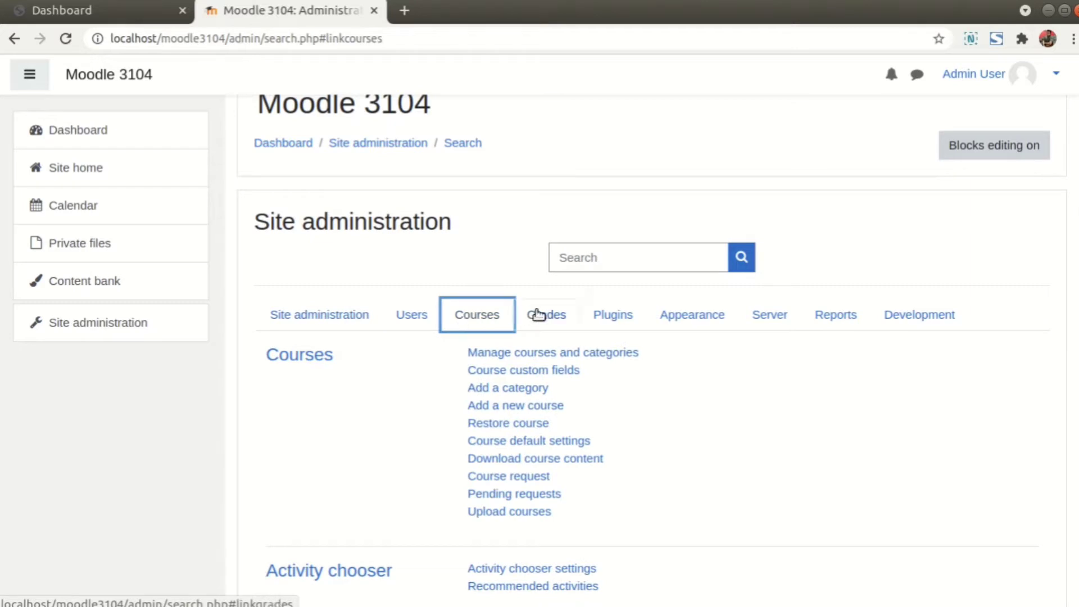
- Open the page for managing courses and categories from the site's course administration options
scroll(496, 404, "down", 3)
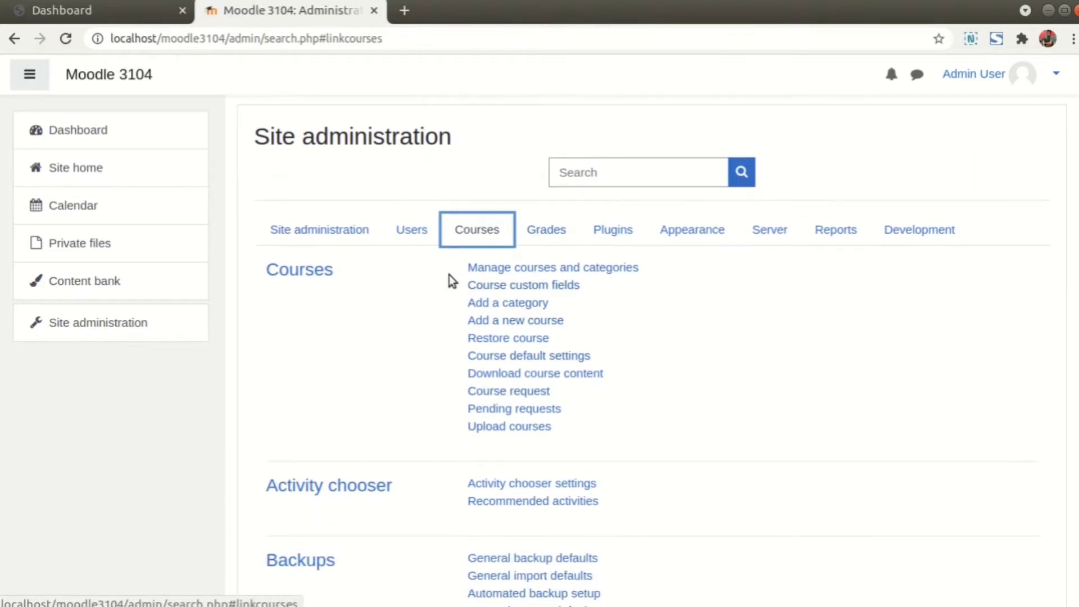
left_click_drag(438, 281, 594, 434)
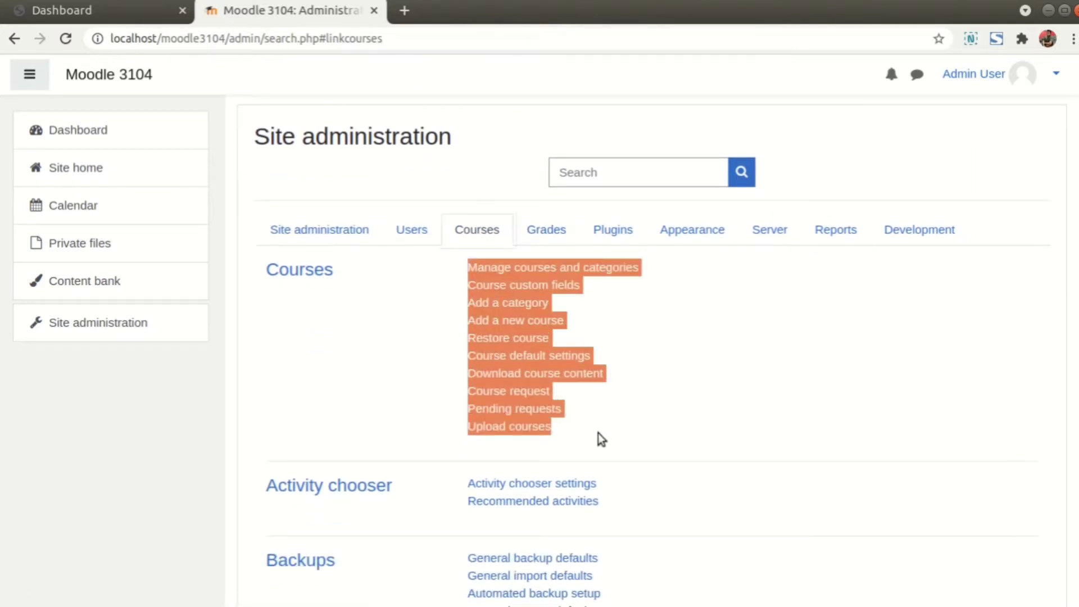
left_click(598, 432)
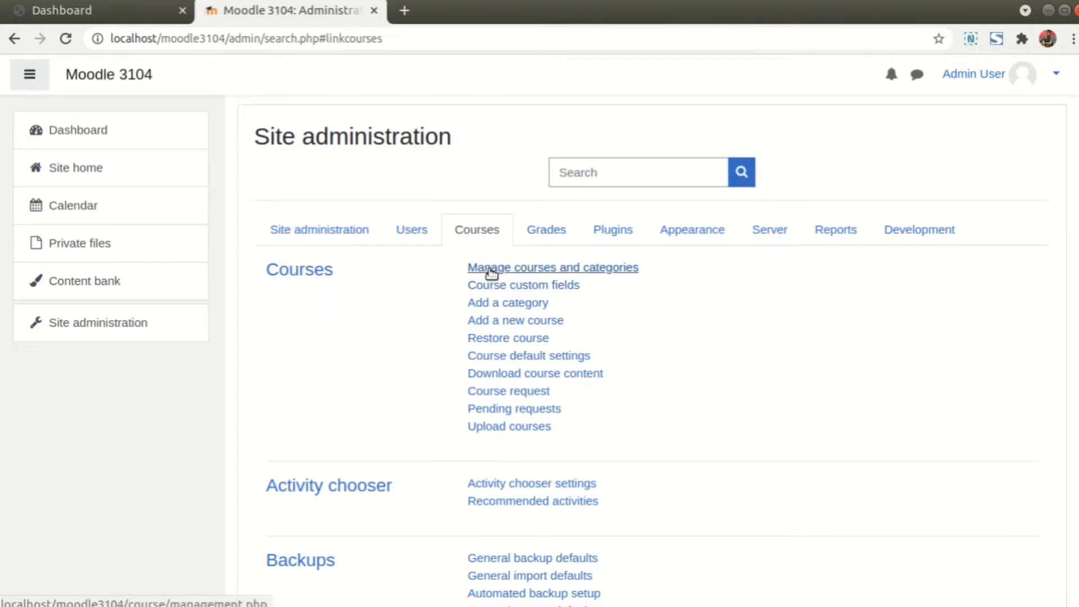
left_click(553, 270)
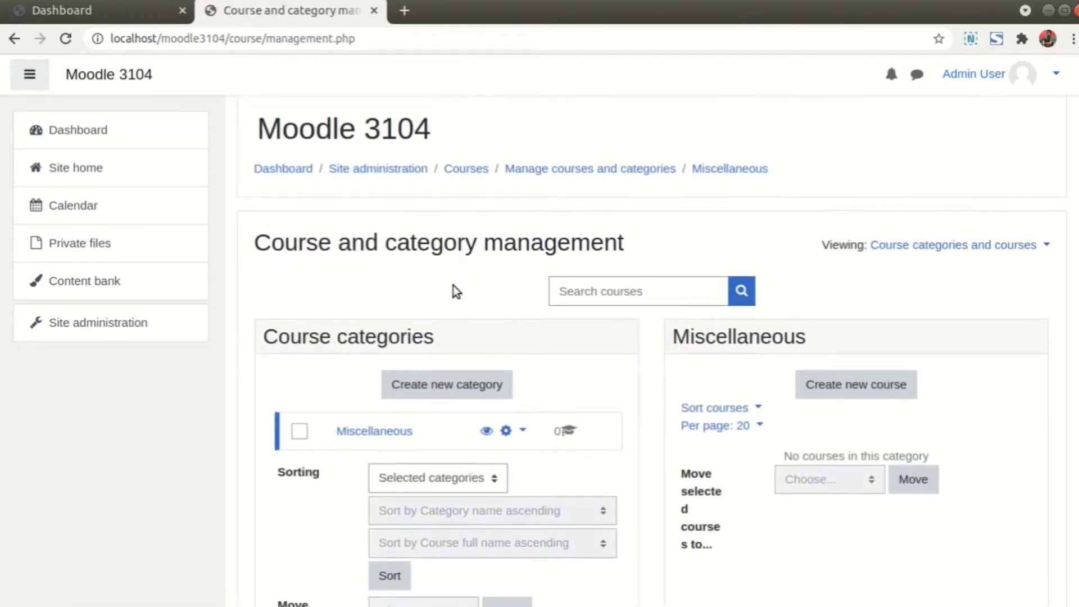
- Collapse the site's side navigation and display the courses in the Miscellaneous category
scroll(453, 285, "down", 3)
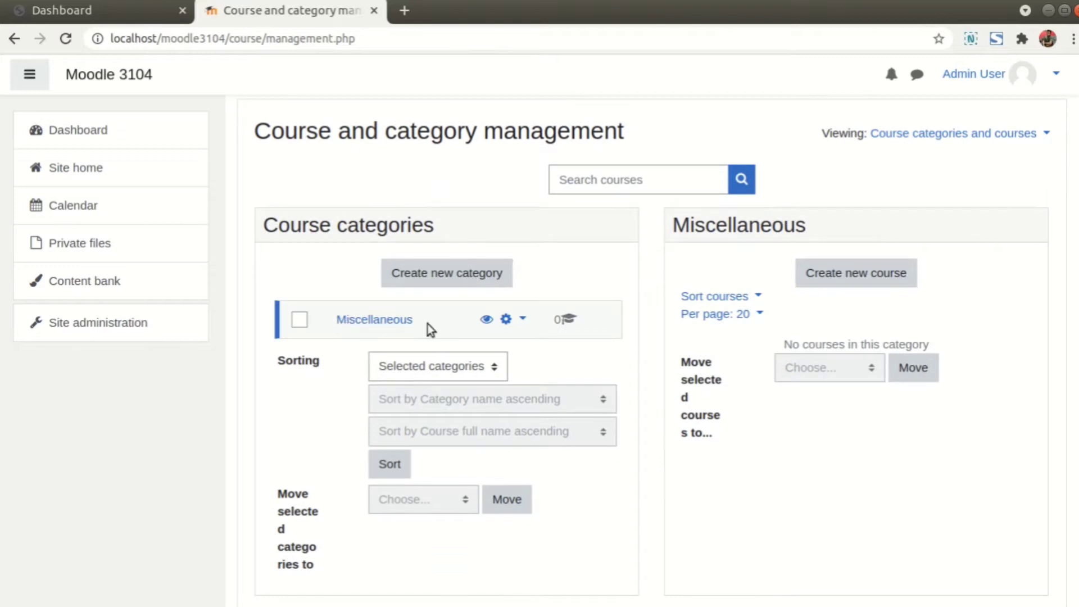
left_click_drag(419, 328, 322, 291)
left_click(323, 292)
left_click(30, 79)
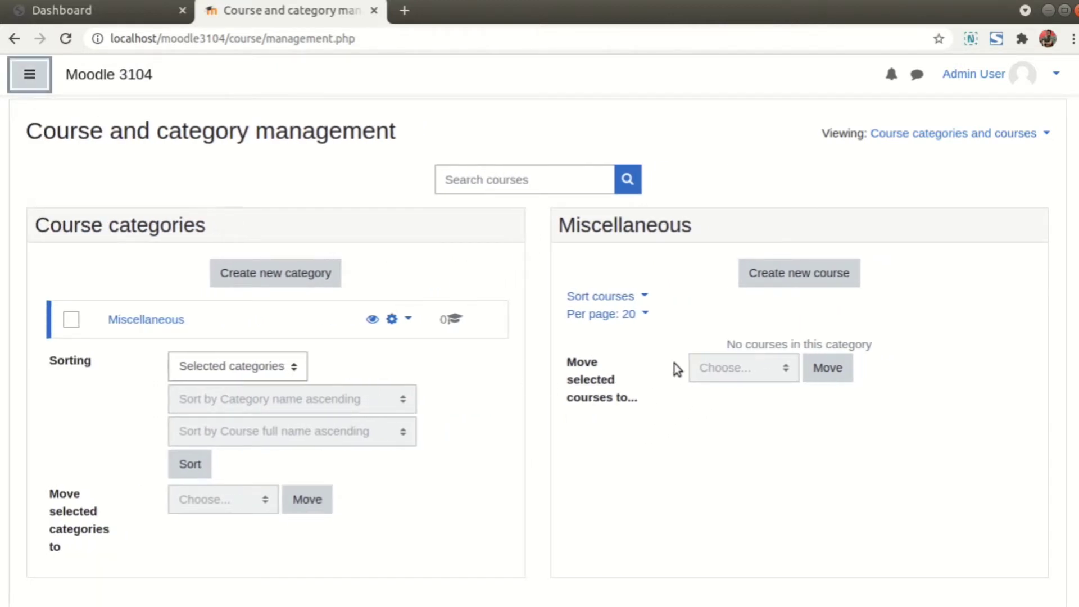
left_click_drag(723, 341, 879, 346)
left_click(879, 345)
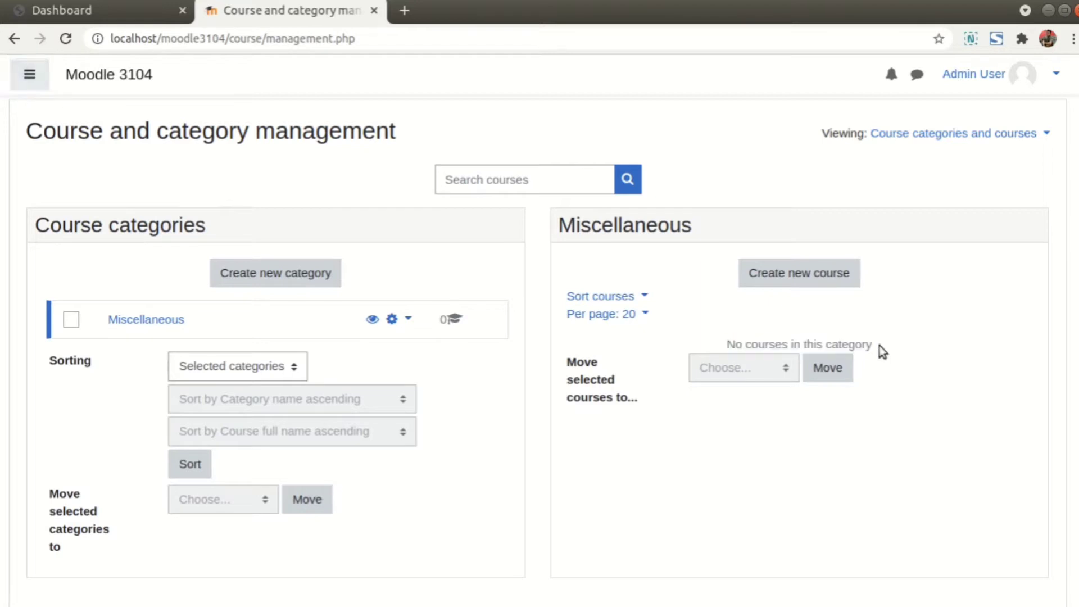
left_click(147, 312)
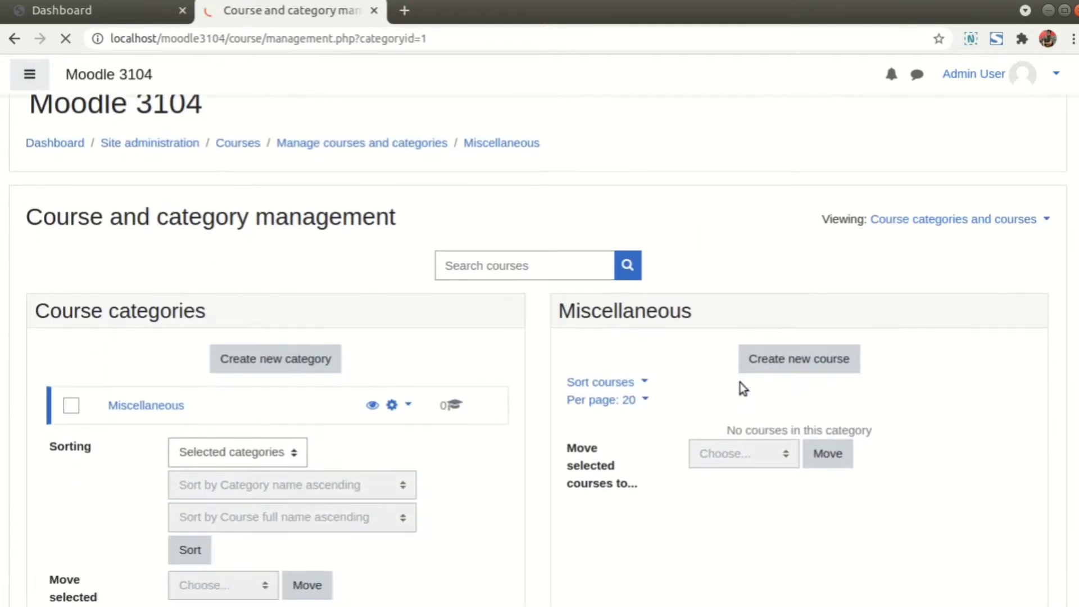
- Start a new course category and set its parent category to Top
scroll(754, 399, "down", 2)
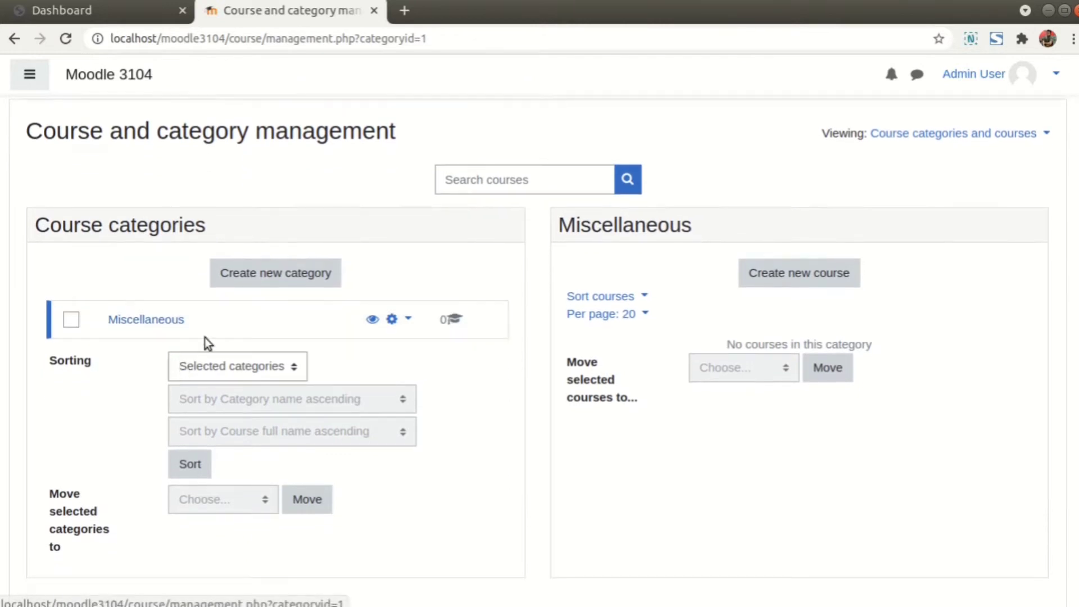
left_click(268, 281)
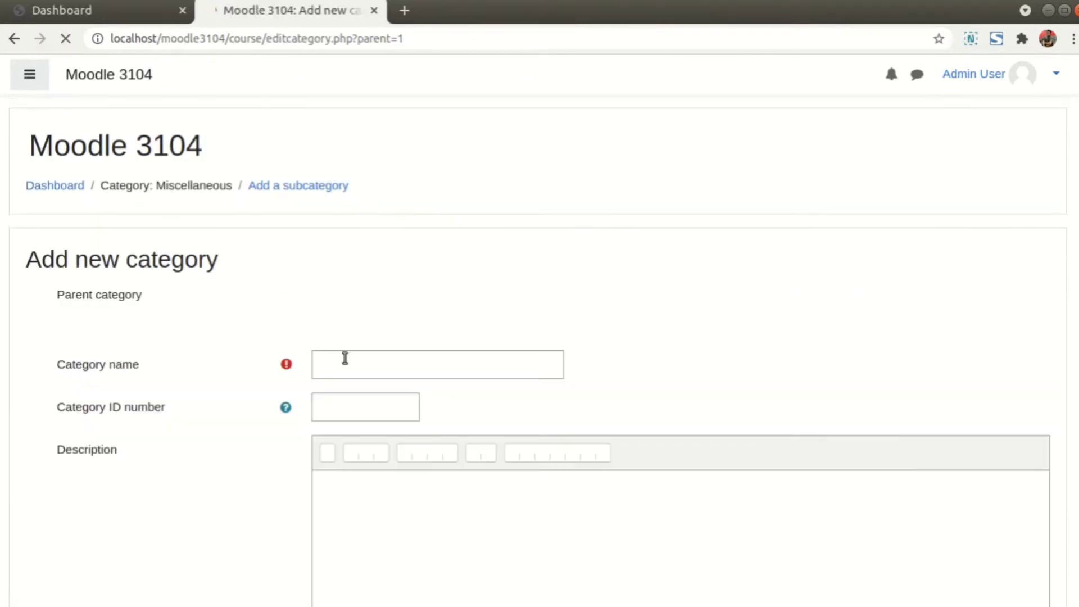
scroll(340, 335, "down", 1)
scroll(345, 316, "down", 1)
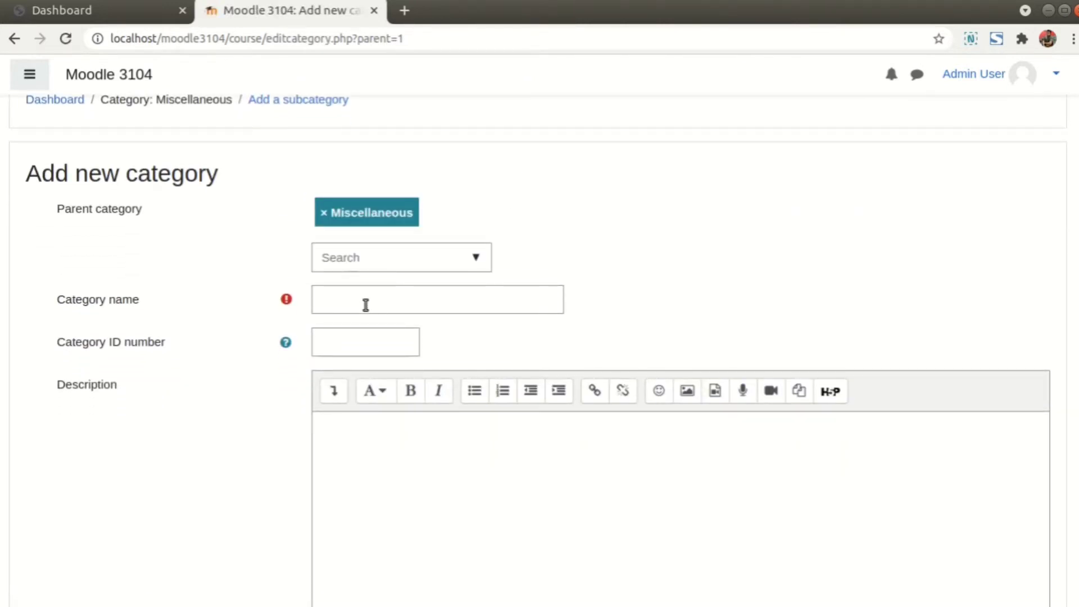
left_click(366, 305)
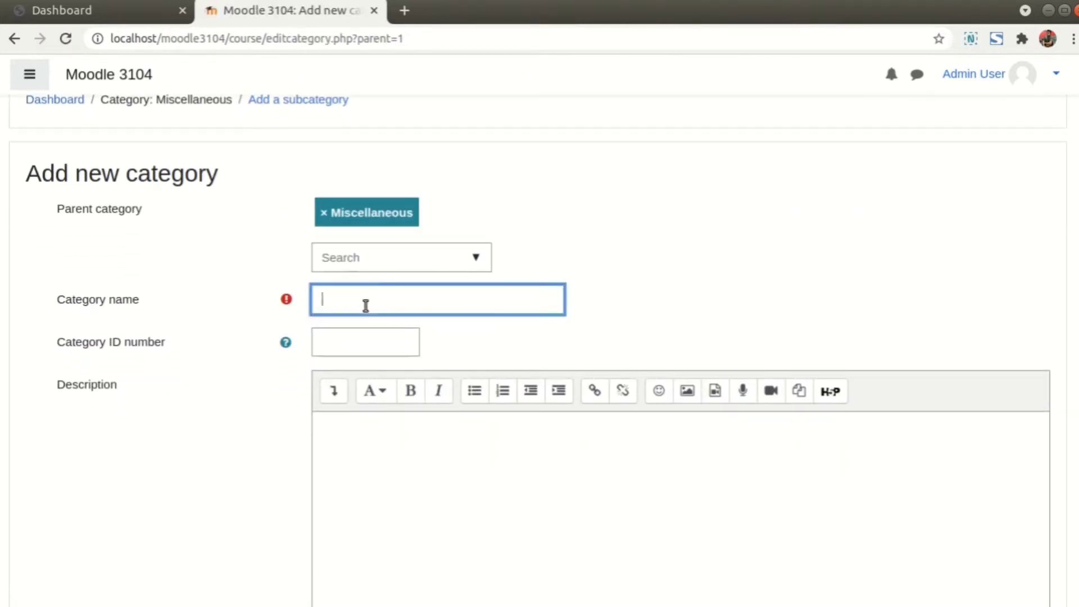
left_click(359, 259)
left_click(478, 258)
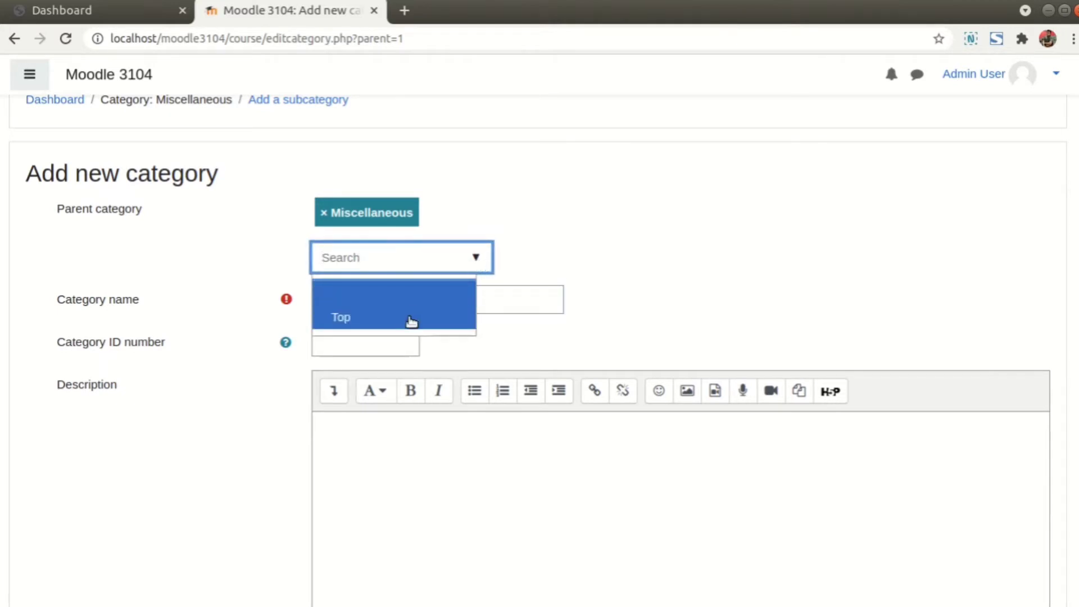
left_click(392, 324)
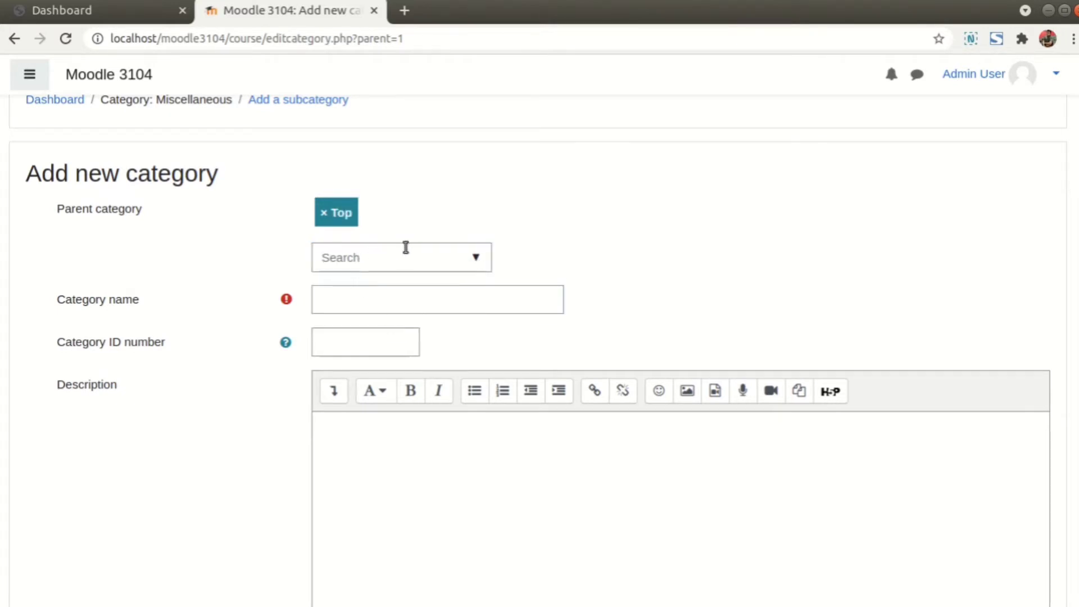
- Name the new category "My First Category" and leave its ID number blank
left_click(346, 303)
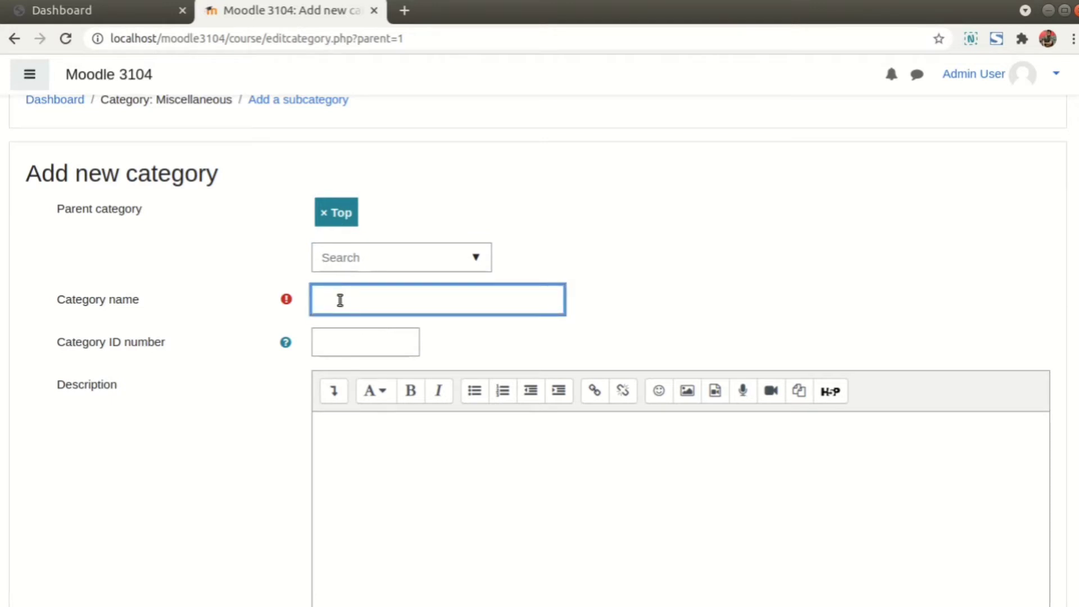
type("My First Category")
left_click(400, 350)
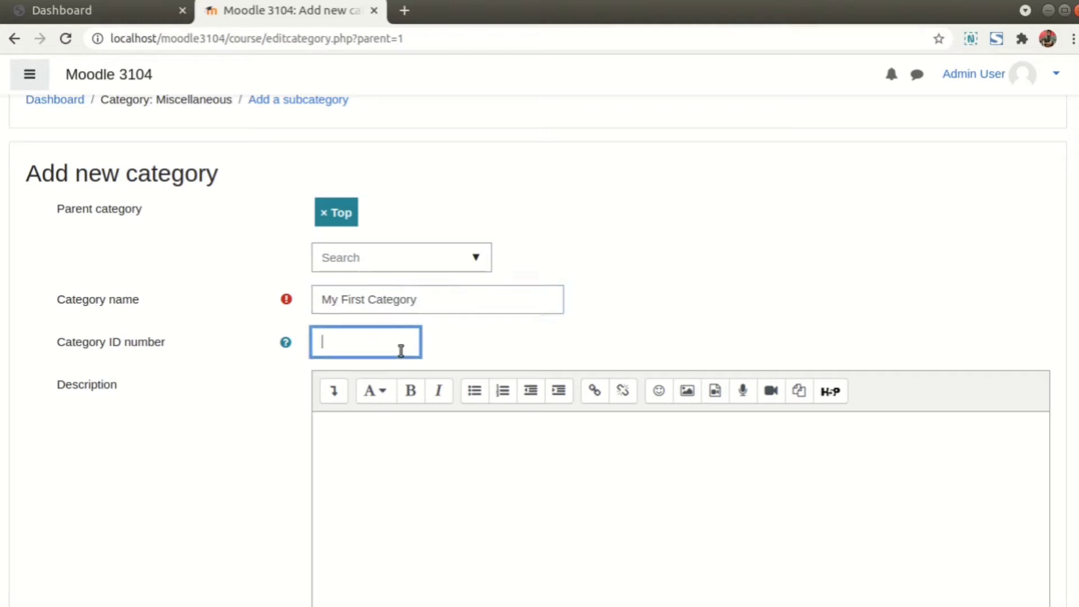
left_click(500, 350)
- Fill the category description with "Lorem ipsum" repeated four times
scroll(500, 376, "down", 2)
left_click(485, 383)
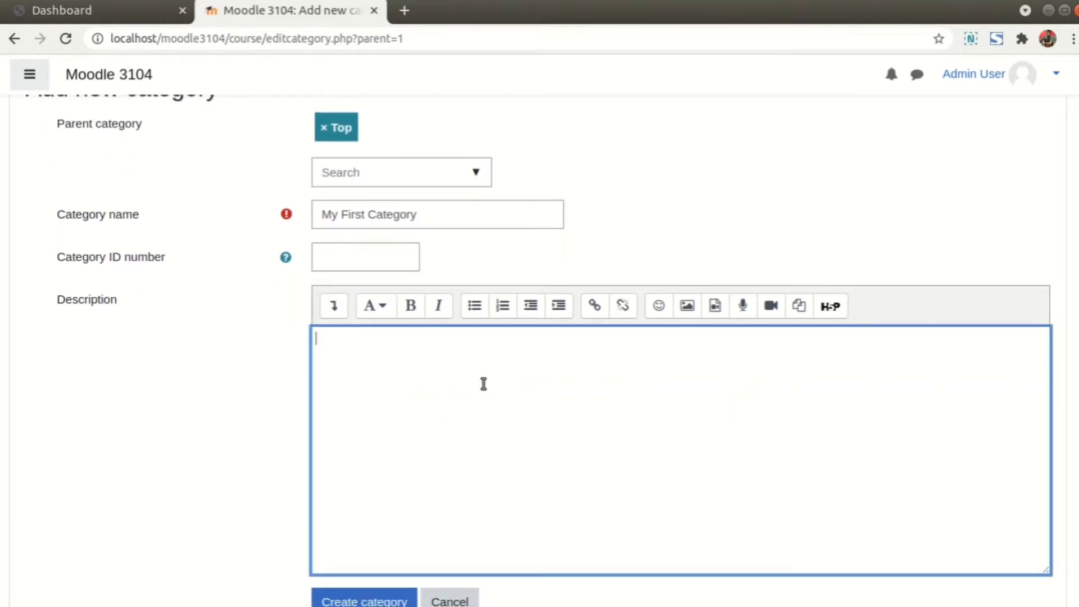
type("Lorem ipsum")
key("ctrl+v")
key("ctrl+v")
key("ctrl+v")
left_click(194, 529)
scroll(195, 529, "down", 2)
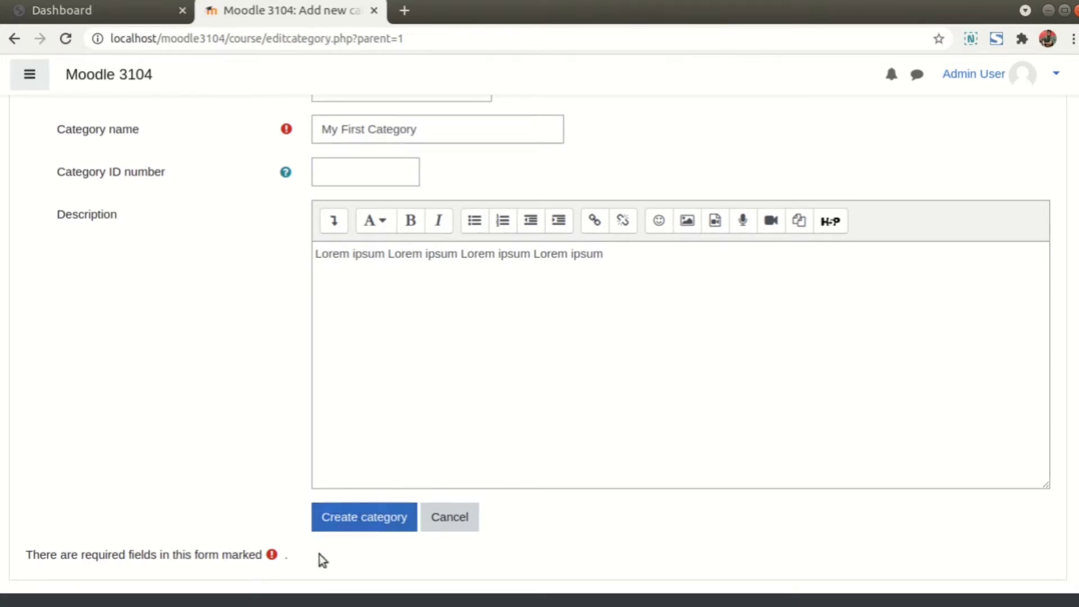
- Check which fields the form marks as required and create the category
left_click_drag(319, 554, 23, 552)
left_click(160, 447)
left_click(117, 140)
left_click(60, 151)
left_click_drag(140, 129, 57, 124)
left_click(265, 181)
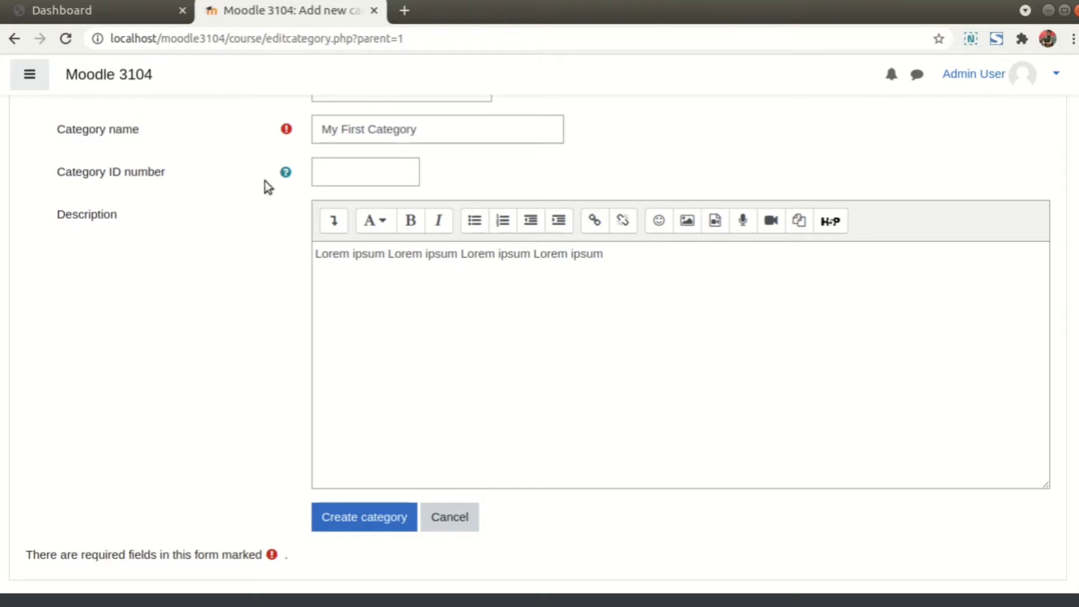
left_click(360, 520)
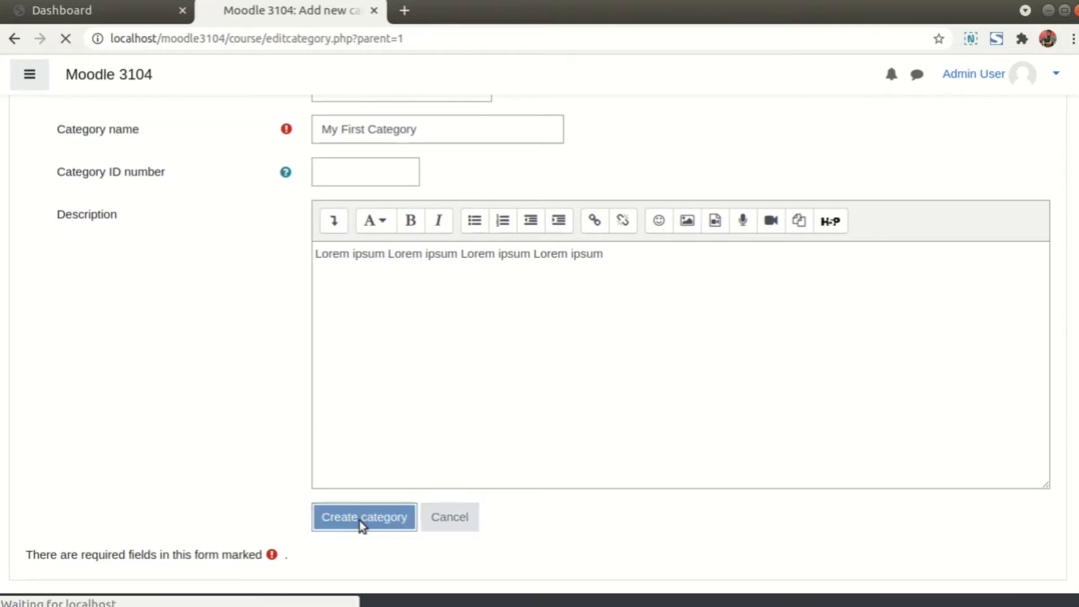
- Select My First Category in the category list and review the listed categories and its course panel
scroll(365, 295, "down", 3)
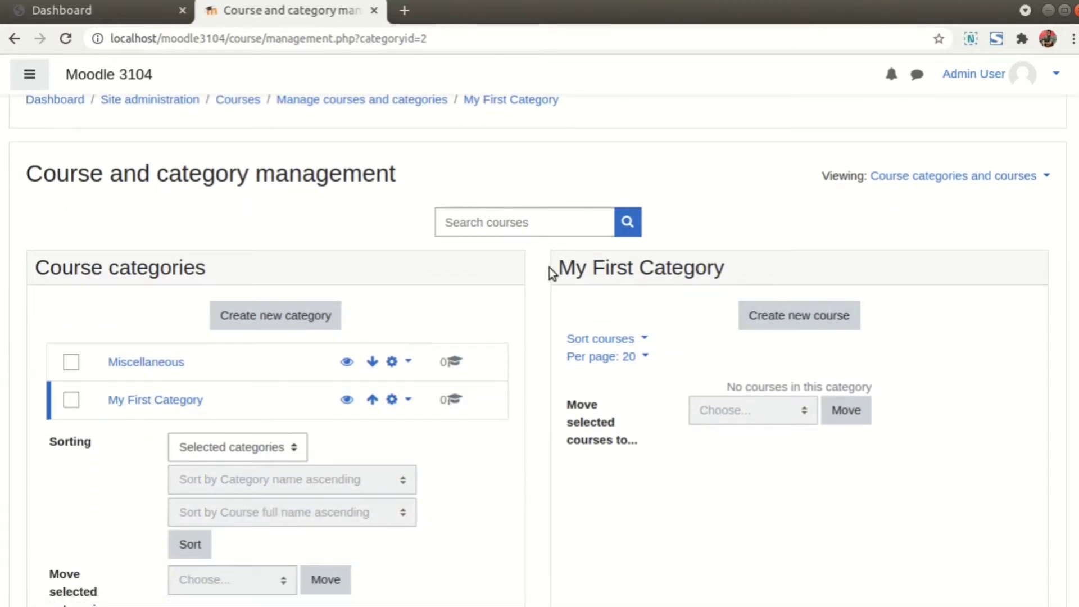
scroll(548, 267, "up", 1)
scroll(569, 298, "down", 1)
left_click_drag(741, 269, 566, 270)
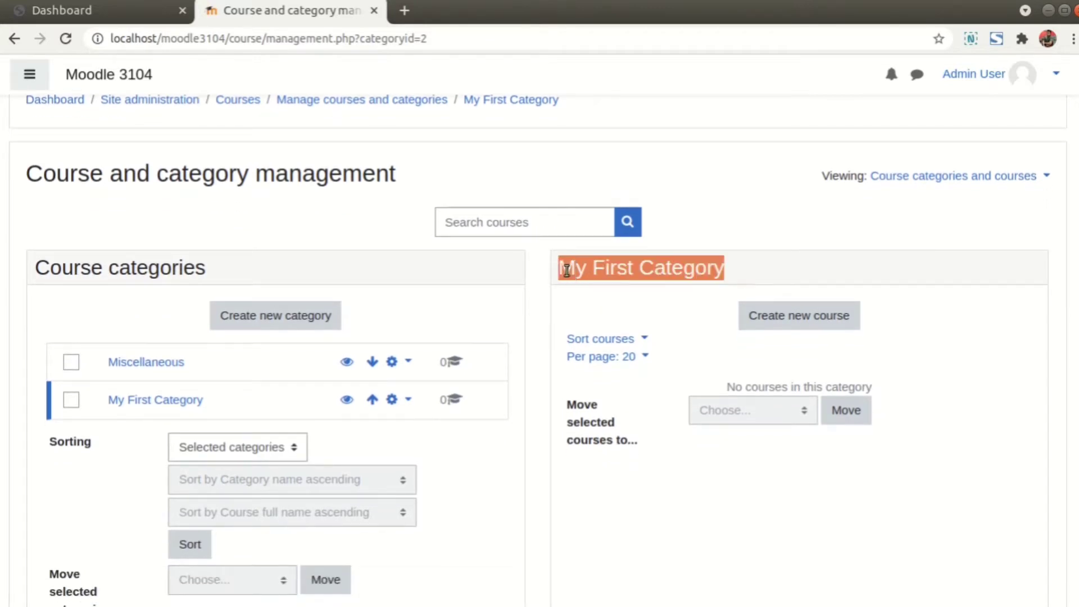
left_click(454, 450)
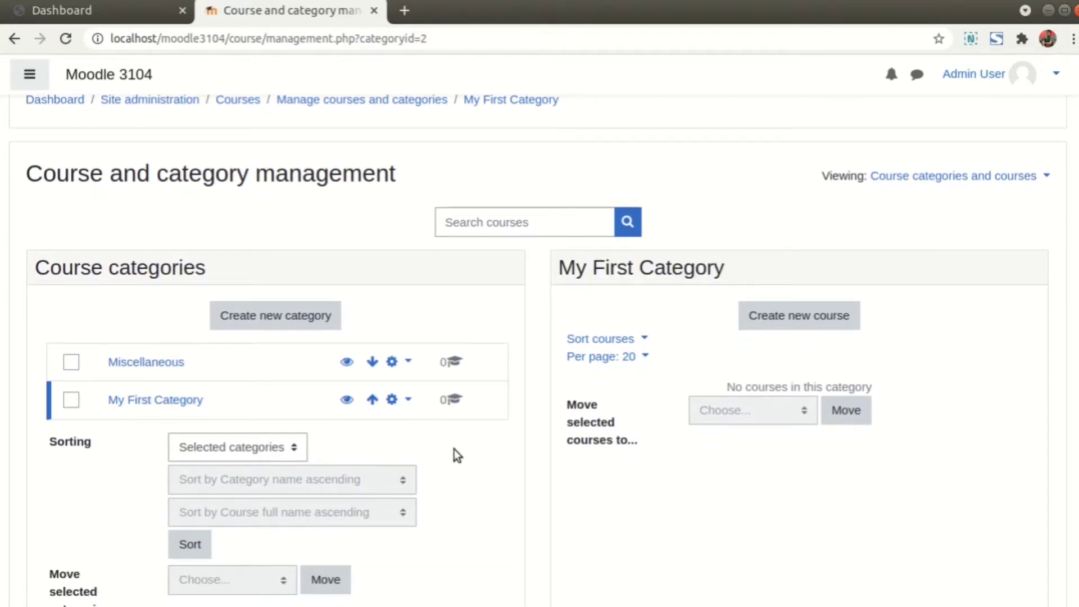
left_click(188, 404)
scroll(437, 329, "down", 3)
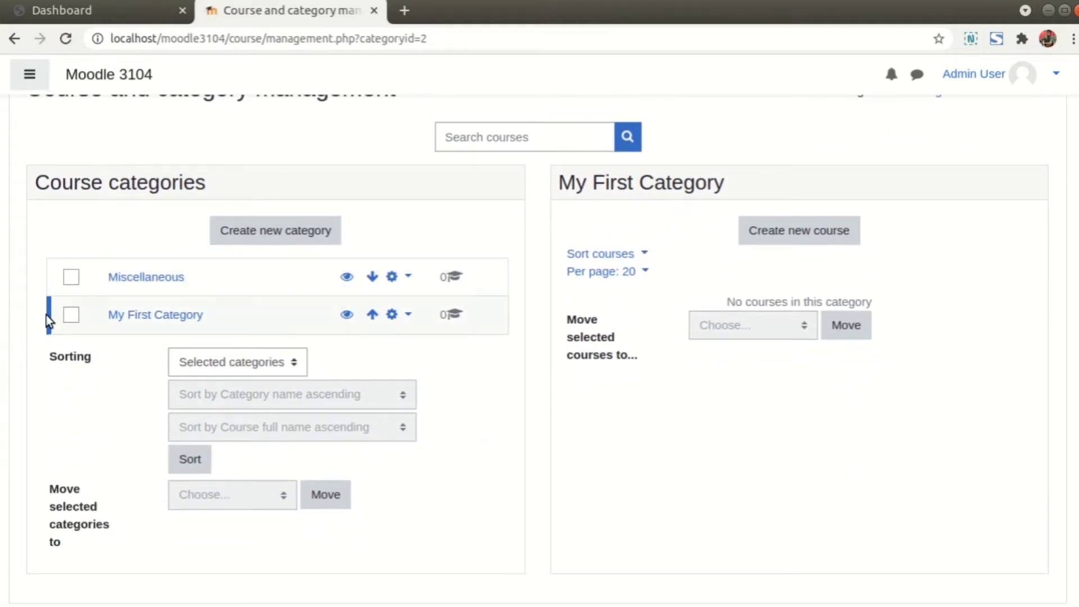
left_click_drag(32, 285, 53, 328)
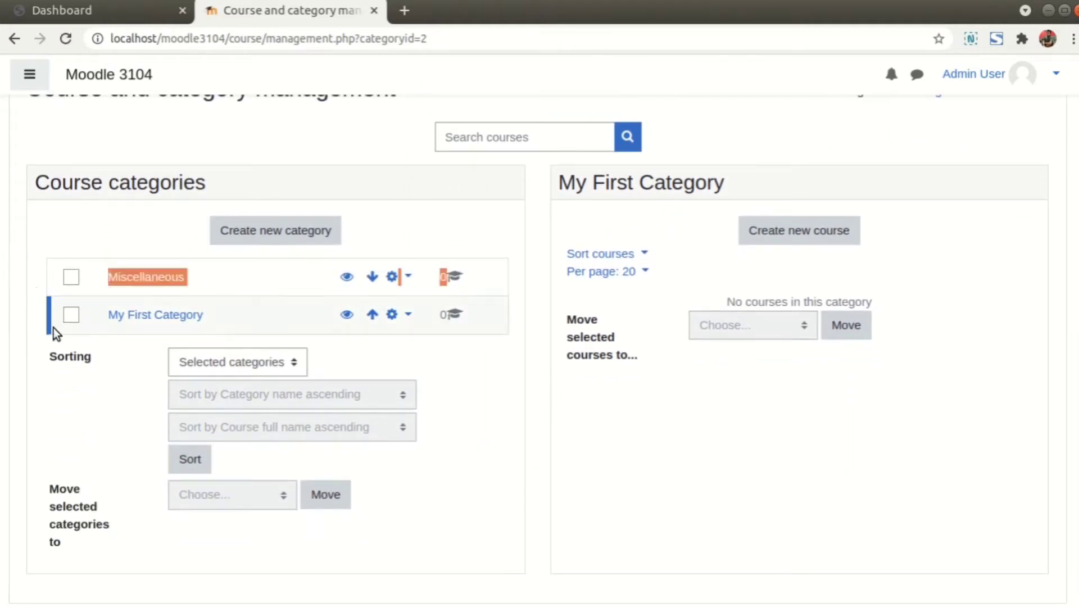
left_click(65, 341)
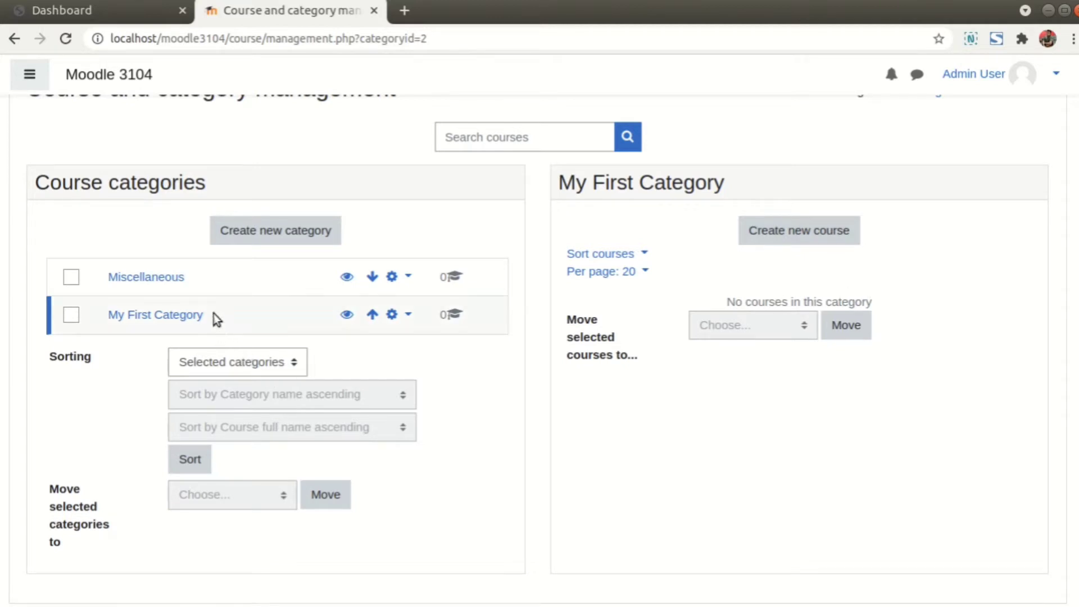
left_click_drag(212, 313, 127, 349)
left_click(139, 369)
- Start a new course in My First Category, collapsing the form's Description section and keeping General expanded
left_click(784, 234)
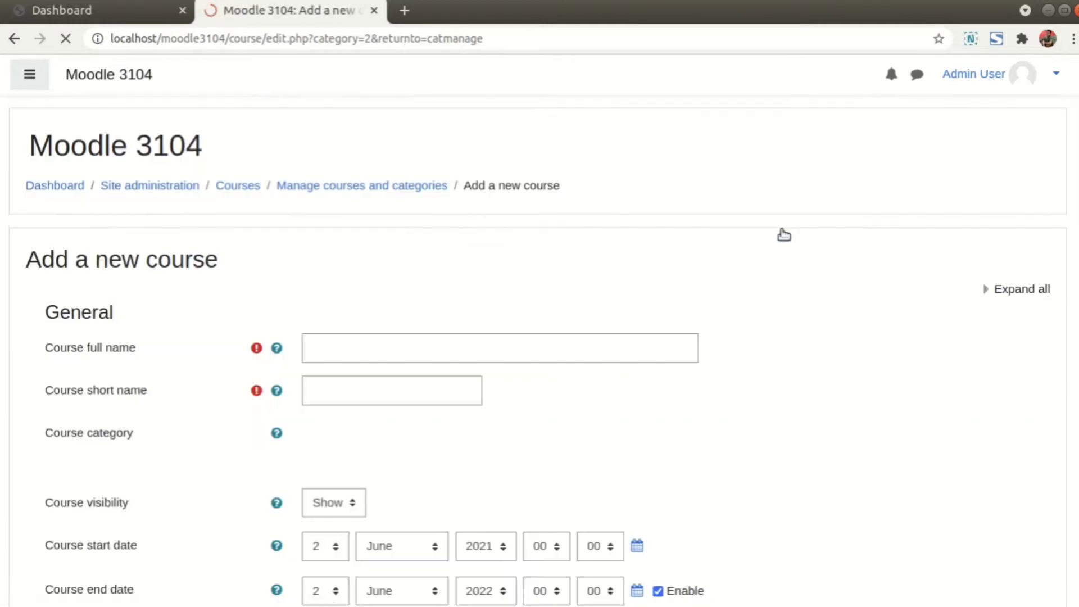
scroll(574, 307, "down", 3)
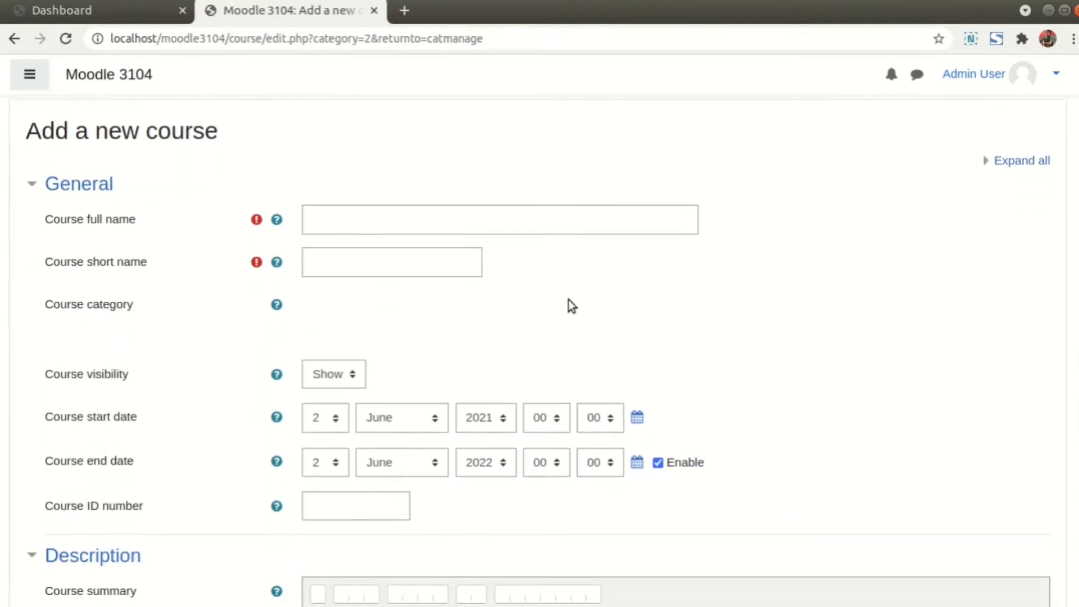
left_click(35, 184)
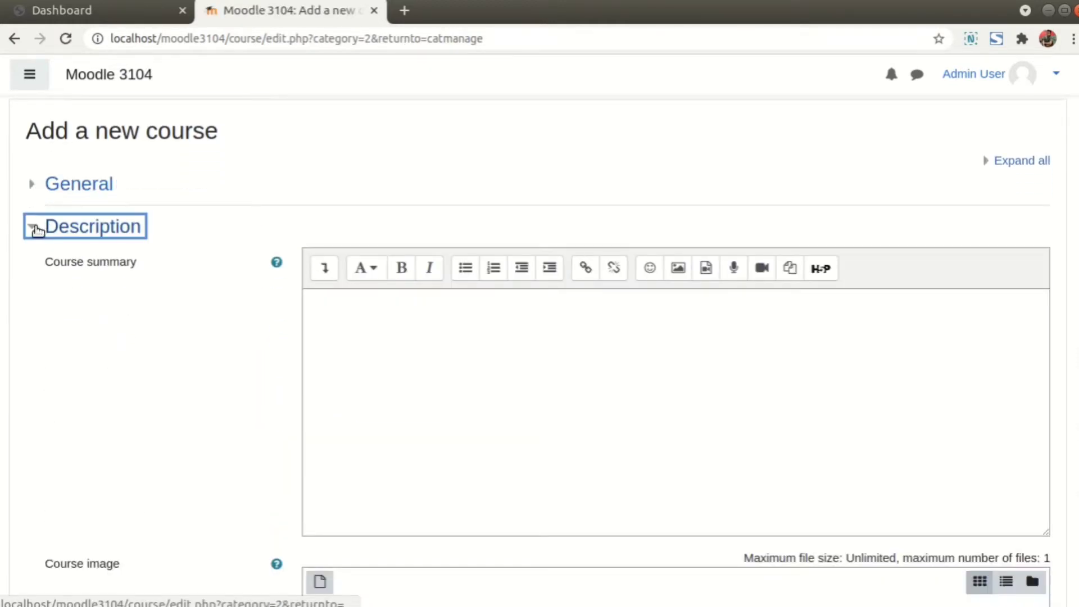
left_click(34, 227)
left_click(136, 557)
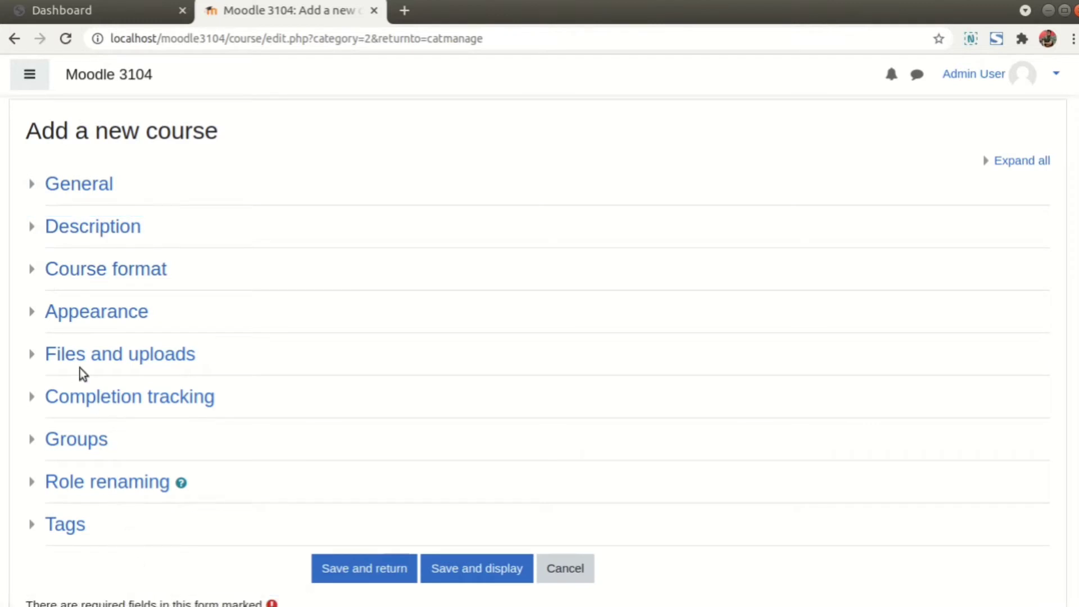
left_click(34, 189)
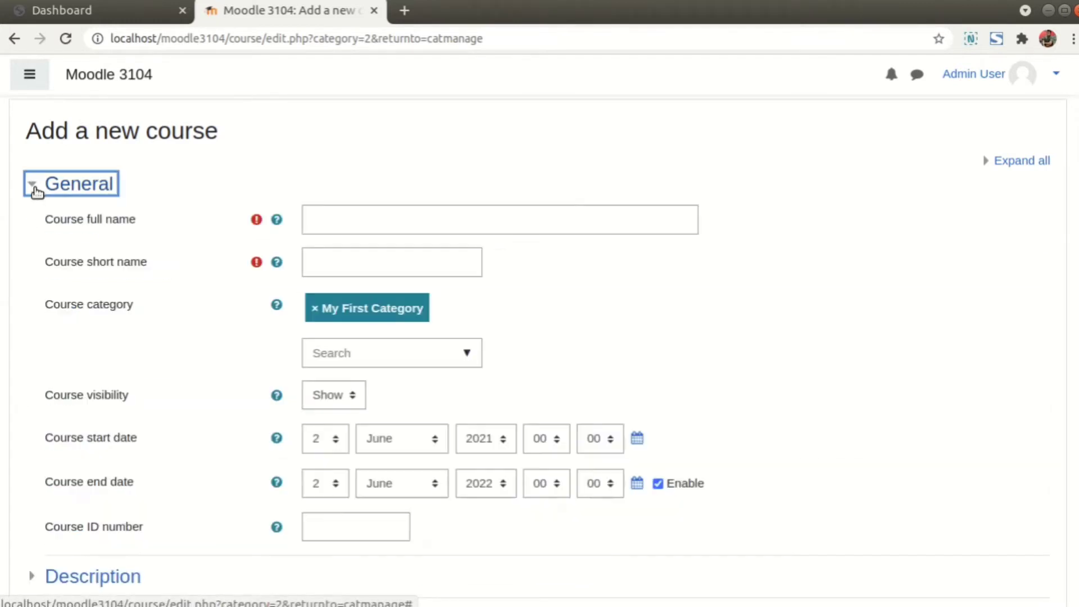
- Enter "My First Moodle Course" as the course full name and "course1" as its short name
left_click(341, 219)
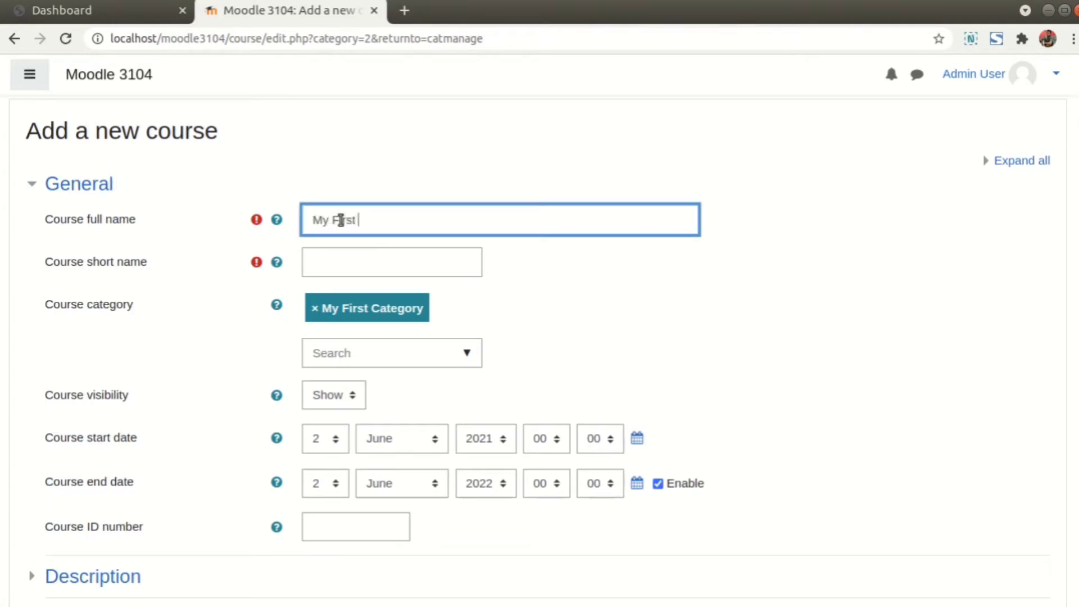
type("My First Moodle Course")
left_click(385, 269)
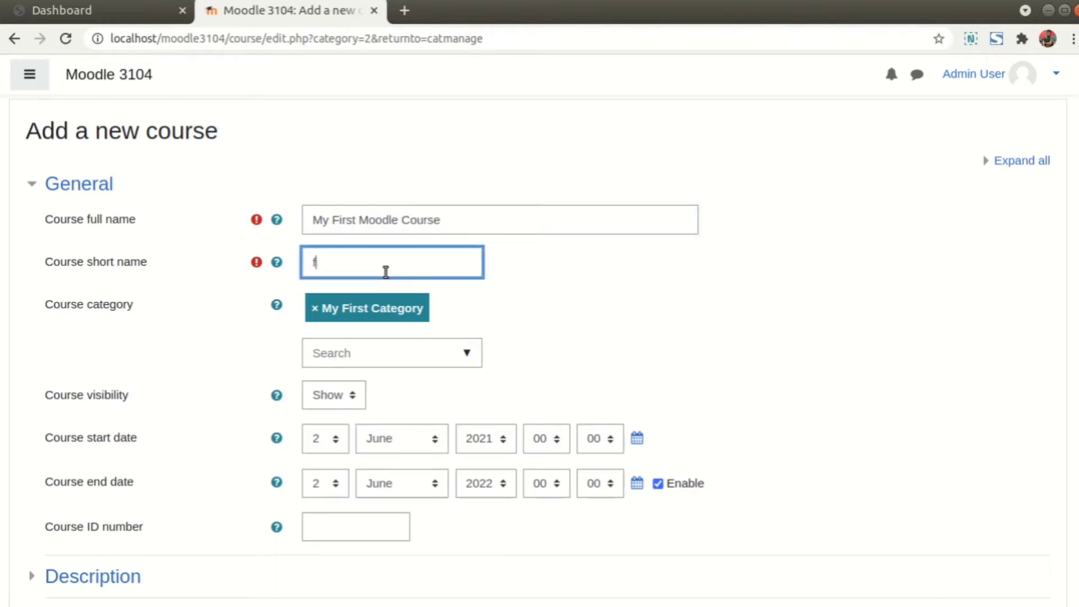
type("first course")
left_click_drag(373, 269, 291, 258)
type("firstcourse")
double_click(310, 267)
type("co")
left_click(685, 272)
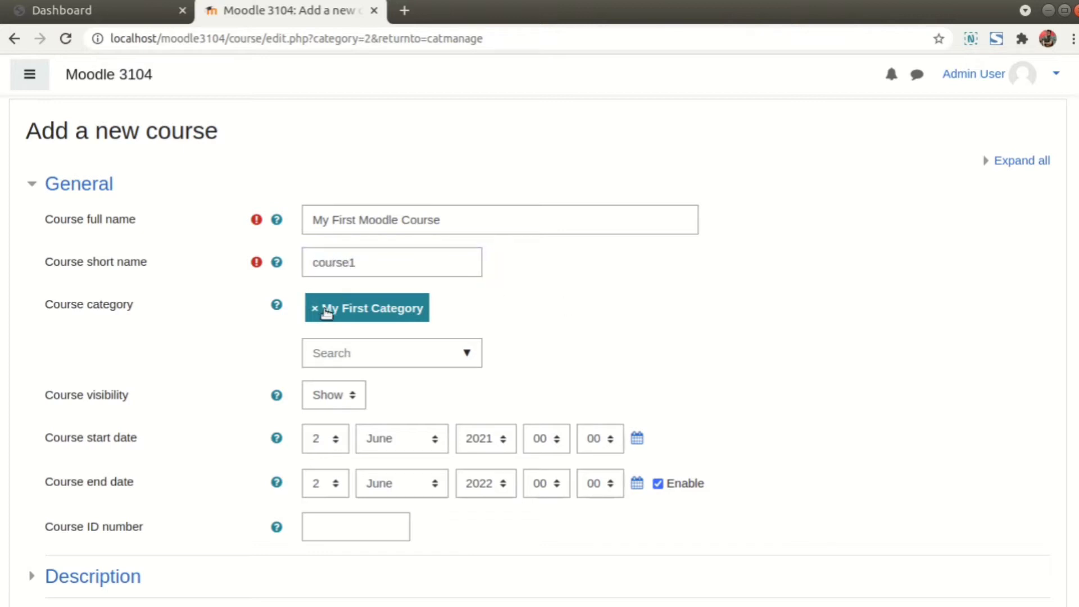
- Check the alternatives offered for the course category, keeping My First Category selected
left_click(466, 353)
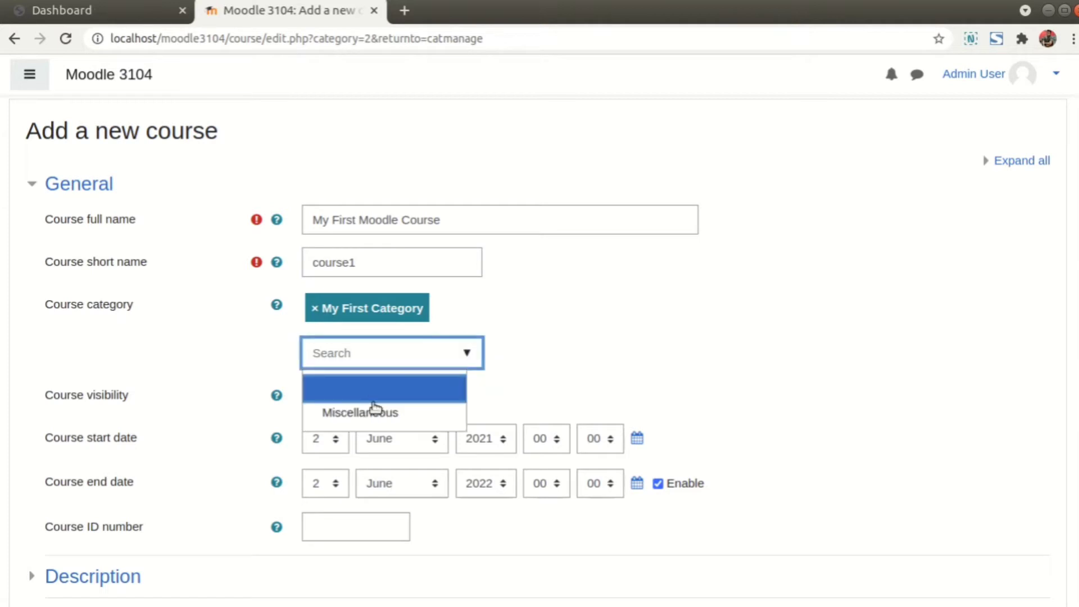
left_click(348, 413)
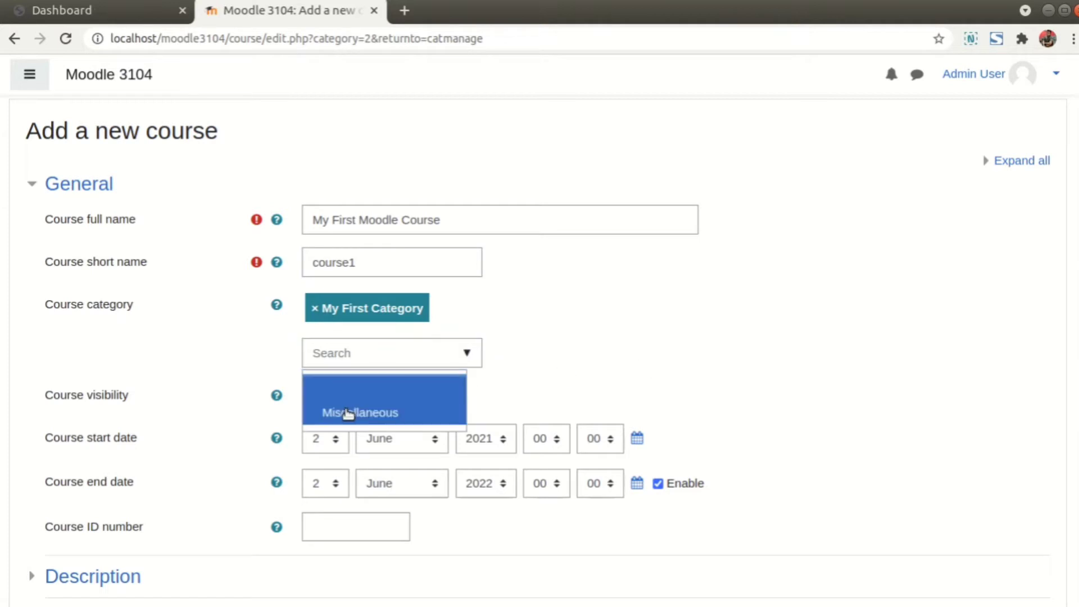
left_click(669, 308)
left_click(754, 379)
scroll(682, 376, "down", 1)
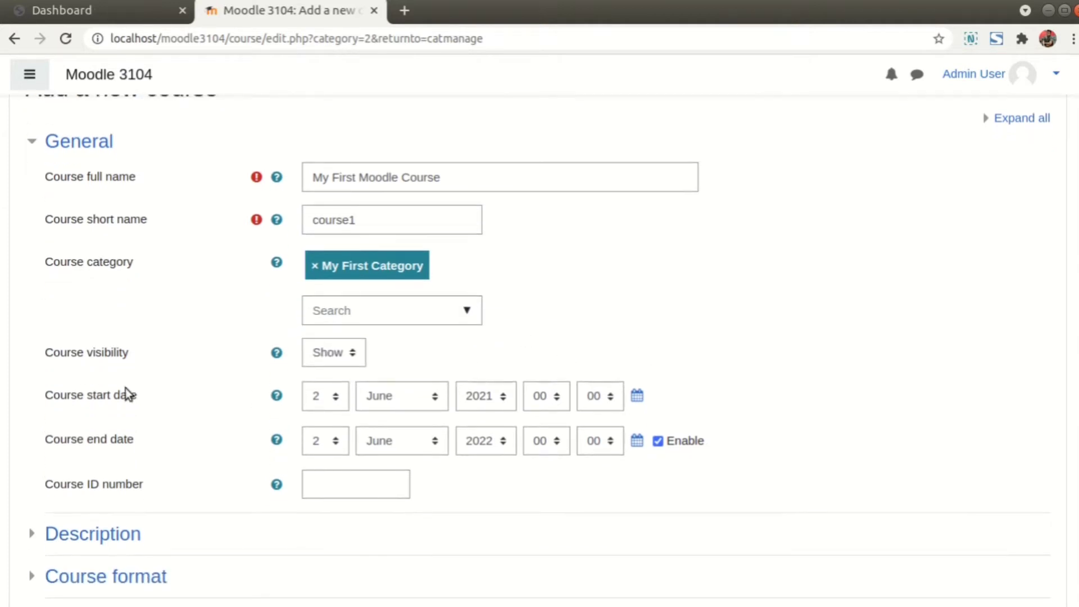
- Review the course visibility options and read that field's help text, leaving the visibility set to Show
left_click(351, 354)
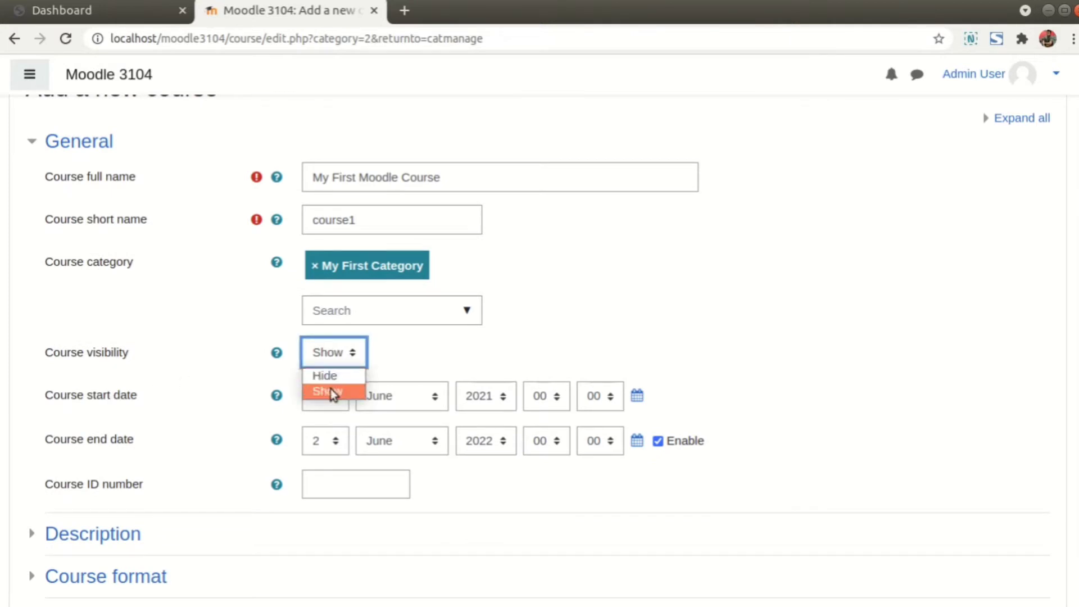
left_click(474, 343)
left_click(278, 353)
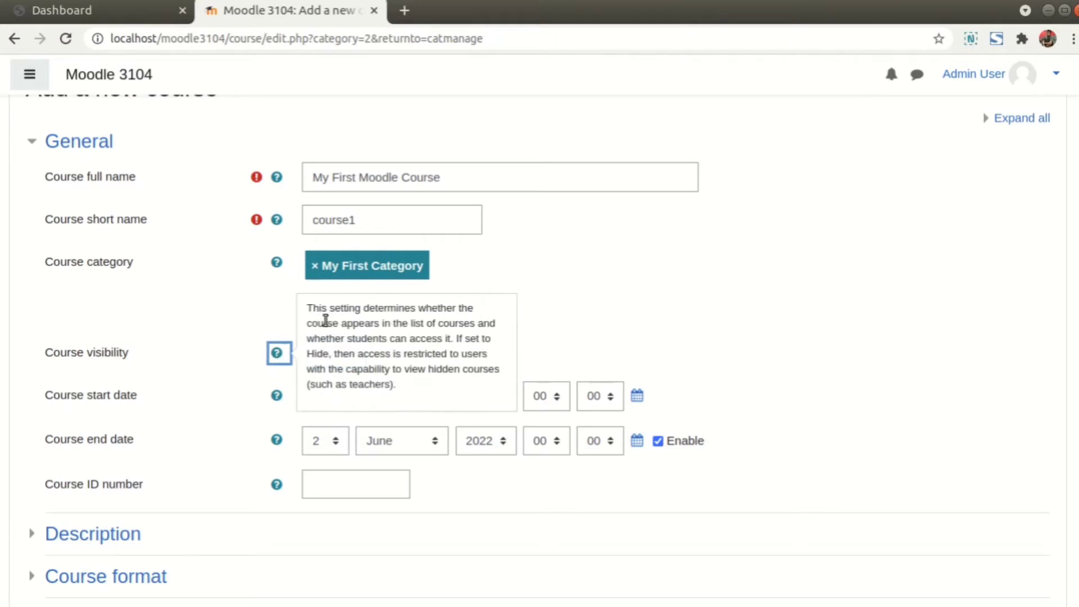
left_click_drag(309, 308, 336, 324)
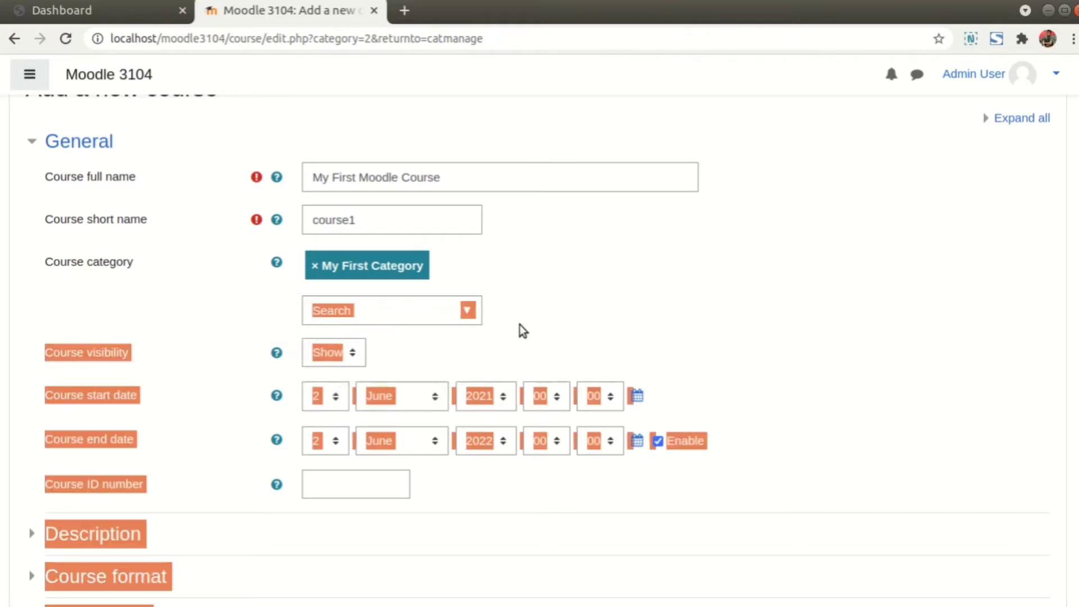
left_click(296, 355)
left_click(277, 353)
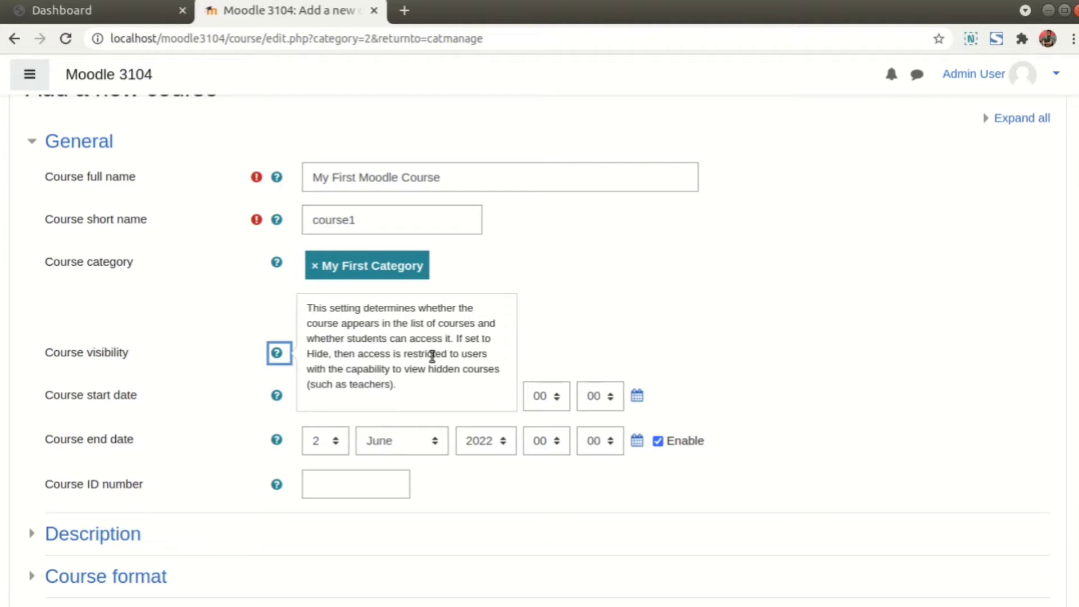
left_click(578, 344)
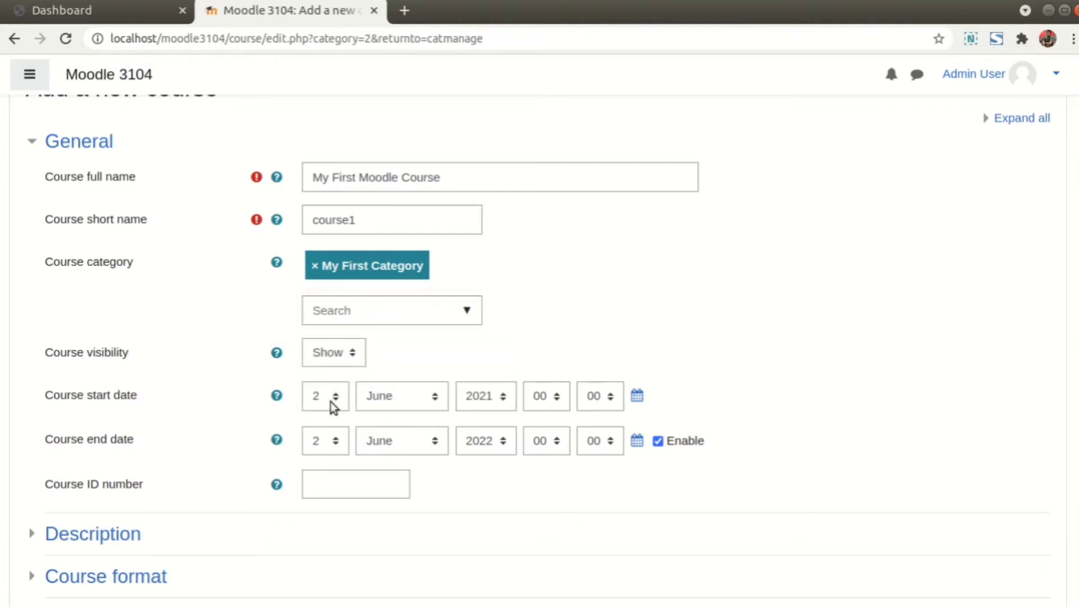
- Check the calendars for the course start and end dates and disable the course end date
left_click(638, 396)
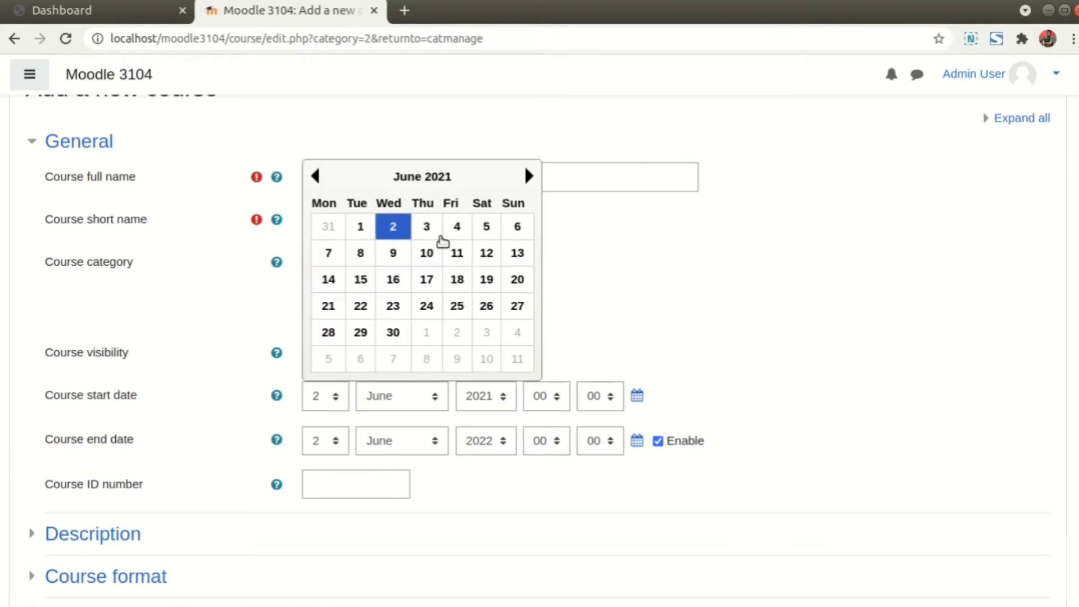
left_click(774, 303)
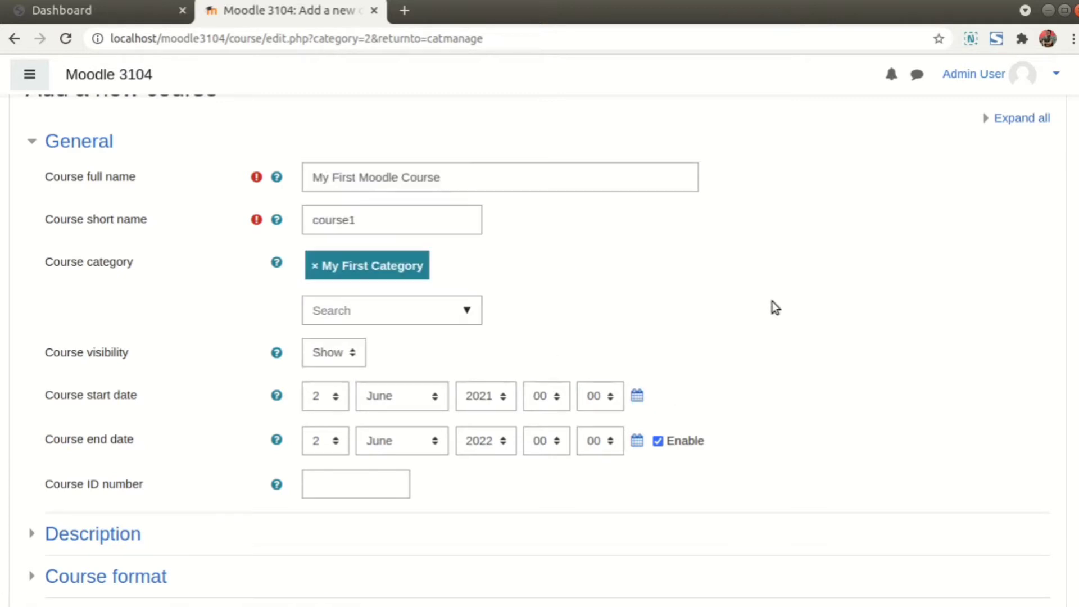
left_click(637, 440)
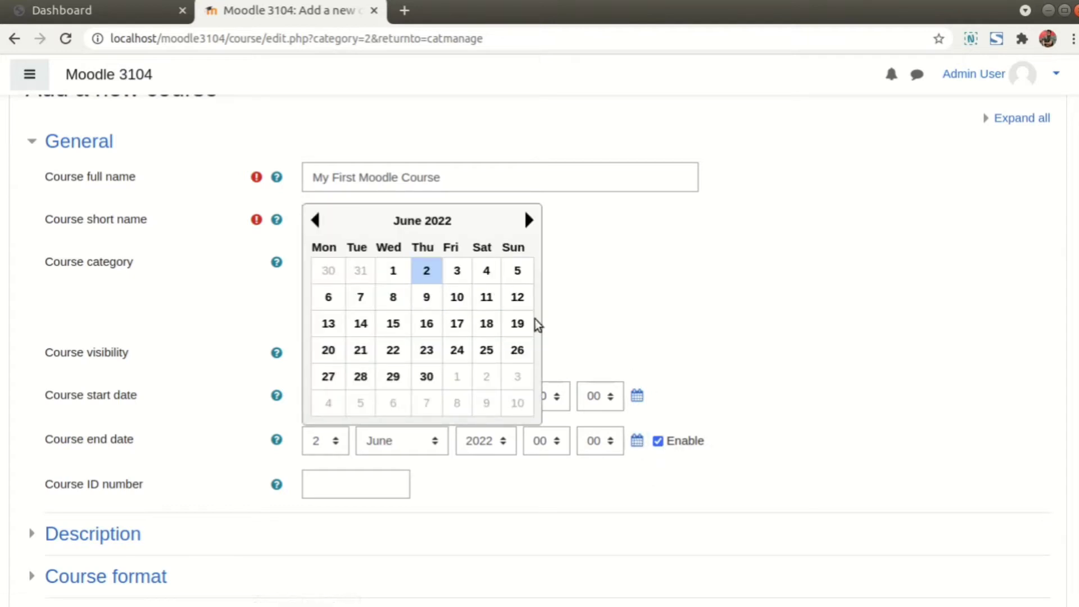
left_click(735, 335)
left_click(660, 443)
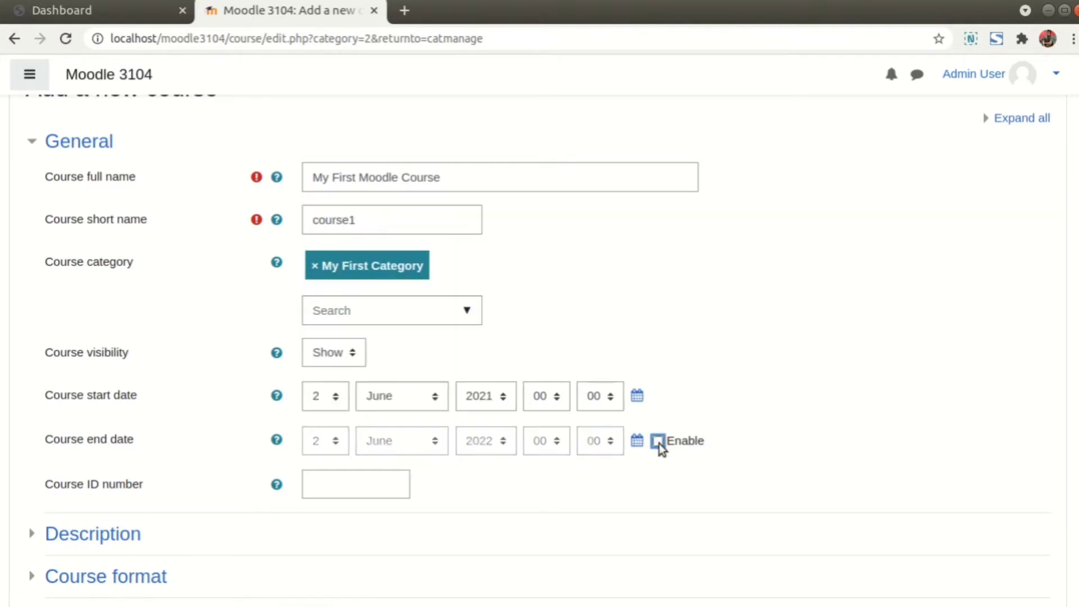
- Read the help text for the Course ID number field
scroll(749, 371, "down", 3)
scroll(749, 370, "down", 3)
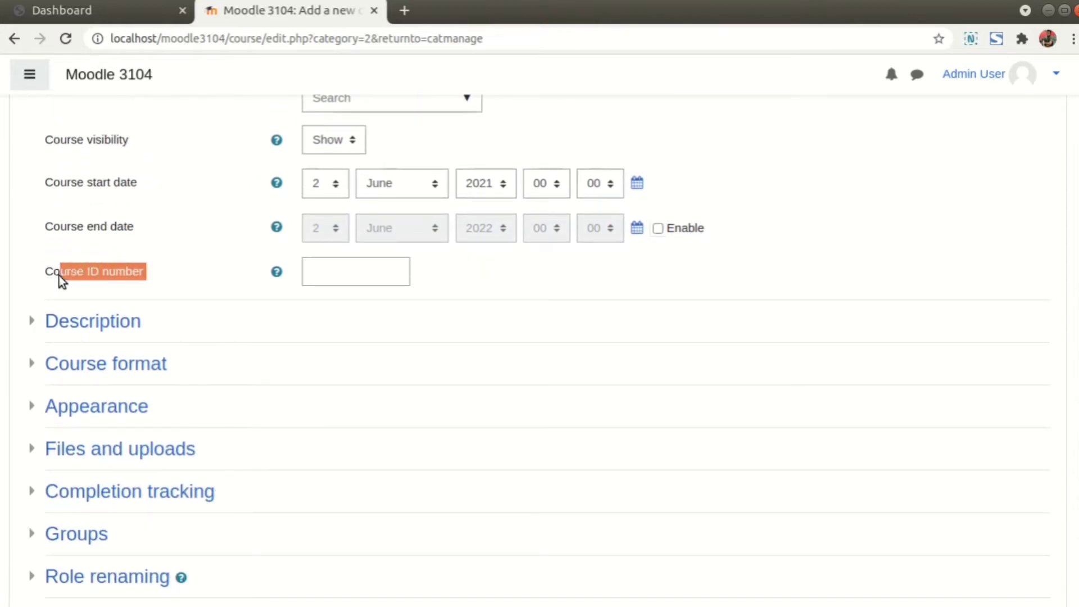
left_click(281, 276)
left_click(278, 273)
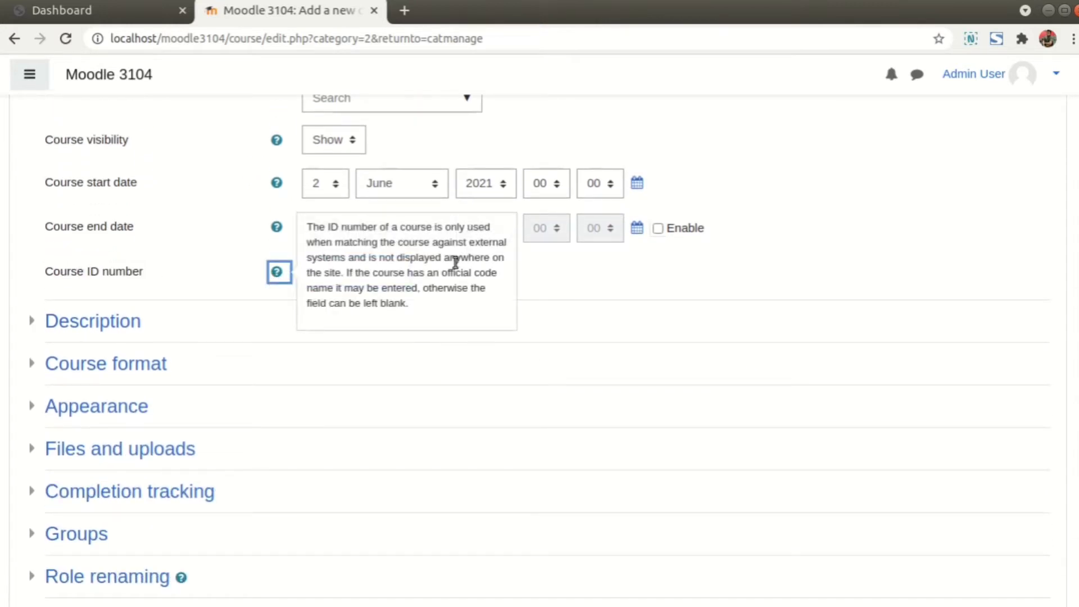
- Expand the Description section and fill the course summary with repeated "Lorem ipsum" placeholder text
left_click(35, 324)
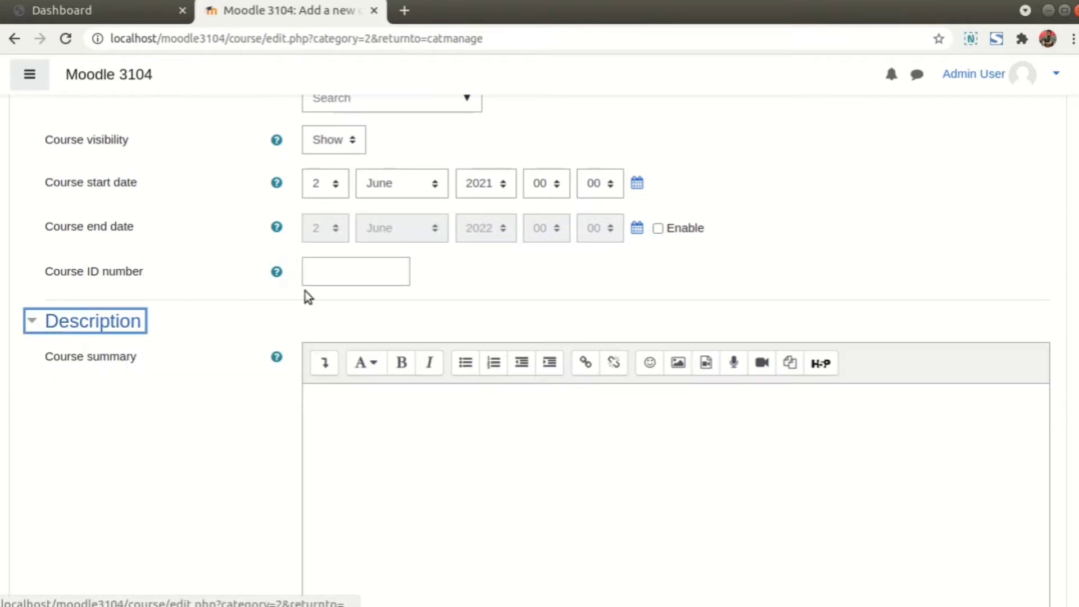
scroll(332, 298, "down", 2)
left_click(344, 301)
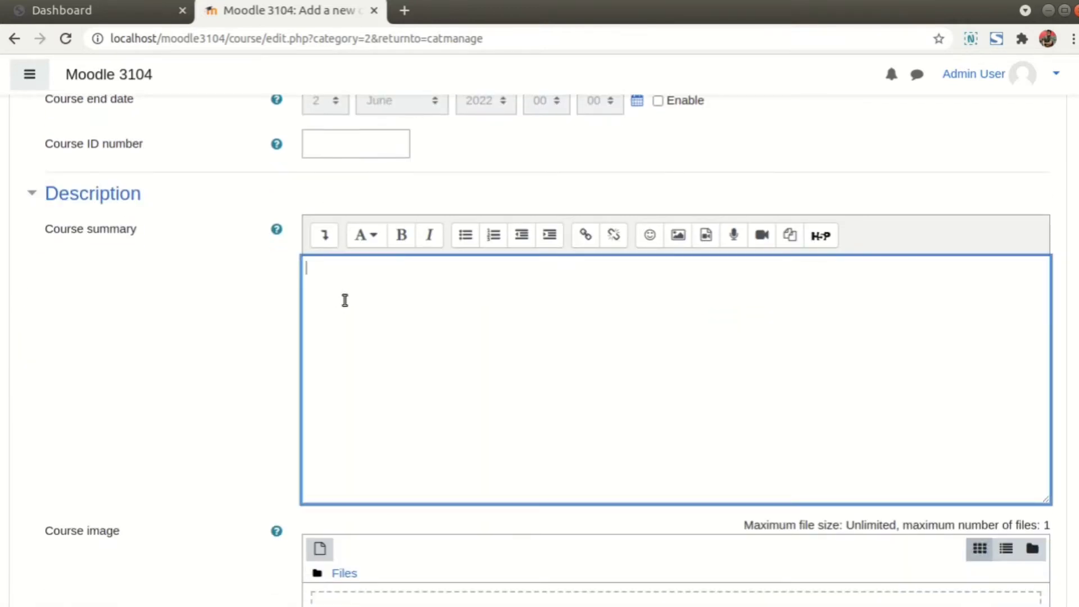
type("Lorem ipsum Lorem ipsum Lorem ipsum Lorem ipsum Lorem ipsum Lorem ipsum Lorem ipsum Lorem ipsum Lorem ipsum Lorem ipsum Lorem ipsum Lorem ipsum")
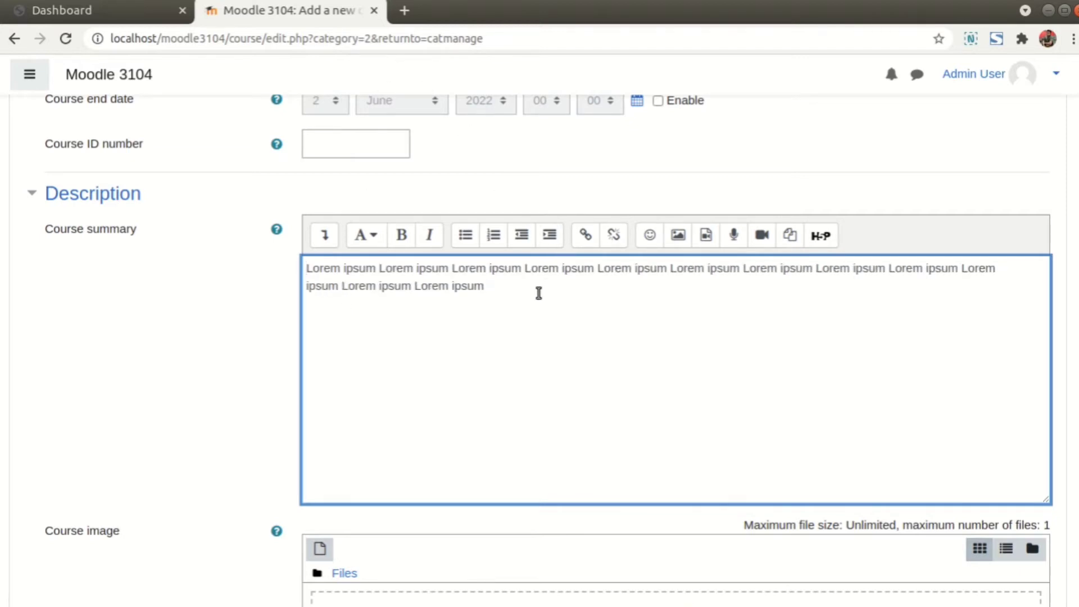
- Upload download.jpeg from the Downloads folder as an image for the course summary
left_click(678, 235)
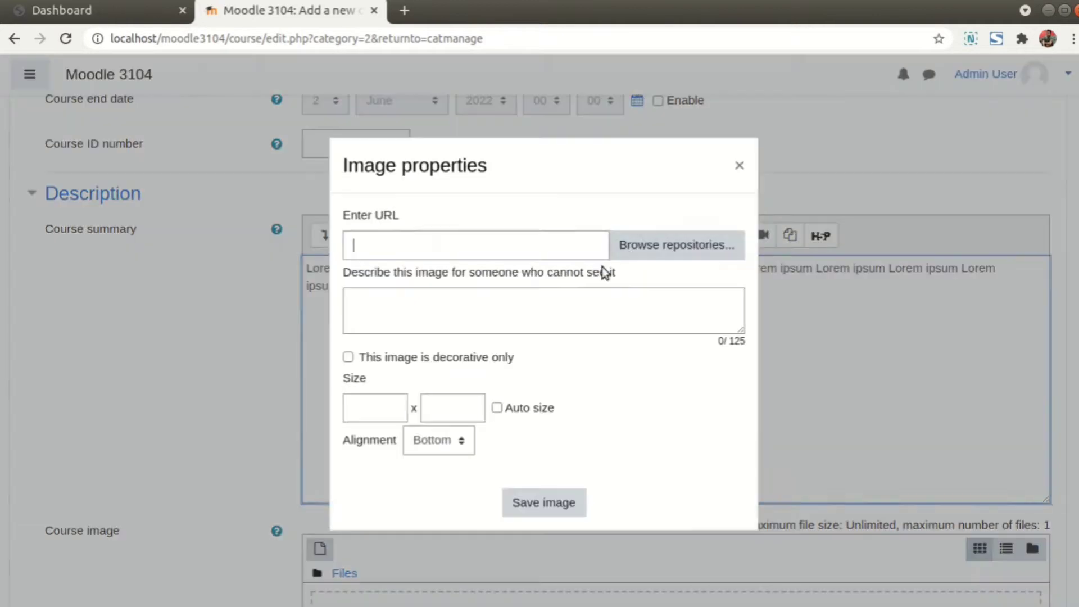
left_click(692, 244)
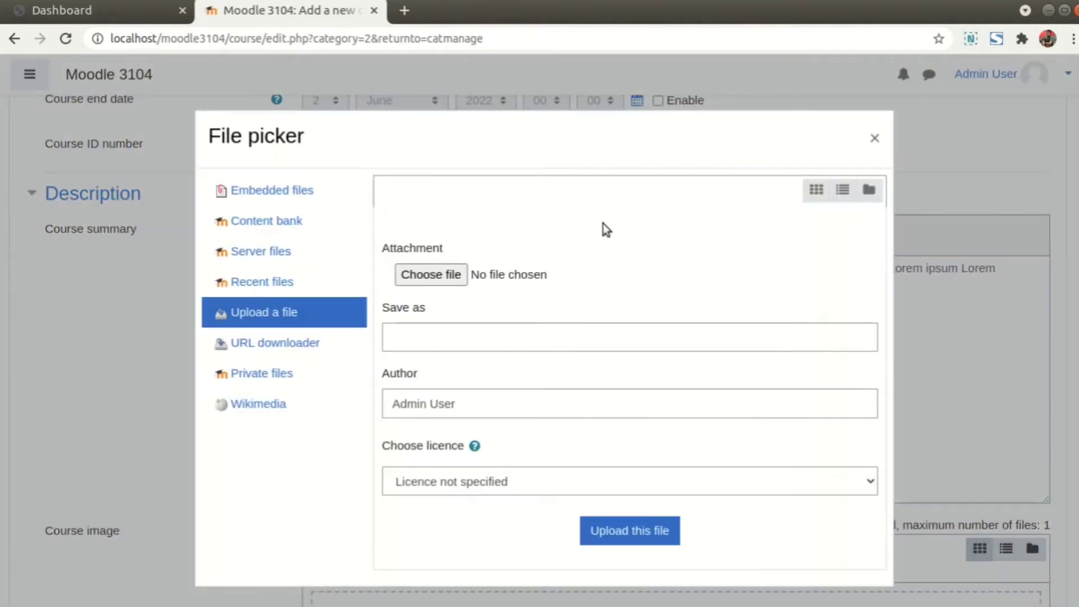
left_click(453, 274)
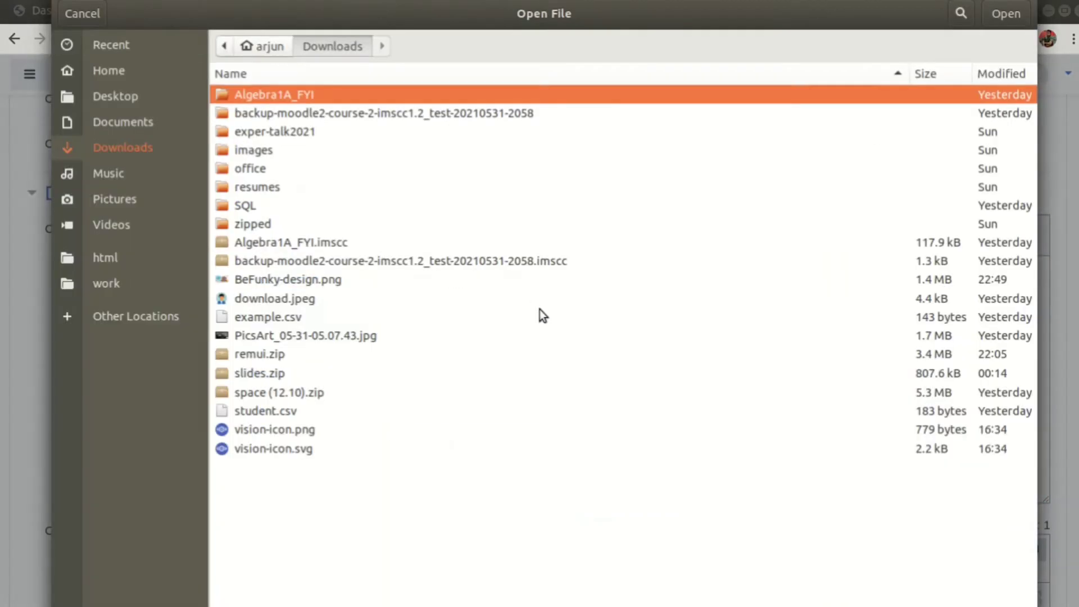
left_click(283, 317)
left_click(281, 300)
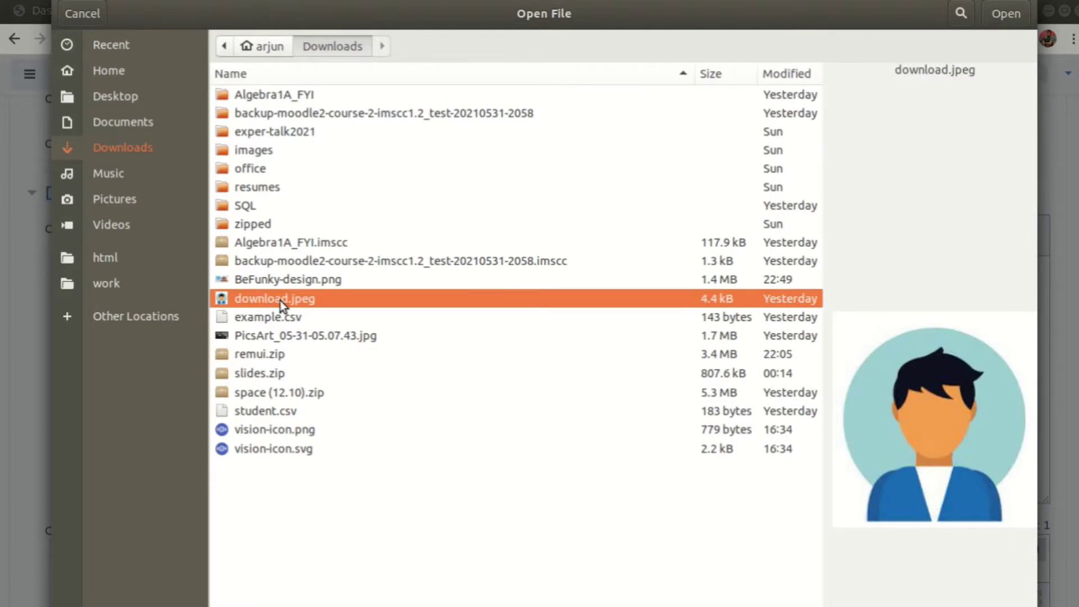
left_click(997, 20)
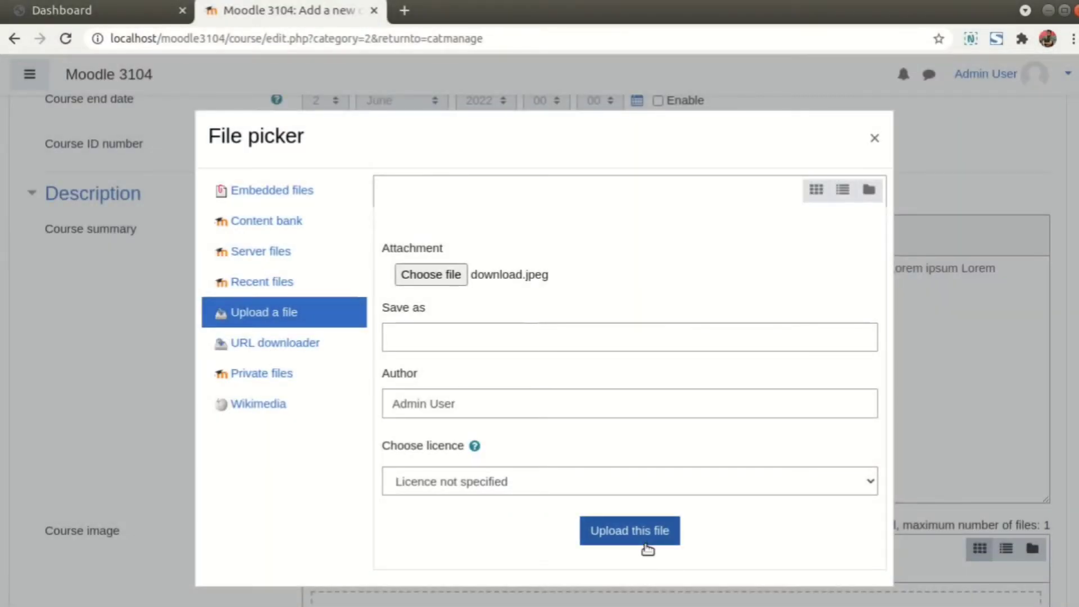
left_click(639, 528)
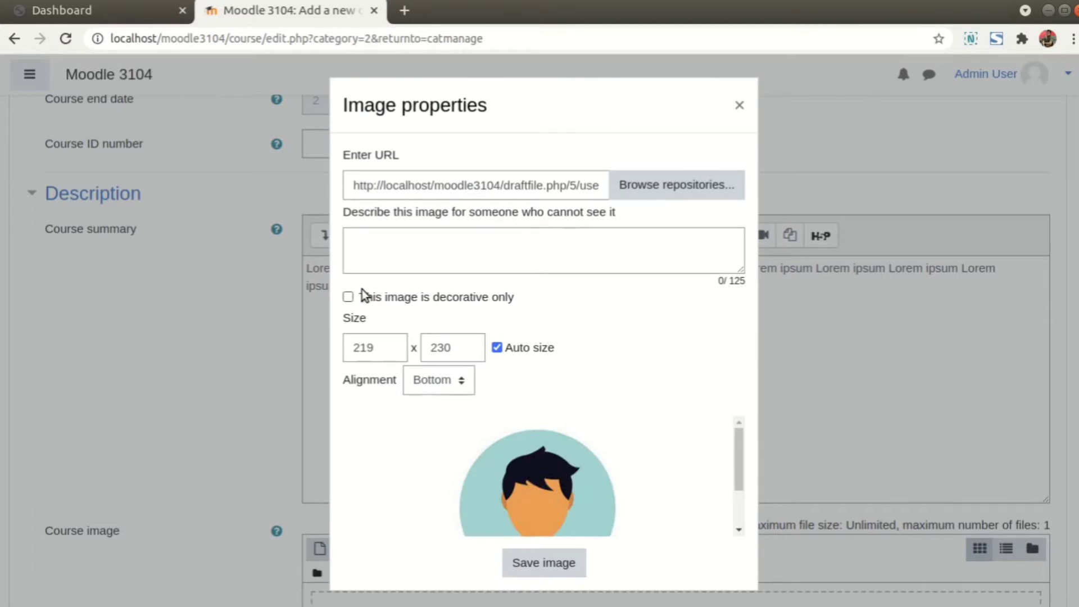
- Mark the summary image as decorative with Top alignment and the description "course image", and save it into the summary
left_click(366, 298)
left_click(439, 384)
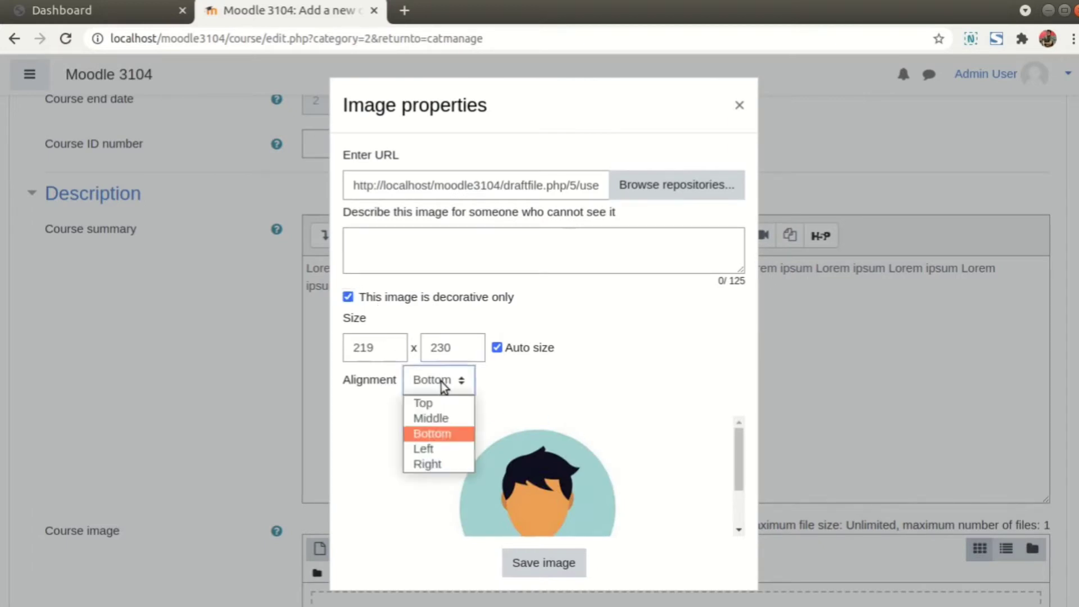
left_click(428, 400)
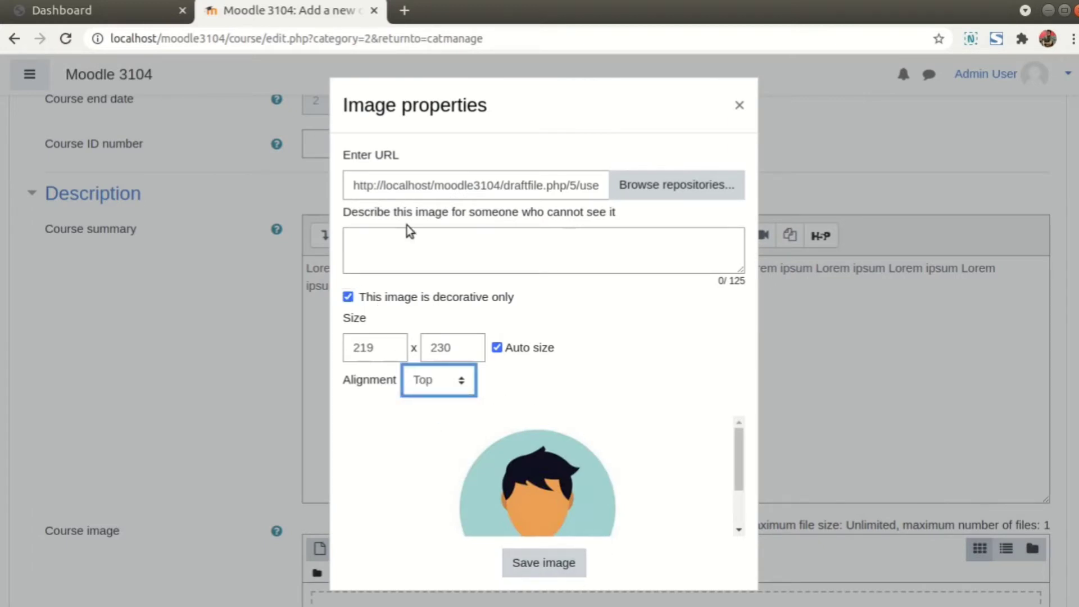
left_click(420, 239)
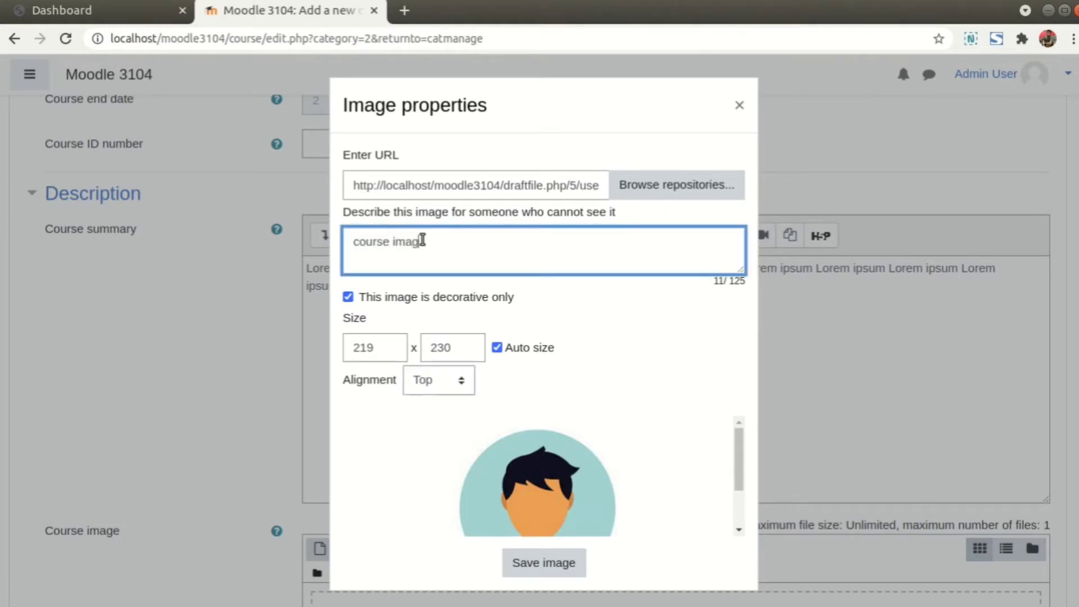
left_click(651, 346)
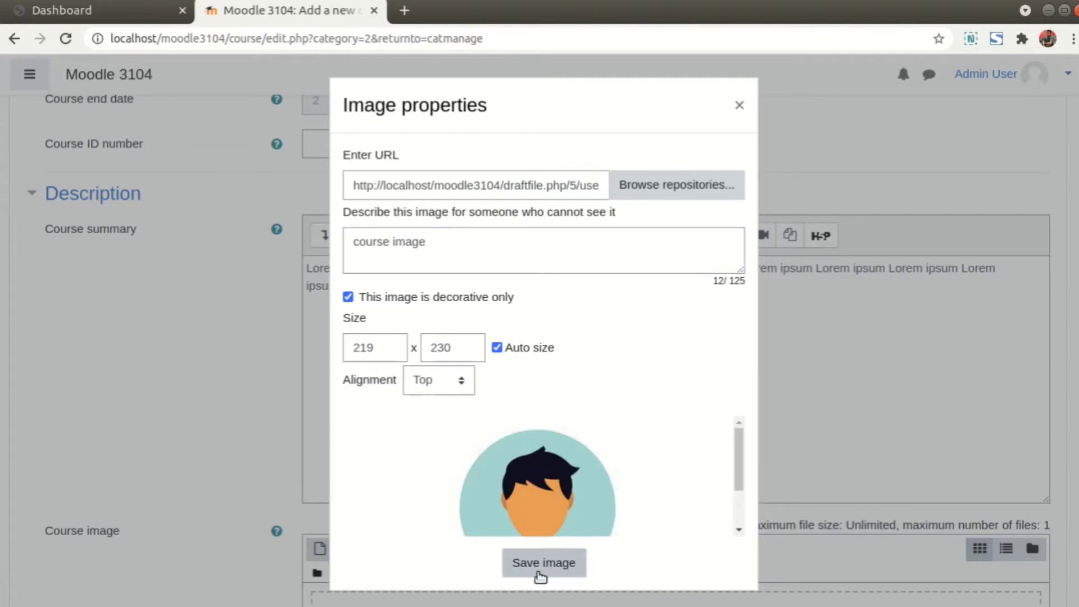
left_click(538, 571)
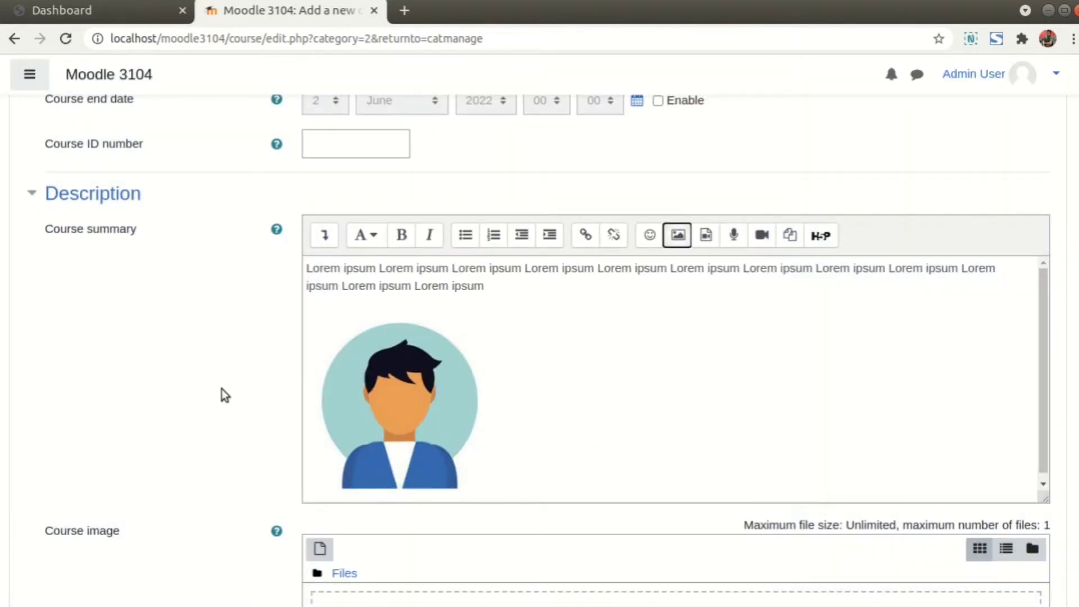
- Review the picture inserted in the course summary and the Course image upload area below it
scroll(222, 389, "down", 5)
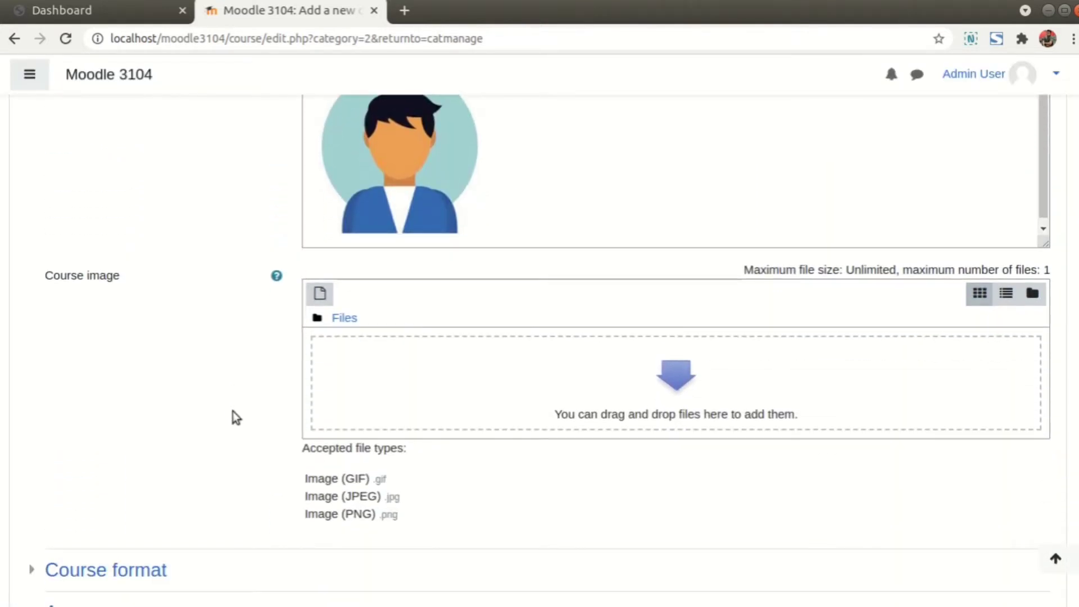
scroll(232, 416, "up", 3)
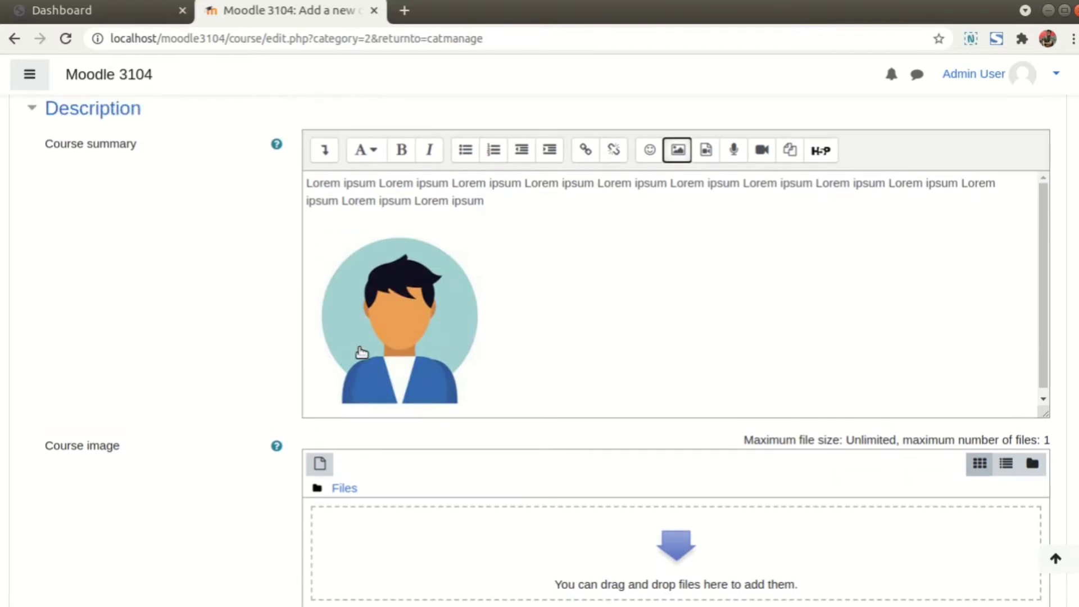
left_click(378, 340)
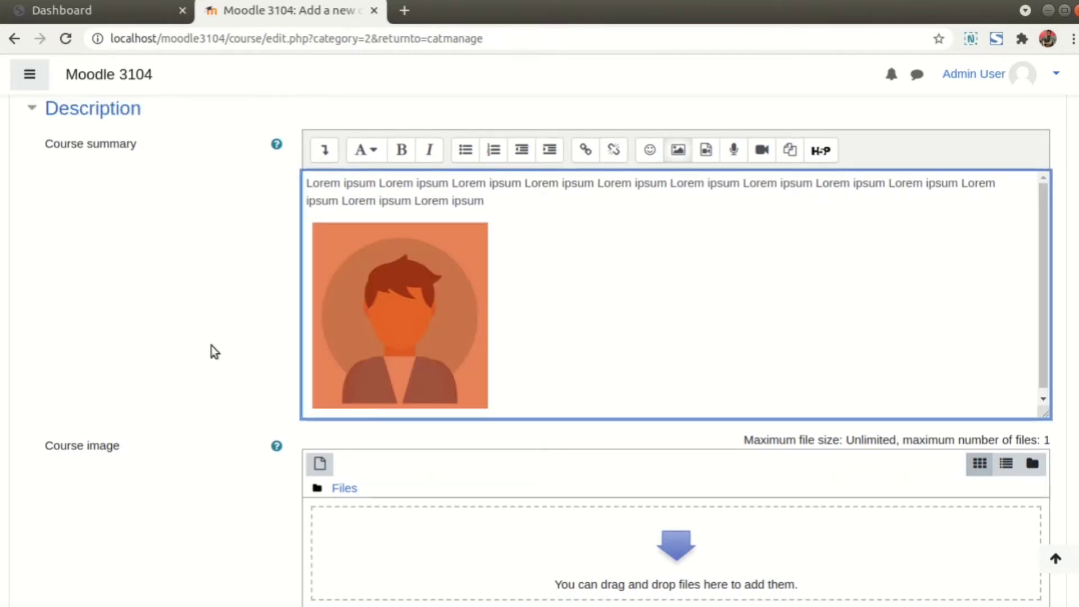
left_click(212, 345)
- Search Google for "sample course banner" in a new browser tab
scroll(212, 444, "down", 3)
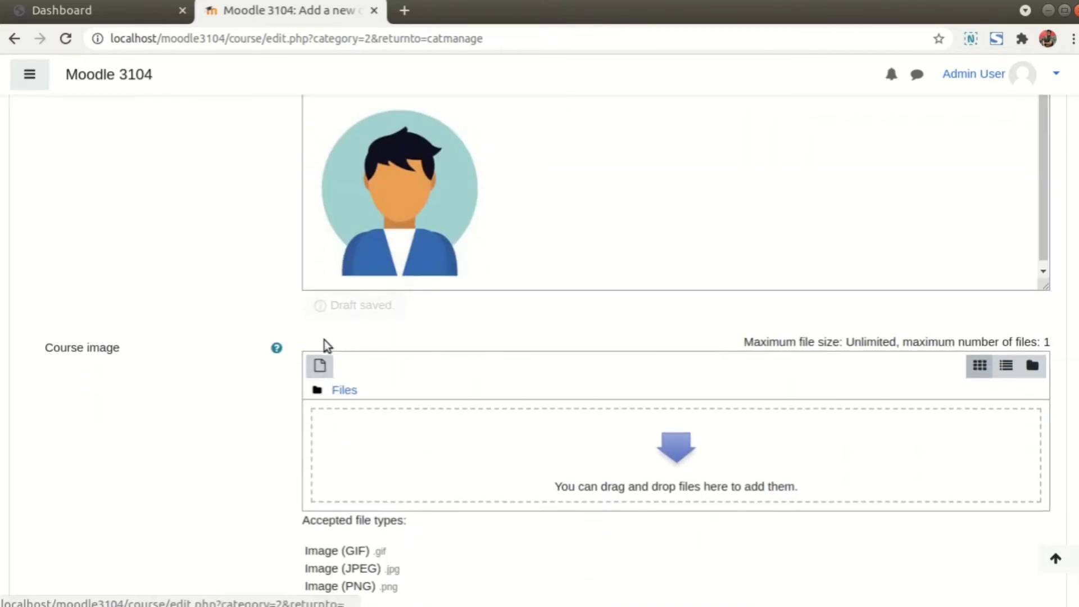
left_click(405, 12)
type("sa")
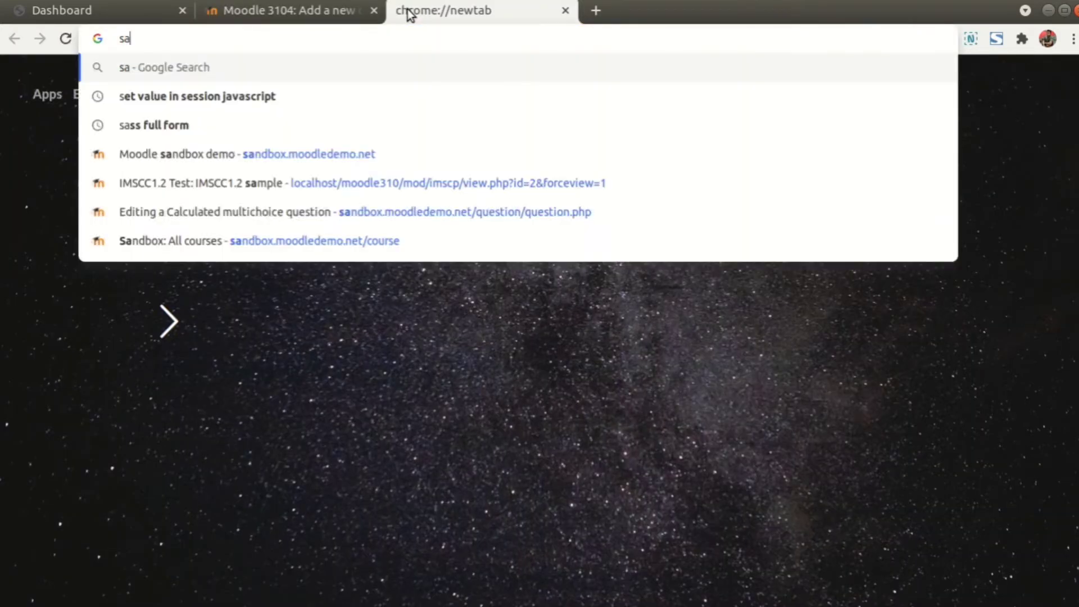
type("mple course banner")
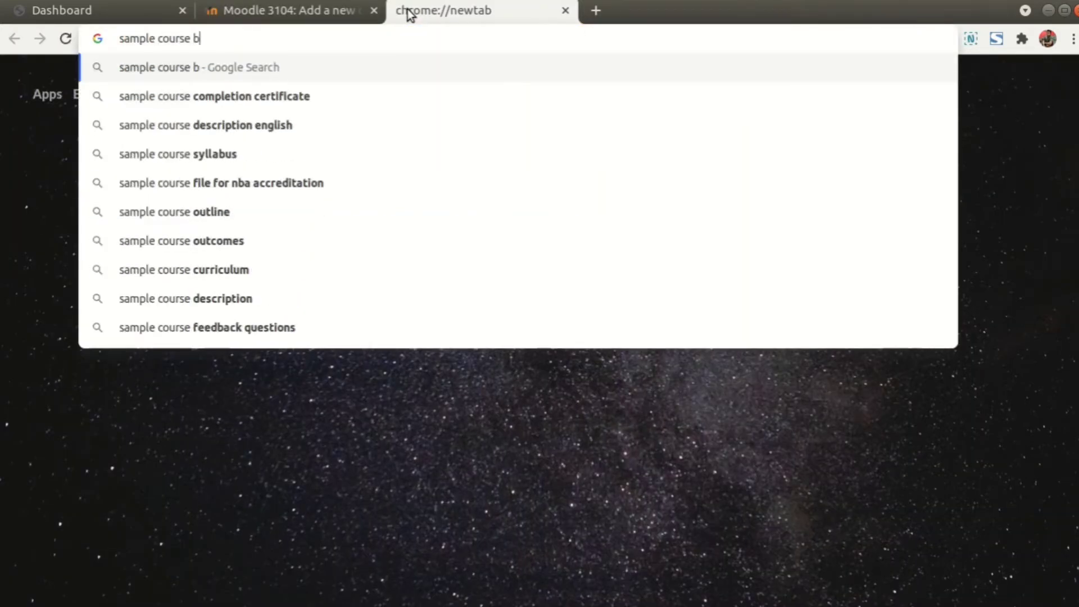
key("Return")
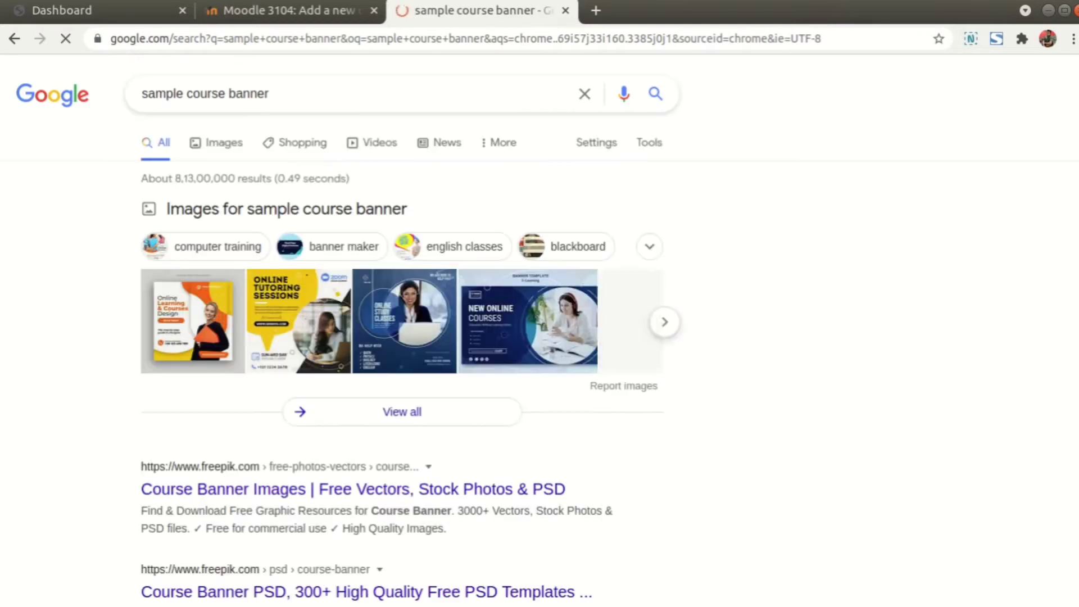
- Show the image results for the course banner search and narrow them to computer and teaching
left_click(213, 212)
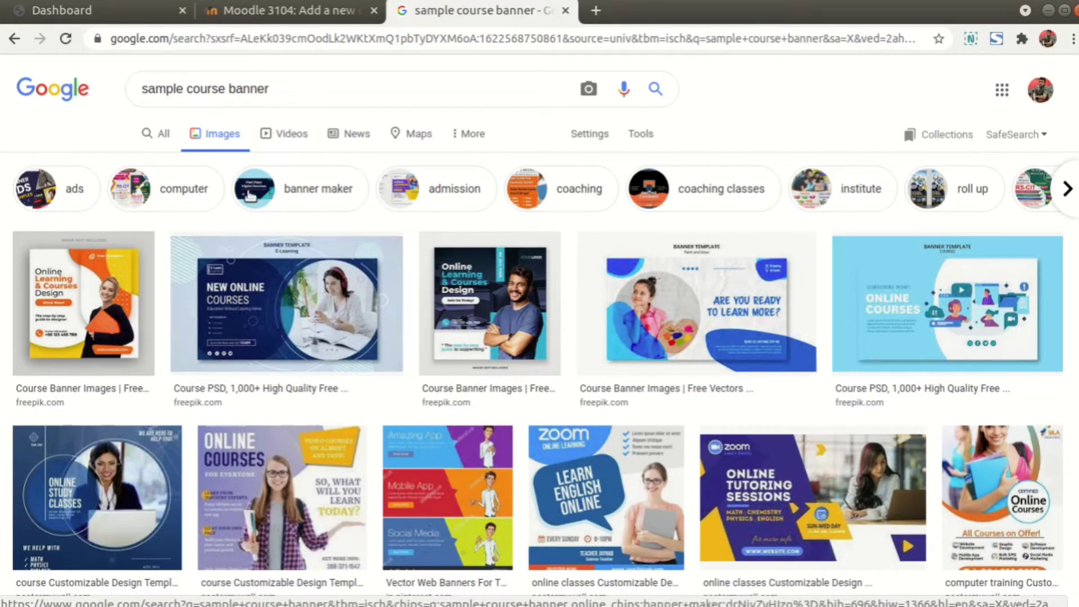
left_click(193, 191)
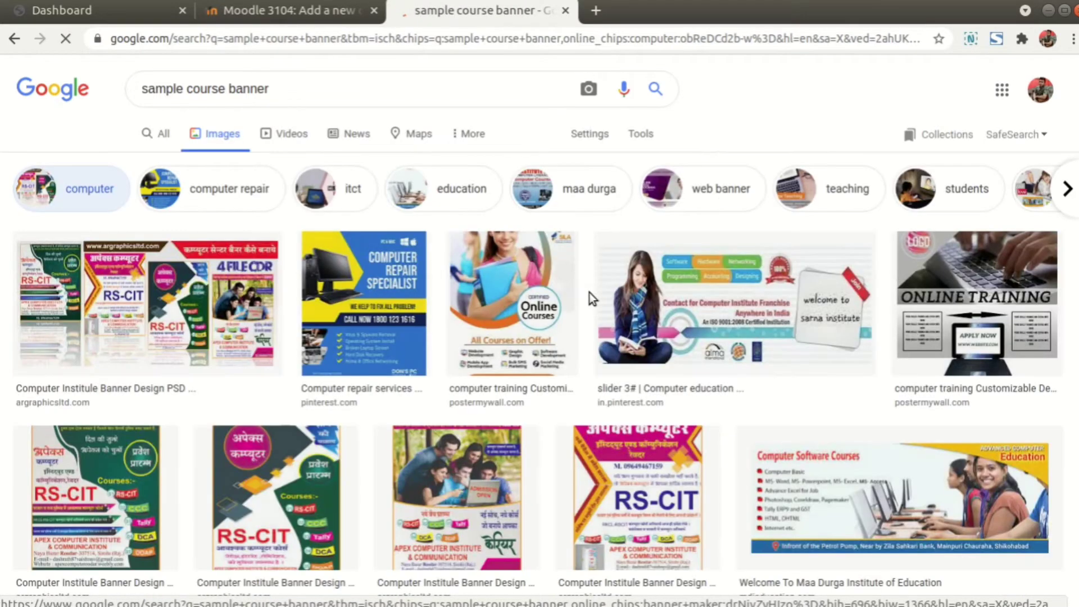
left_click(848, 209)
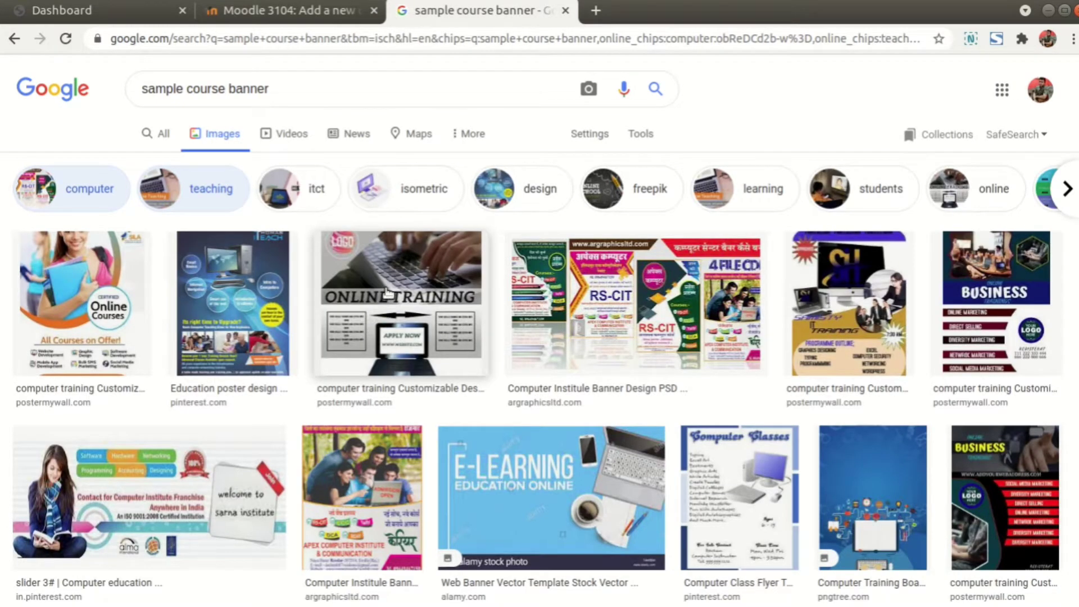
- Preview the blue e-learning banner candidates from Alamy and VectorStock among the image results
scroll(387, 291, "down", 3)
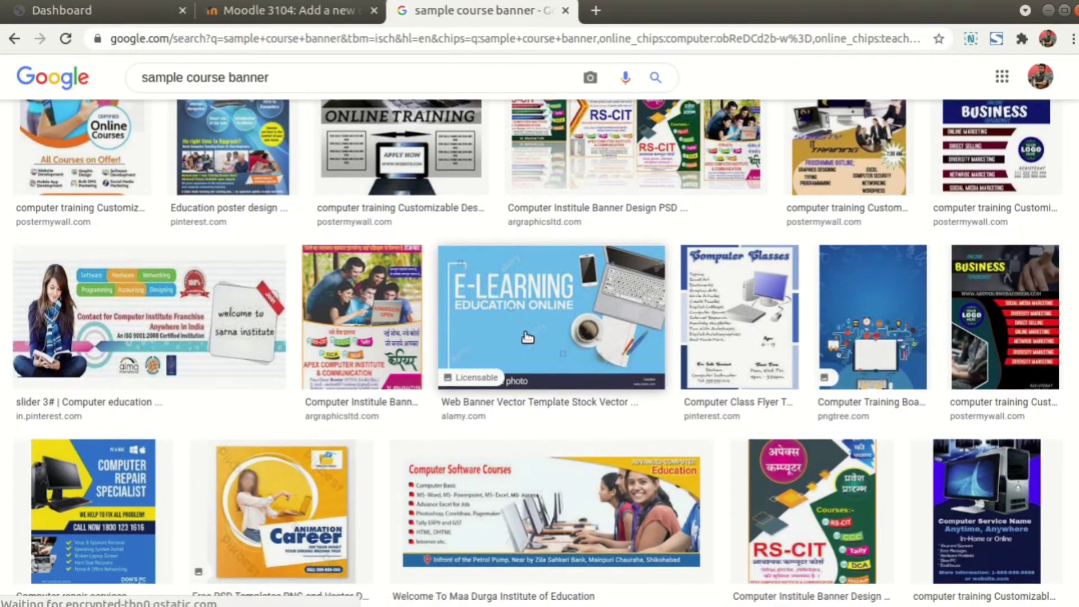
left_click(527, 337)
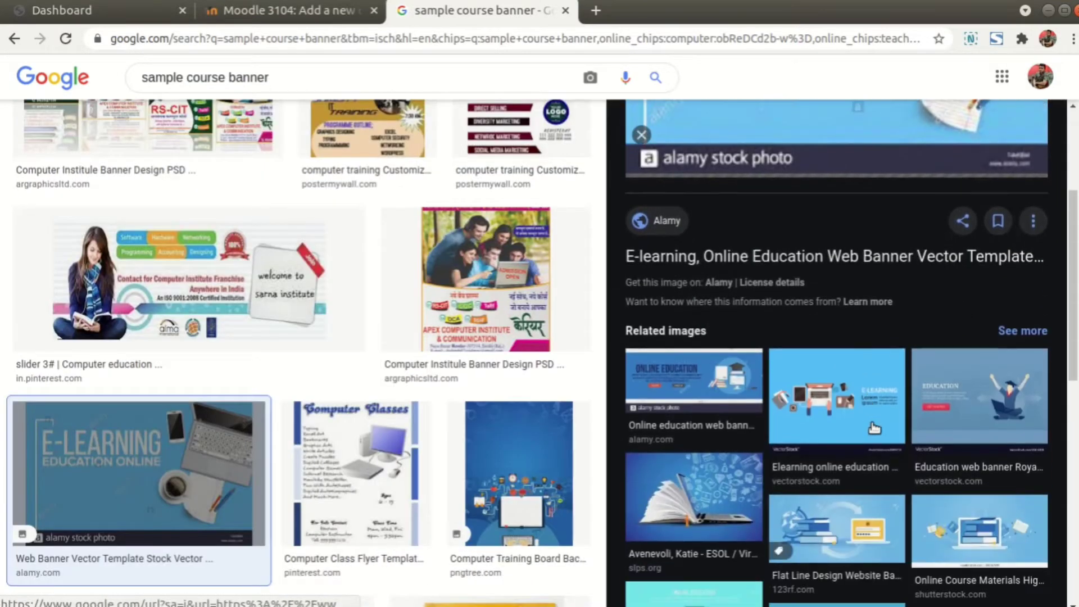
left_click(875, 428)
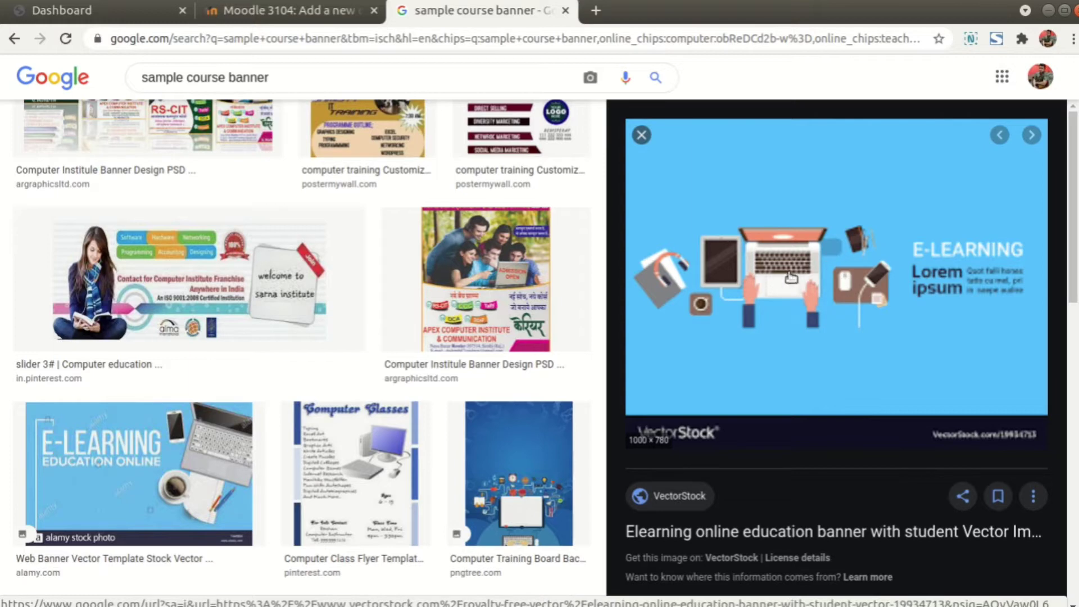
scroll(814, 301, "down", 6)
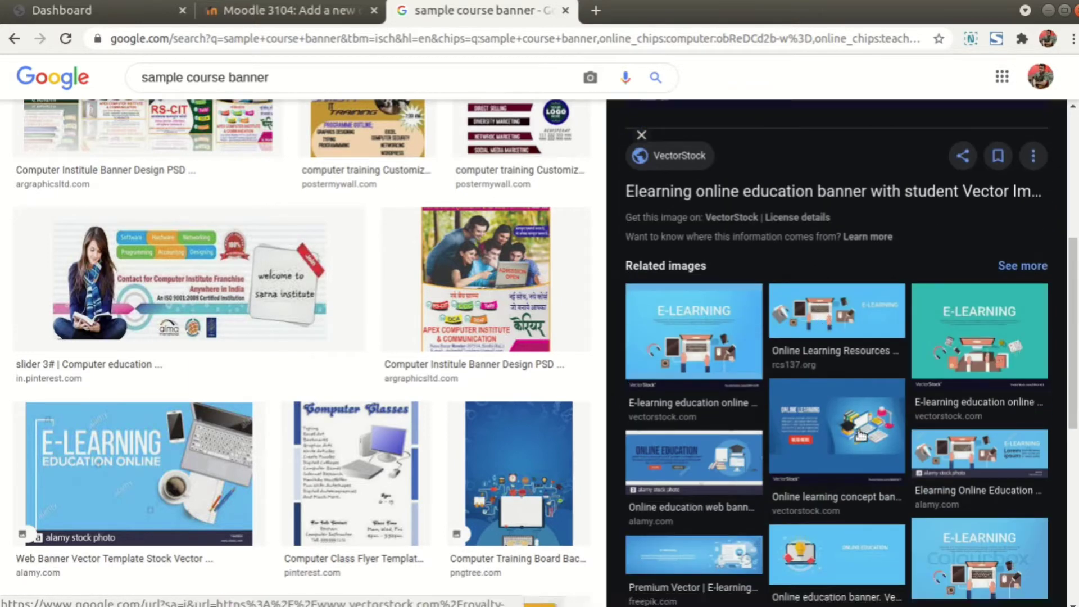
scroll(701, 348, "down", 5)
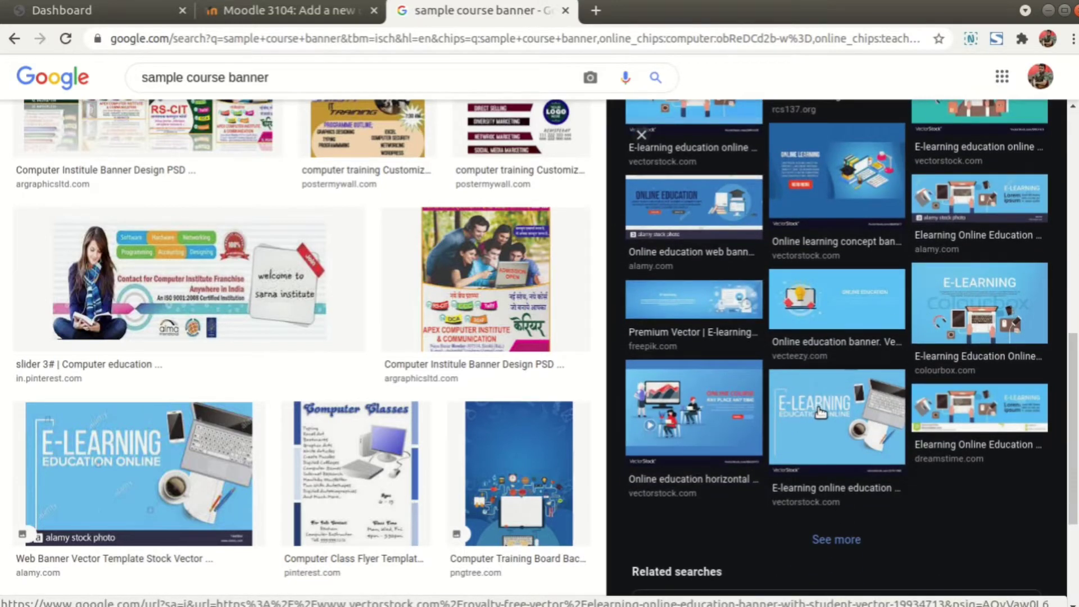
left_click(816, 413)
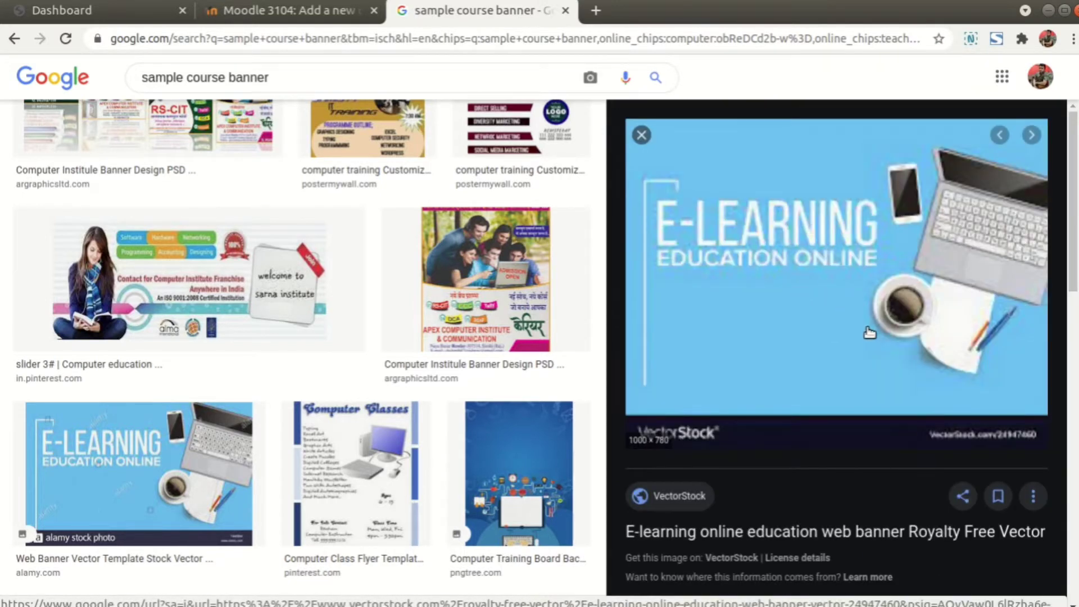
- Find Freepik's blue E-LEARNING banner with laptop and headphones in the image results and save the picture to the Downloads folder
scroll(825, 378, "down", 4)
scroll(179, 408, "down", 1)
scroll(179, 409, "down", 9)
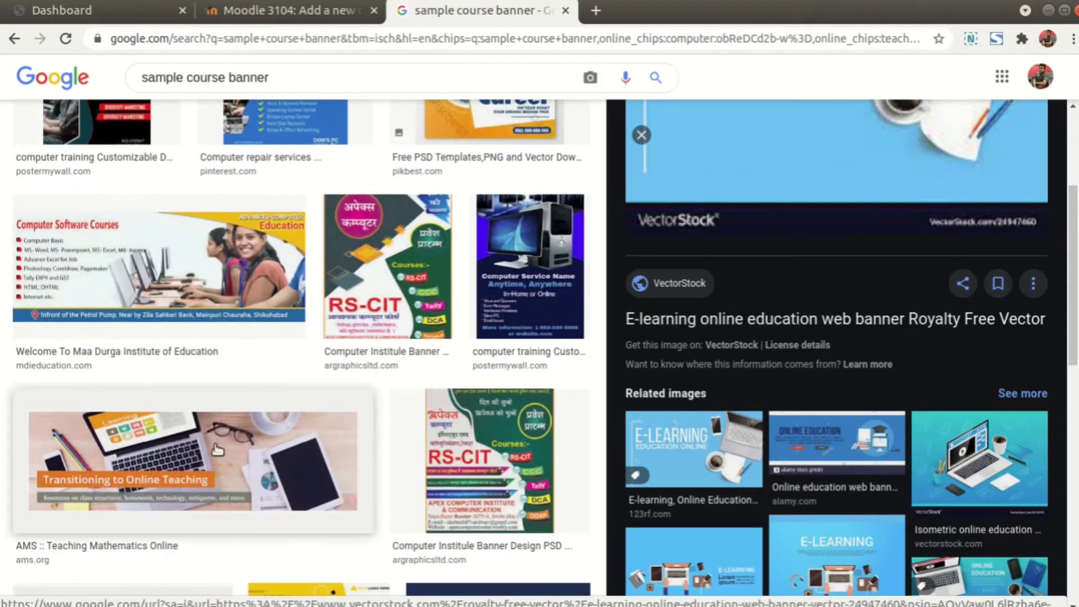
scroll(216, 454, "down", 6)
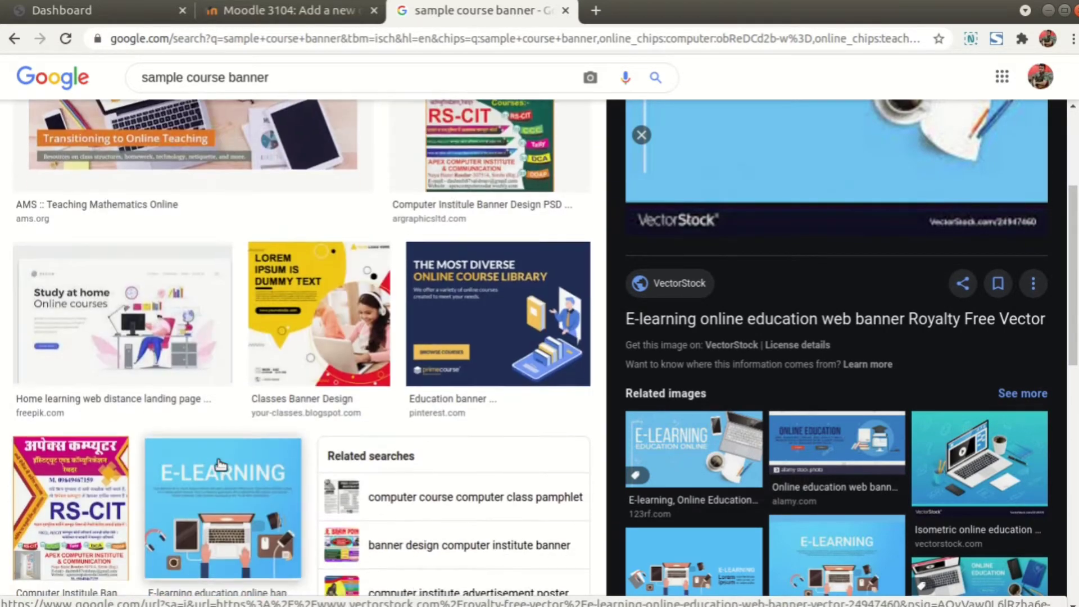
scroll(221, 465, "down", 2)
left_click(218, 458)
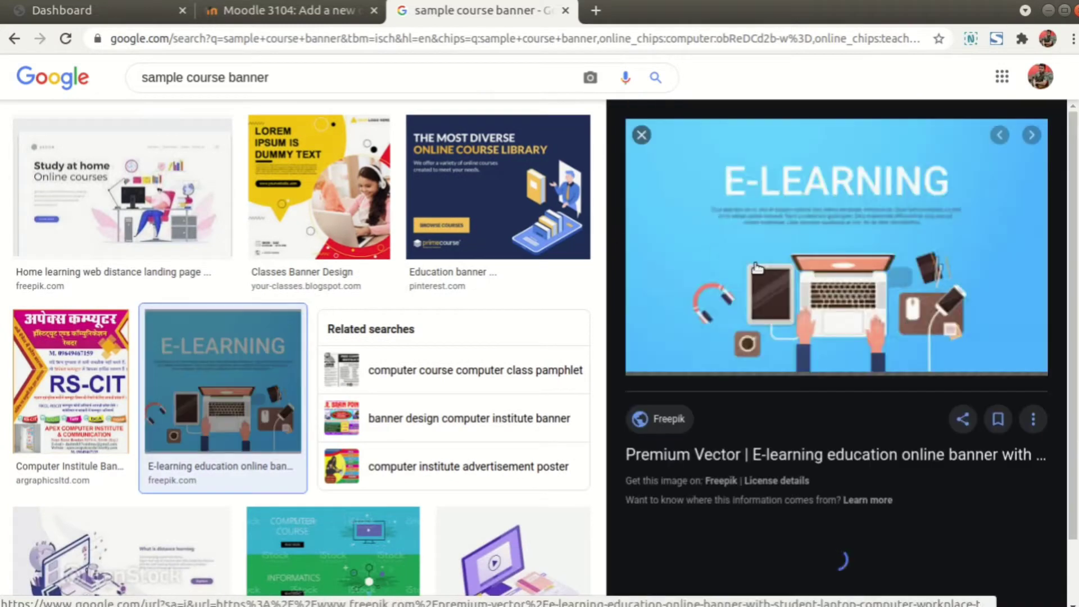
right_click(786, 362)
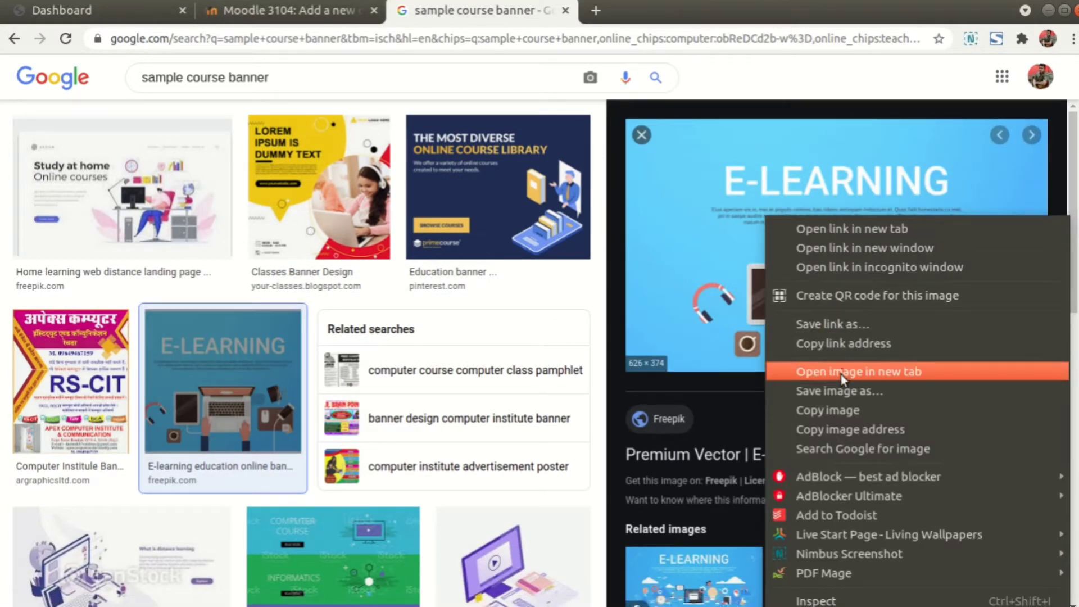
left_click(837, 390)
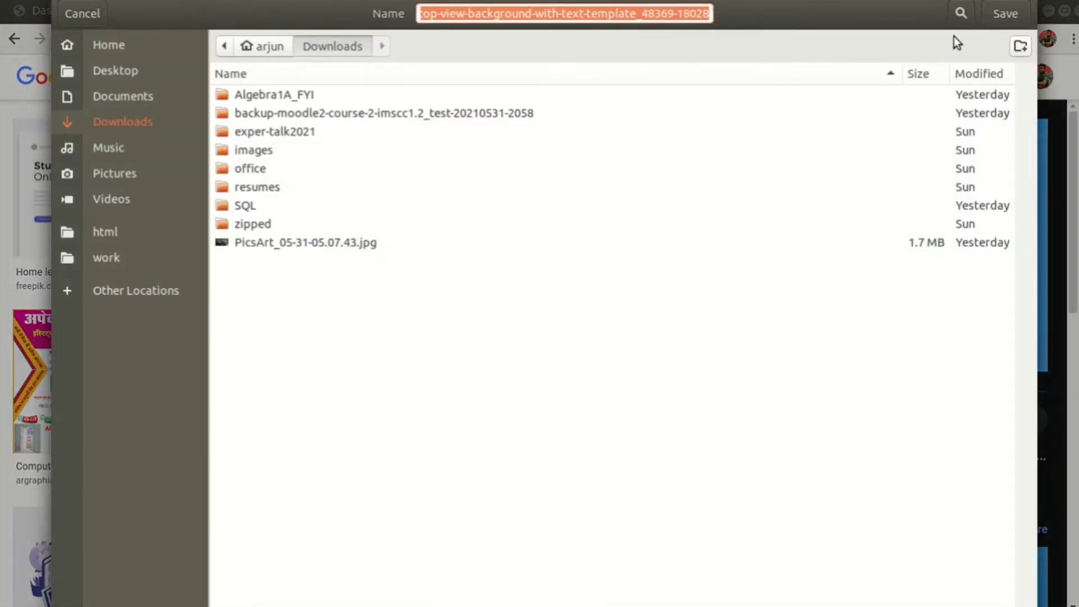
left_click(1003, 14)
- Return to the Moodle course form and add the downloaded e-learning banner file as the course image
left_click(342, 13)
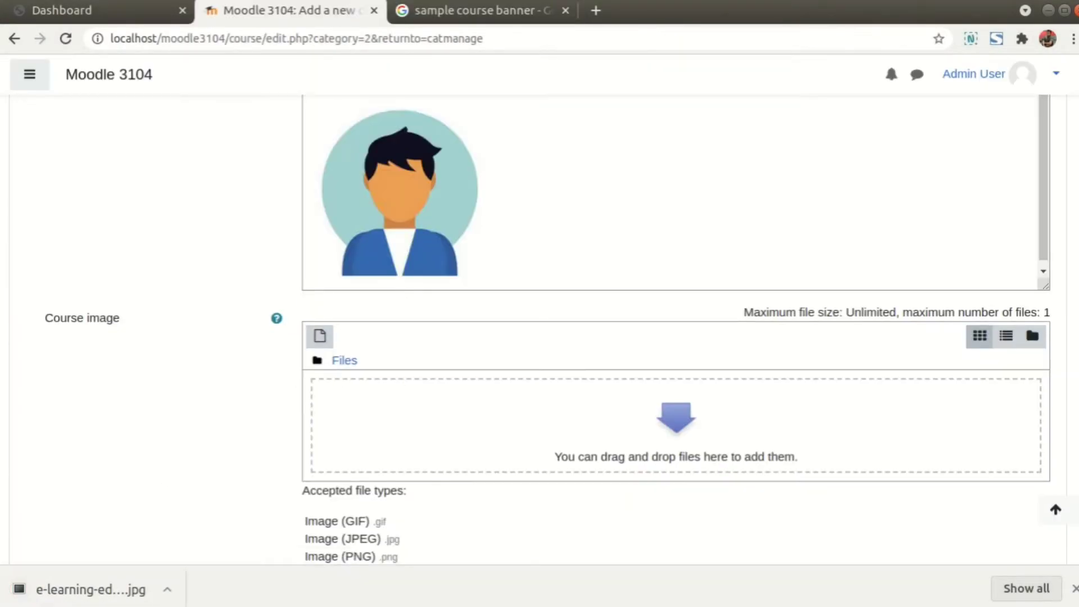
left_click_drag(67, 585, 590, 419)
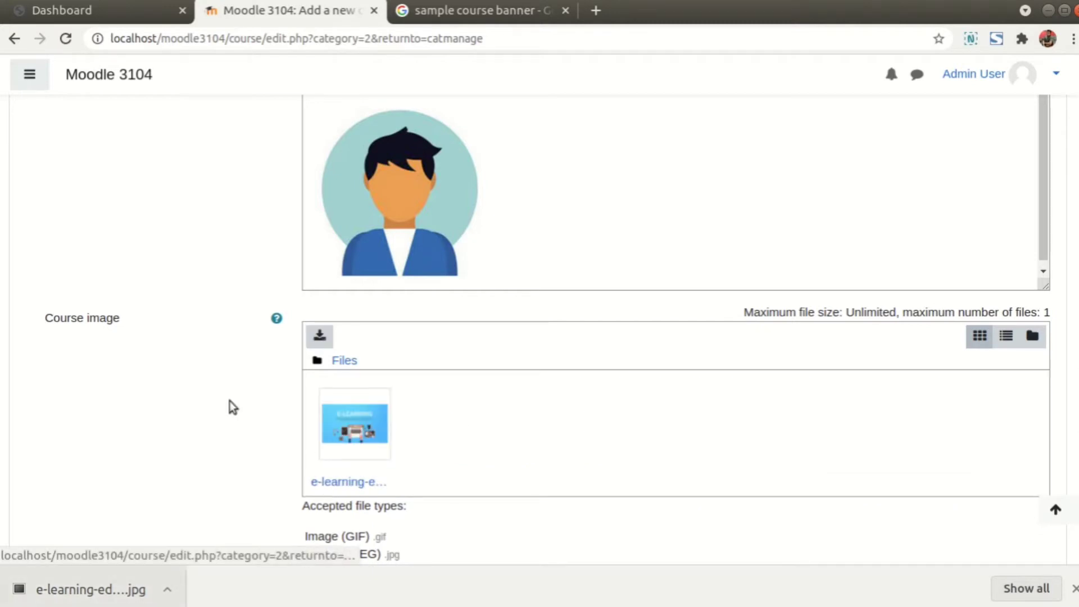
scroll(231, 401, "down", 3)
scroll(200, 359, "up", 1)
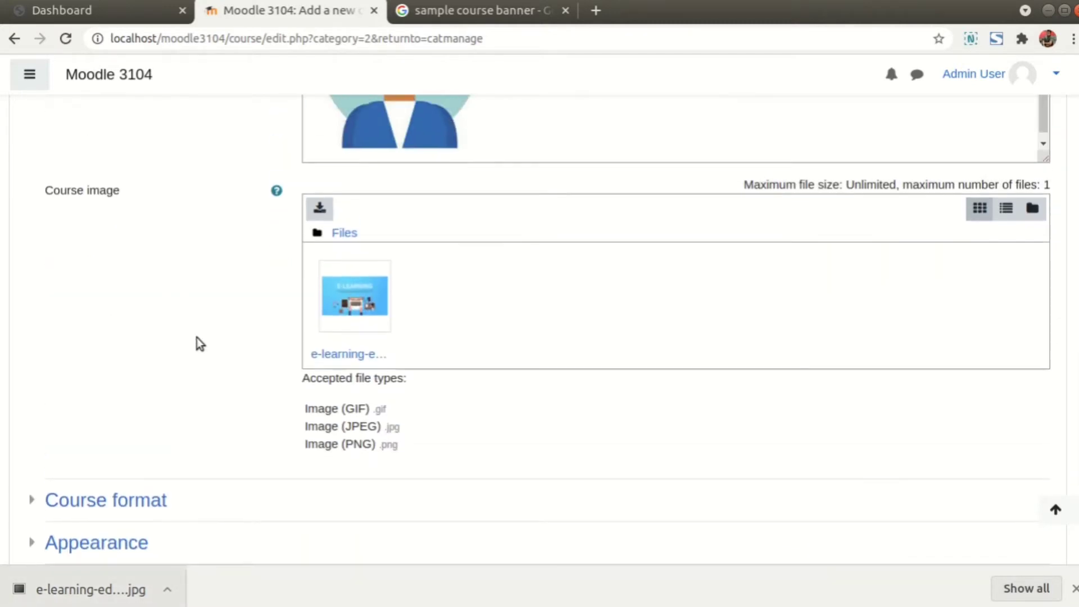
- Review the uploaded course image's file details, including its dates, size and dimensions, and close them without changes
left_click(319, 209)
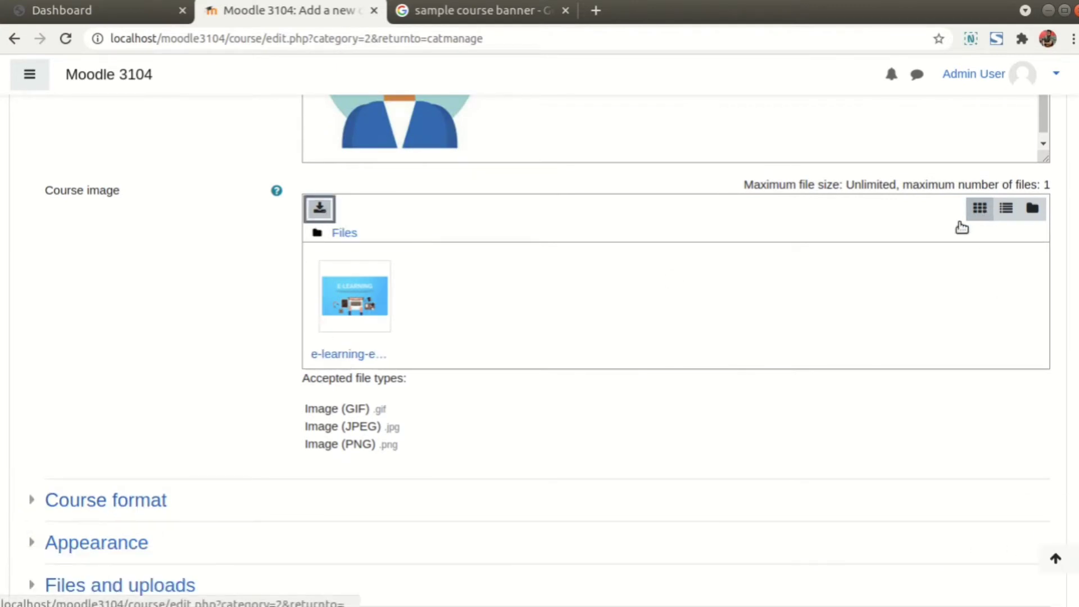
left_click(369, 309)
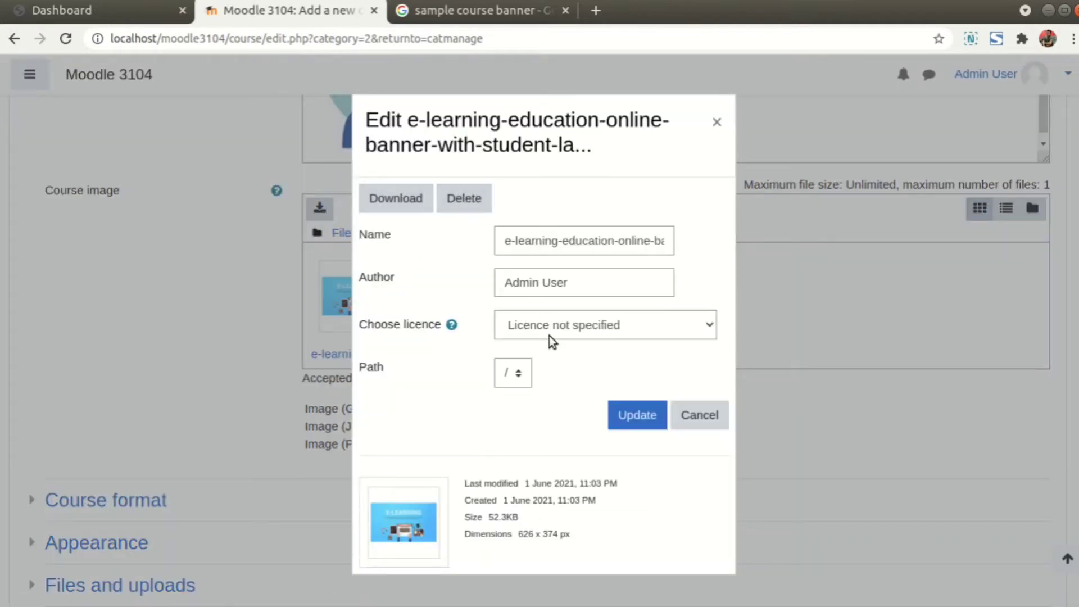
left_click_drag(573, 535, 468, 482)
left_click(585, 513)
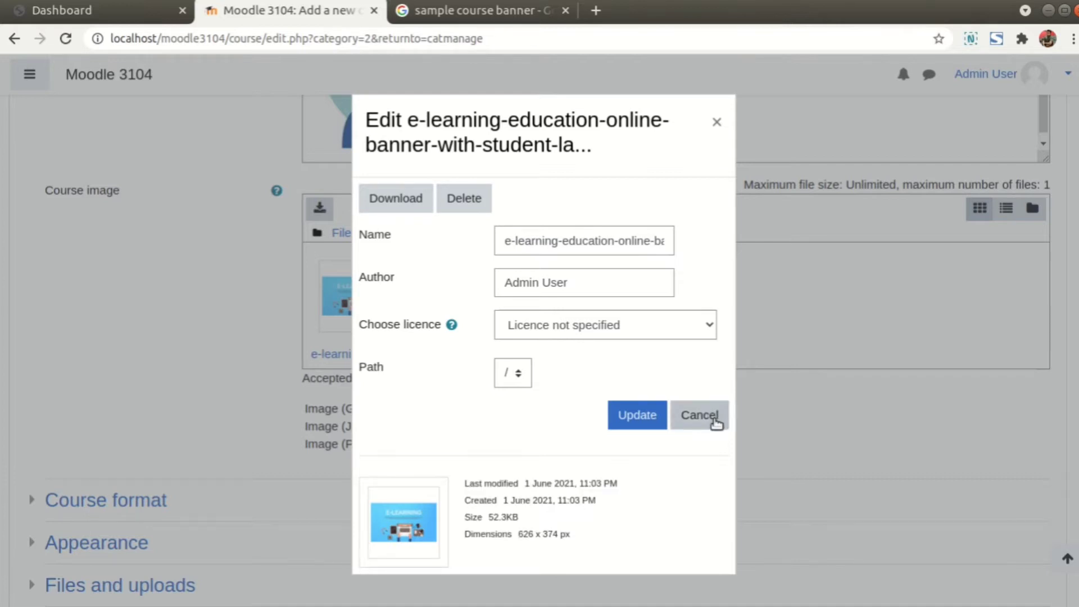
left_click(700, 416)
- Expand the Course format settings and read the help describing the available format types
scroll(408, 452, "down", 3)
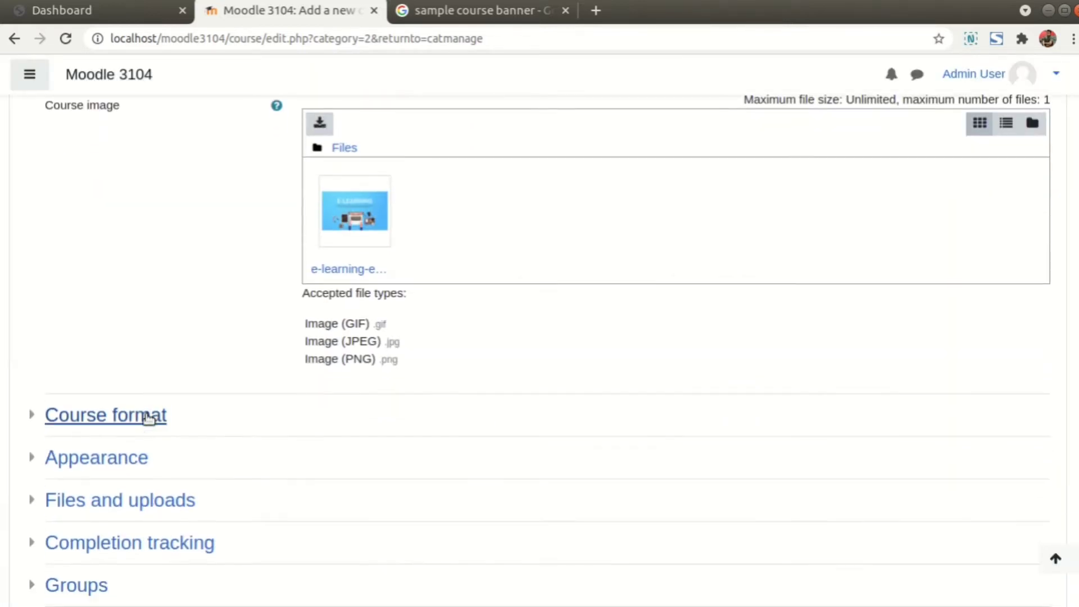
left_click(104, 419)
scroll(174, 327, "down", 2)
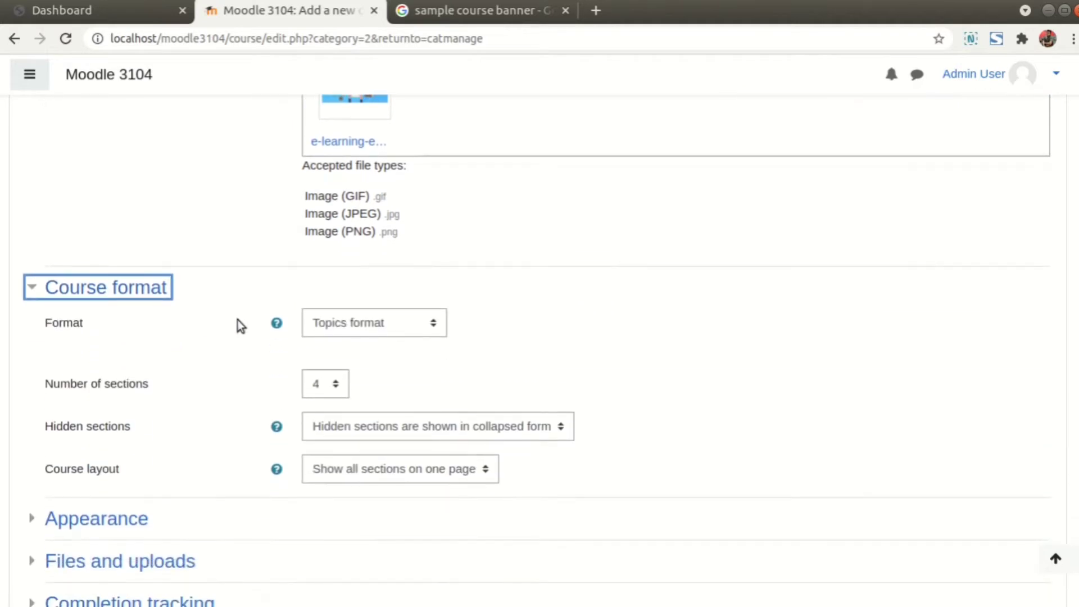
left_click(277, 325)
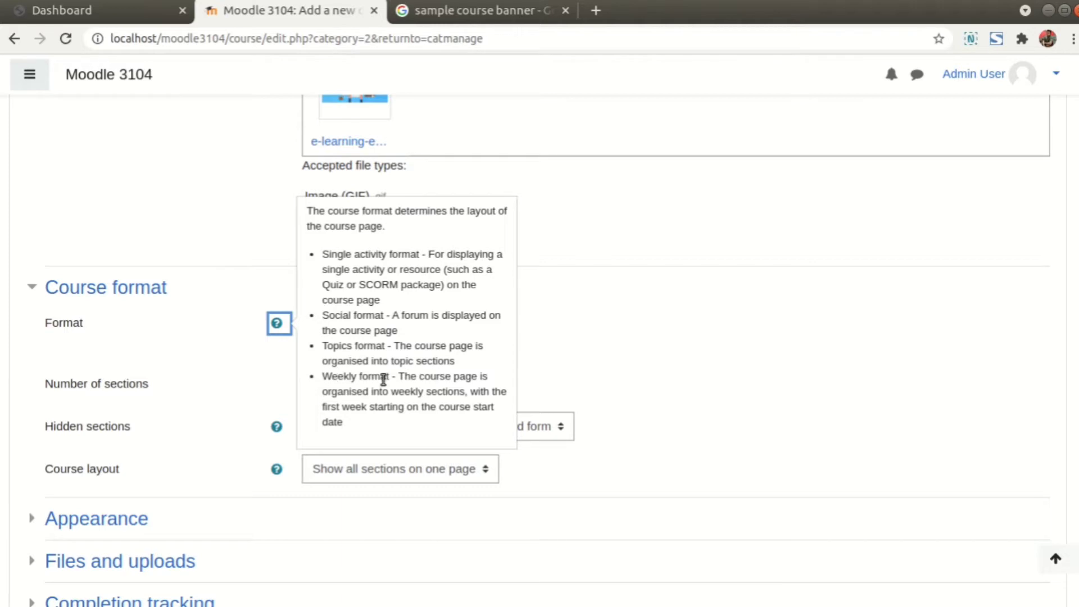
left_click(352, 418)
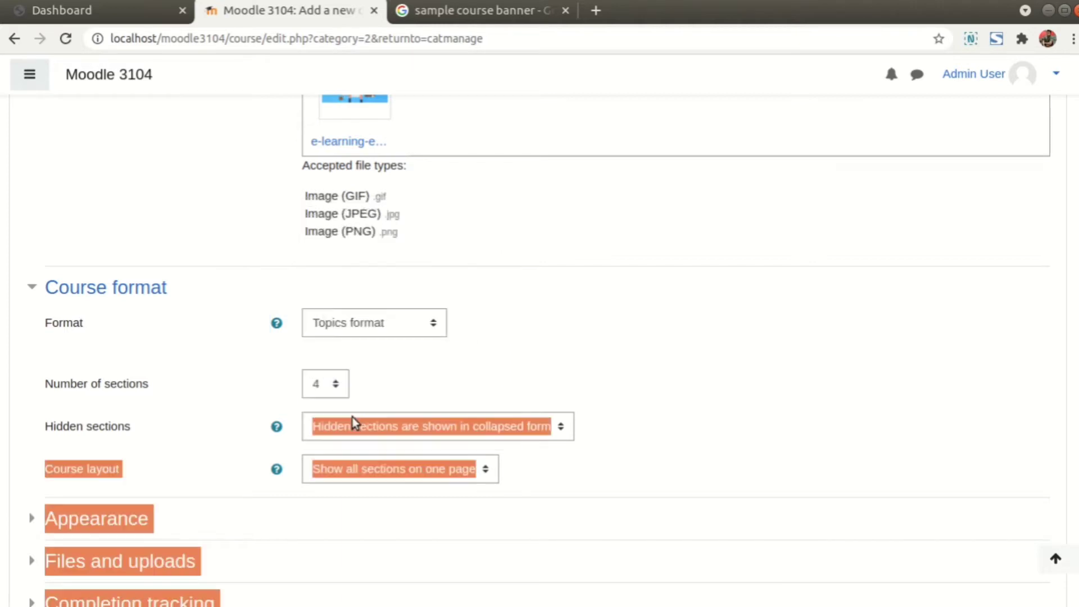
- Keep the course in Topics format and set the number of sections to 5
left_click(389, 369)
left_click(349, 319)
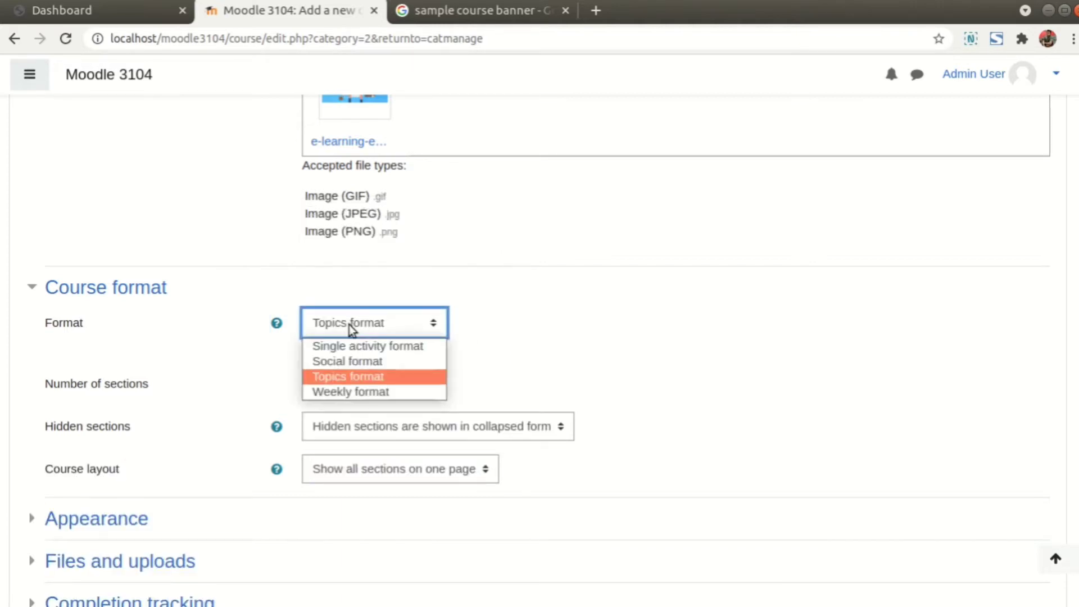
left_click(349, 325)
left_click(293, 382)
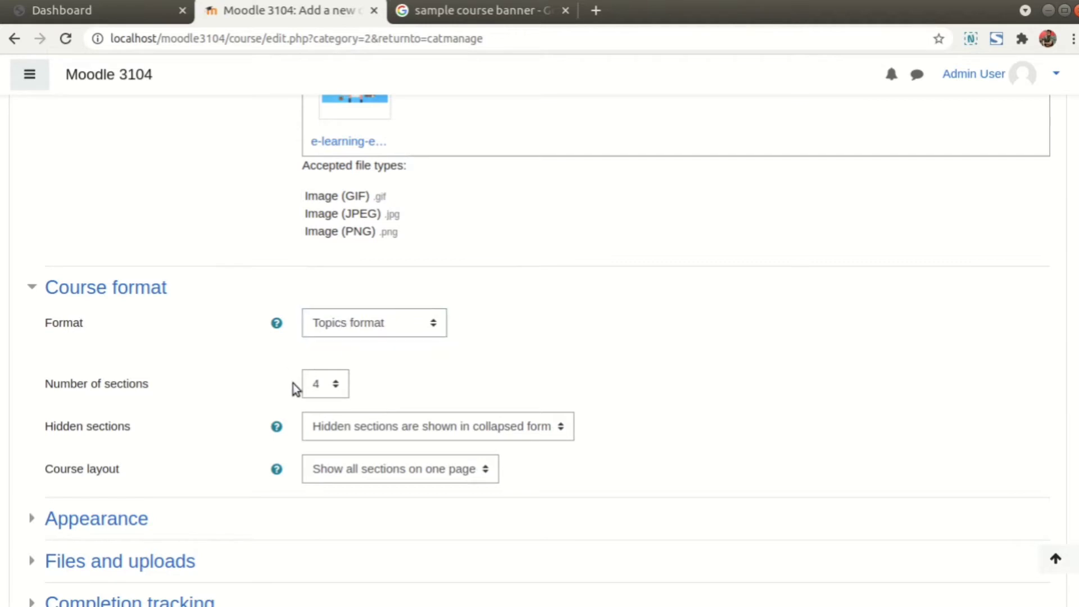
left_click(333, 393)
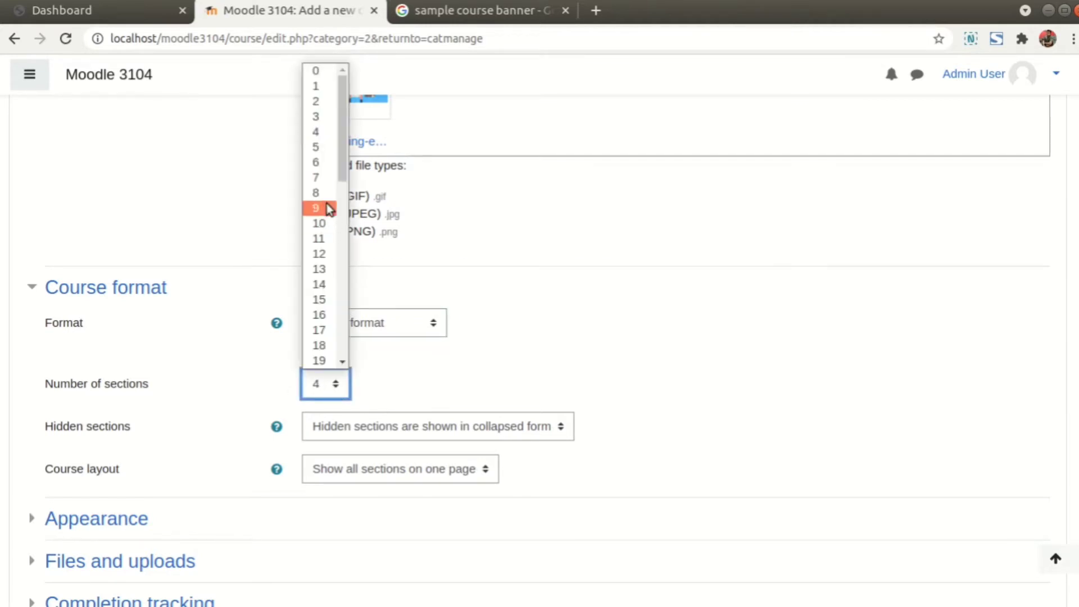
left_click(318, 149)
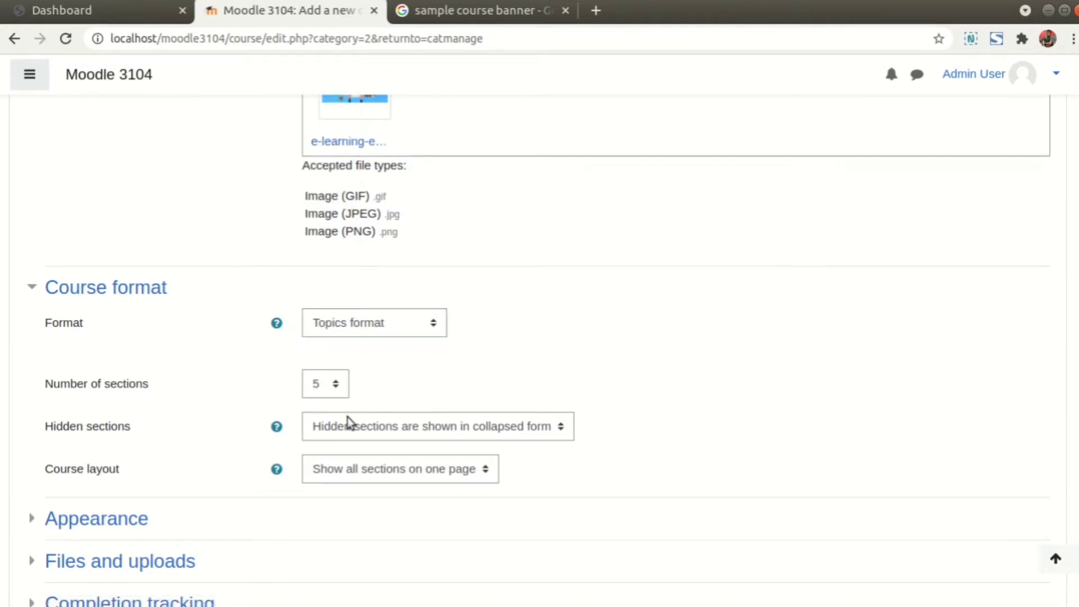
- Keep hidden sections shown in collapsed form and set the course layout to Show all sections on one page
left_click(393, 433)
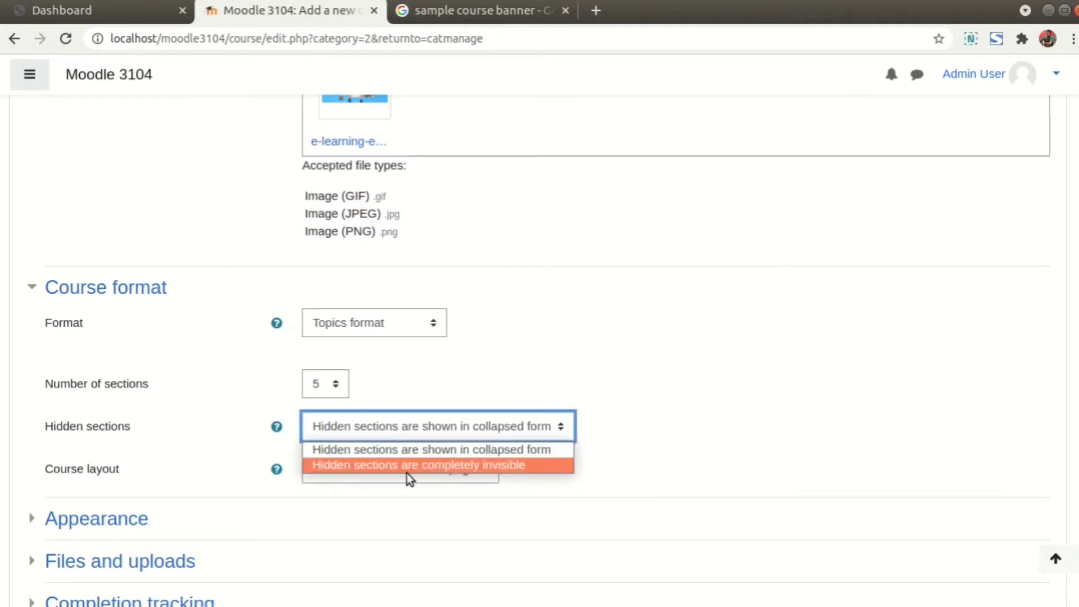
left_click(642, 450)
left_click(375, 469)
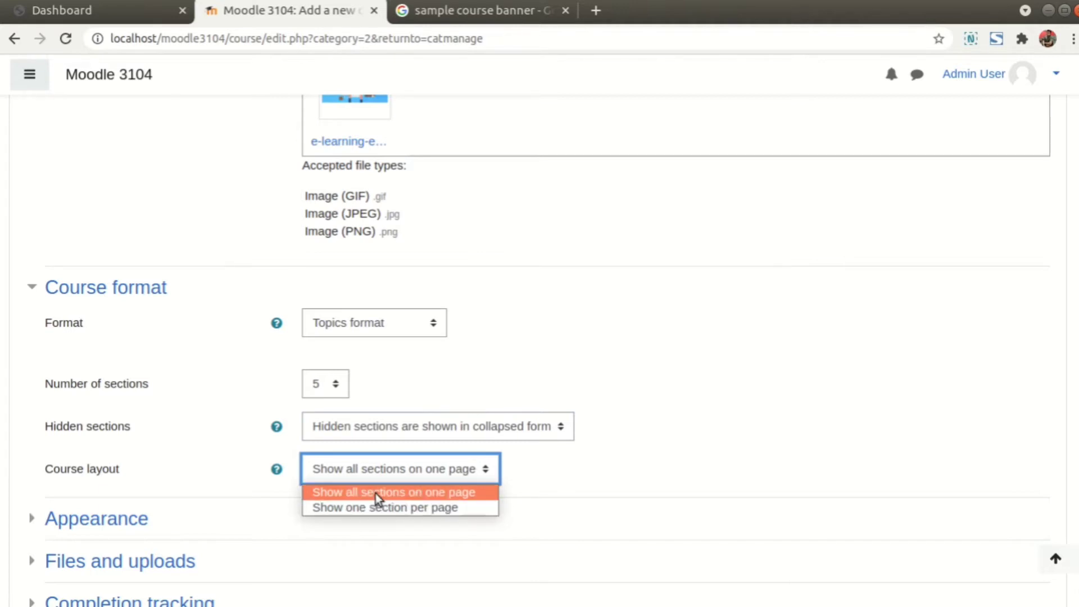
left_click(375, 493)
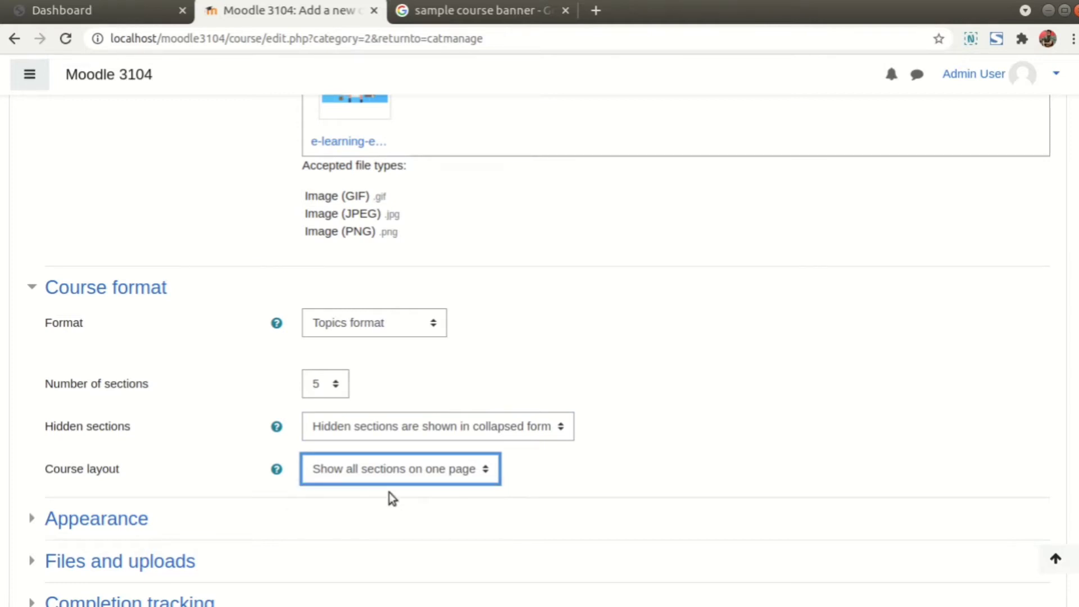
- Expand the Appearance settings and leave Force language at Do not force
scroll(174, 423, "down", 3)
left_click(90, 433)
scroll(298, 429, "down", 3)
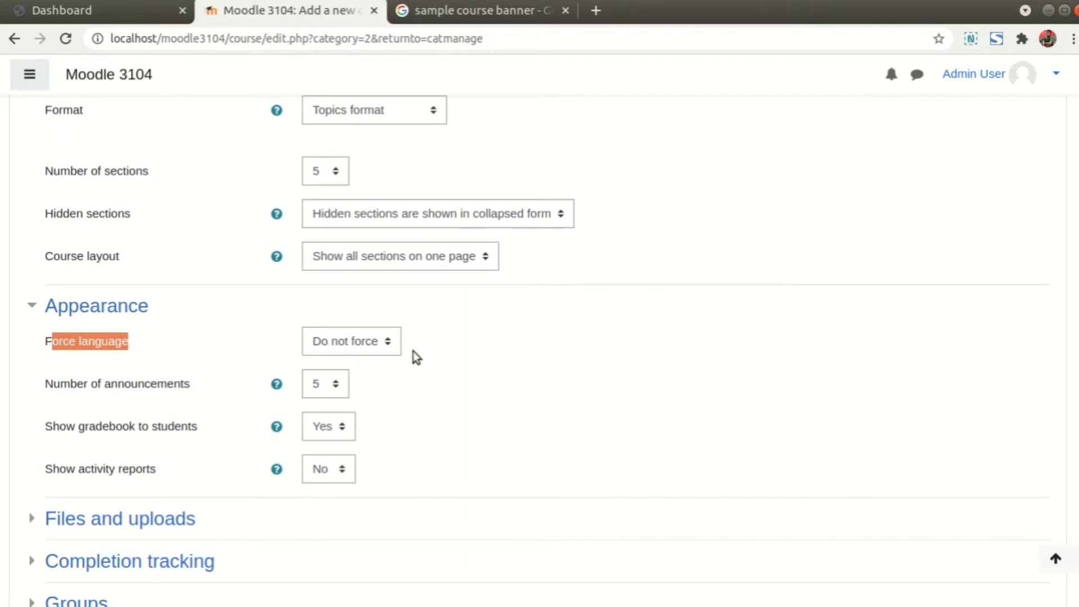
left_click(349, 344)
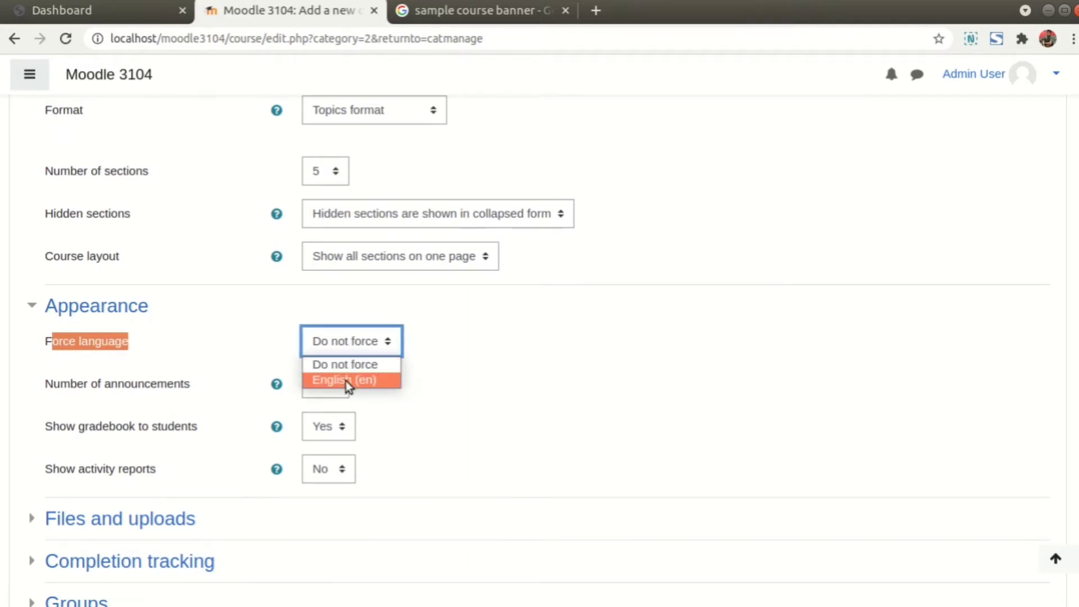
left_click(352, 365)
left_click(420, 385)
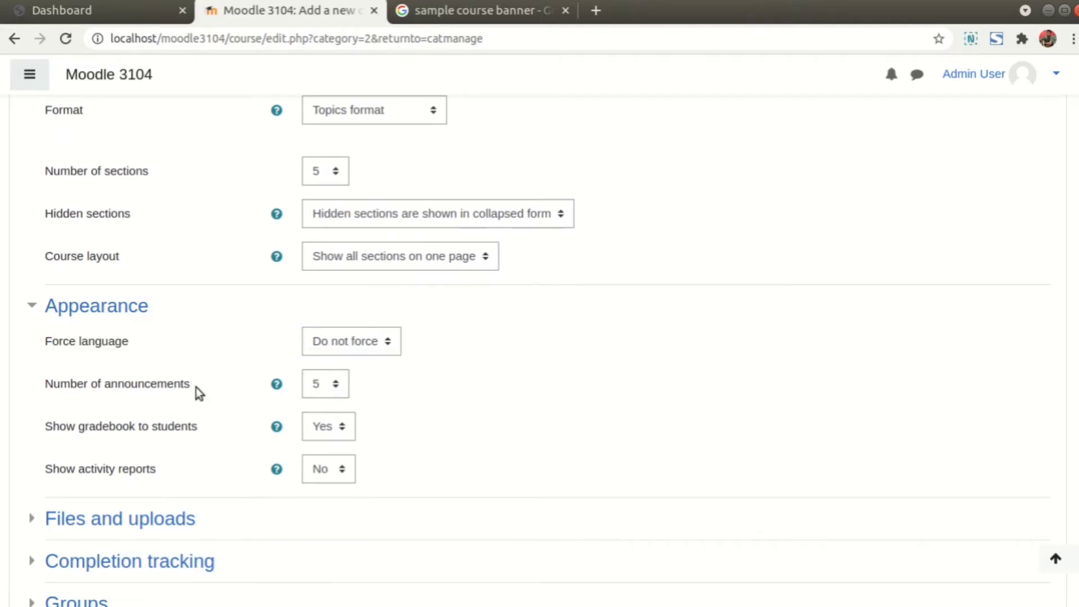
- Set the number of announcements to 1 in the Appearance settings
left_click(331, 388)
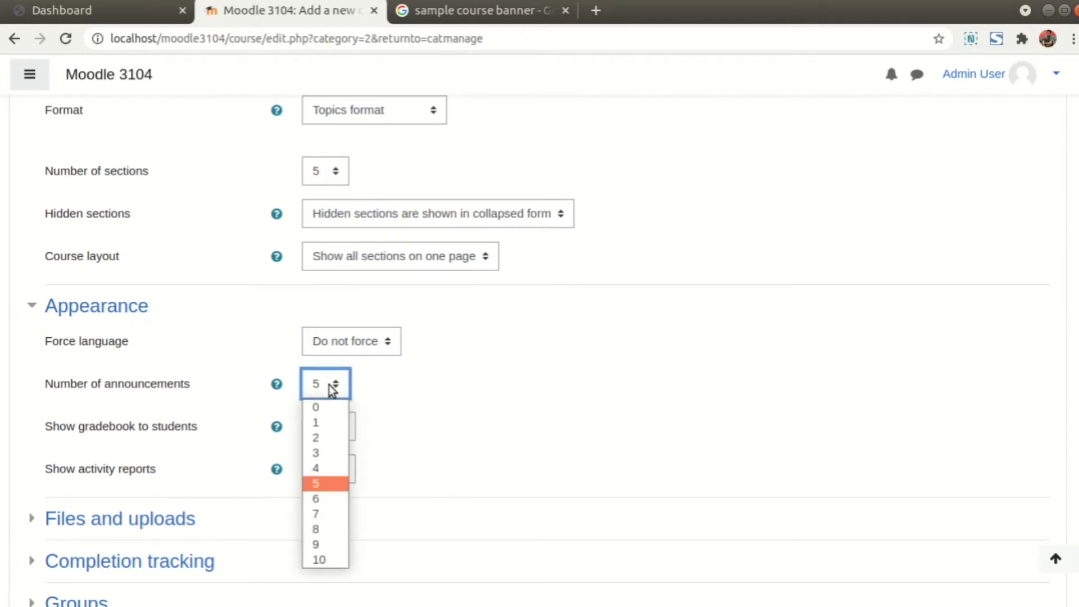
left_click(323, 422)
left_click(451, 396)
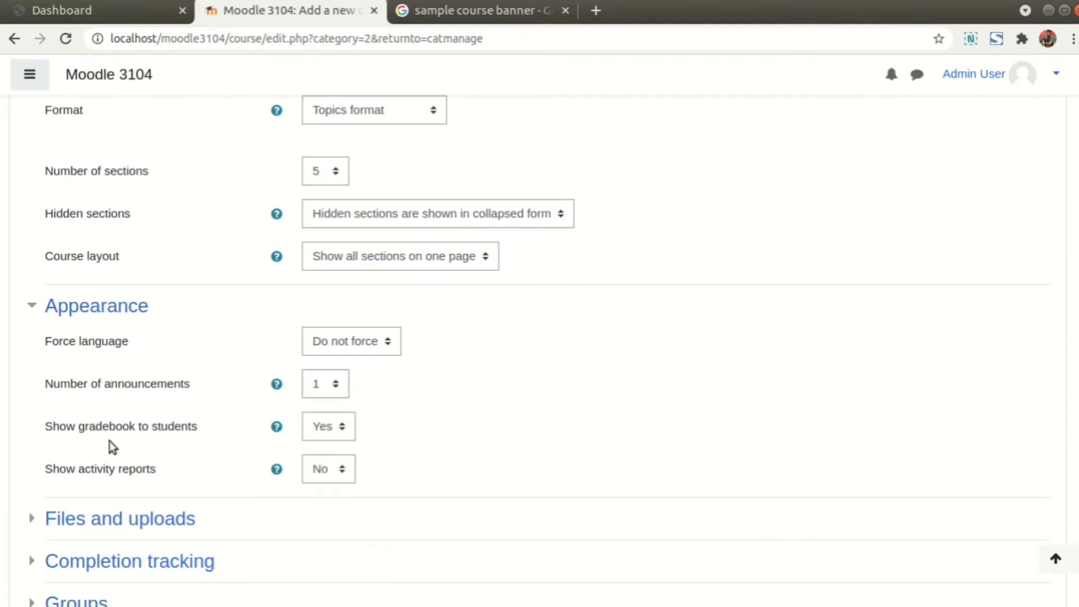
- Set Show activity reports to Yes in the Appearance settings
left_click(80, 470)
scroll(220, 453, "down", 3)
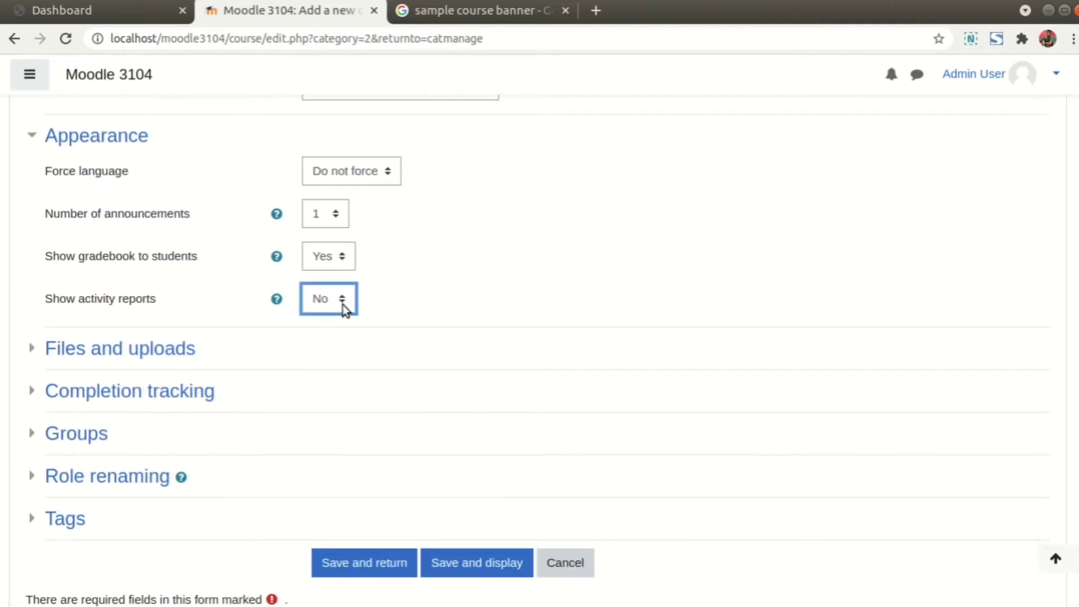
left_click(343, 305)
left_click(326, 336)
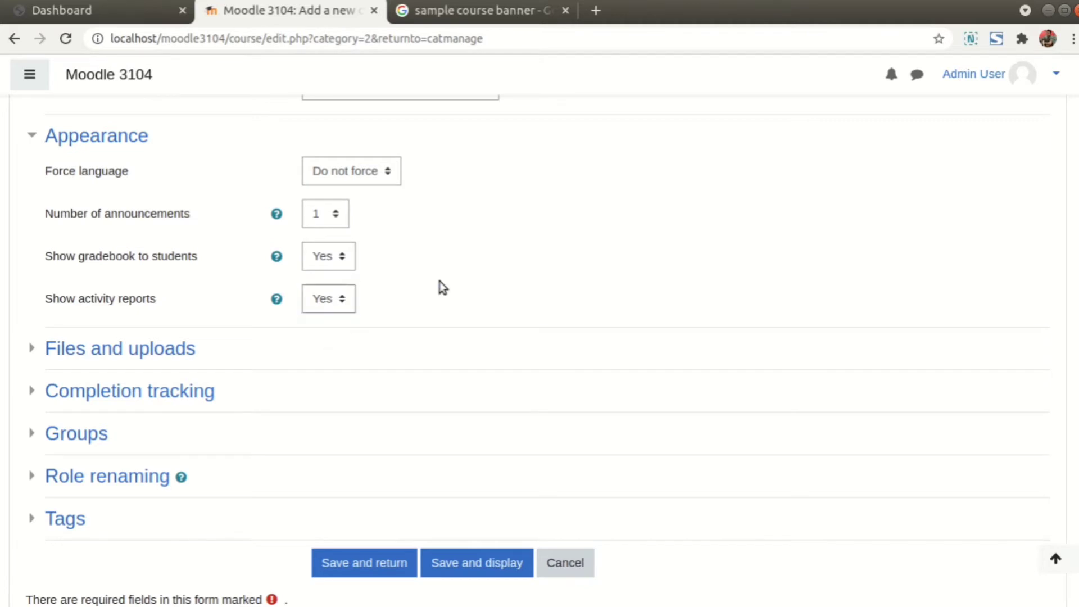
- Expand the Files and uploads settings and keep the maximum upload size at Site upload limit (2MB)
left_click(90, 351)
scroll(370, 382, "down", 3)
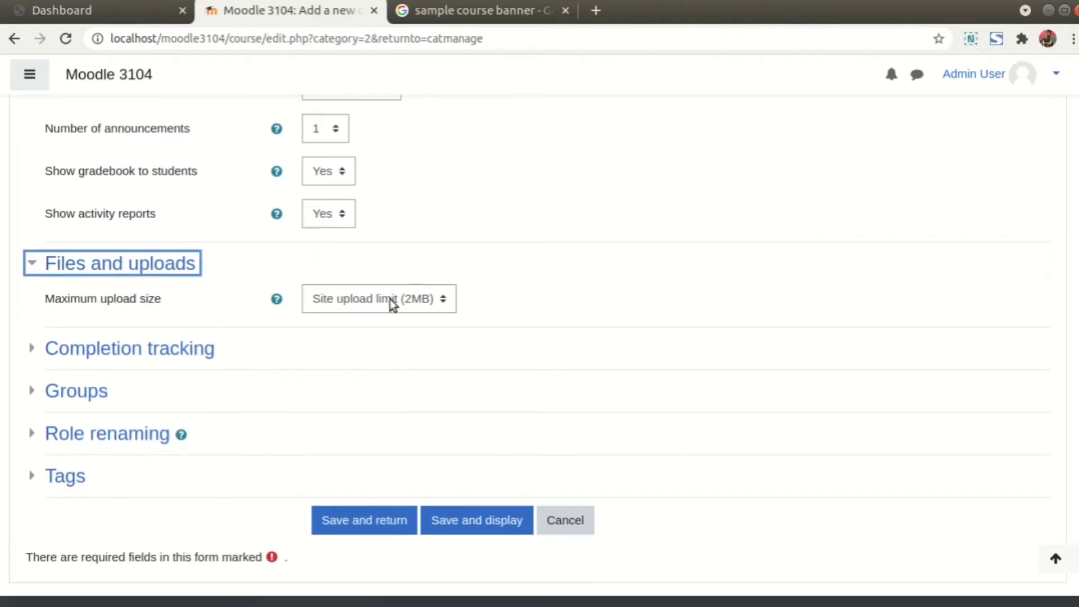
left_click(389, 298)
left_click(387, 322)
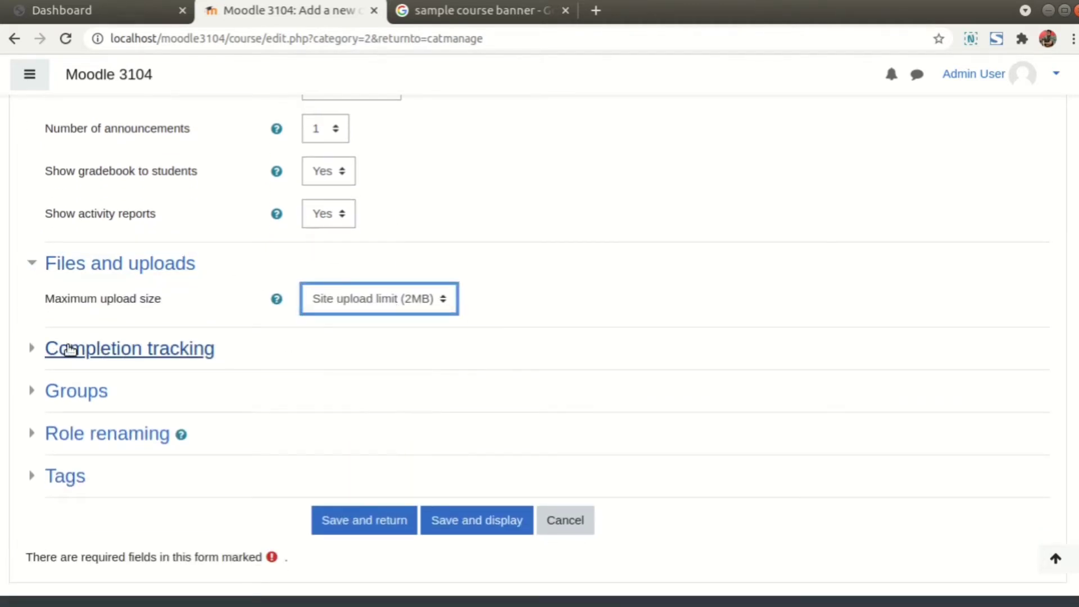
- Expand the Completion tracking settings, keep completion tracking enabled, and read the help for that option
left_click(34, 350)
scroll(343, 361, "down", 1)
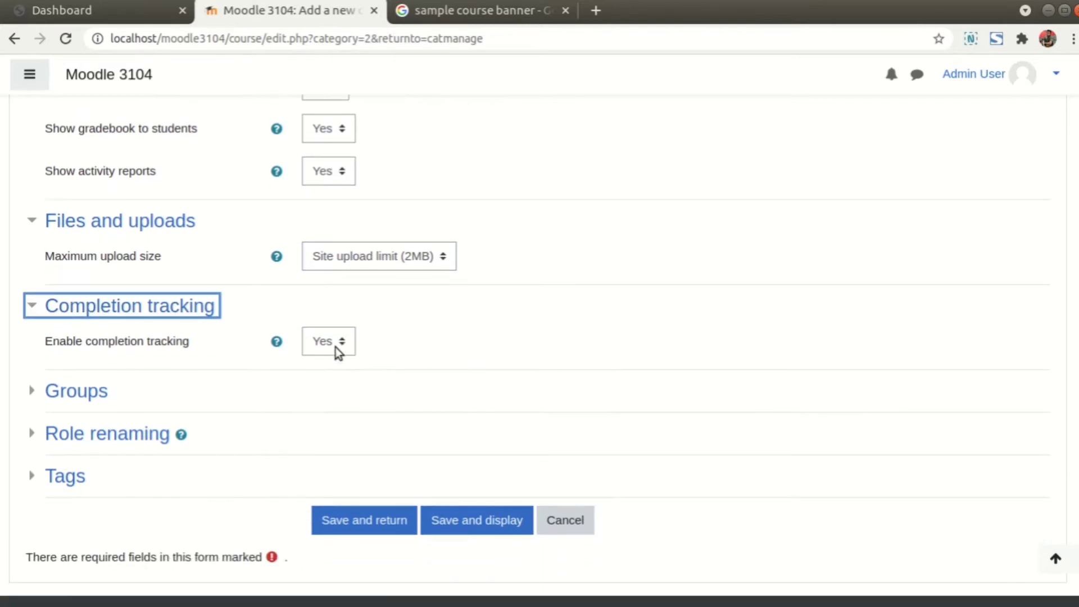
left_click(338, 349)
left_click(435, 371)
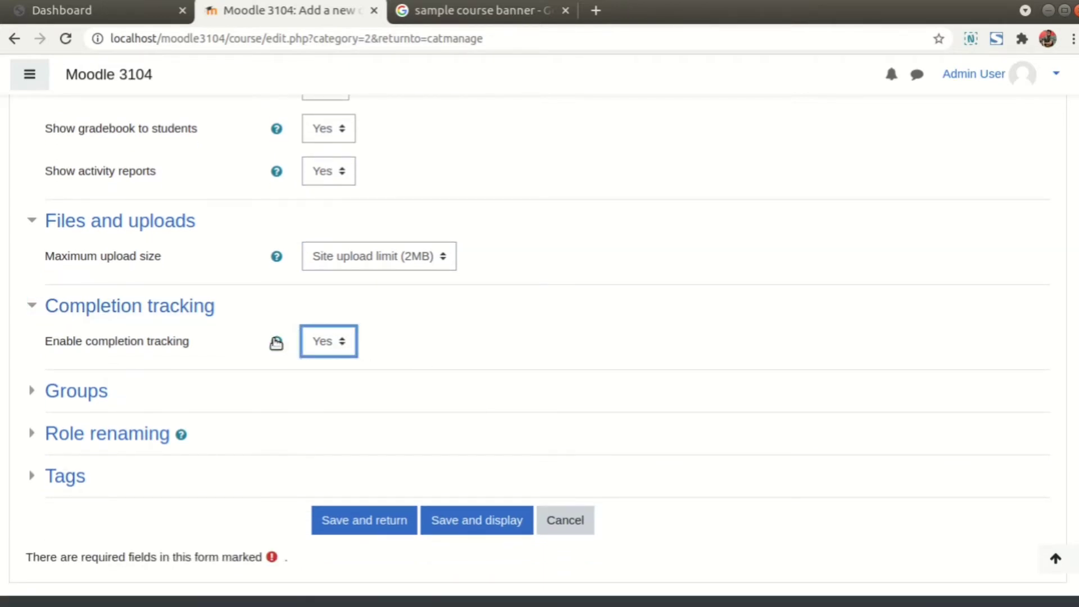
left_click(276, 342)
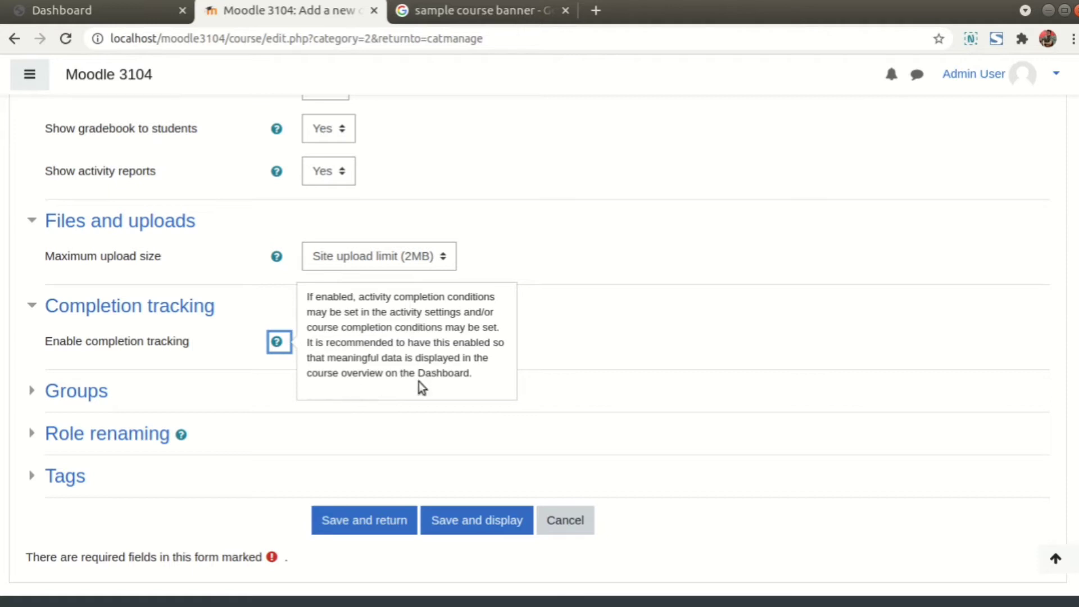
- Expand the Groups settings and keep group mode at No groups, Force group mode at No, and default grouping at None
left_click(35, 390)
scroll(298, 404, "down", 1)
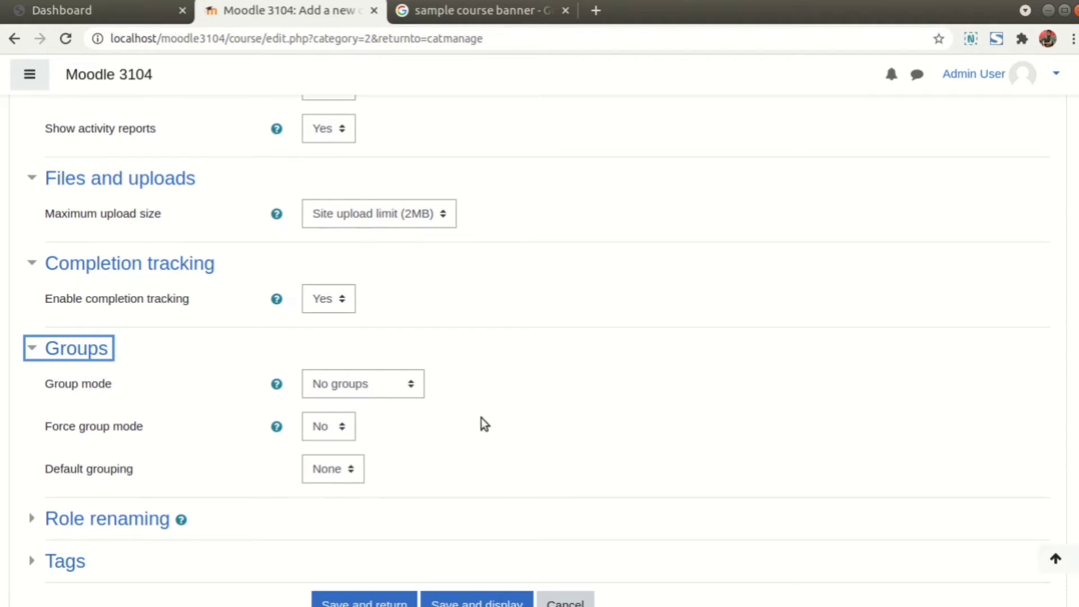
left_click(344, 471)
left_click(332, 491)
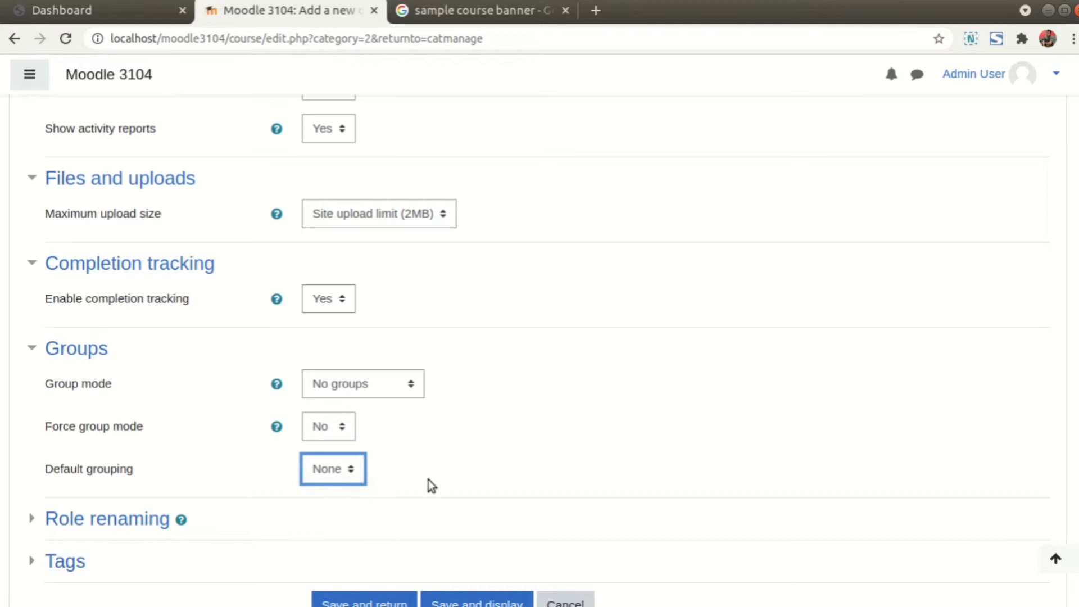
left_click(344, 432)
left_click(466, 455)
left_click(389, 388)
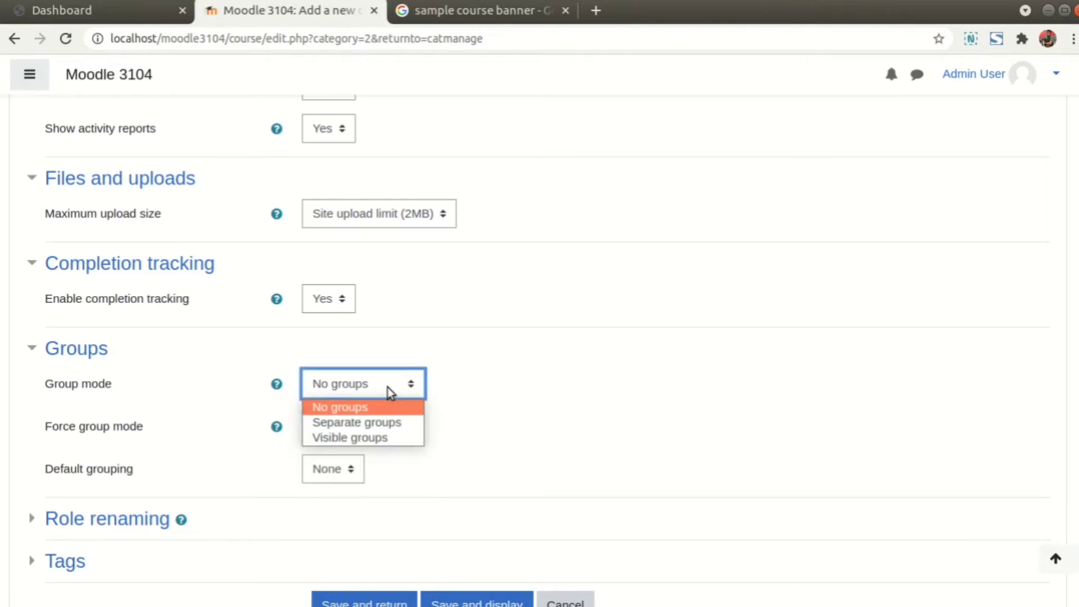
left_click(489, 431)
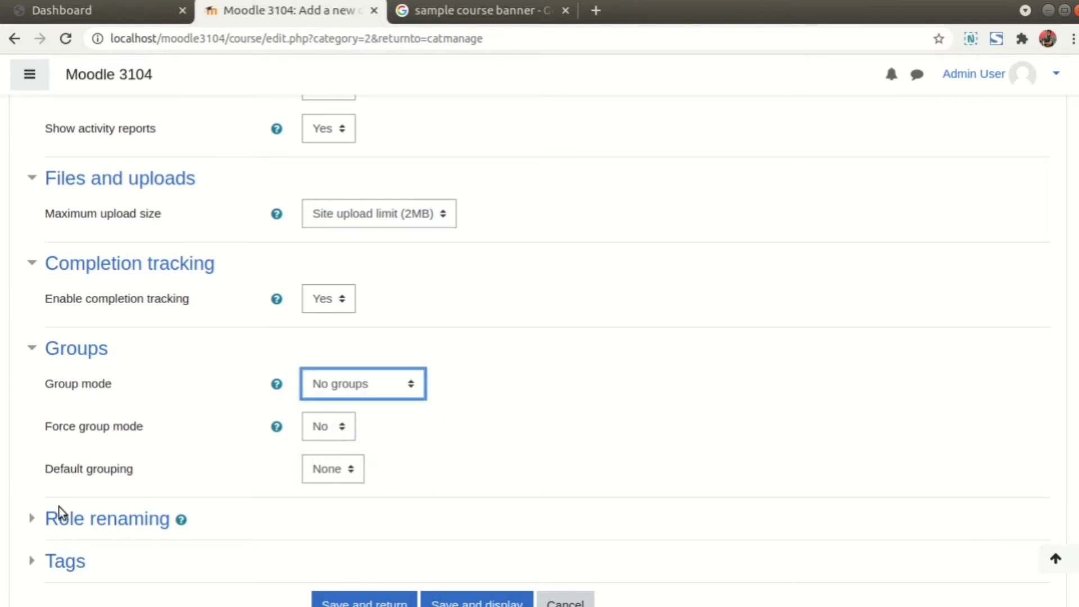
- Expand the Role renaming settings and examine the fields for custom role names
left_click(62, 514)
scroll(296, 379, "down", 4)
scroll(276, 396, "down", 2)
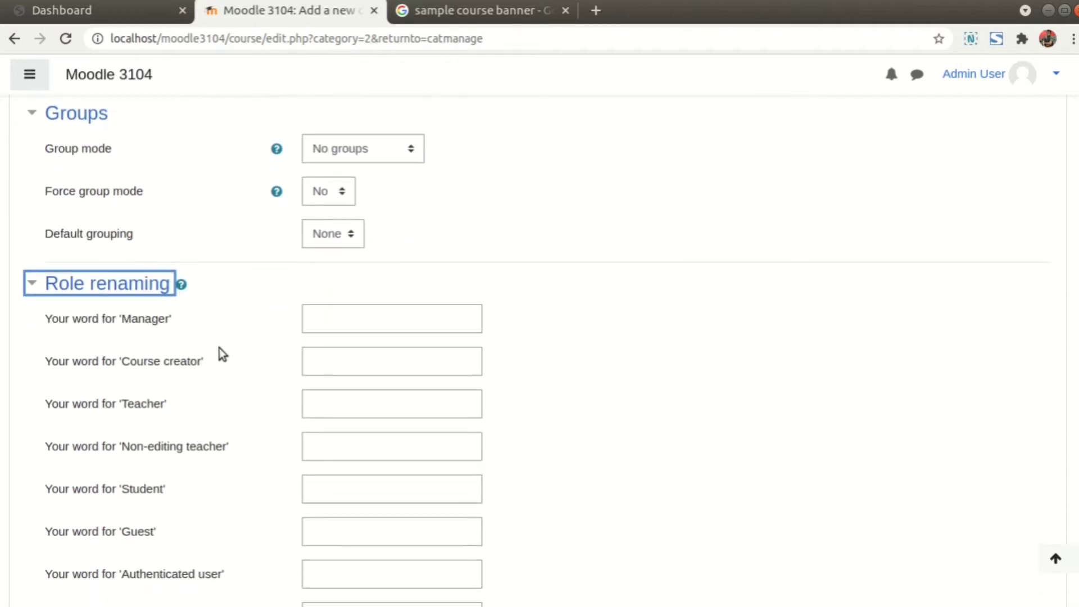
left_click_drag(208, 274, 60, 260)
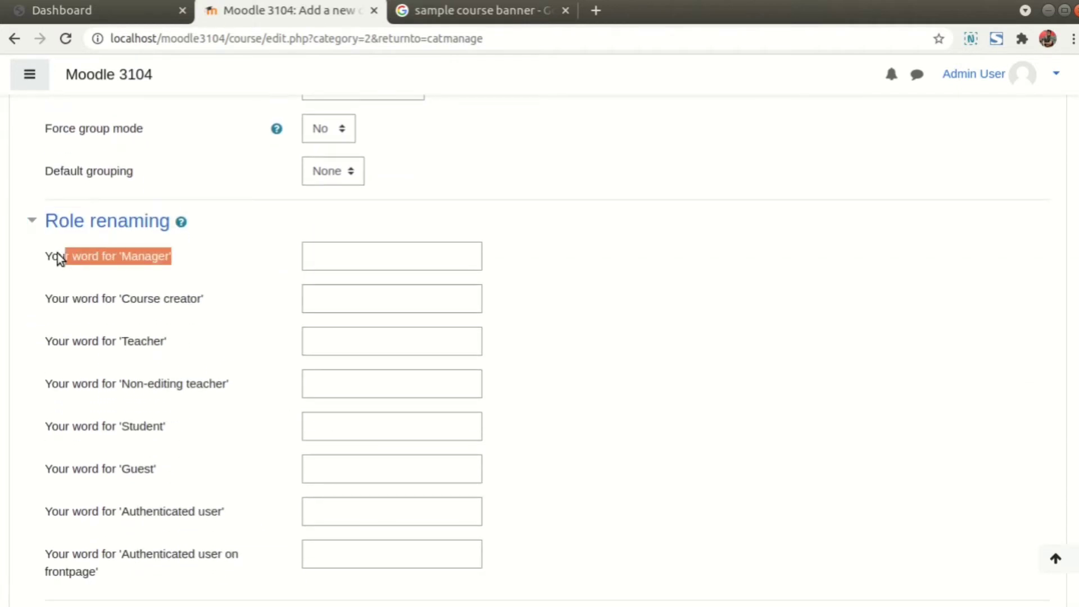
left_click(202, 275)
left_click_drag(230, 313, 174, 301)
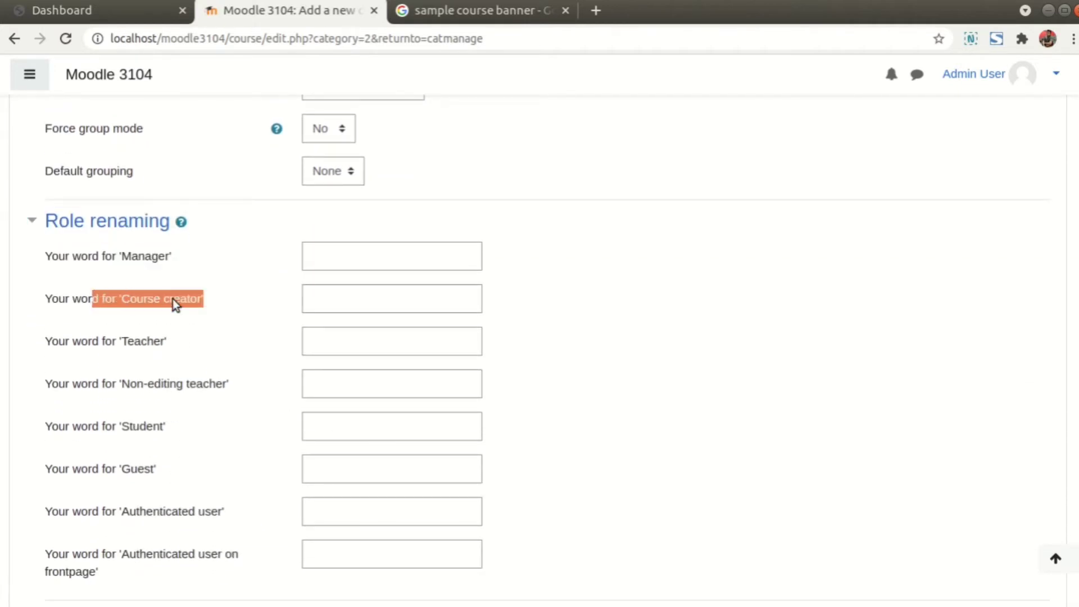
left_click(173, 301)
scroll(174, 366, "down", 3)
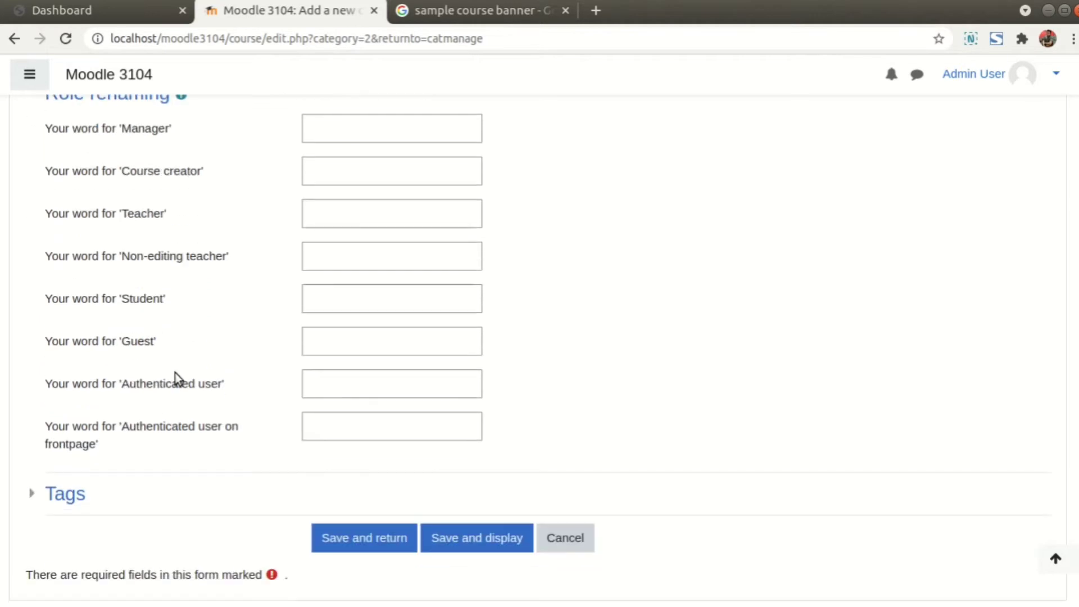
- Expand the Tags settings and check the suggestions available for the tags field
left_click(35, 499)
scroll(265, 377, "down", 3)
left_click(467, 458)
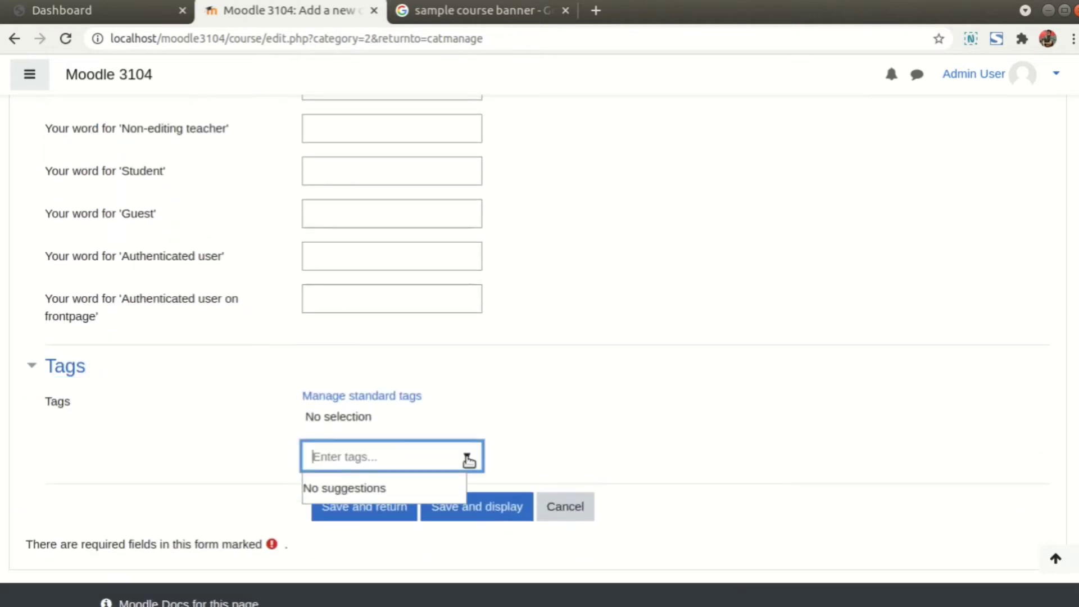
- Open the standard tags management page in a new browser tab, inspect the Add standard tags form without adding any, and return to the course form
right_click(393, 397)
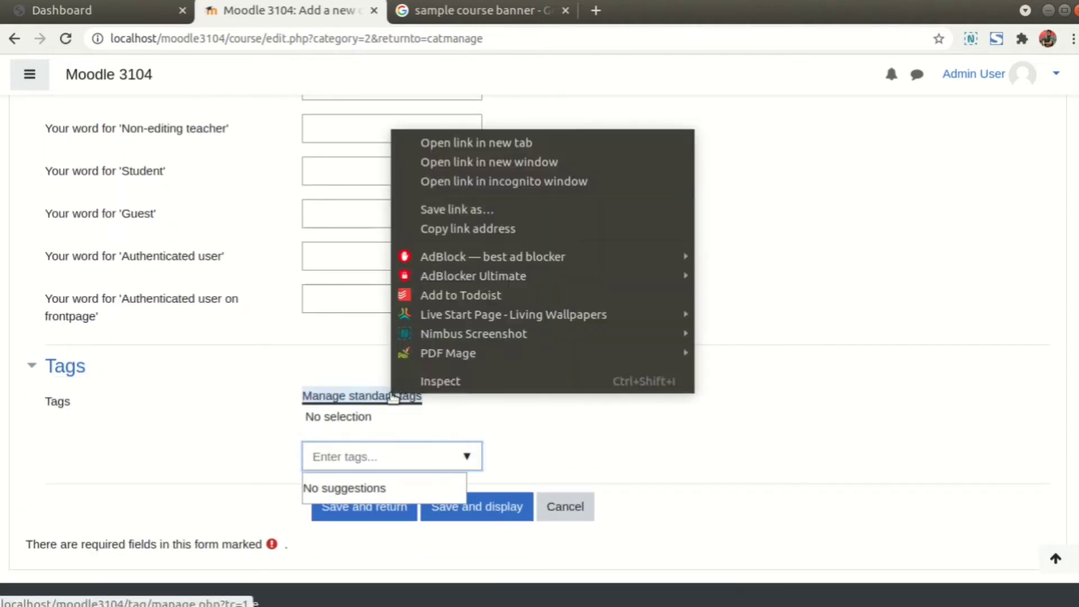
left_click(462, 144)
left_click(464, 12)
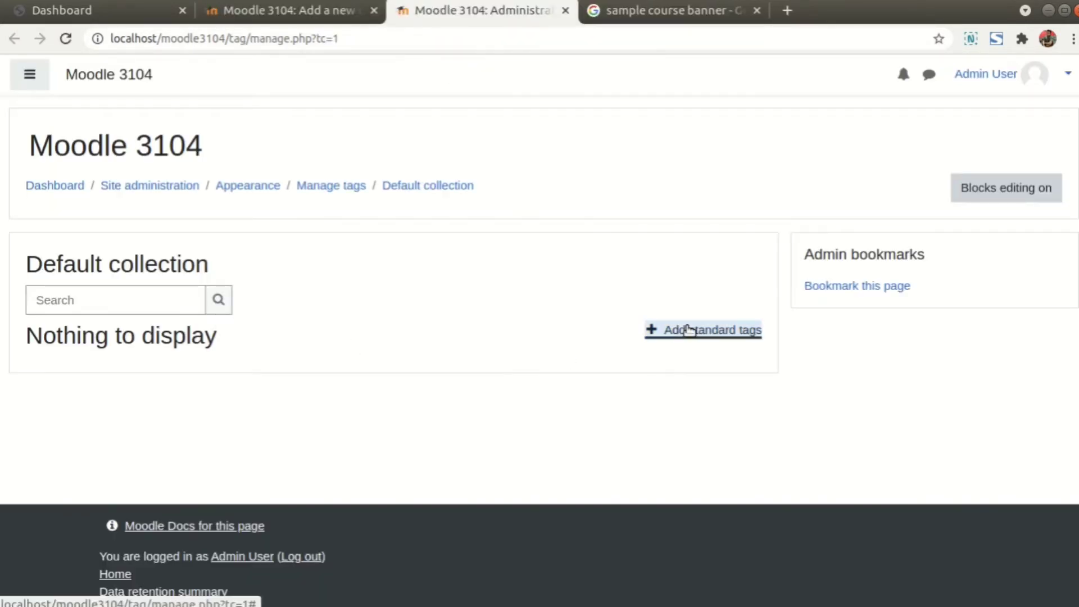
left_click(689, 330)
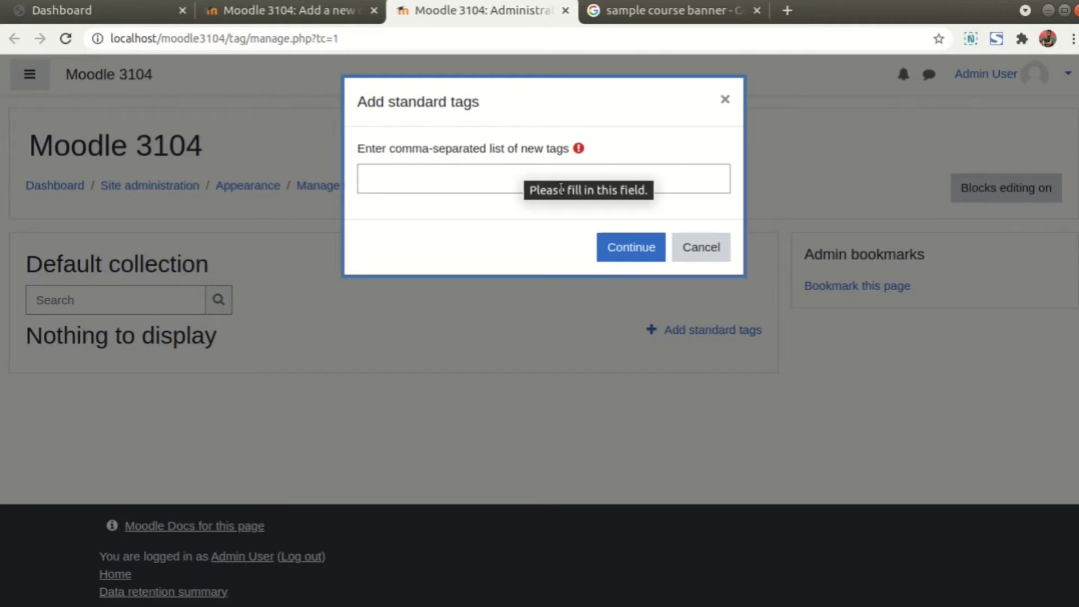
left_click(720, 250)
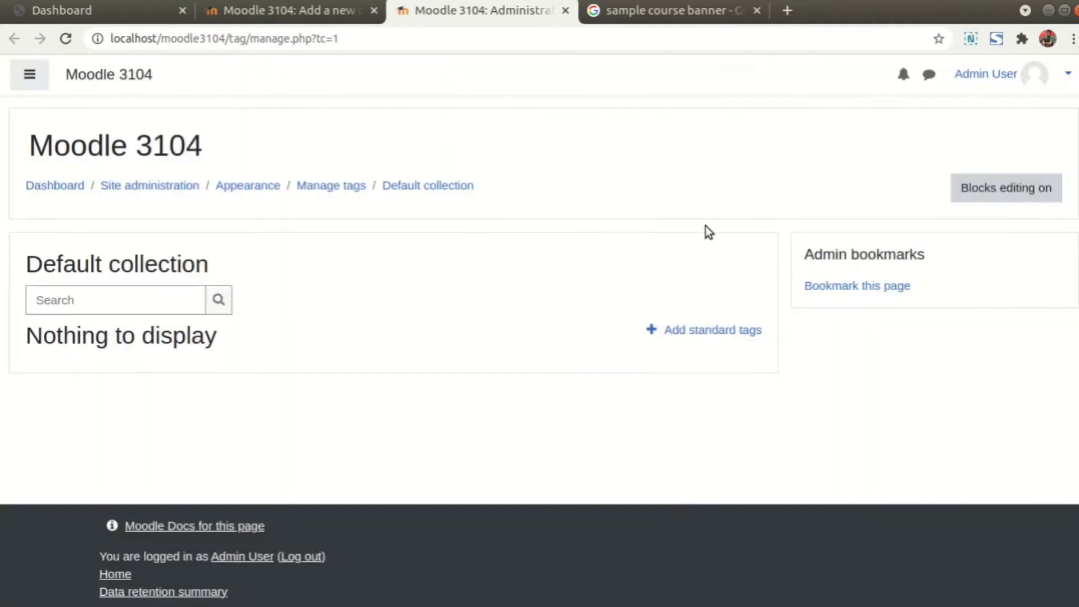
left_click(344, 11)
- Review the completed course form from start to end, and save the new course with the option to display it
left_click(514, 421)
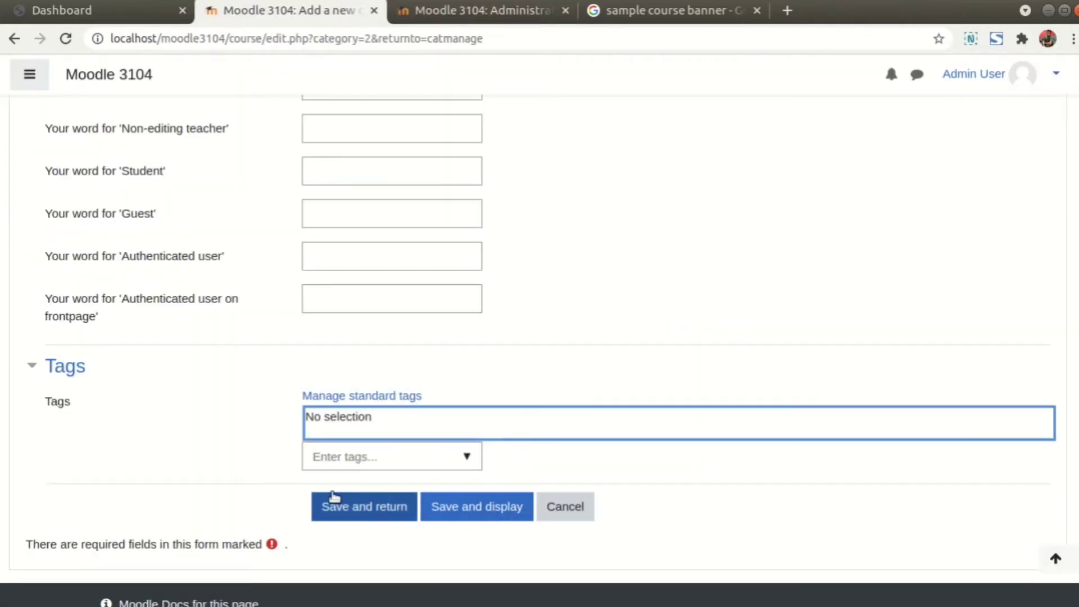
left_click(271, 470)
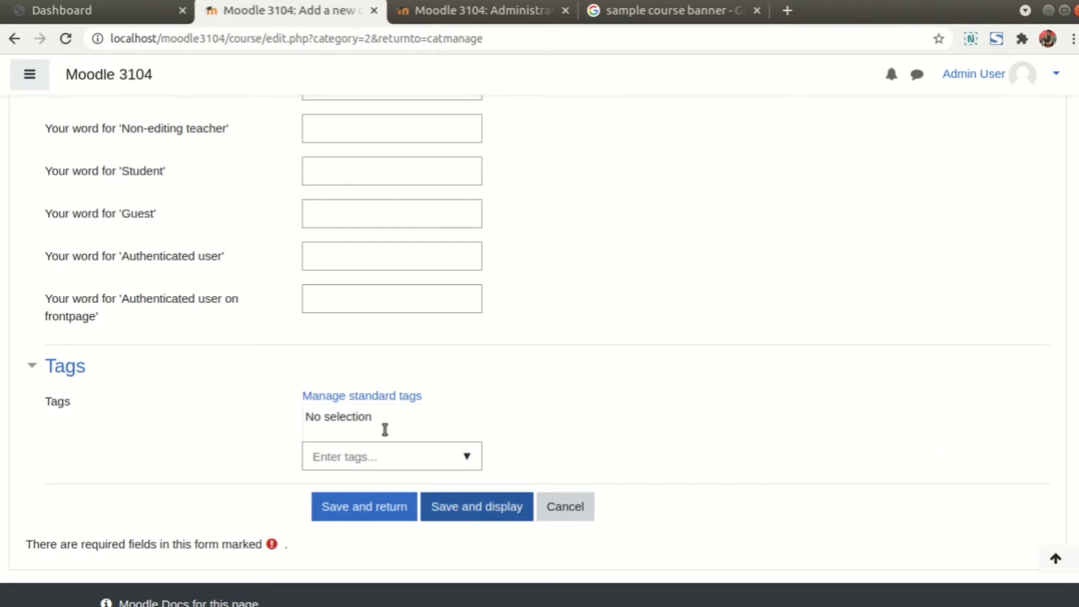
scroll(228, 328, "down", 2)
scroll(231, 328, "up", 15)
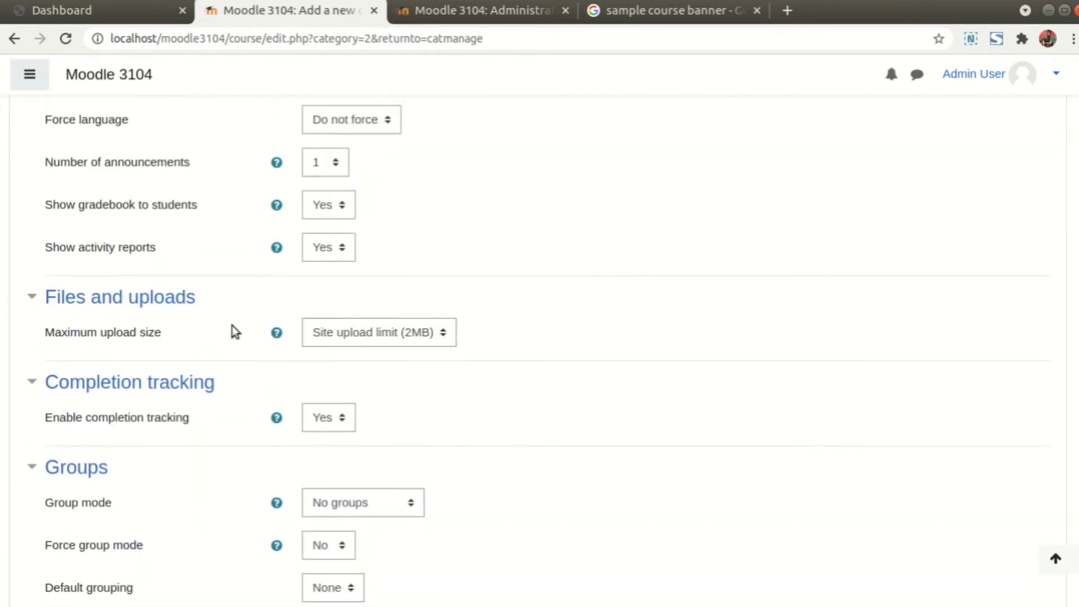
scroll(231, 332, "up", 12)
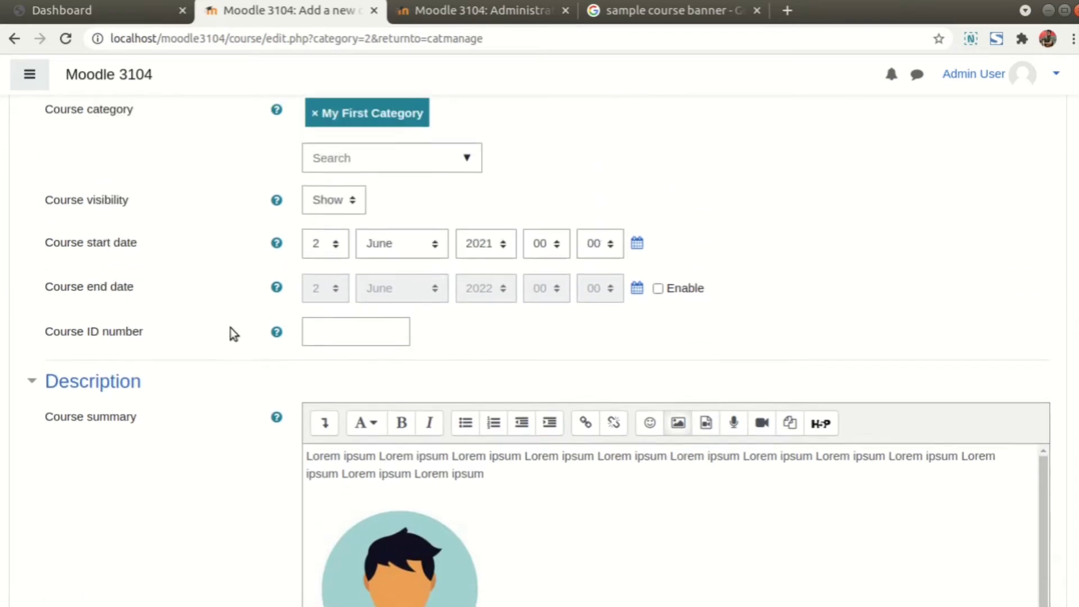
scroll(230, 329, "up", 3)
scroll(230, 329, "down", 8)
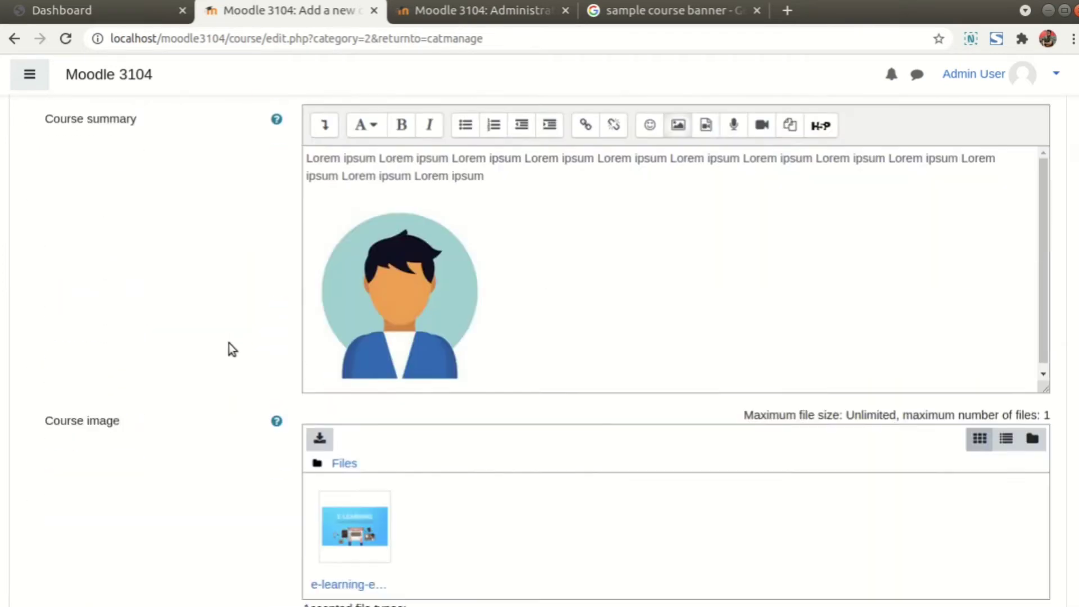
scroll(231, 348, "down", 20)
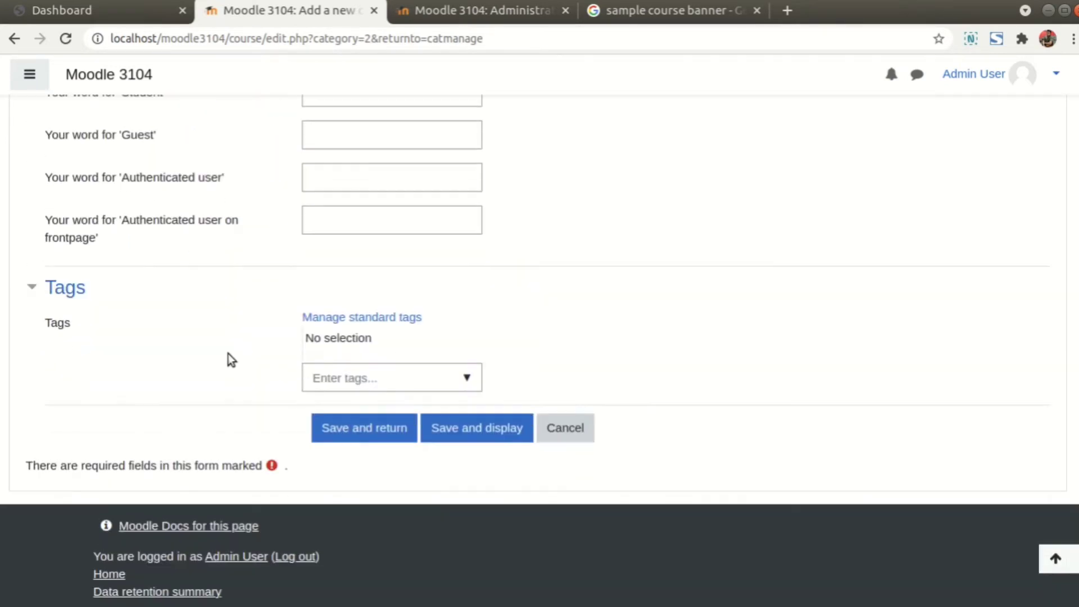
left_click(477, 431)
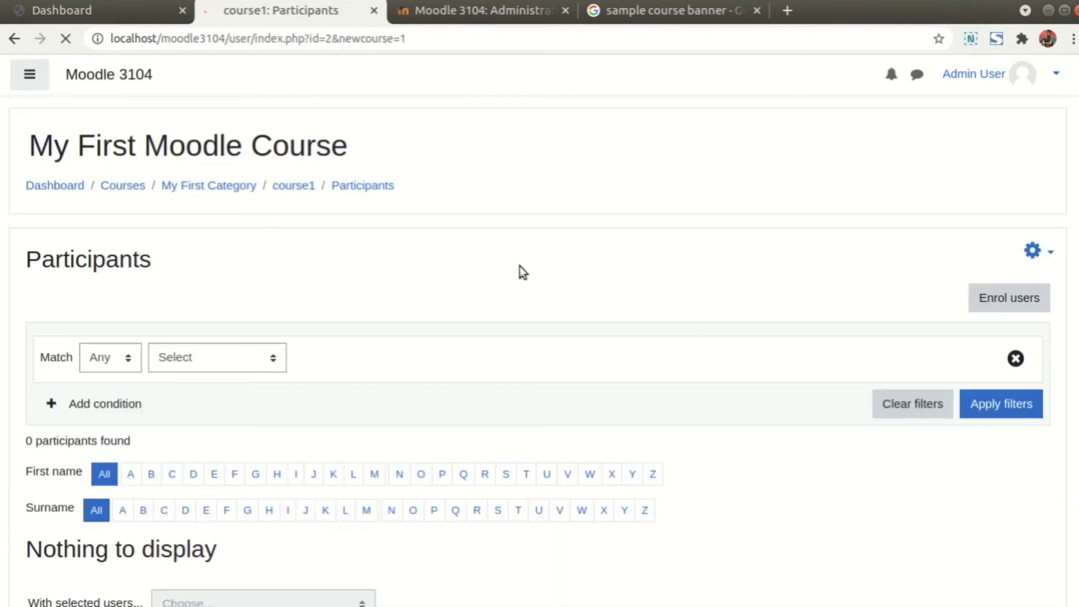
- Open the Enrolled users page for the new course from its Participants page
left_click_drag(409, 192, 332, 187)
left_click(905, 265)
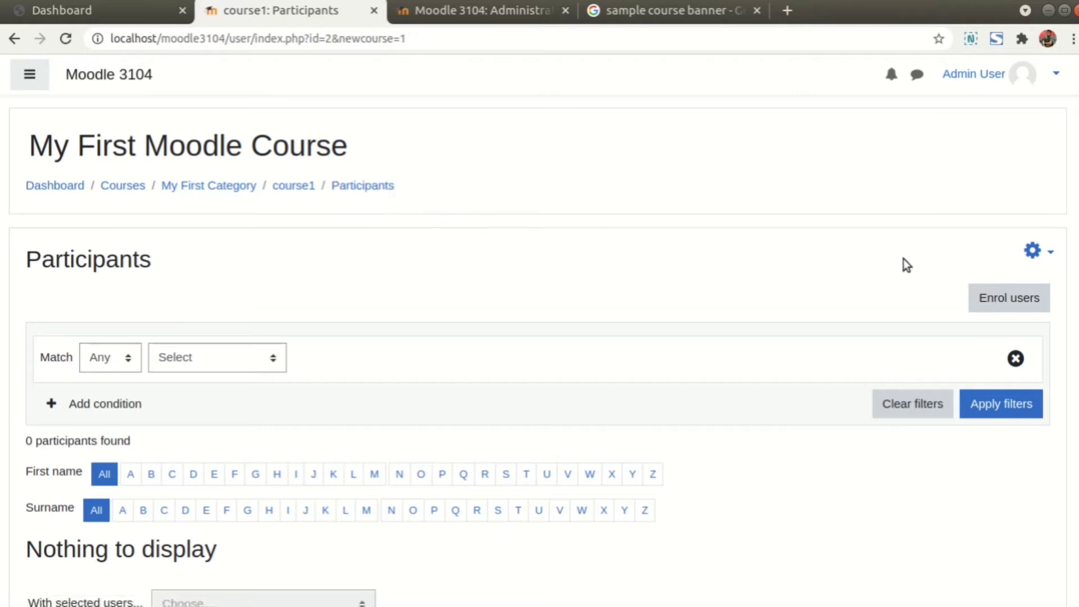
left_click(1045, 254)
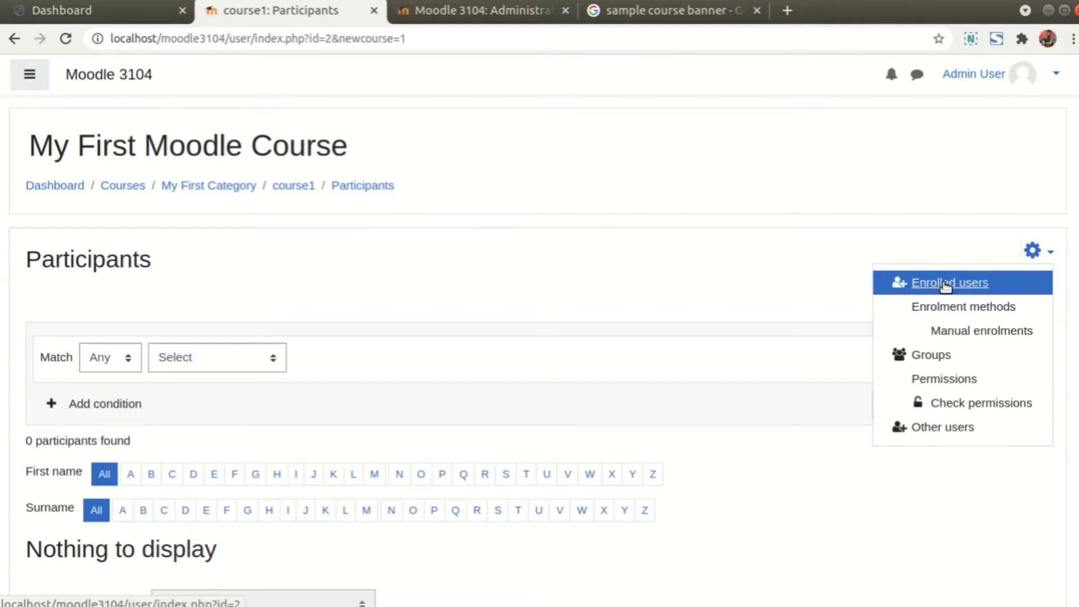
left_click(945, 285)
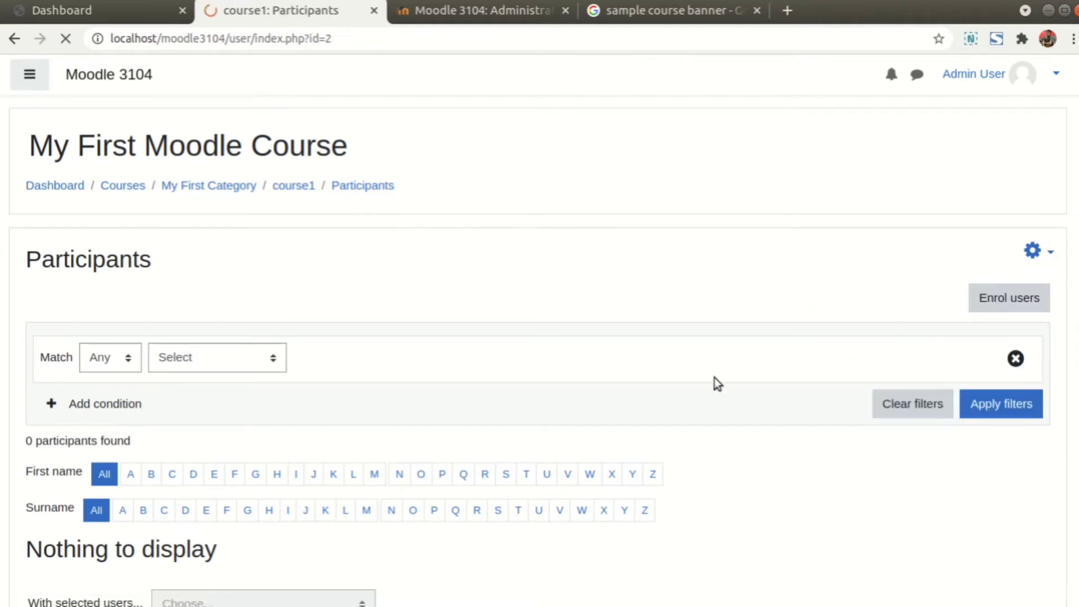
- Add a second filter condition to the participants list
scroll(583, 408, "down", 5)
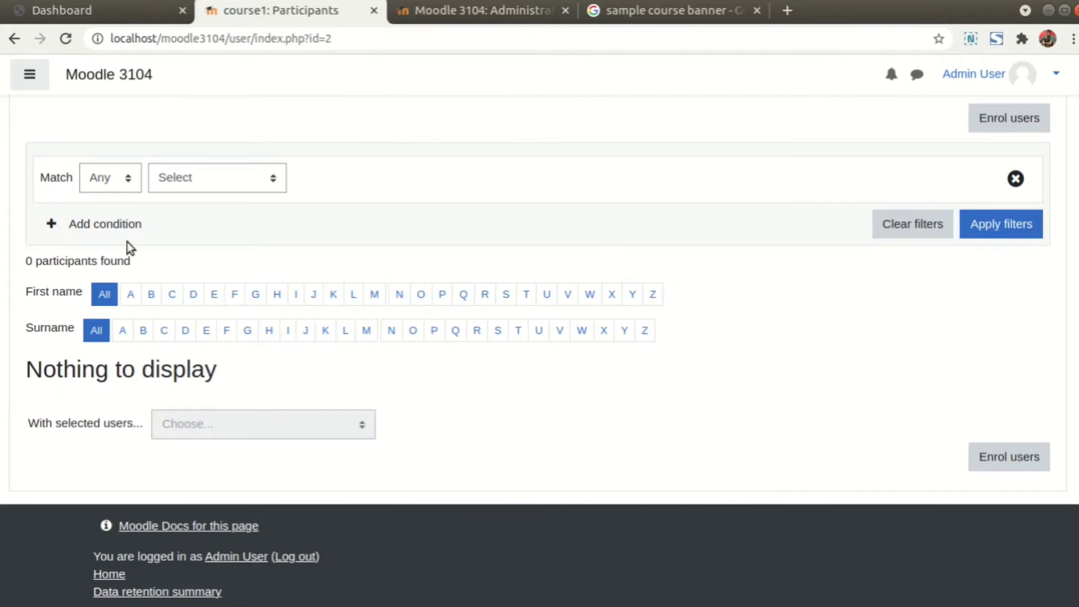
left_click(110, 226)
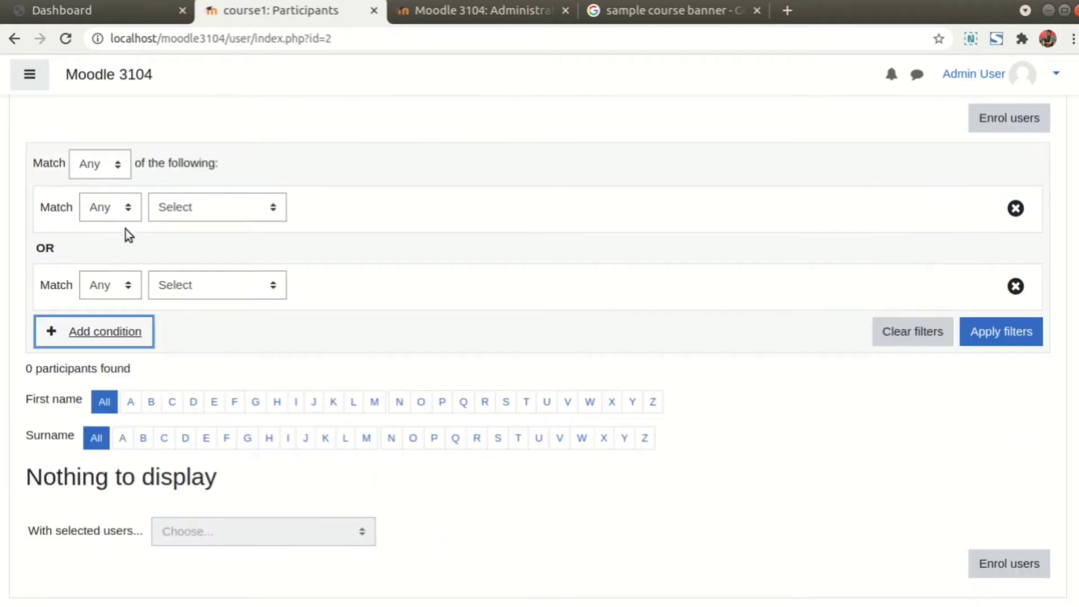
scroll(380, 387, "down", 3)
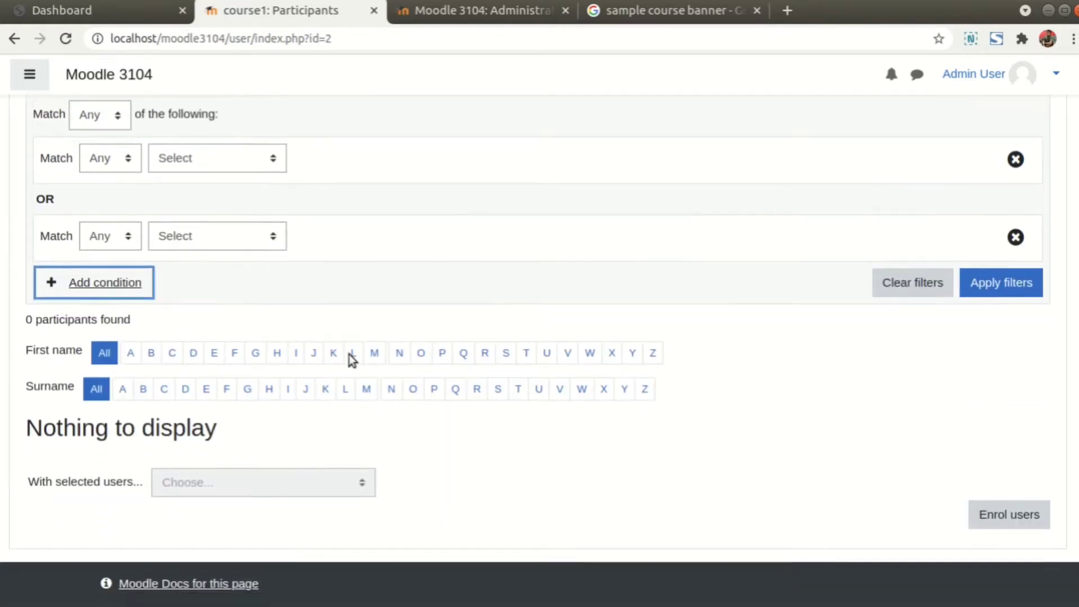
- Clear the filter conditions of the participants list
left_click(754, 418)
left_click(913, 246)
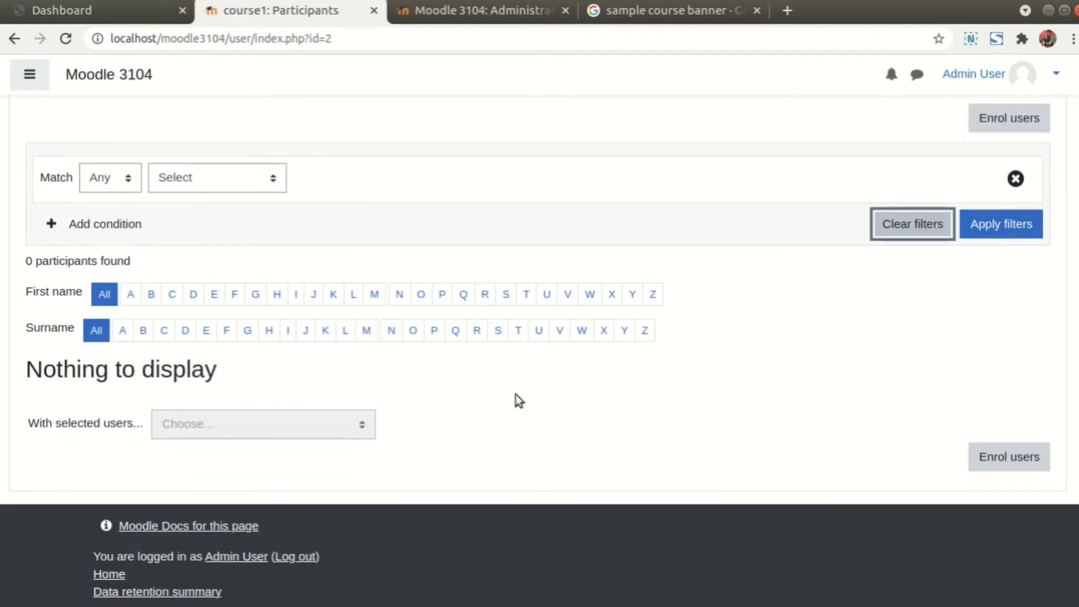
scroll(947, 308, "up", 3)
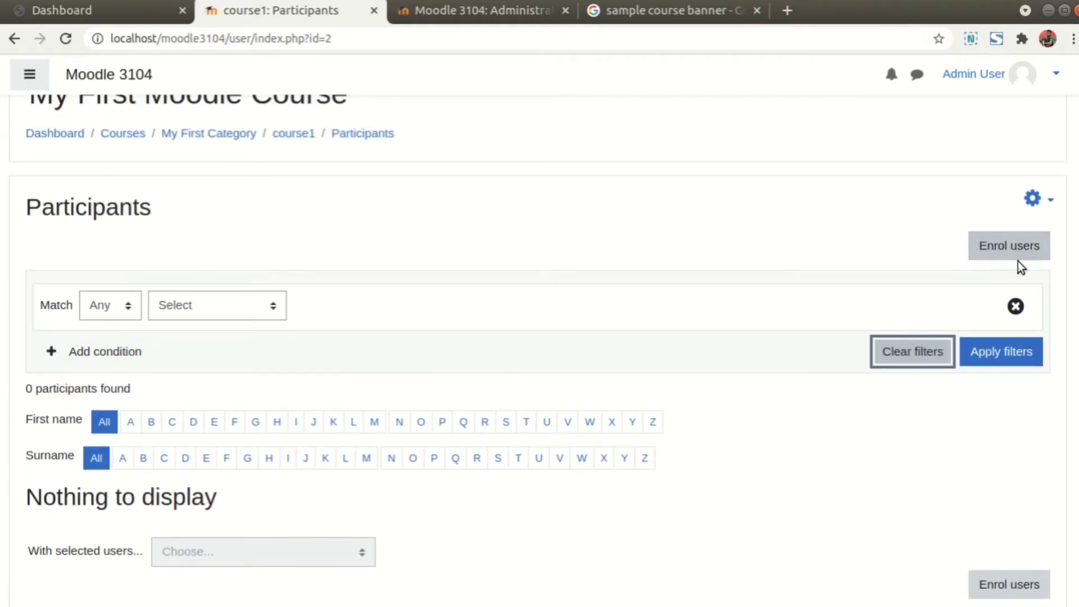
- Open the user enrolment form, expand its additional options and check the available choices for the assigned role
left_click(1010, 245)
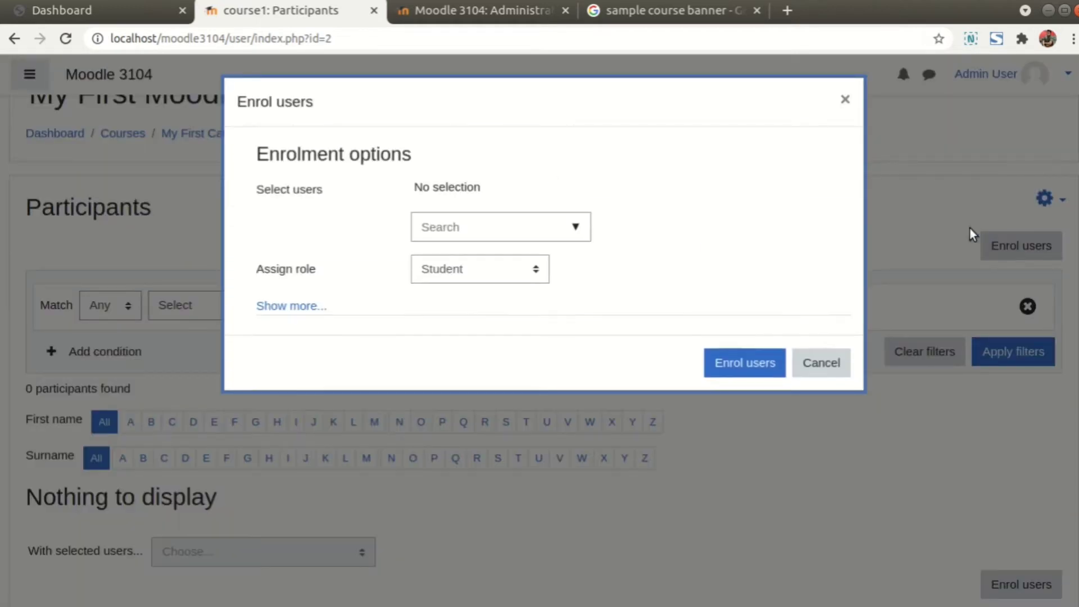
left_click_drag(415, 155, 256, 160)
left_click(294, 308)
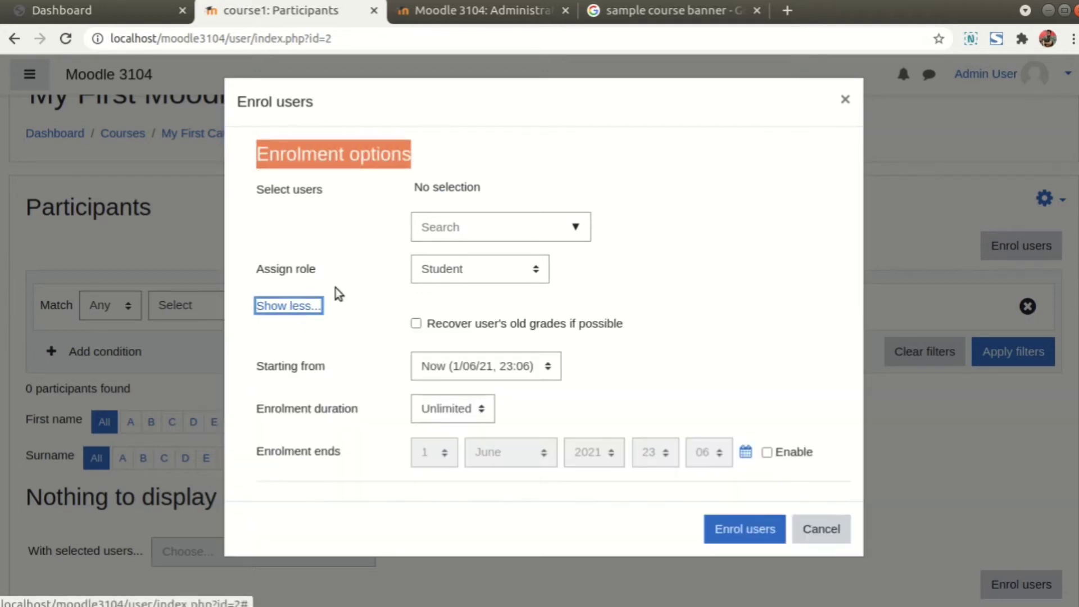
left_click_drag(326, 271, 261, 274)
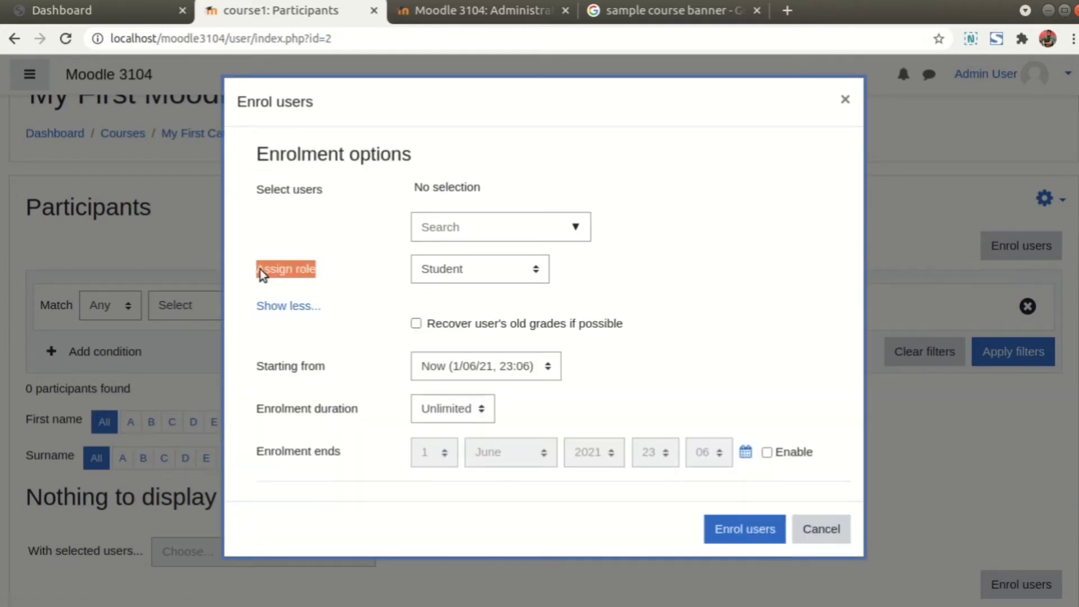
left_click(437, 274)
left_click(441, 271)
left_click(723, 267)
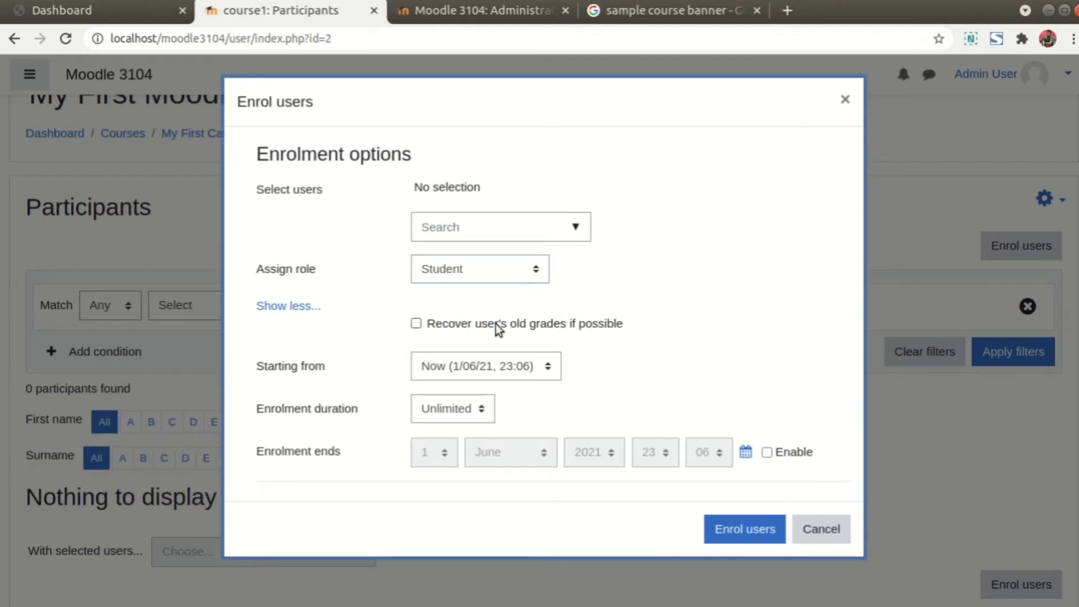
- Check the enrolment start and duration choices, keeping Starting from at Now and Enrolment duration at Unlimited
left_click_drag(351, 374, 265, 371)
left_click(527, 370)
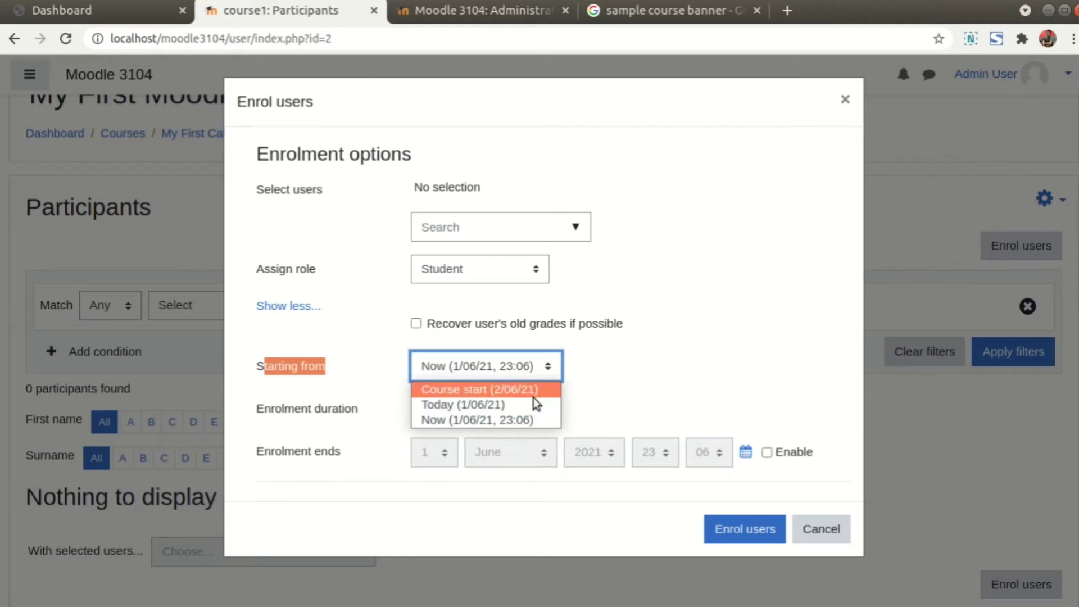
left_click(525, 421)
left_click(329, 370)
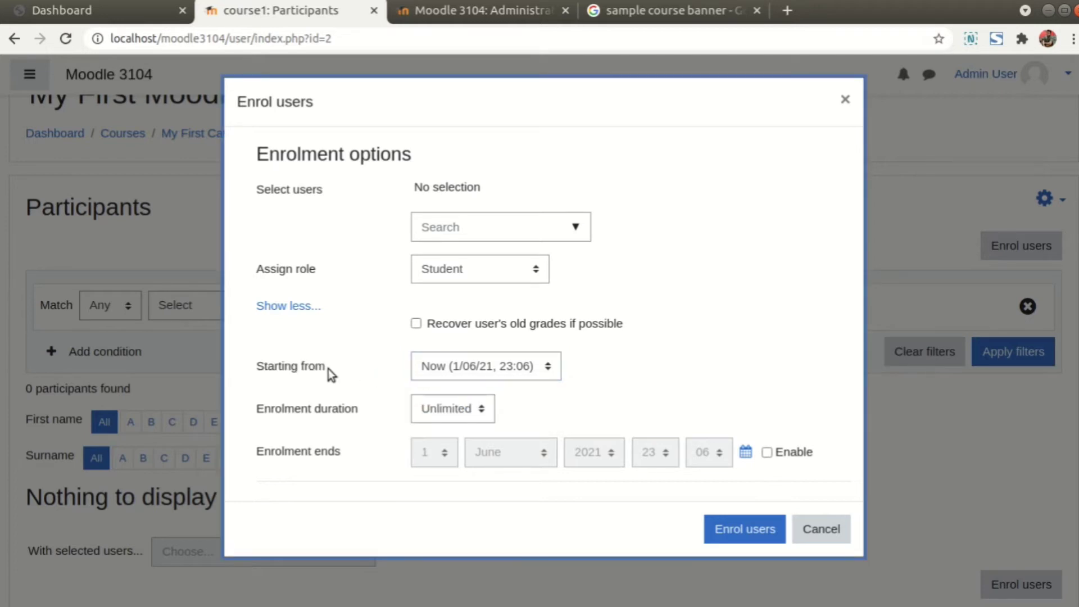
left_click_drag(333, 371, 265, 371)
left_click(318, 372)
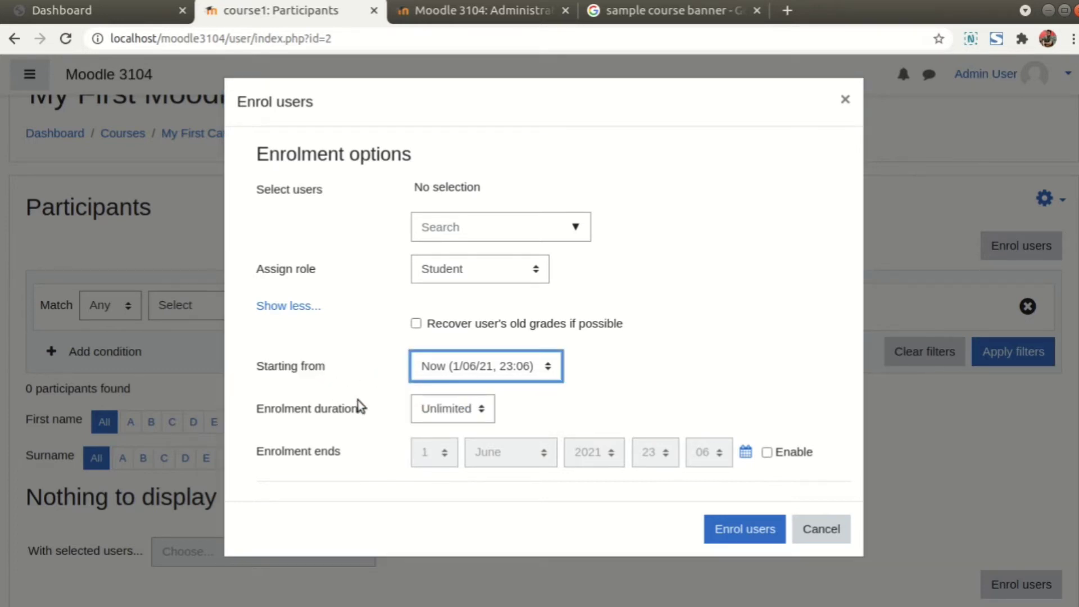
left_click(475, 415)
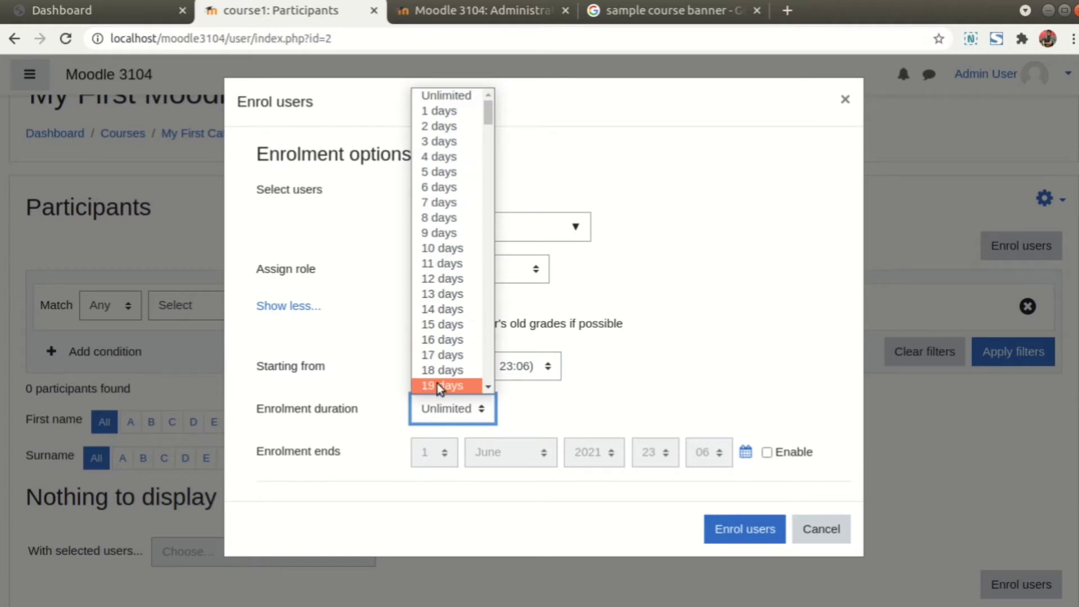
left_click(565, 413)
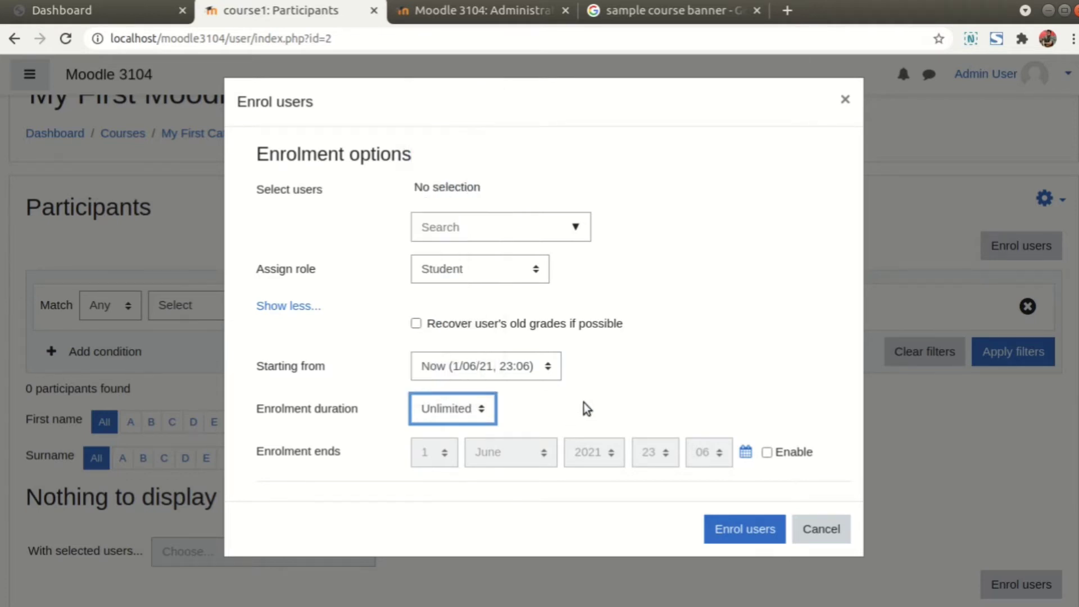
- Select the third listed user and the first listed student account for enrolment, keeping the Student role
left_click(497, 278)
left_click(490, 275)
left_click(484, 230)
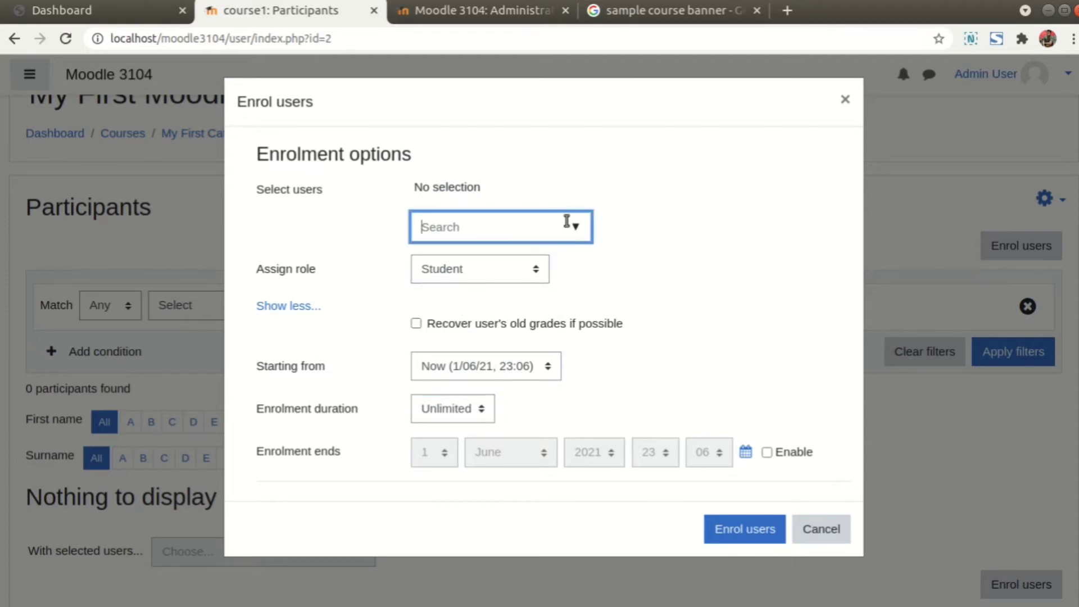
left_click(576, 228)
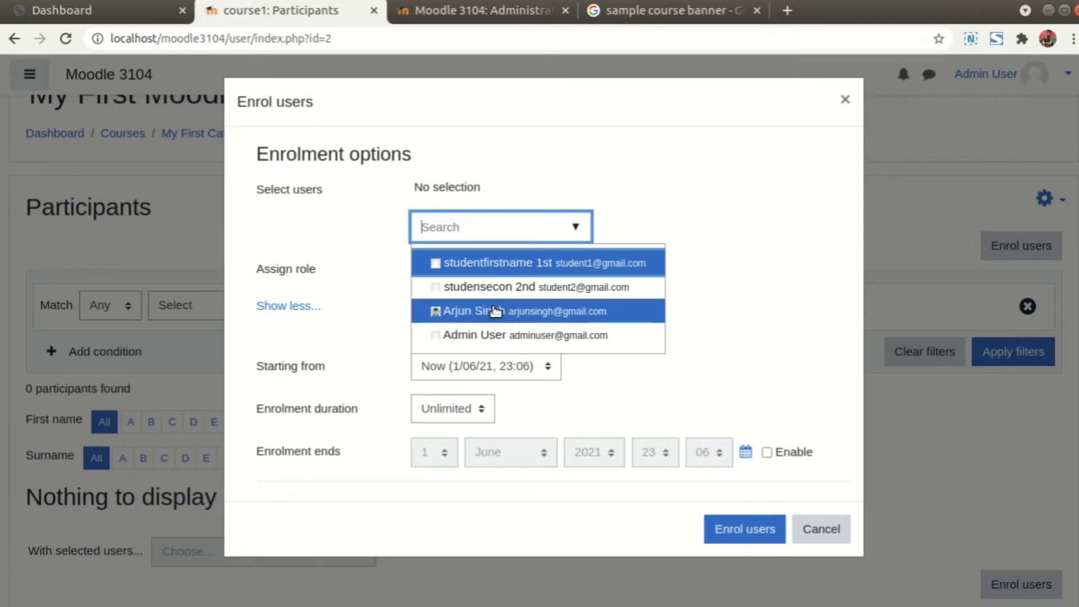
left_click(474, 313)
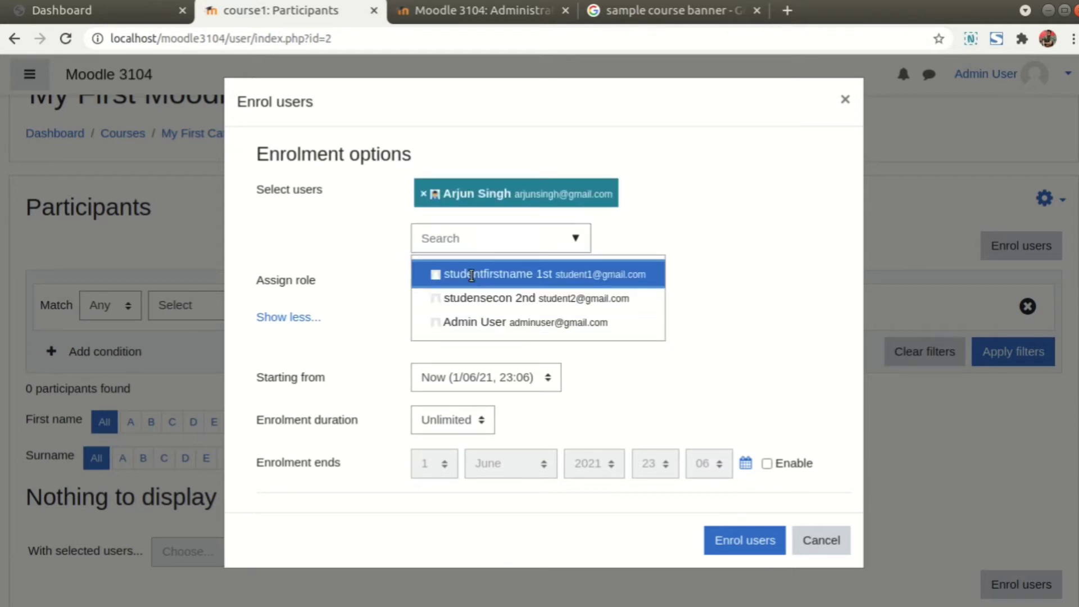
left_click(474, 274)
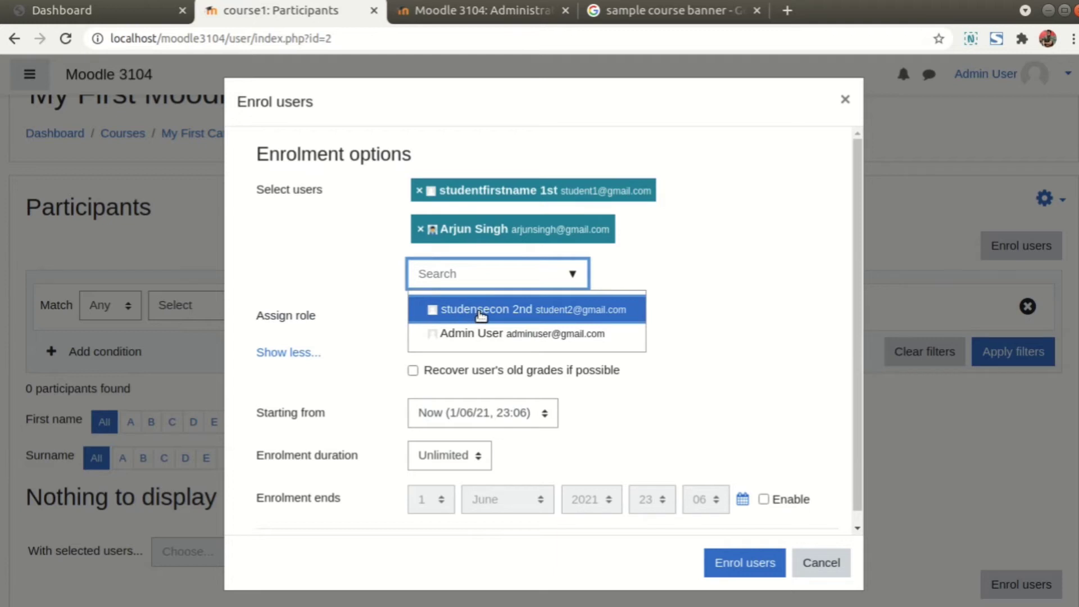
left_click(787, 241)
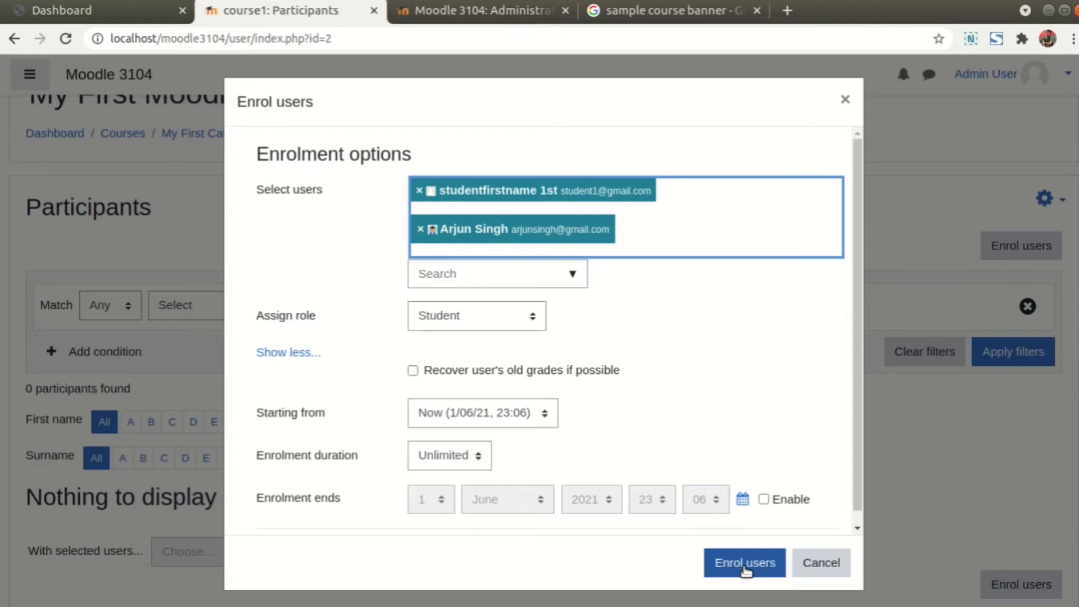
- Collapse the additional enrolment options and enrol the two selected users in the course
left_click(288, 353)
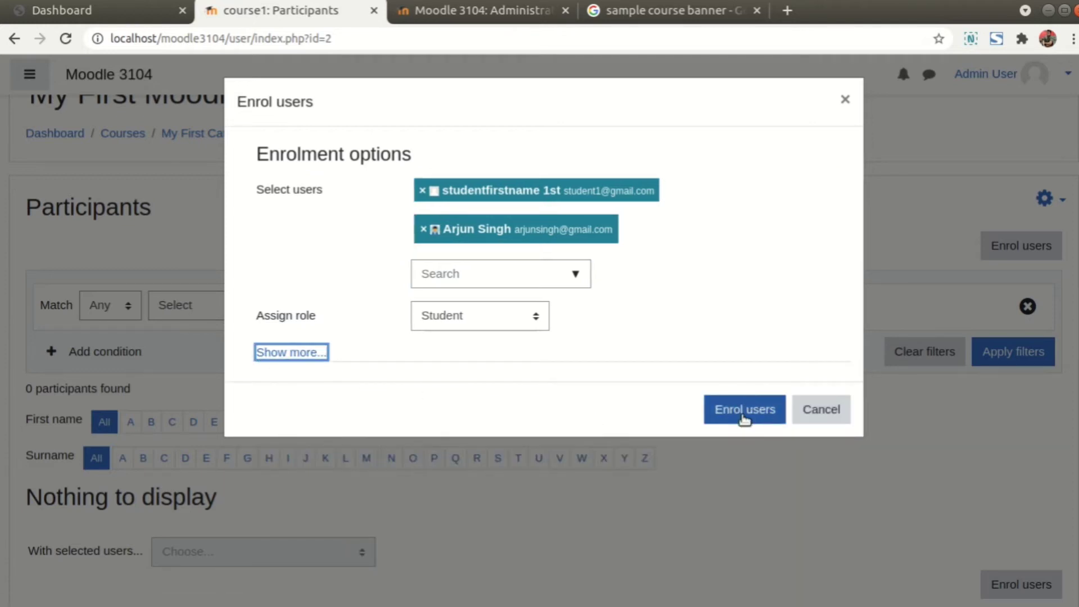
left_click(757, 418)
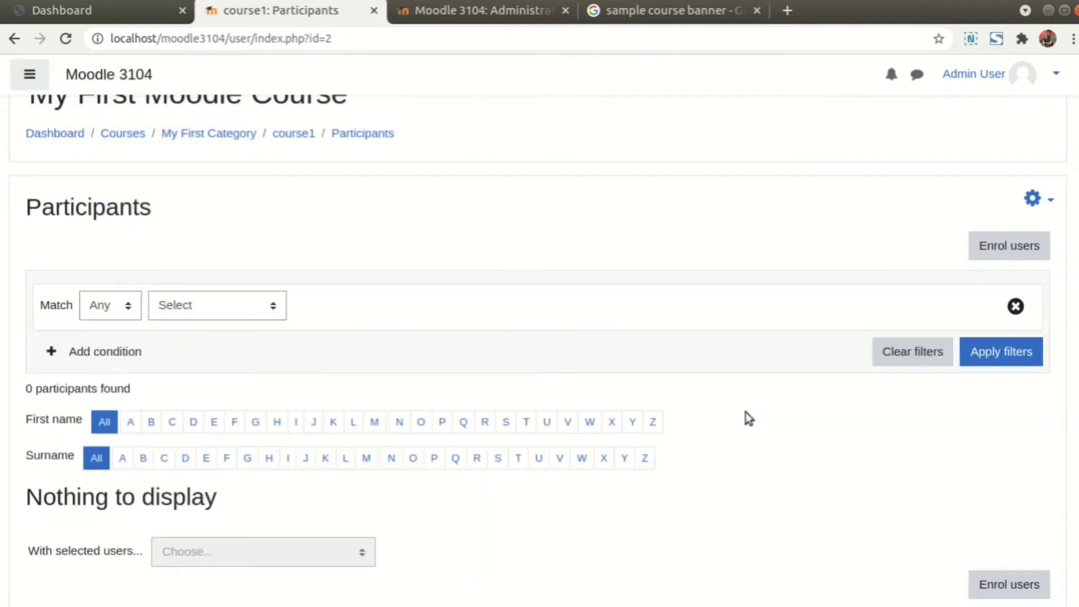
scroll(703, 399, "down", 1)
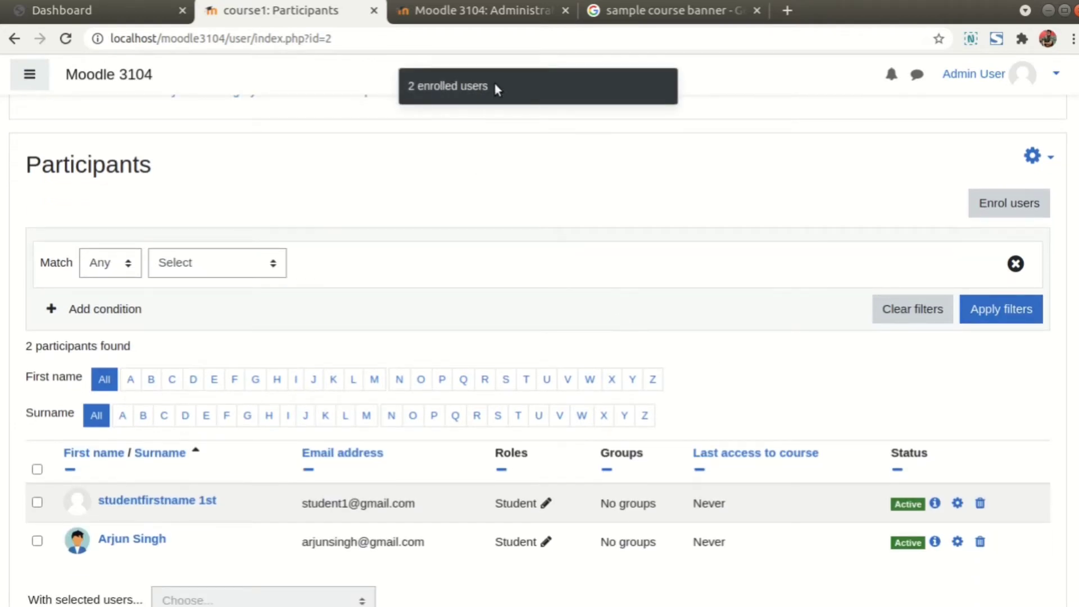
- Examine the participants list for the newly enrolled users and their assigned roles
left_click_drag(494, 85, 422, 87)
left_click(516, 197)
scroll(518, 201, "down", 3)
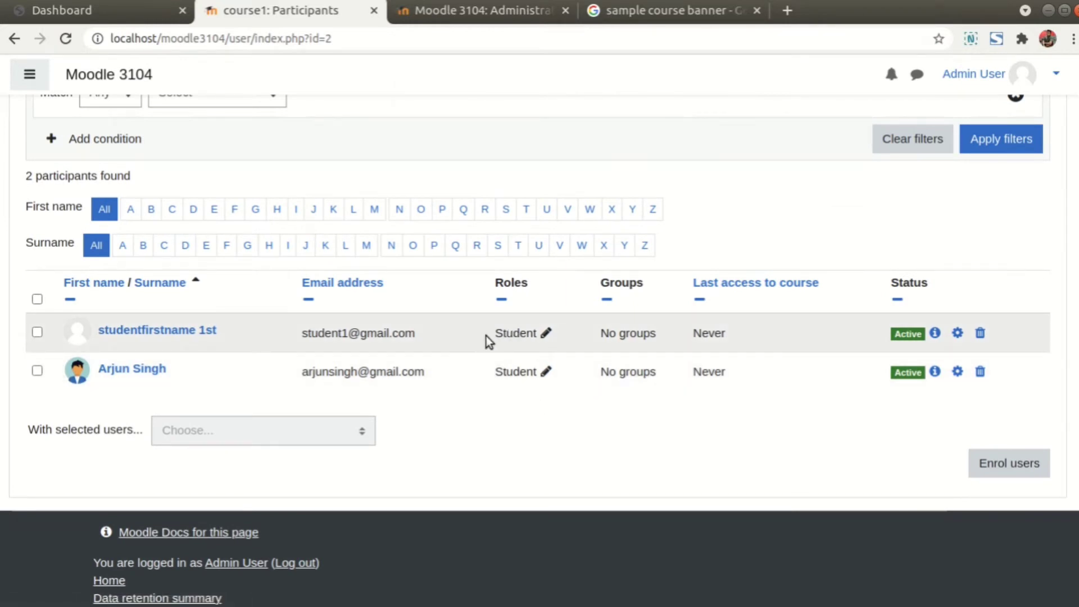
left_click_drag(490, 337, 528, 342)
left_click_drag(492, 373, 541, 380)
left_click(589, 407)
scroll(801, 245, "up", 5)
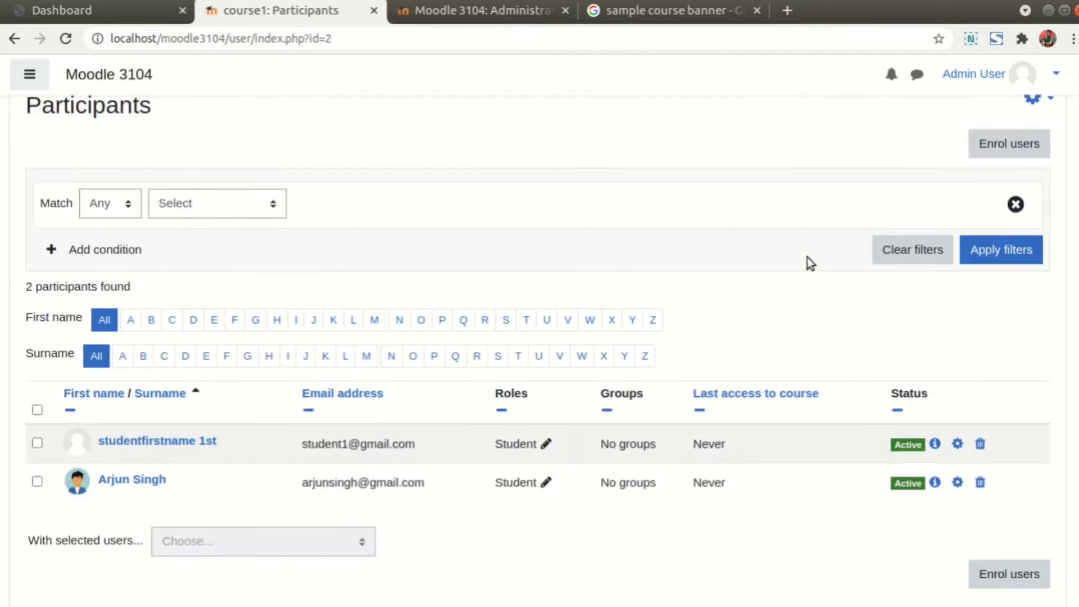
scroll(780, 346, "down", 3)
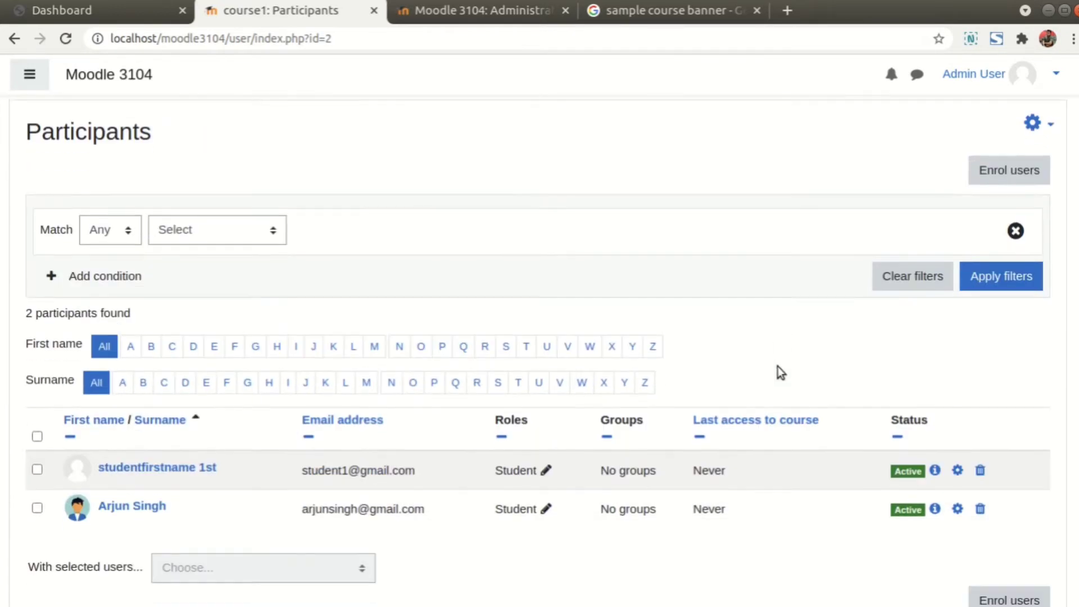
scroll(776, 366, "up", 3)
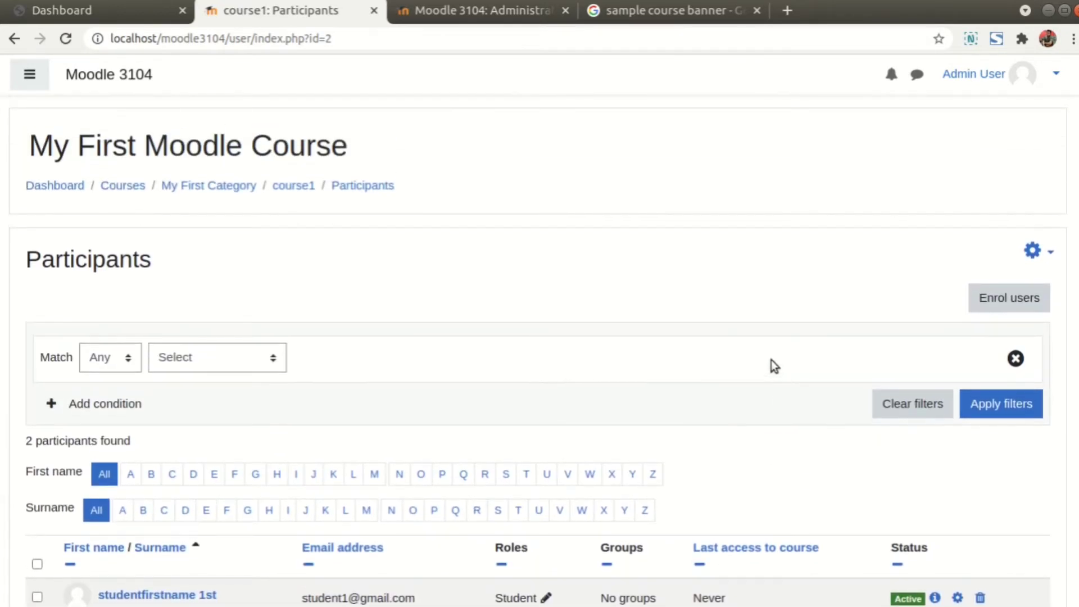
- Show the course navigation drawer, look through its entries and open the course1 main page
left_click(29, 74)
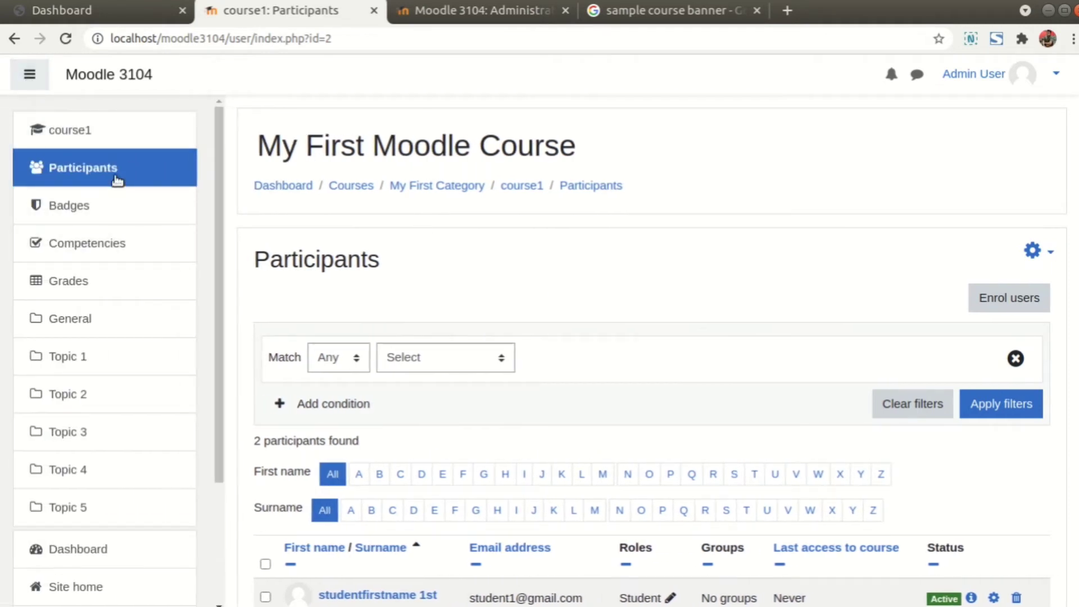
left_click(67, 139)
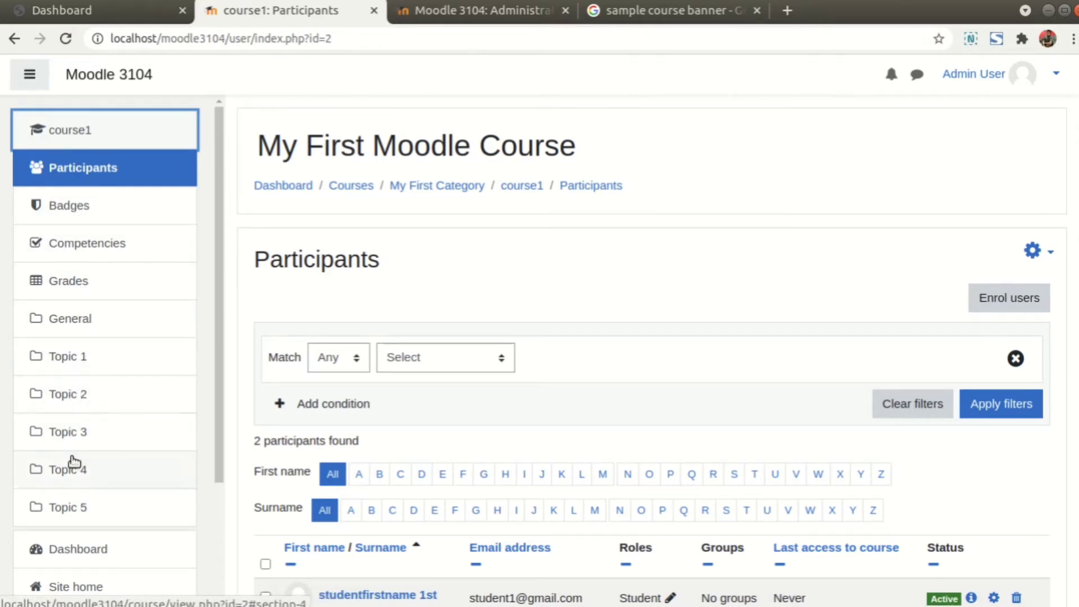
scroll(71, 468, "down", 1)
scroll(72, 468, "down", 2)
scroll(79, 393, "up", 3)
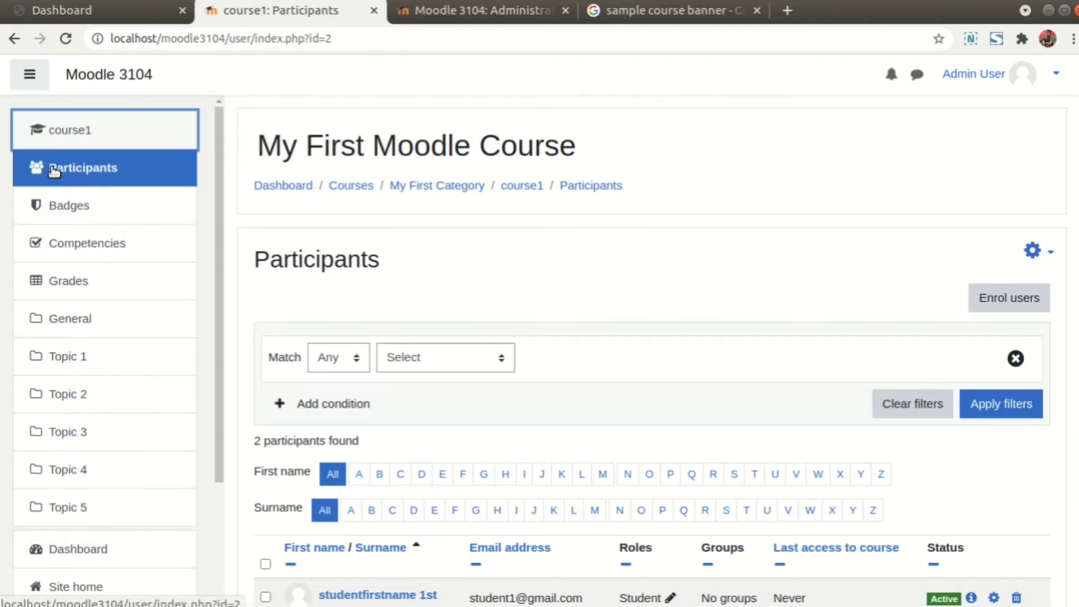
left_click(65, 137)
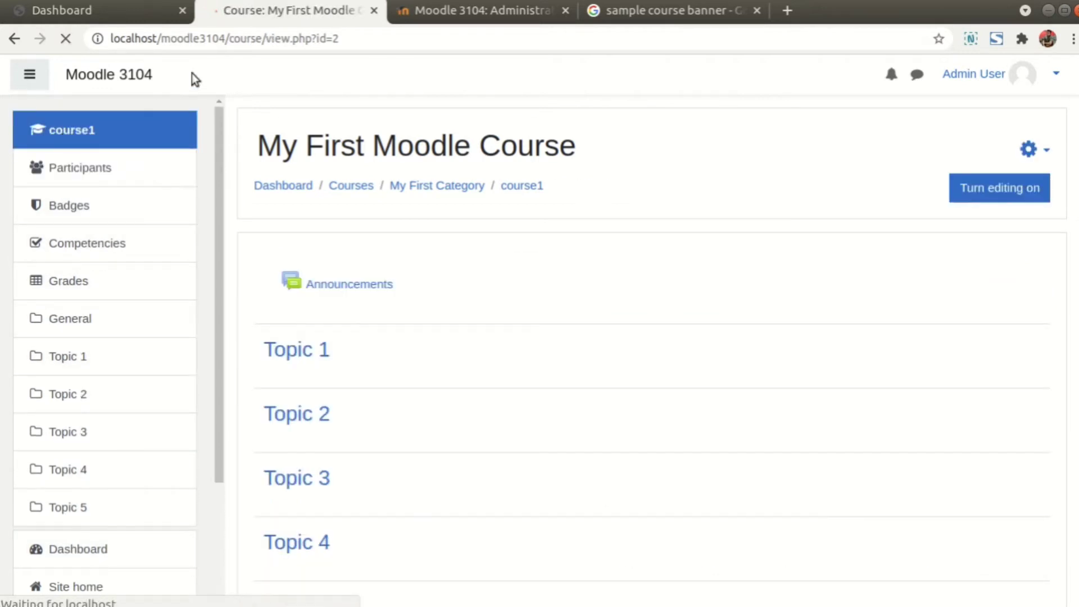
- Examine the course page's web address, title and breadcrumb trail
left_click_drag(230, 39, 353, 39)
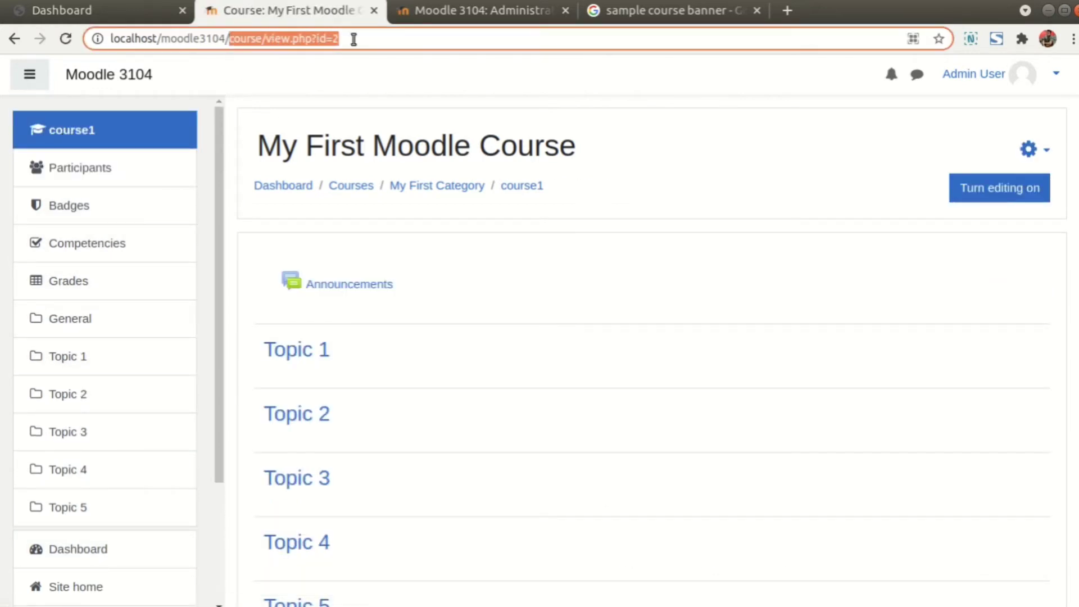
left_click(526, 77)
left_click_drag(674, 206, 262, 137)
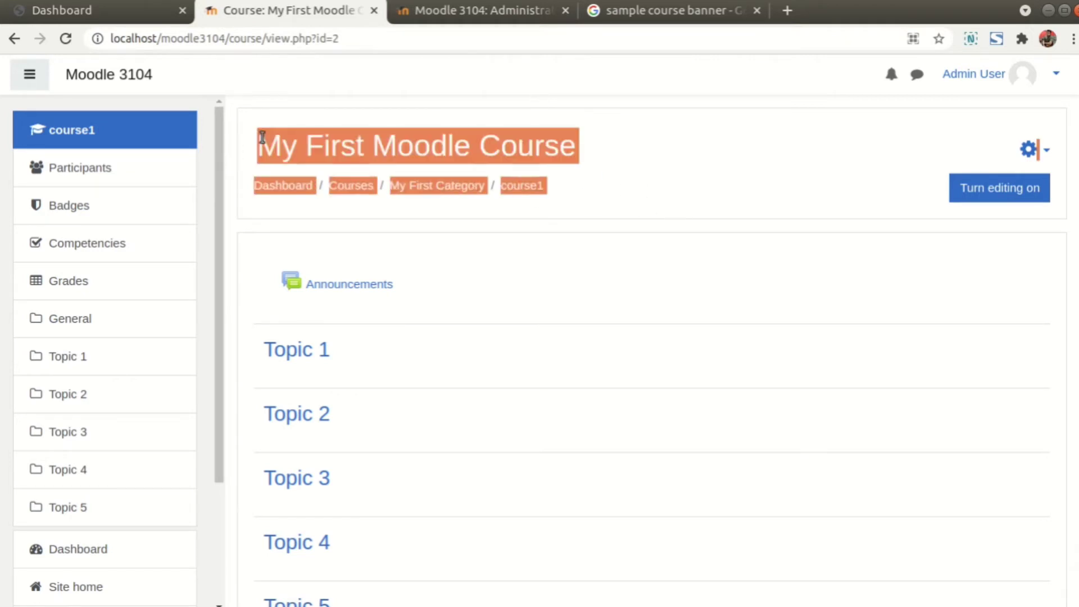
left_click(612, 149)
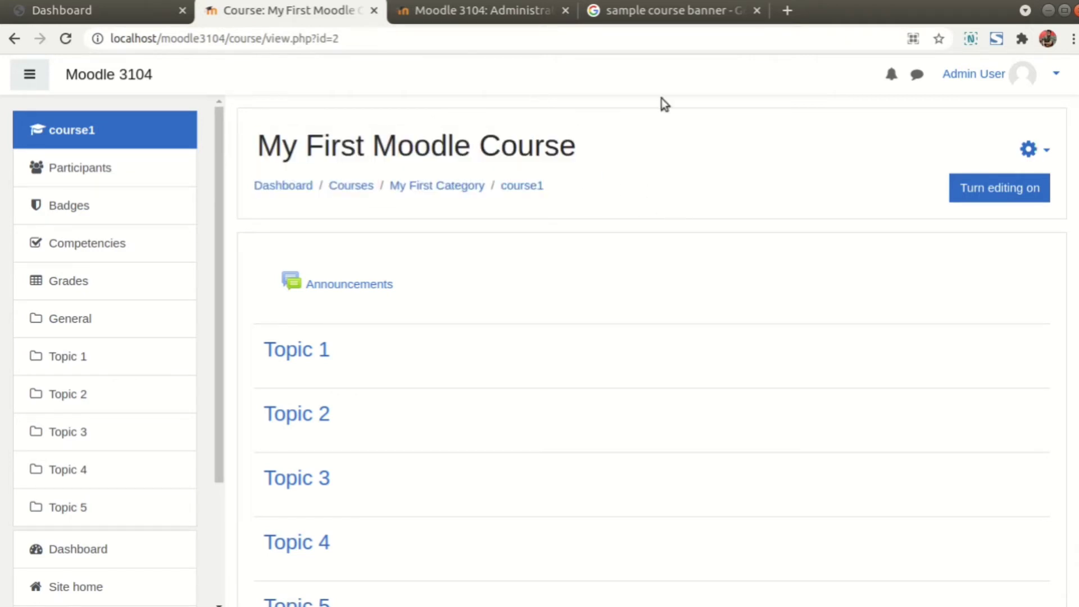
- Open the full Course administration page in a new browser tab, switch to it and check its breadcrumb
left_click(1047, 153)
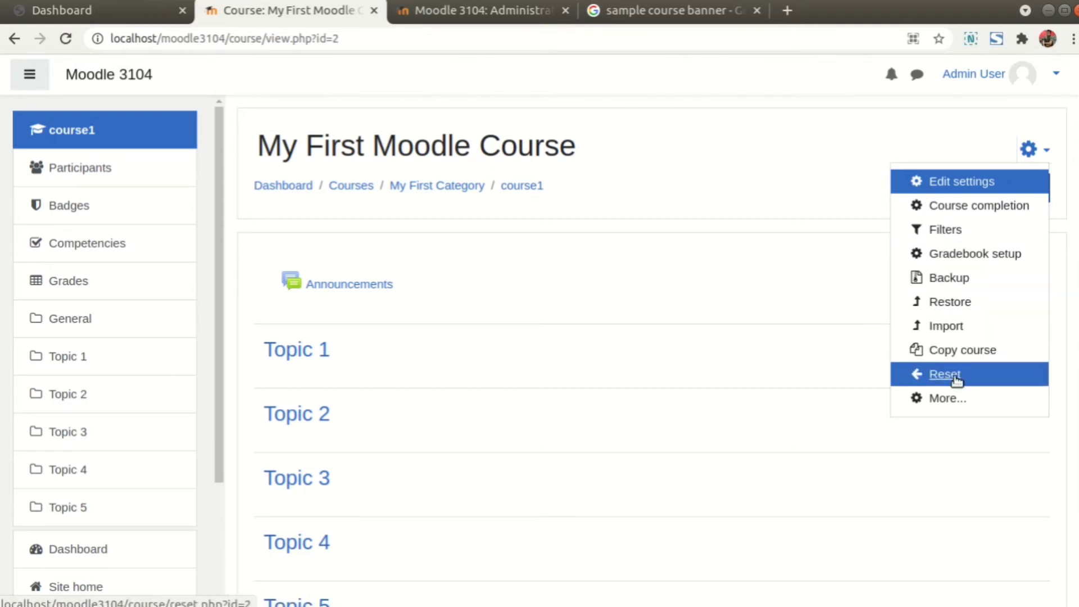
right_click(948, 400)
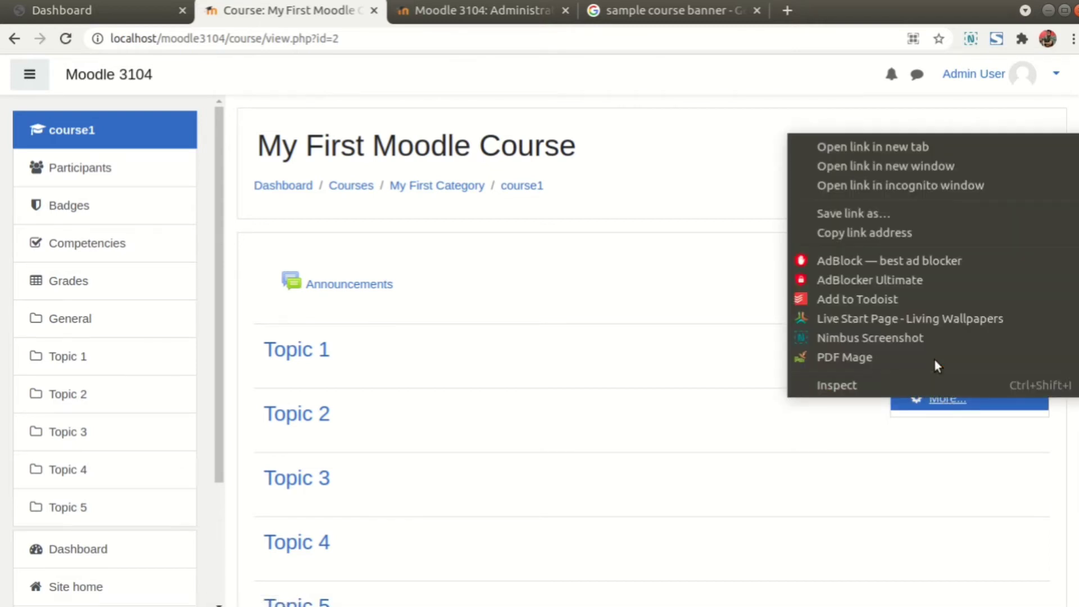
left_click(855, 146)
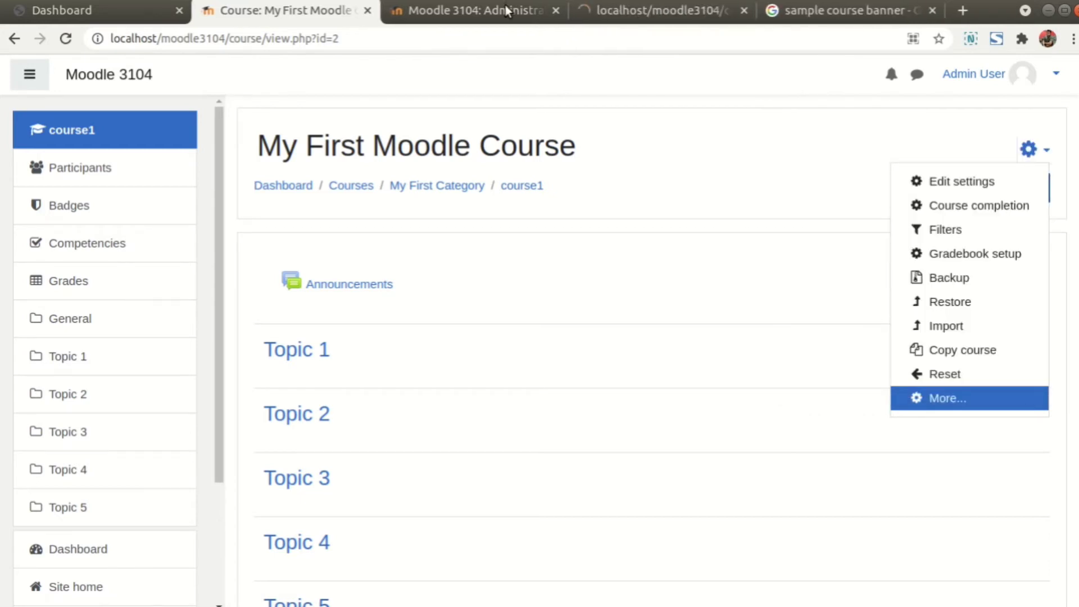
left_click(669, 13)
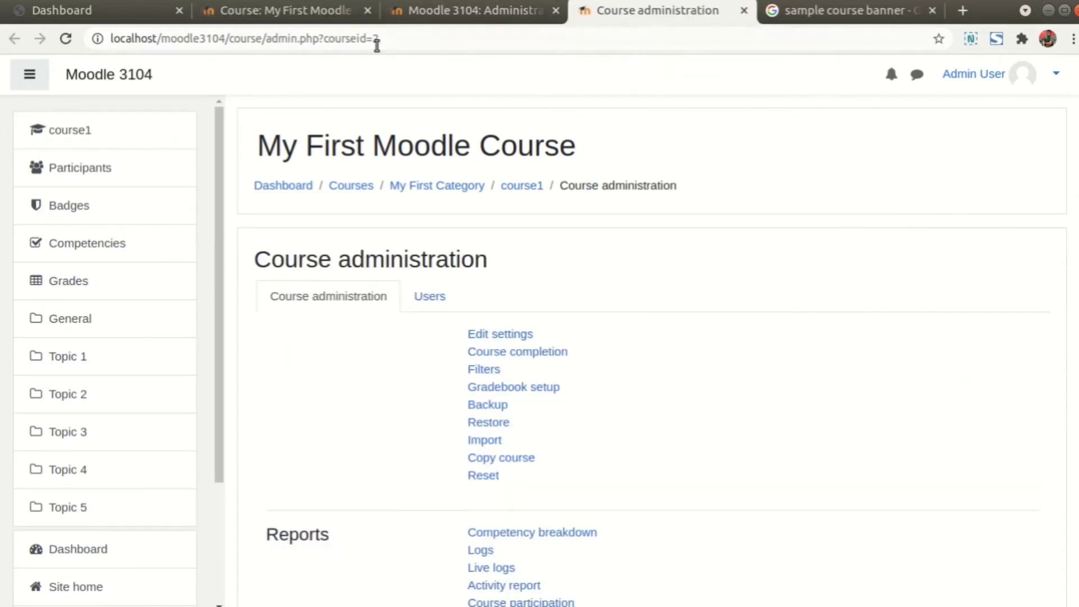
left_click_drag(687, 187, 562, 190)
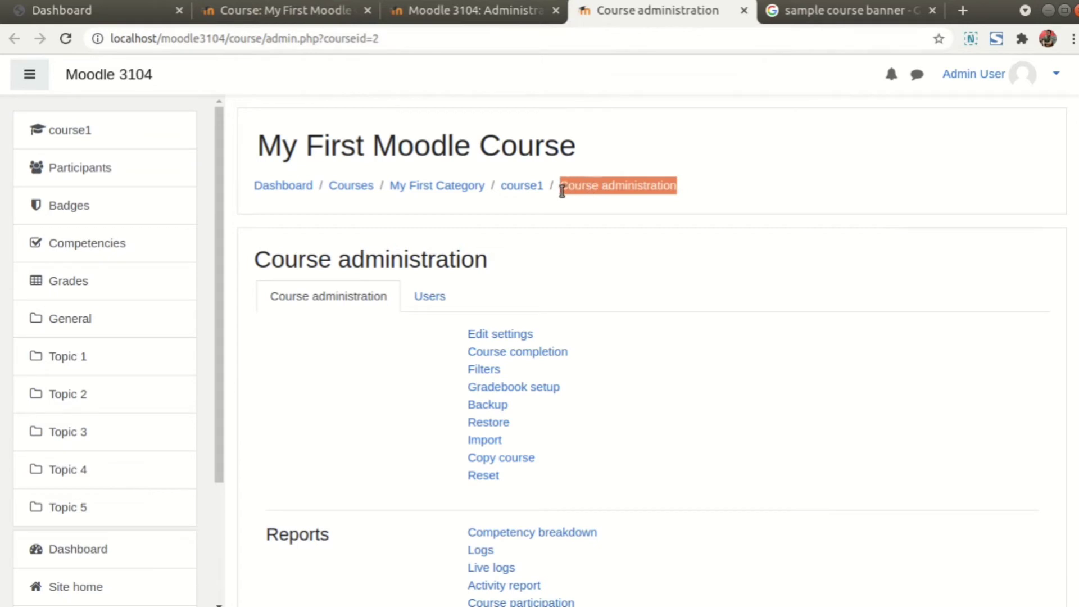
- Examine the general course administration links, from Edit settings to Reset
left_click(711, 205)
scroll(437, 329, "down", 3)
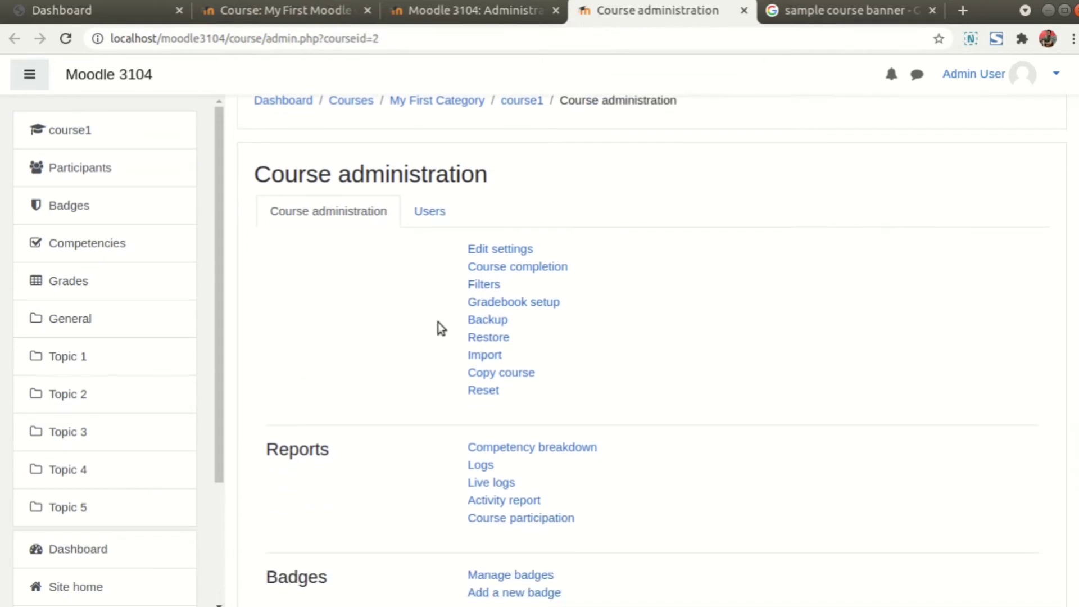
scroll(313, 214, "up", 3)
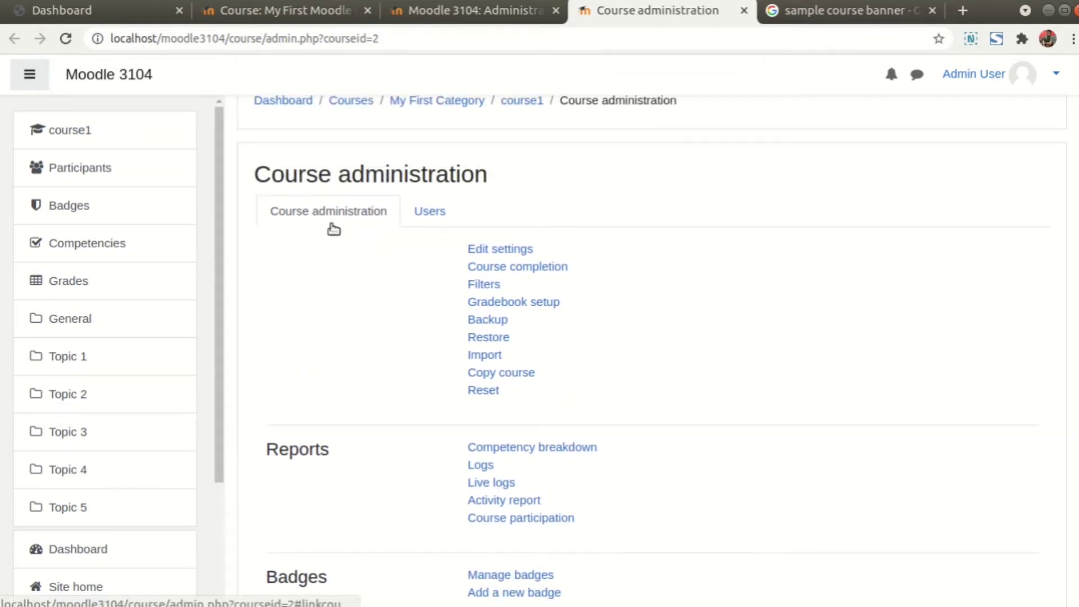
left_click_drag(413, 236, 538, 409)
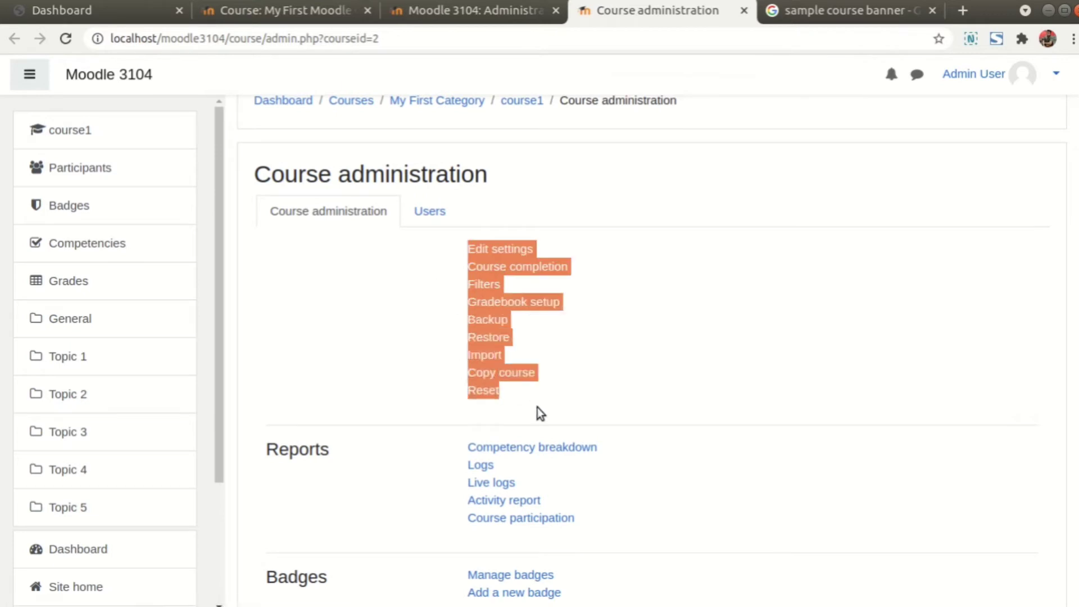
left_click(538, 409)
- Examine the Reports, Badges and Question bank sections of the course administration page
scroll(478, 390, "down", 2)
left_click_drag(445, 380, 400, 402)
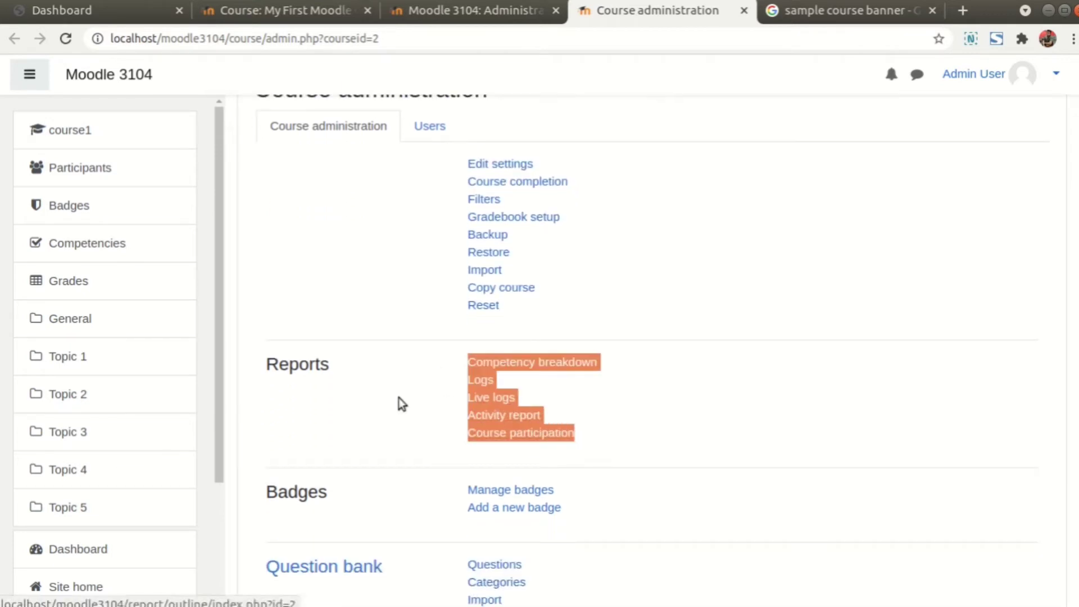
double_click(304, 364)
double_click(308, 488)
scroll(342, 472, "down", 3)
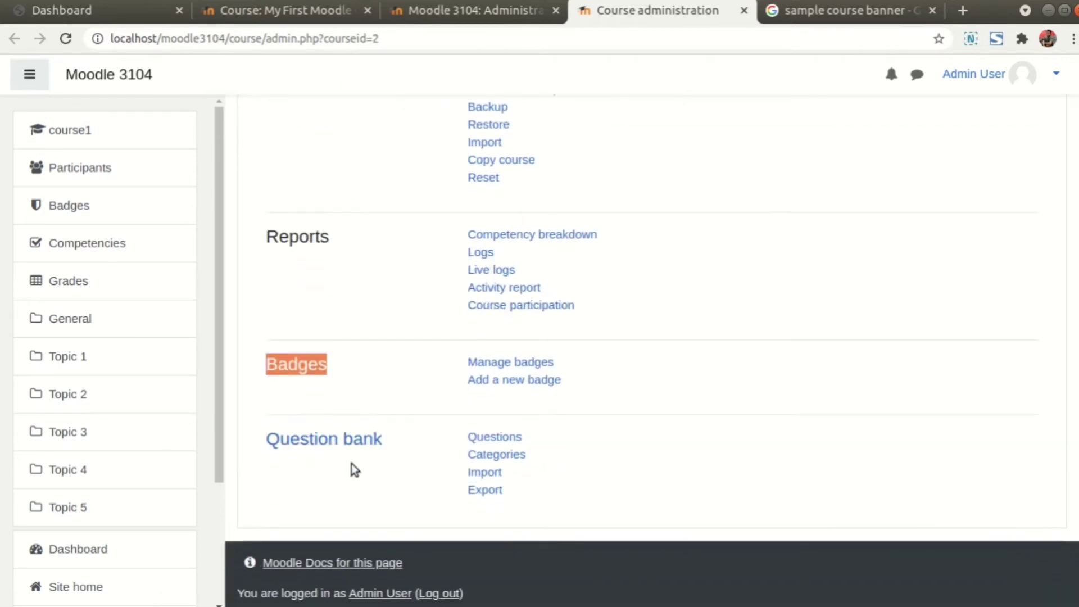
left_click(397, 449)
triple_click(250, 430)
left_click(341, 469)
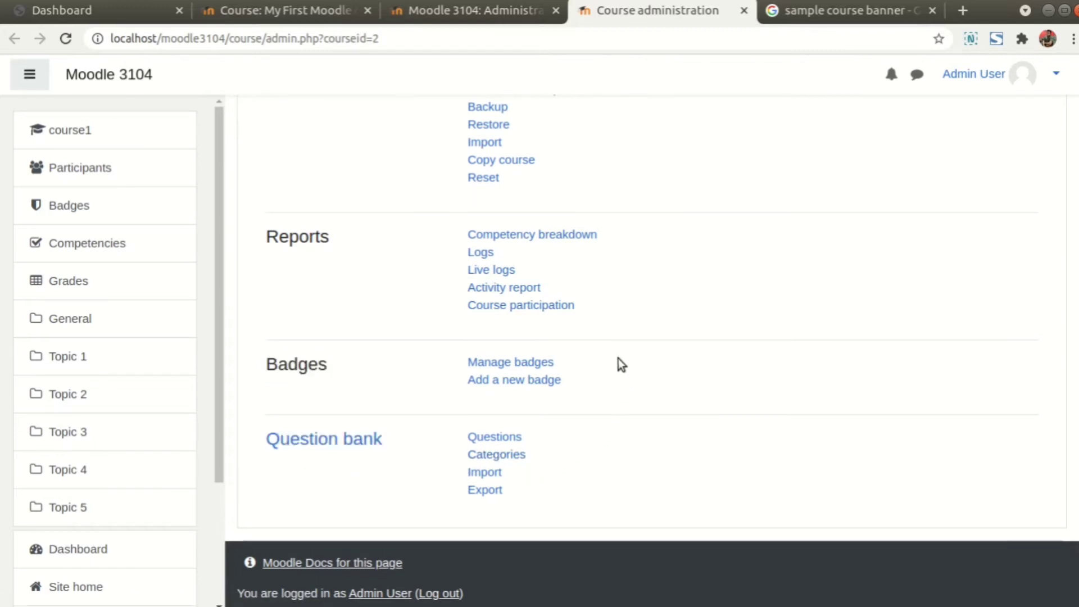
scroll(566, 331, "down", 1)
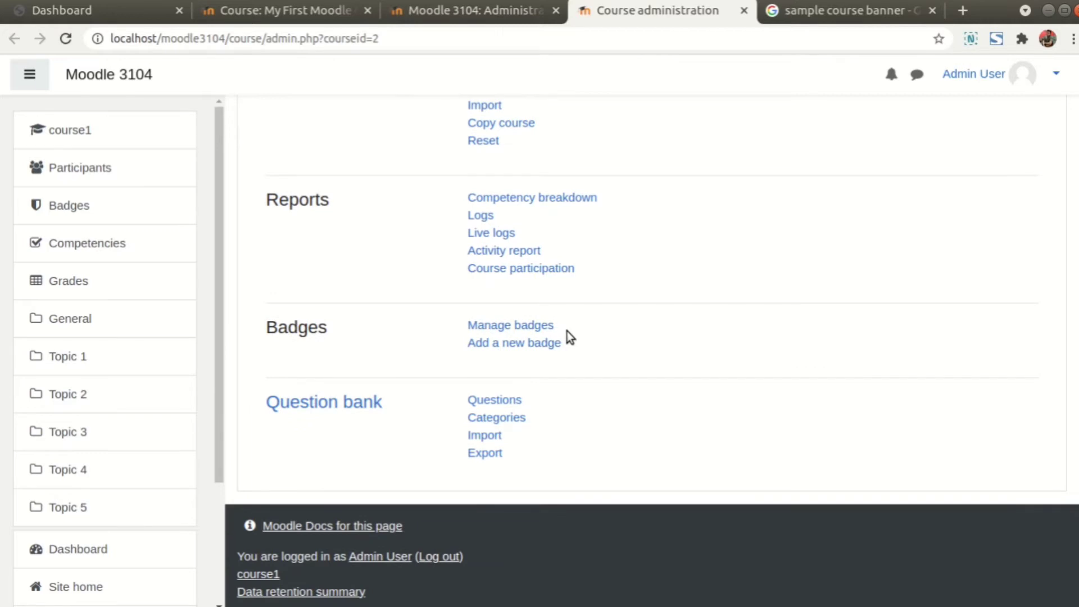
- Show the Users section of the course administration page and look over its options
scroll(405, 261, "up", 1)
scroll(402, 265, "up", 3)
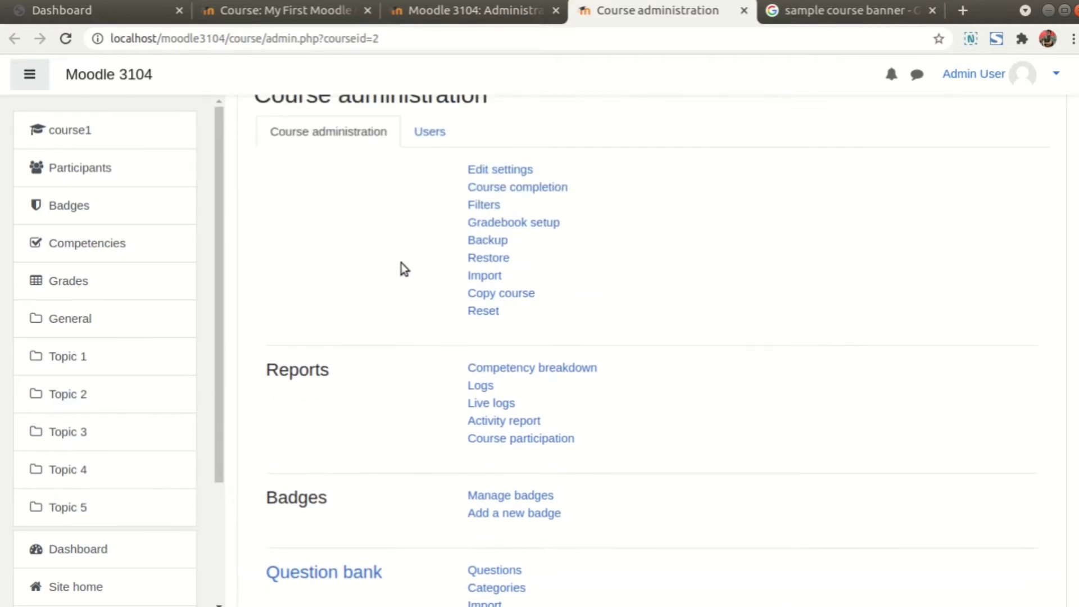
left_click(429, 133)
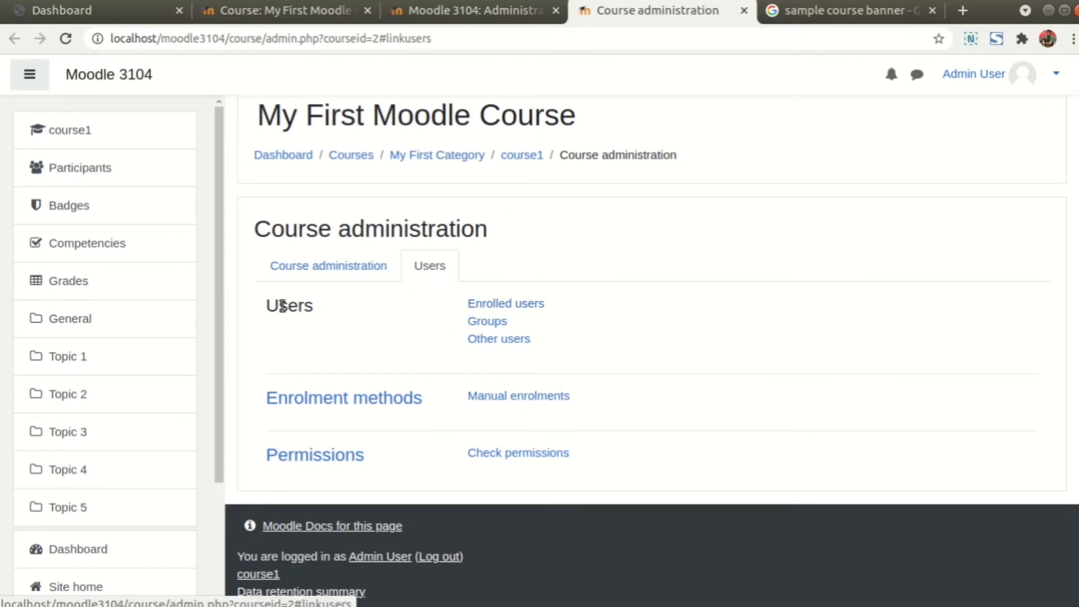
double_click(282, 307)
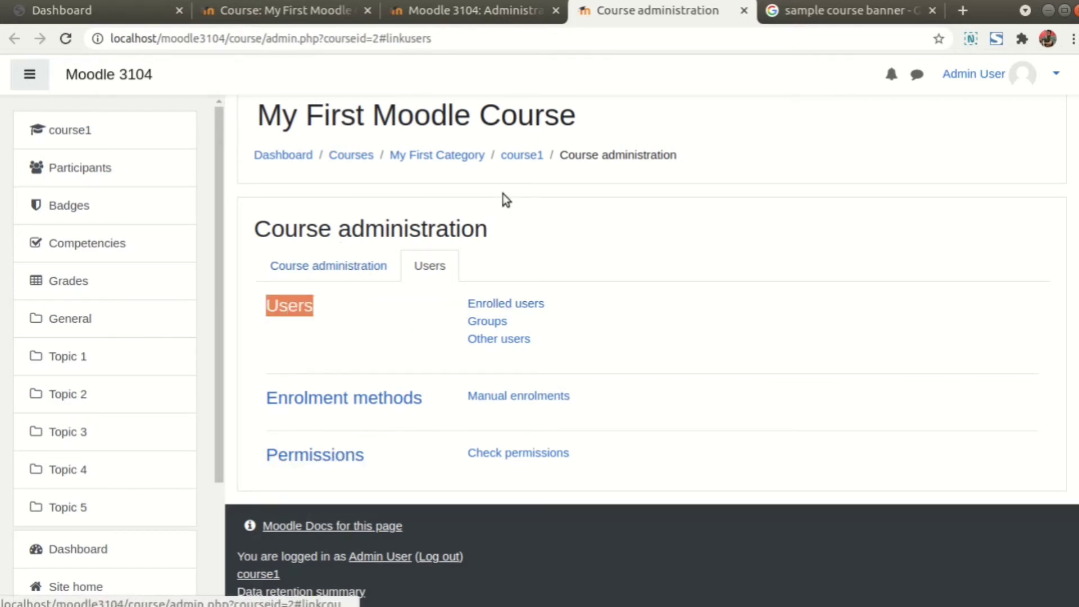
- Return to the course page, close its open actions menu, and examine the Announcements forum and the five topic sections
left_click(320, 8)
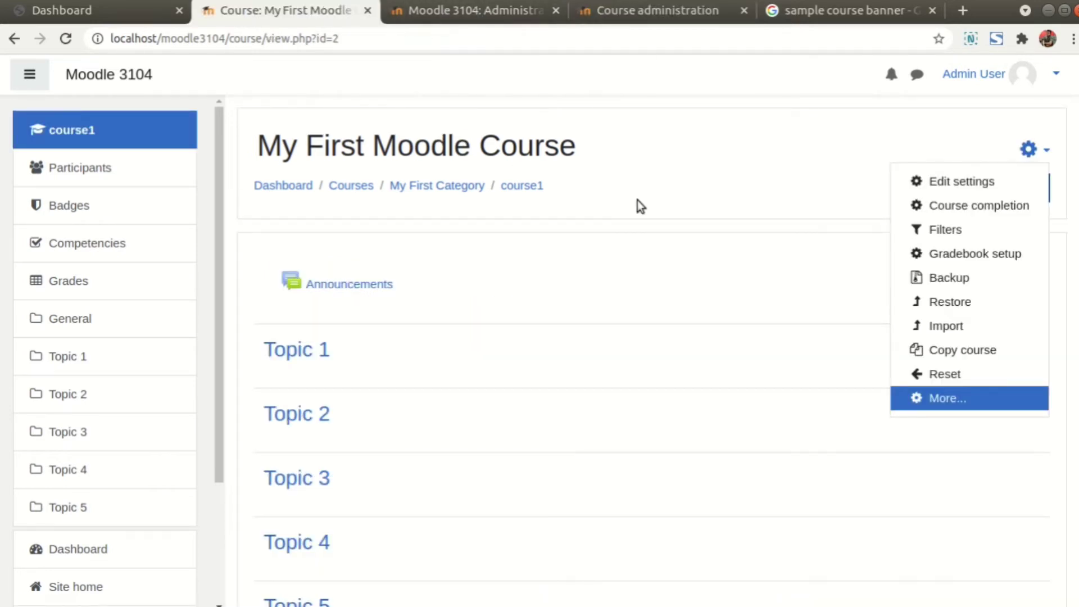
key("Escape")
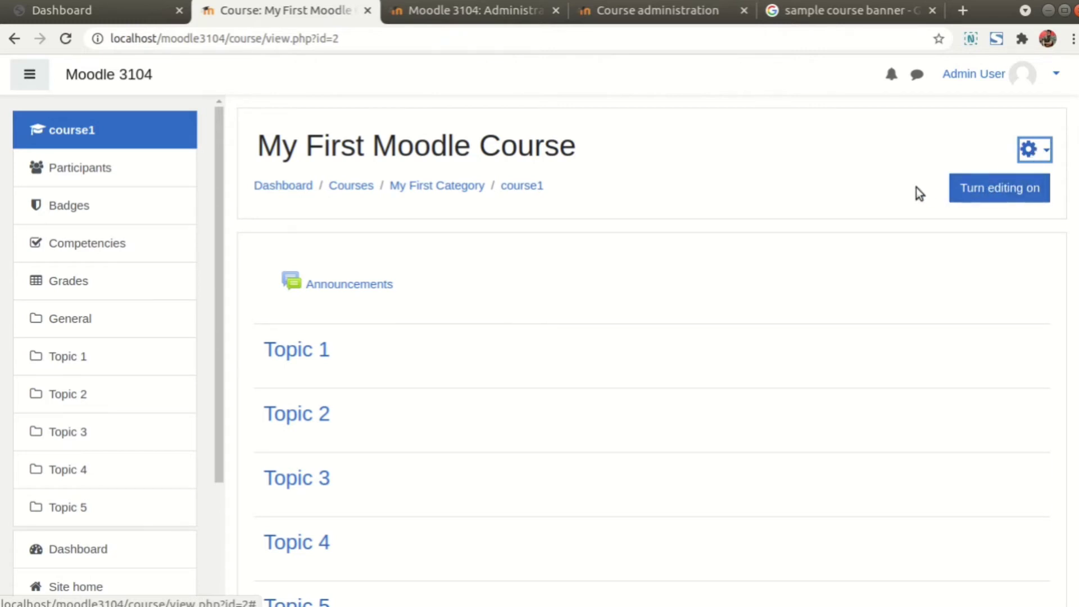
scroll(451, 304, "down", 3)
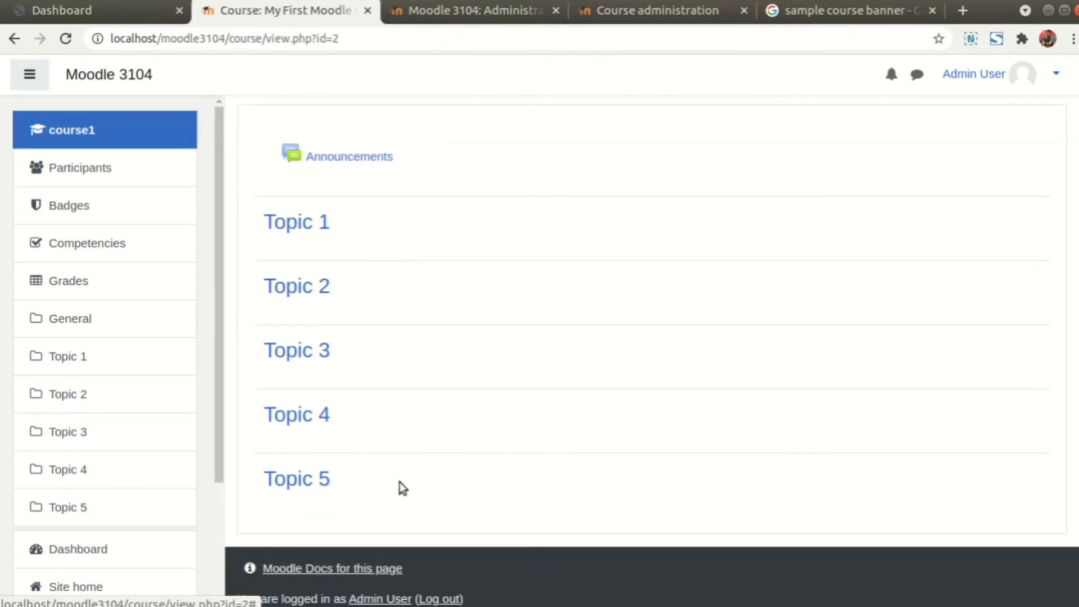
left_click_drag(340, 477, 266, 225)
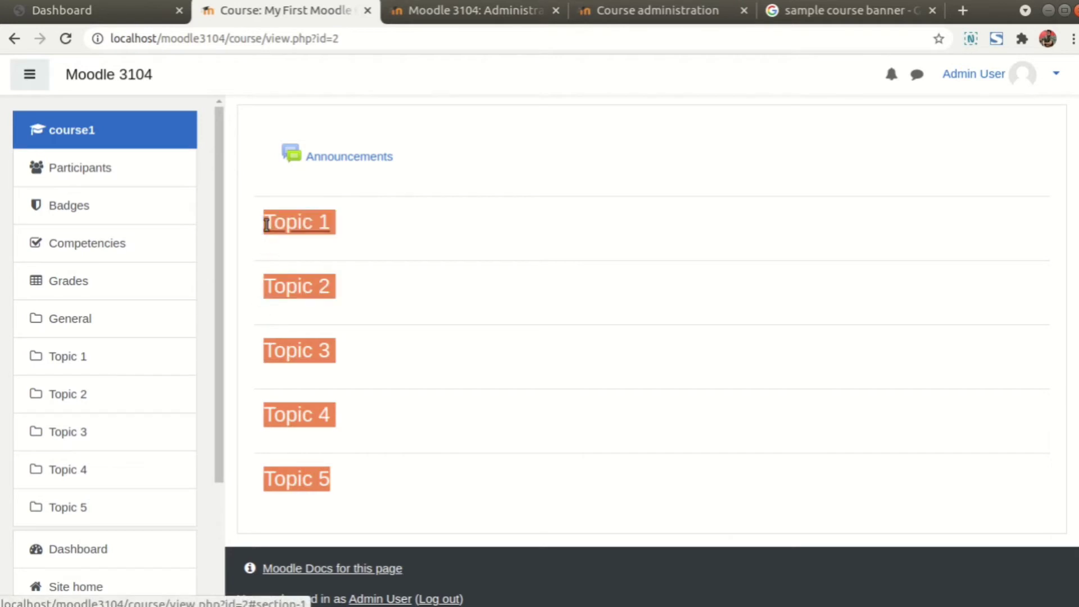
left_click(424, 214)
left_click_drag(397, 159, 336, 99)
left_click(465, 140)
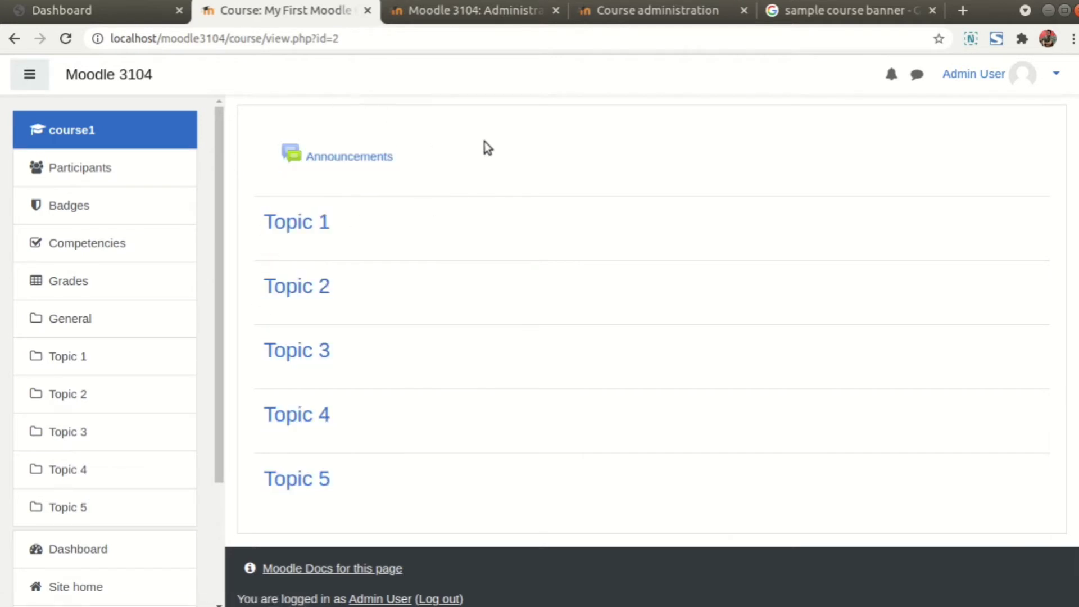
scroll(521, 173, "down", 1)
scroll(473, 265, "up", 3)
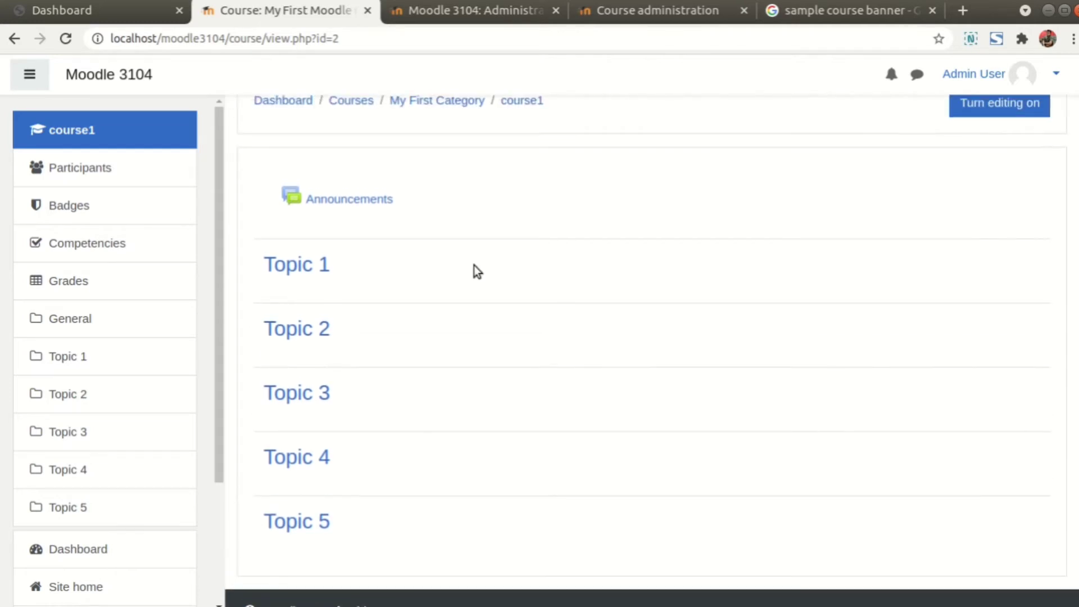
scroll(861, 214, "up", 2)
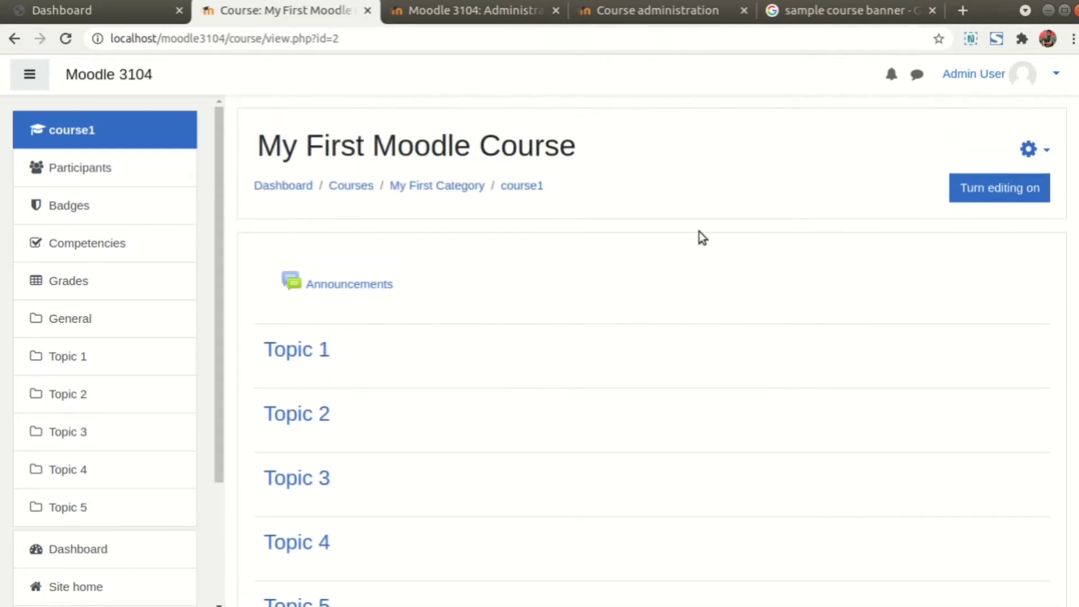
- Turn editing on for the course and open the settings of the Announcements forum
left_click(999, 193)
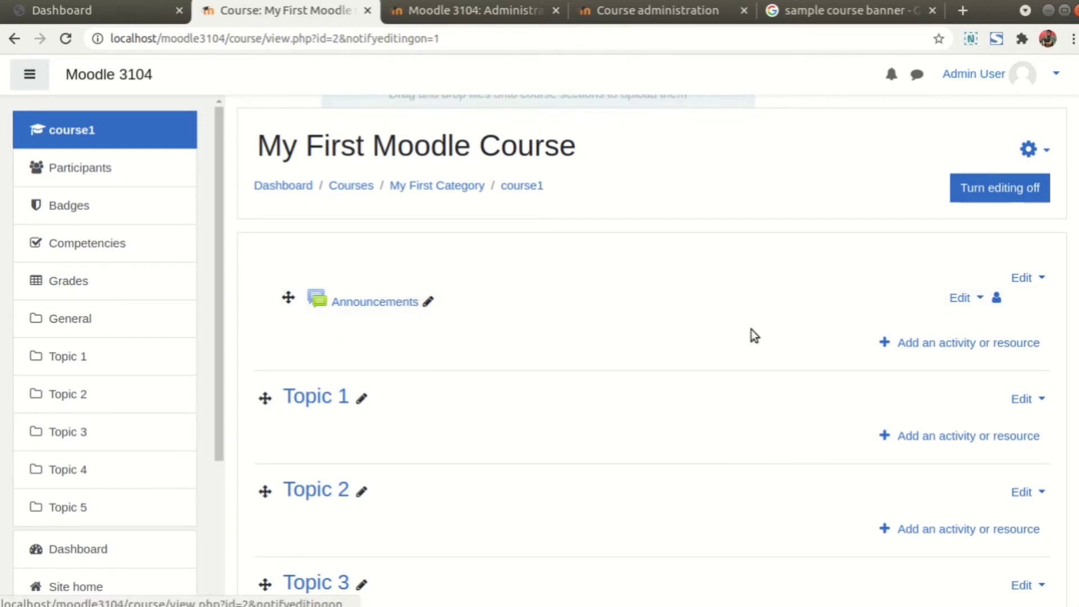
left_click(968, 298)
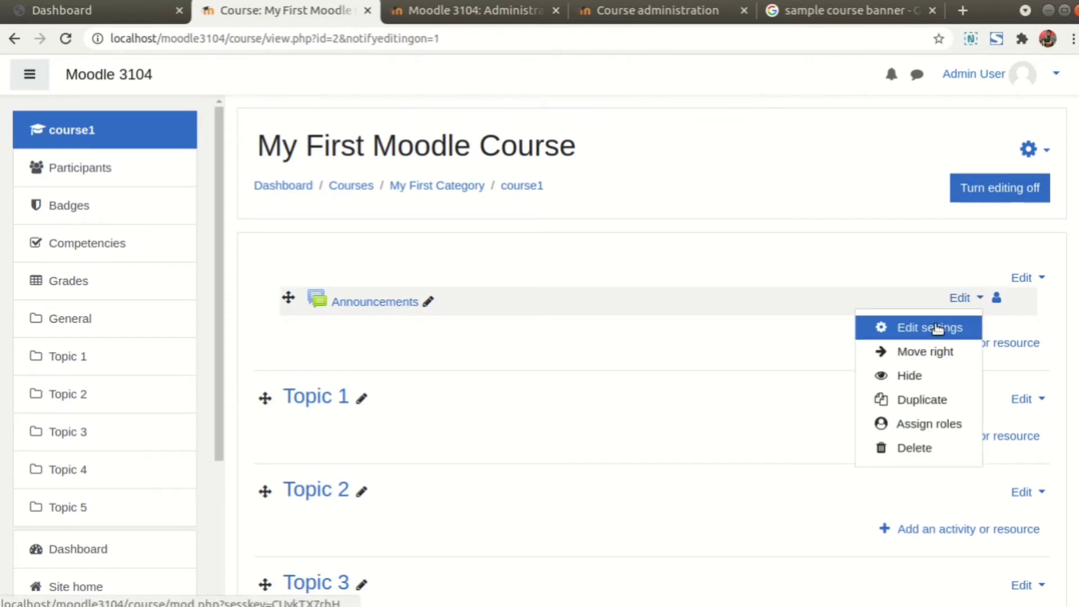
left_click(935, 328)
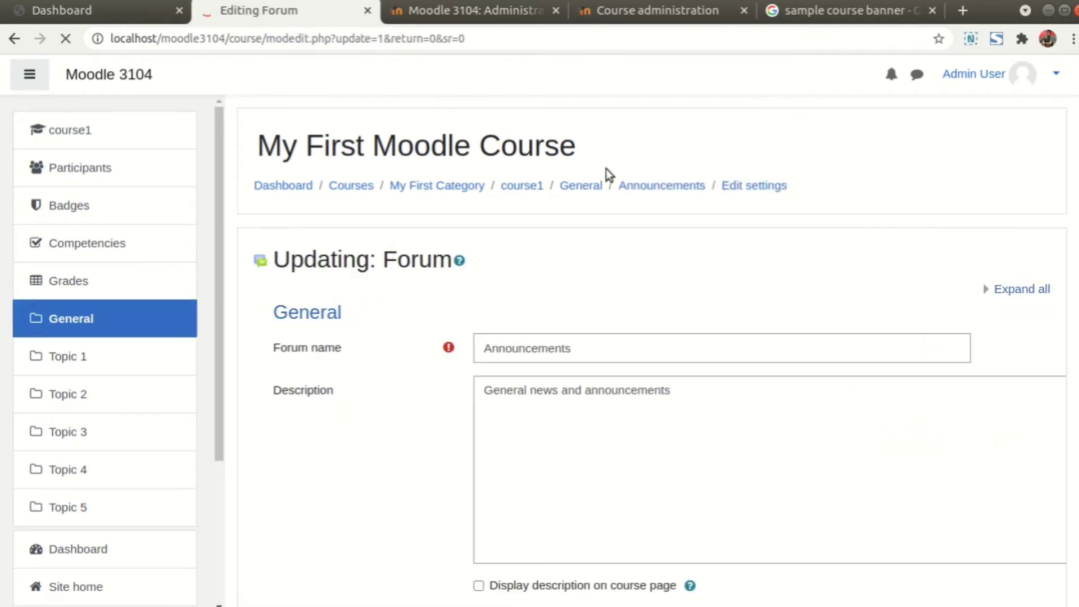
- Review the Announcements forum settings, expanding the Availability section, and return to the course without saving
double_click(427, 268)
left_click(573, 321)
left_click_drag(677, 444, 388, 414)
left_click(389, 414)
scroll(393, 410, "down", 2)
scroll(393, 418, "down", 5)
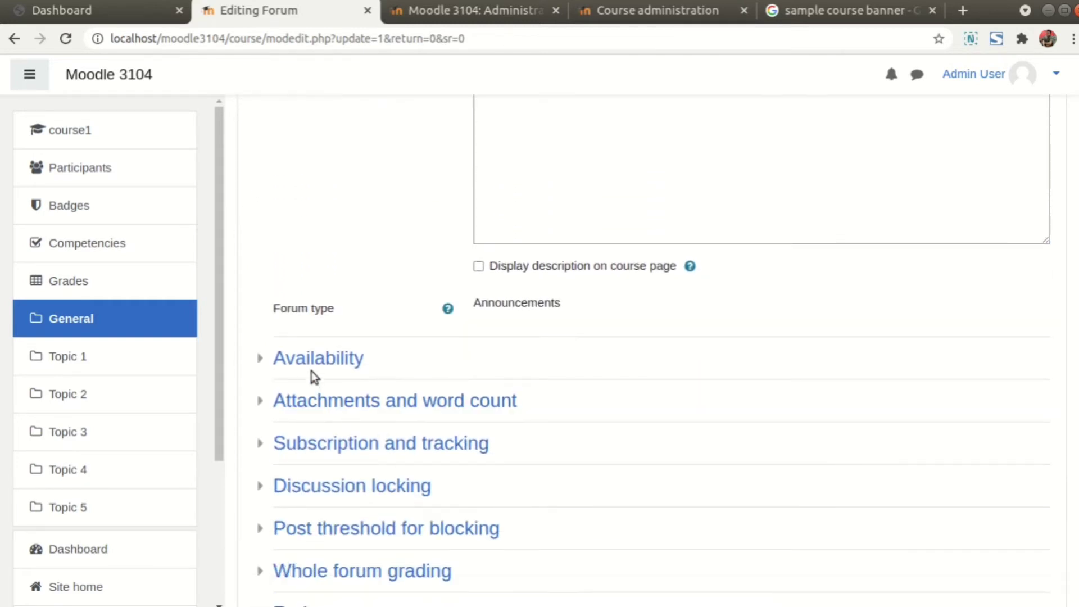
left_click(277, 362)
scroll(402, 346, "down", 2)
scroll(410, 362, "down", 3)
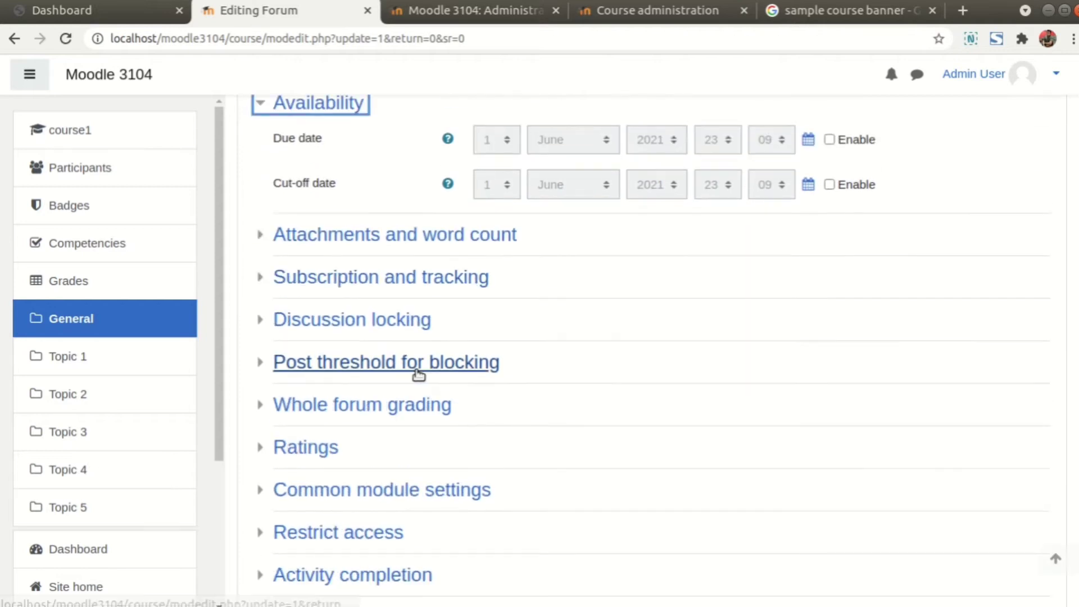
scroll(439, 349, "down", 2)
scroll(442, 372, "down", 2)
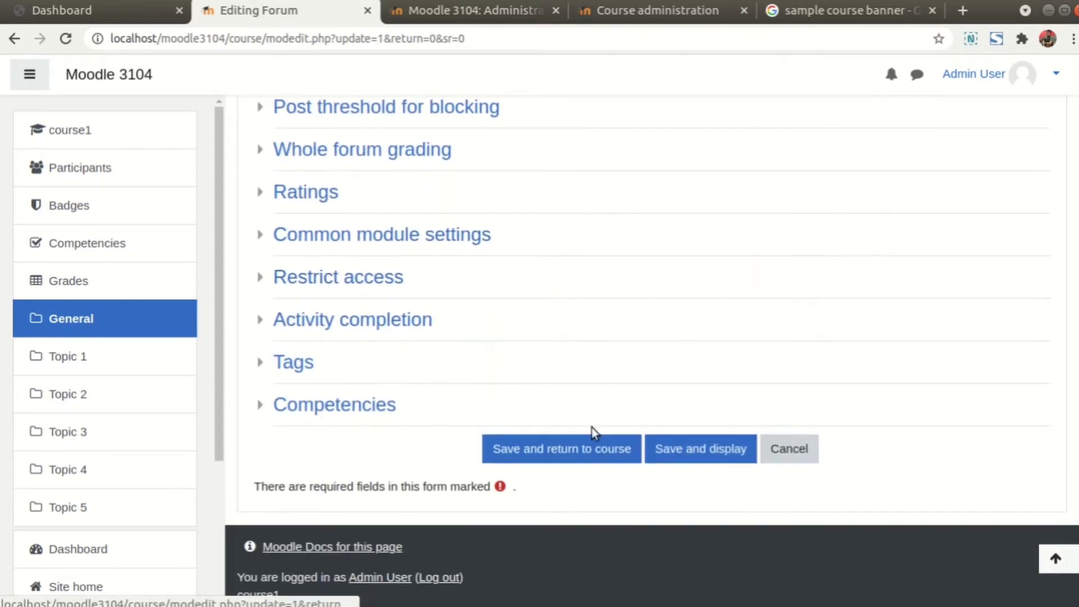
left_click(788, 448)
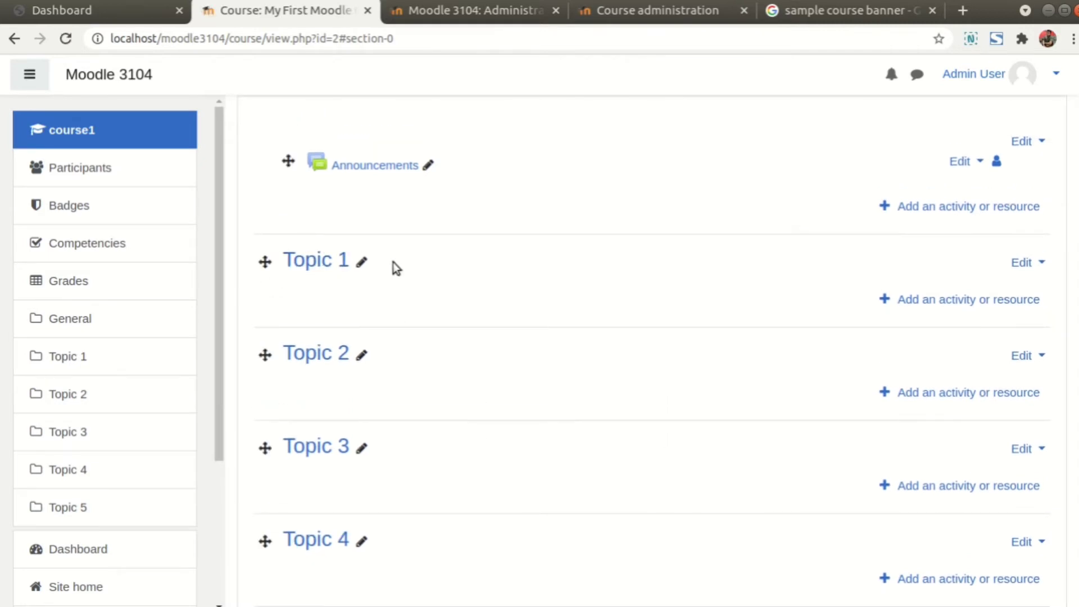
- Open the activity and resource chooser for Topic 1
left_click_drag(379, 268, 289, 260)
left_click(327, 224)
left_click(948, 303)
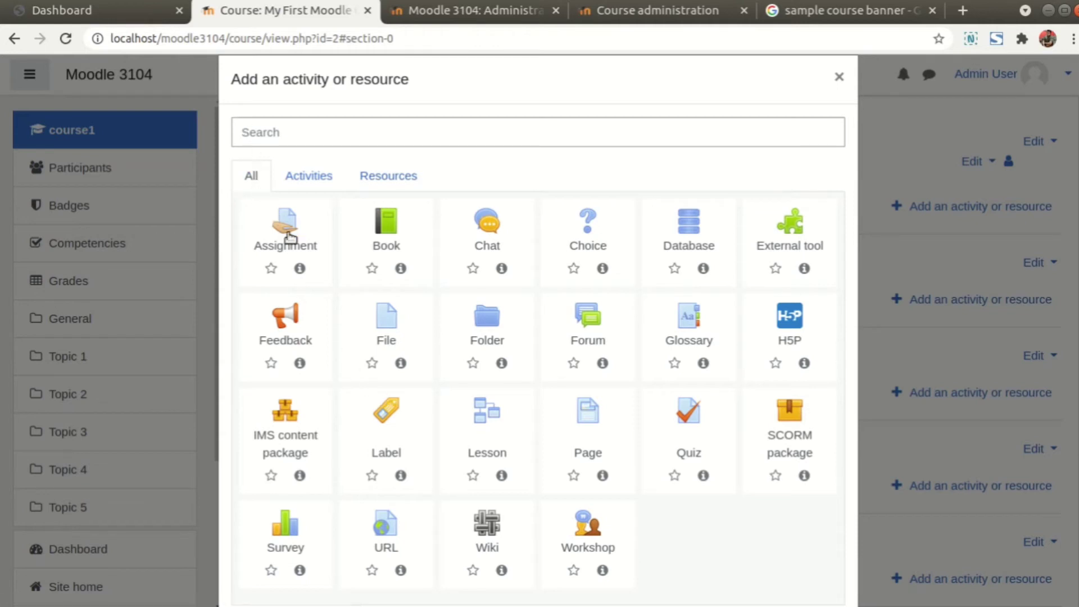
- Read the description of the Assignment activity and return to the list of activities
left_click(301, 270)
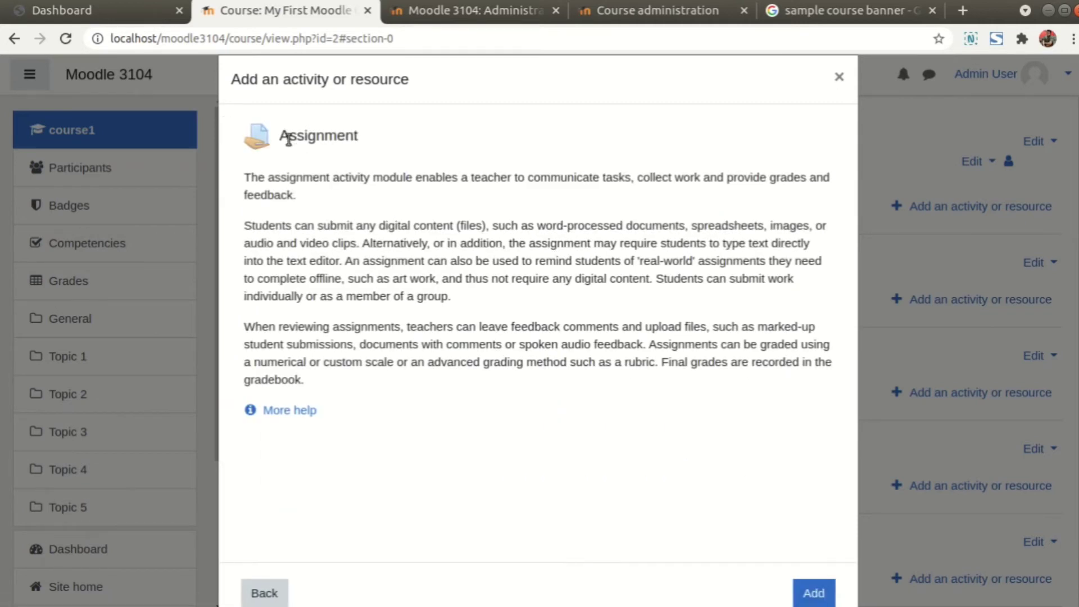
left_click_drag(246, 168, 384, 385)
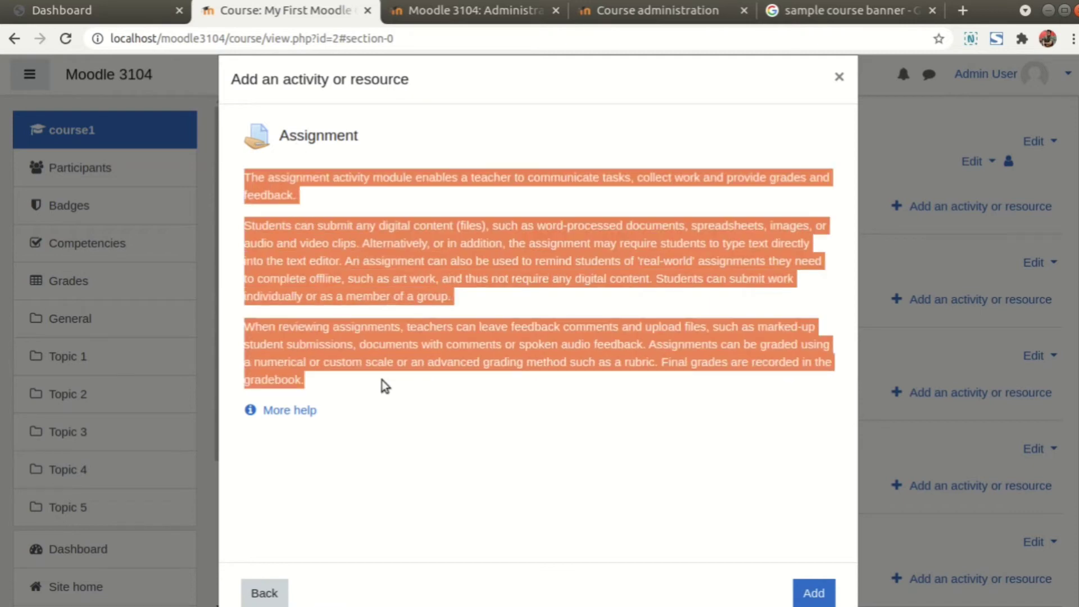
left_click(386, 385)
left_click(269, 593)
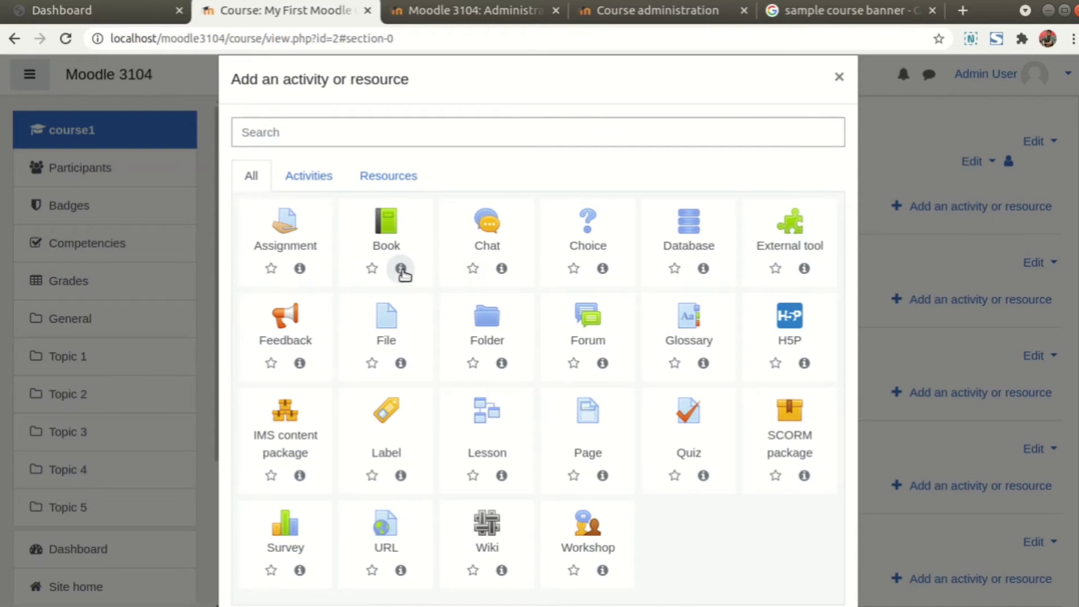
- Read the description of the Book resource and return to the full list
left_click(401, 269)
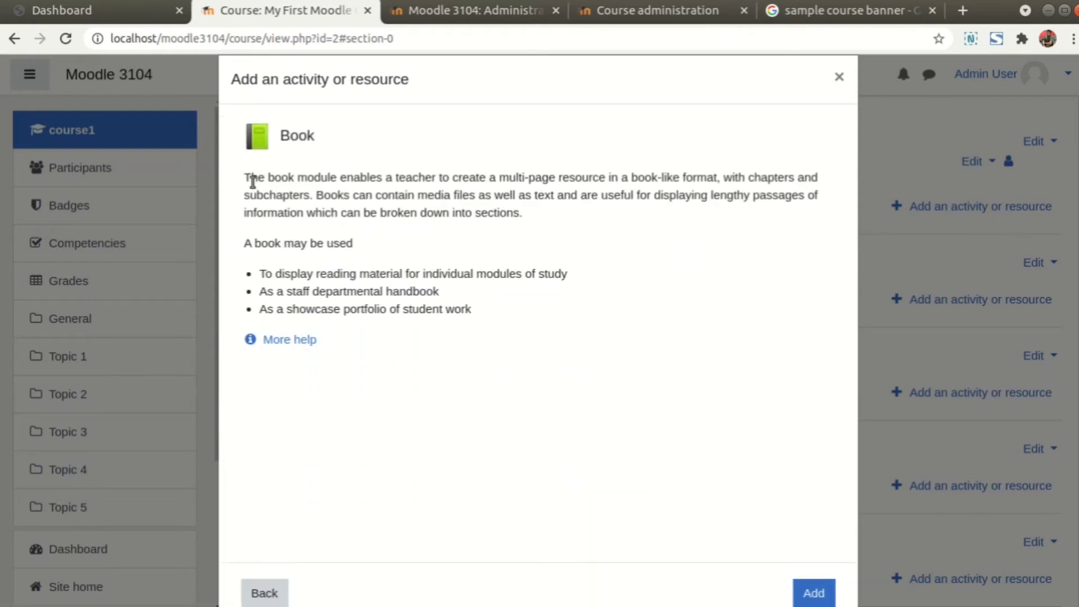
left_click_drag(252, 181, 472, 320)
left_click(470, 309)
left_click(277, 599)
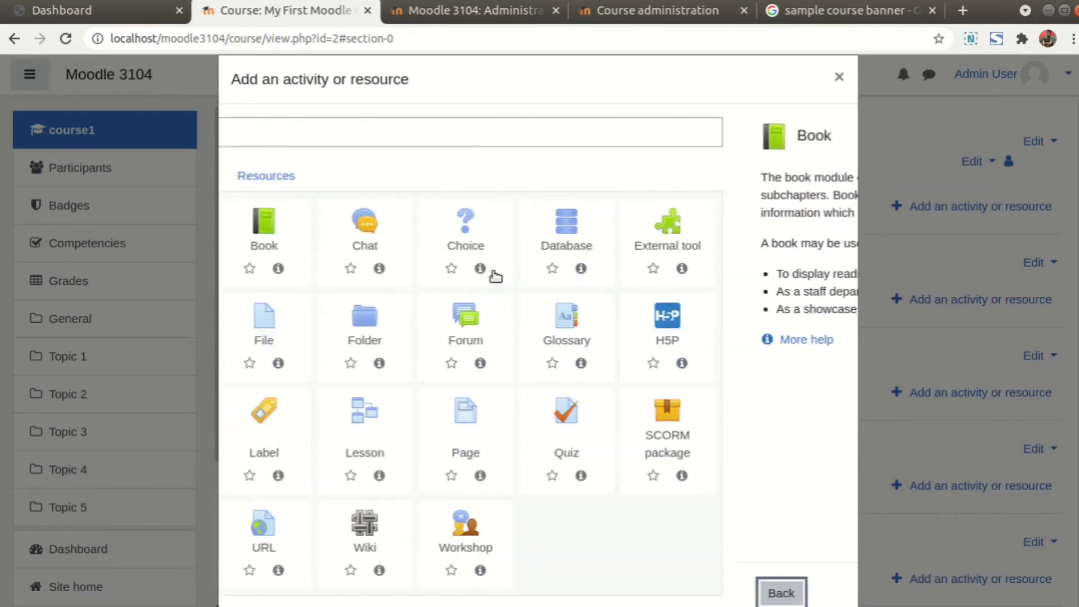
- Read the description of the Chat activity, return to the list and look over all available activities and resources
left_click(503, 268)
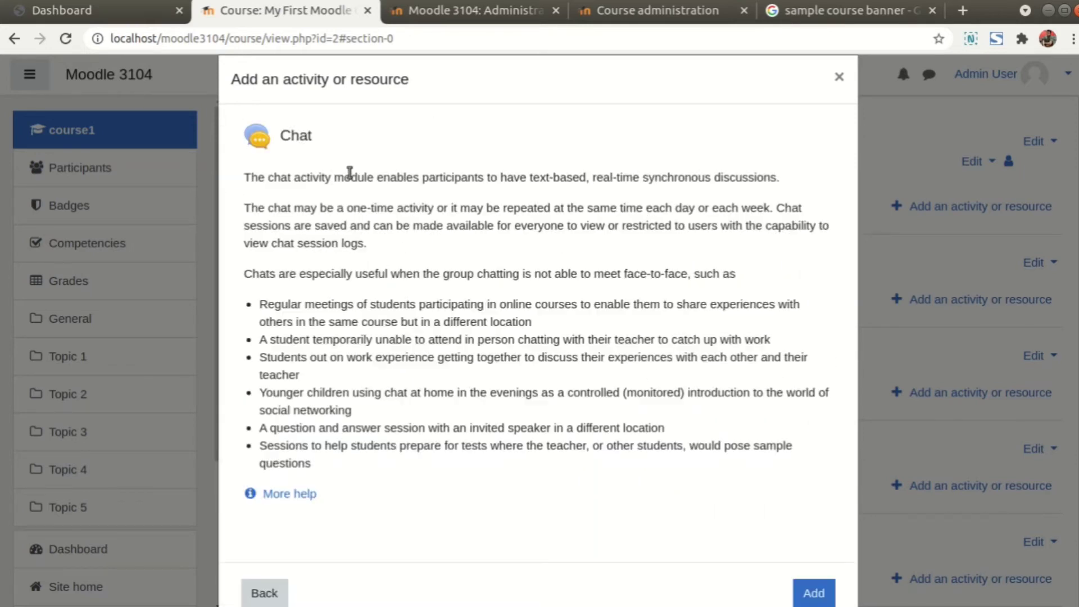
left_click_drag(256, 172, 474, 486)
left_click(478, 490)
left_click(277, 590)
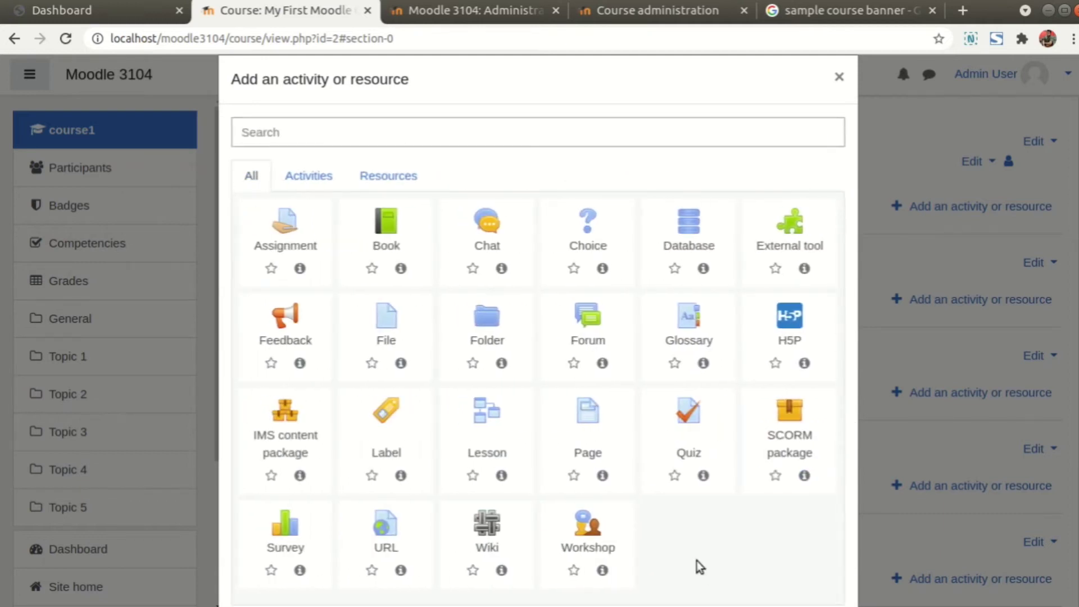
left_click_drag(698, 568, 253, 207)
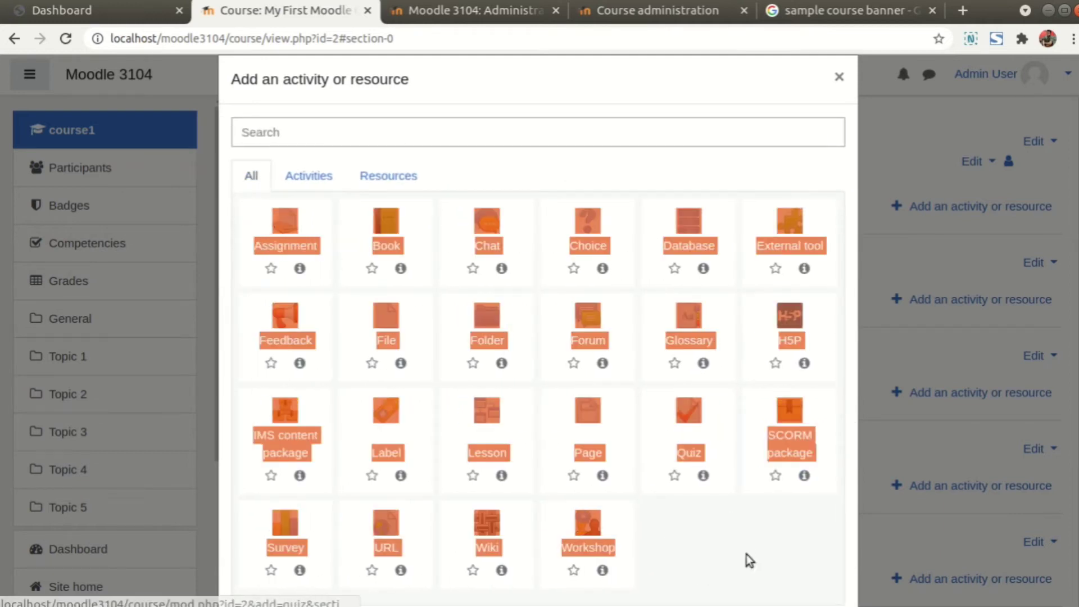
- Search the web for "moole activity plugin" and open the Activities category of the Moodle plugins directory
left_click(705, 534)
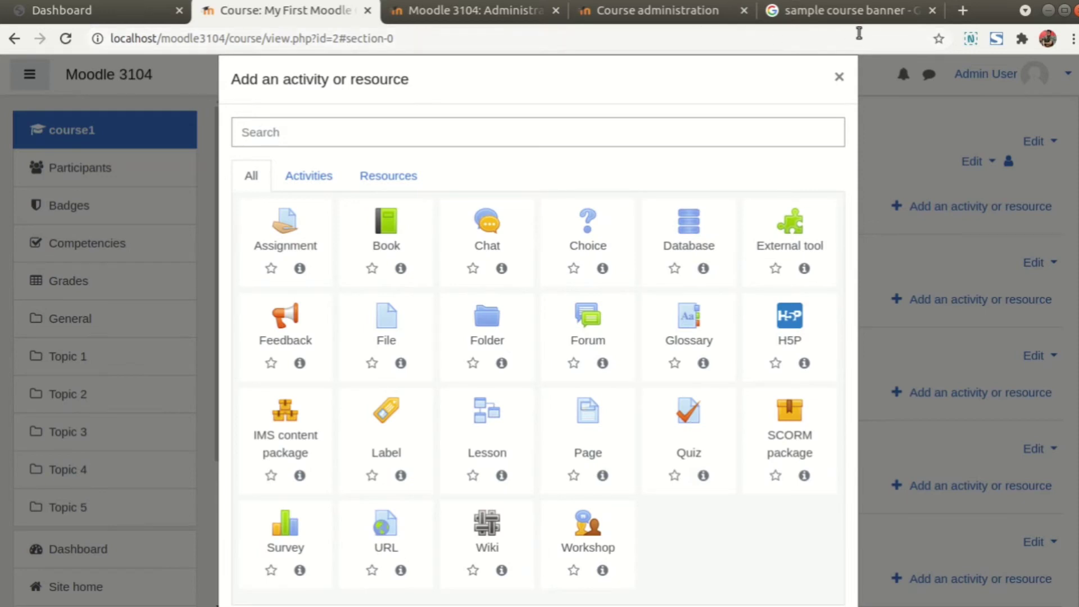
left_click(860, 10)
left_click(753, 32)
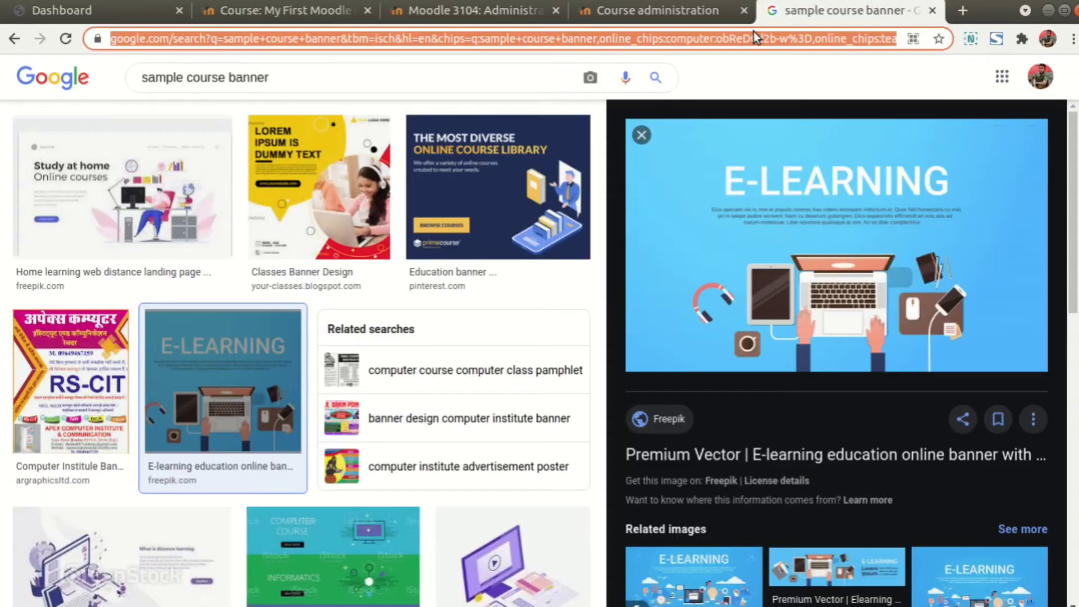
type("moole acti")
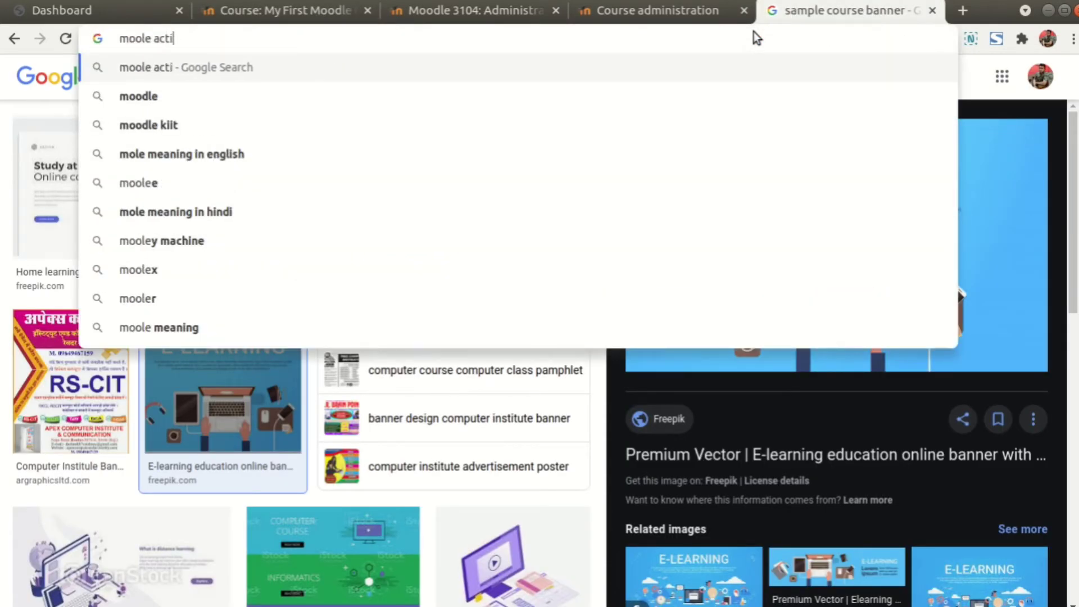
type("vity plugin")
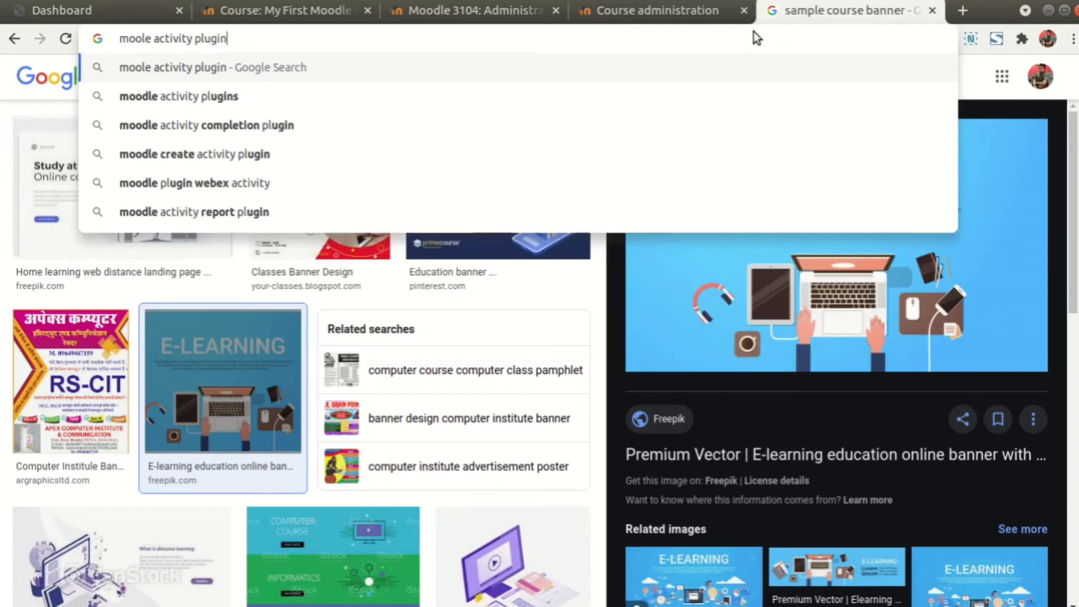
key("Return")
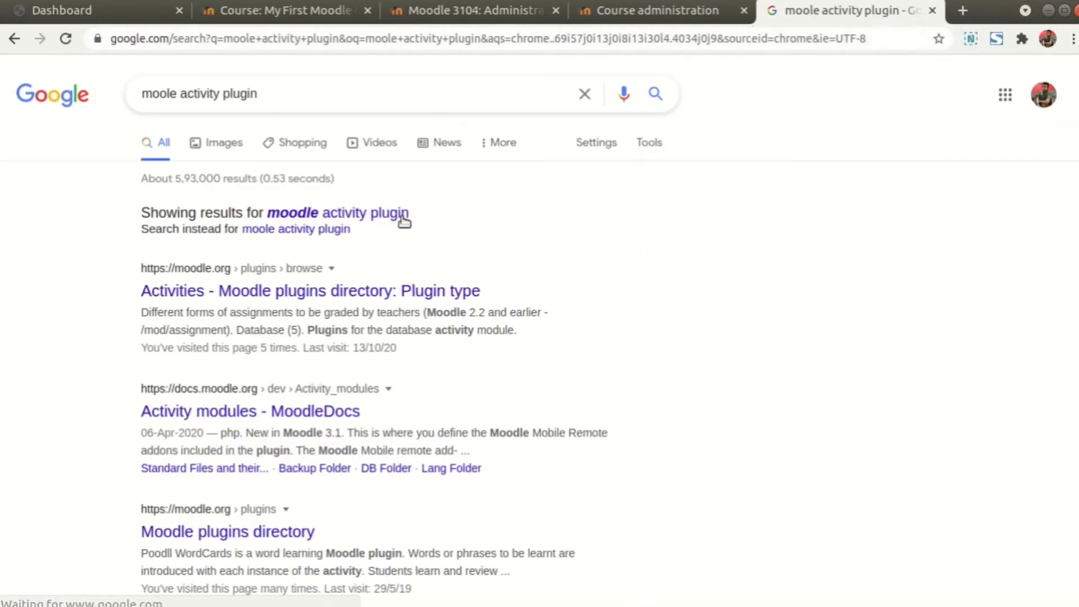
left_click(326, 301)
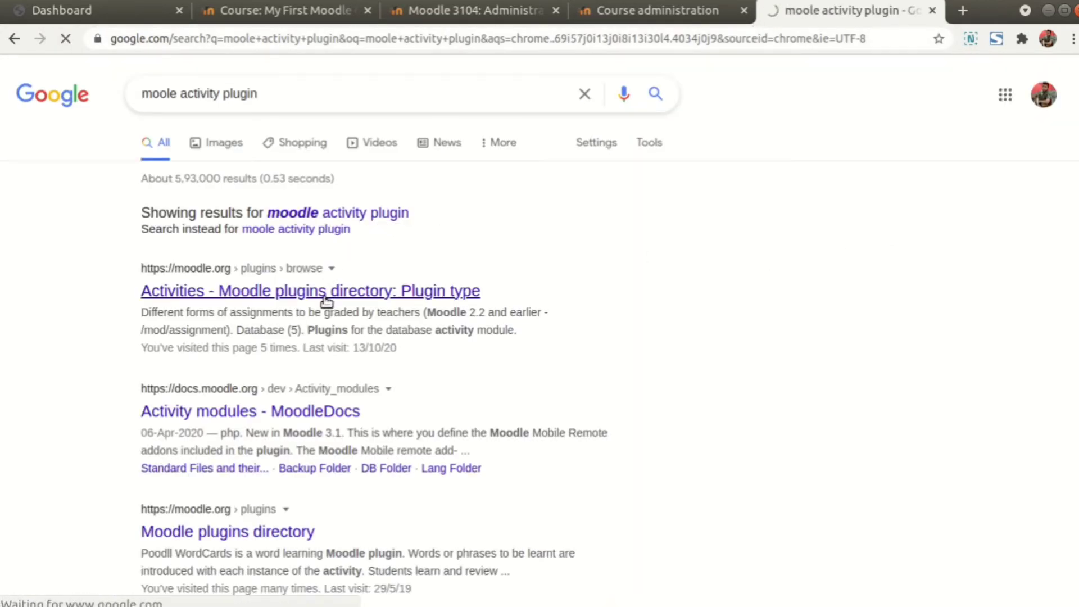
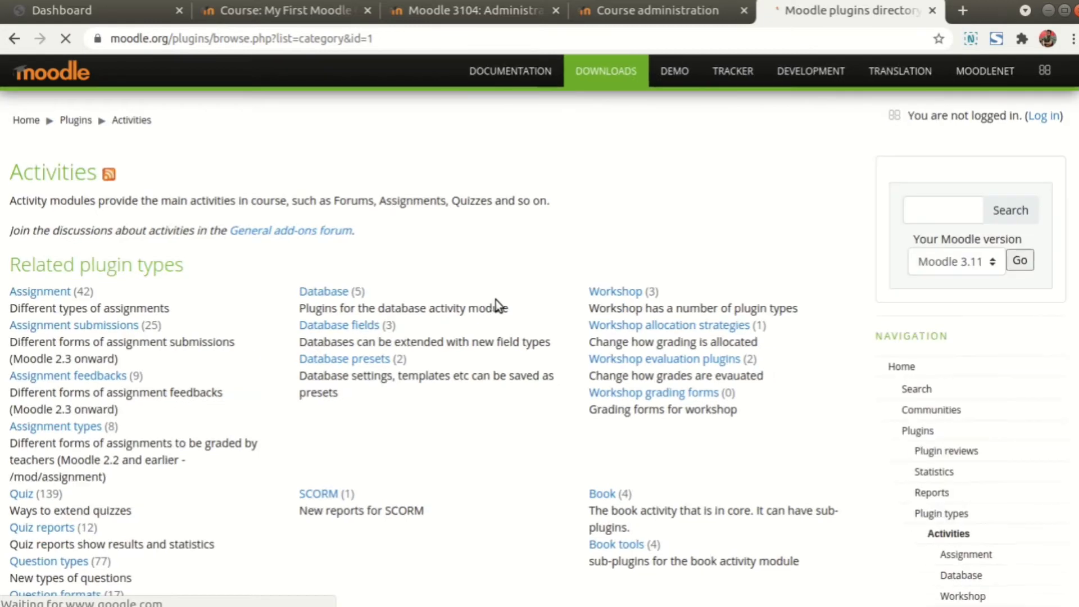
- Look through the activity plugins in the directory, from Interactive Content – H5P and Custom certificate down to Reengagement
scroll(337, 276, "down", 8)
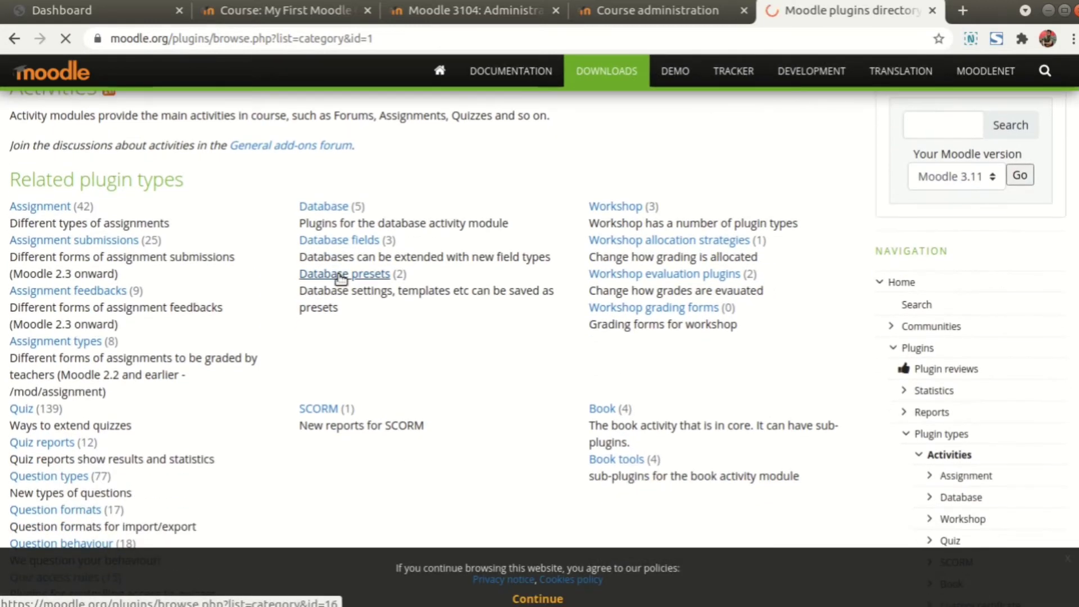
scroll(343, 309, "down", 6)
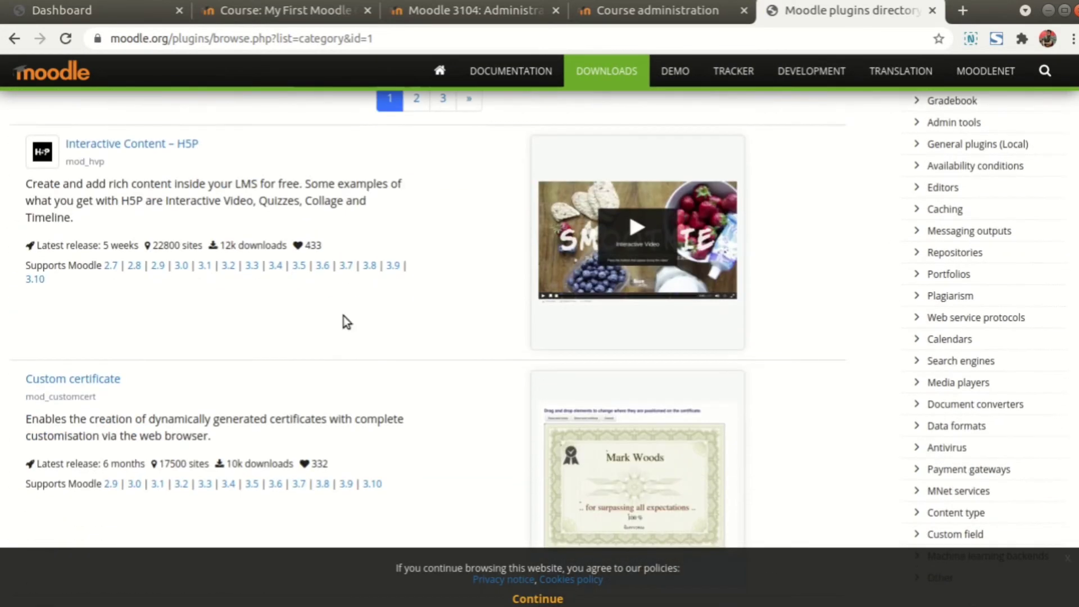
left_click_drag(207, 147, 87, 147)
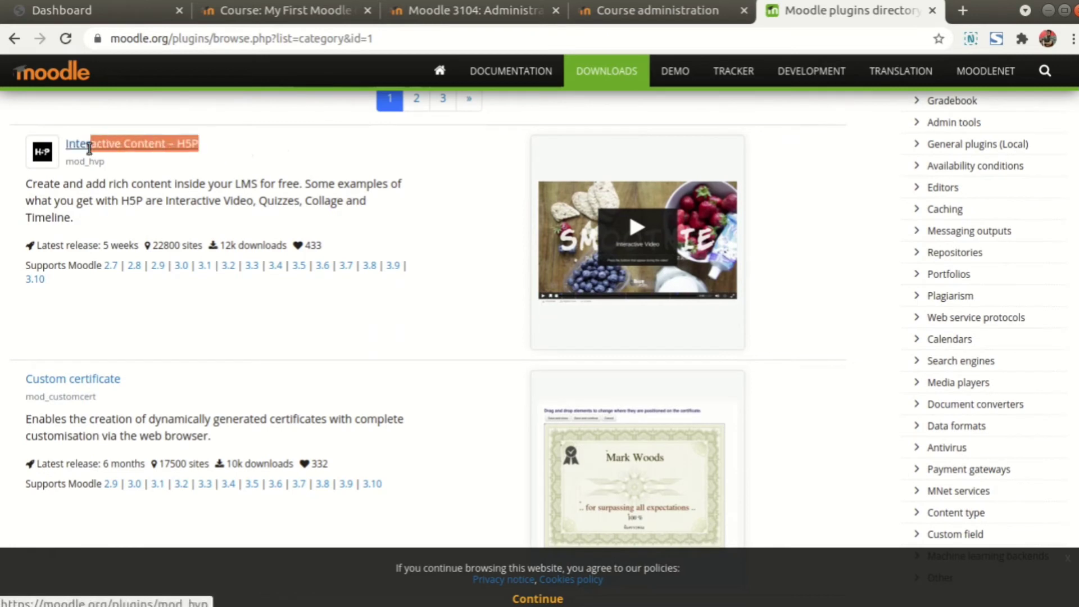
left_click_drag(125, 382, 160, 605)
scroll(296, 359, "down", 7)
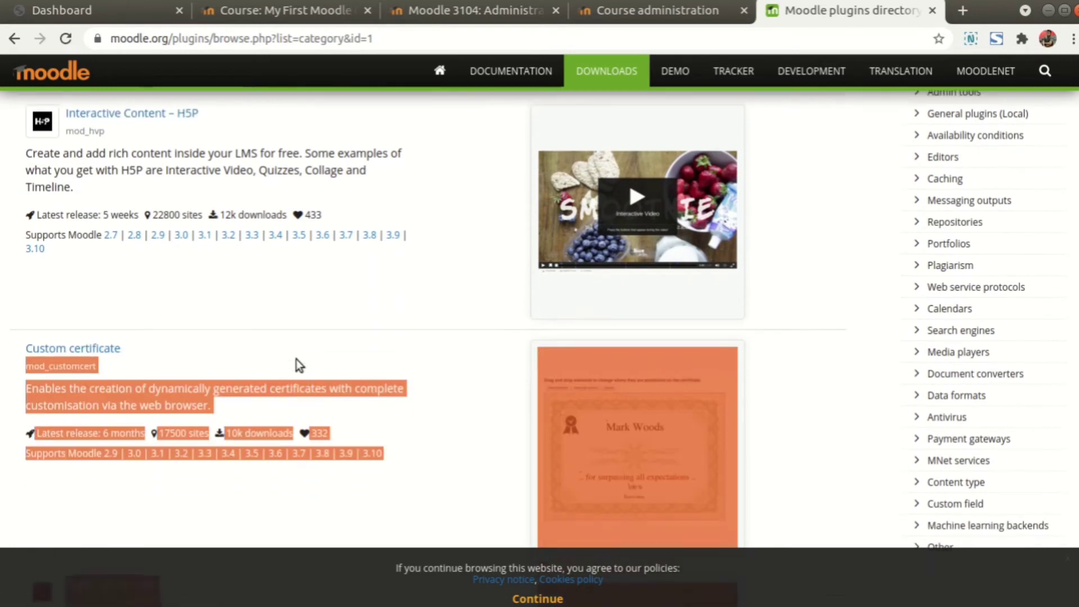
left_click(282, 238)
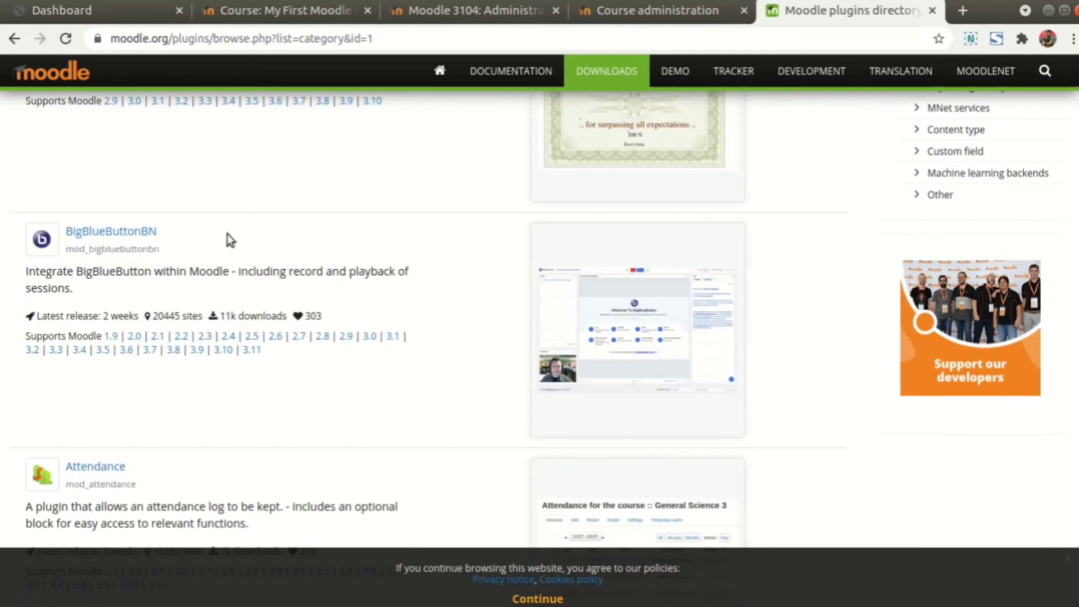
scroll(276, 292, "down", 11)
scroll(280, 309, "down", 14)
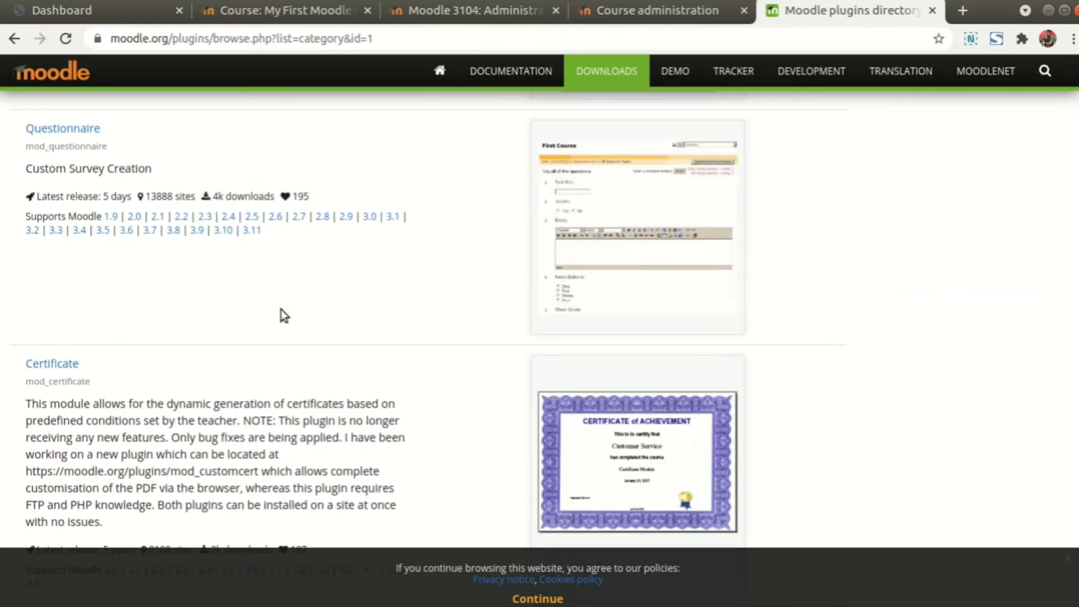
scroll(285, 337, "down", 12)
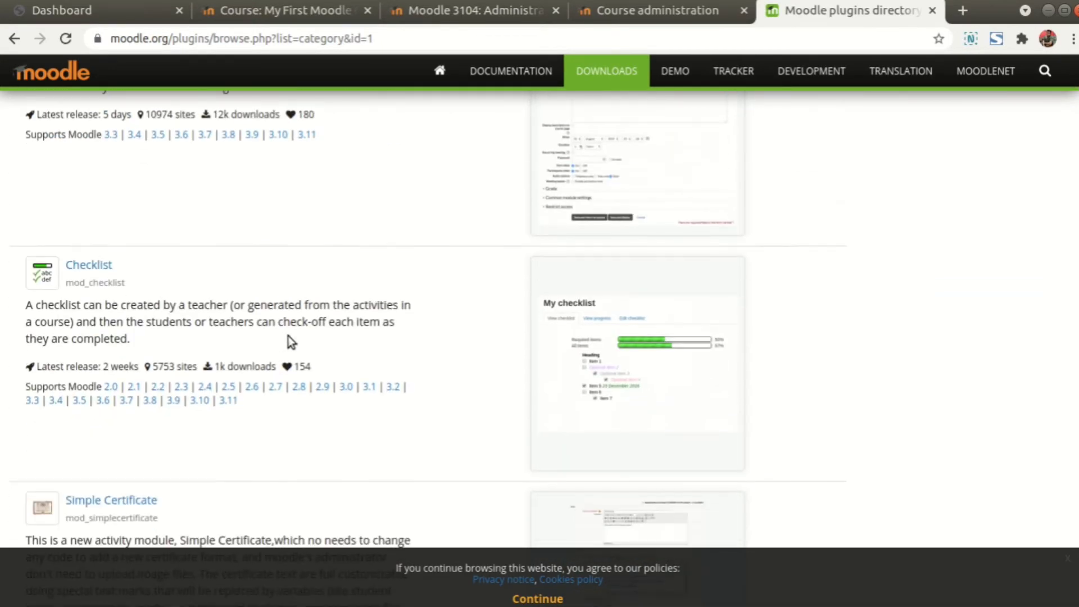
scroll(300, 427, "down", 10)
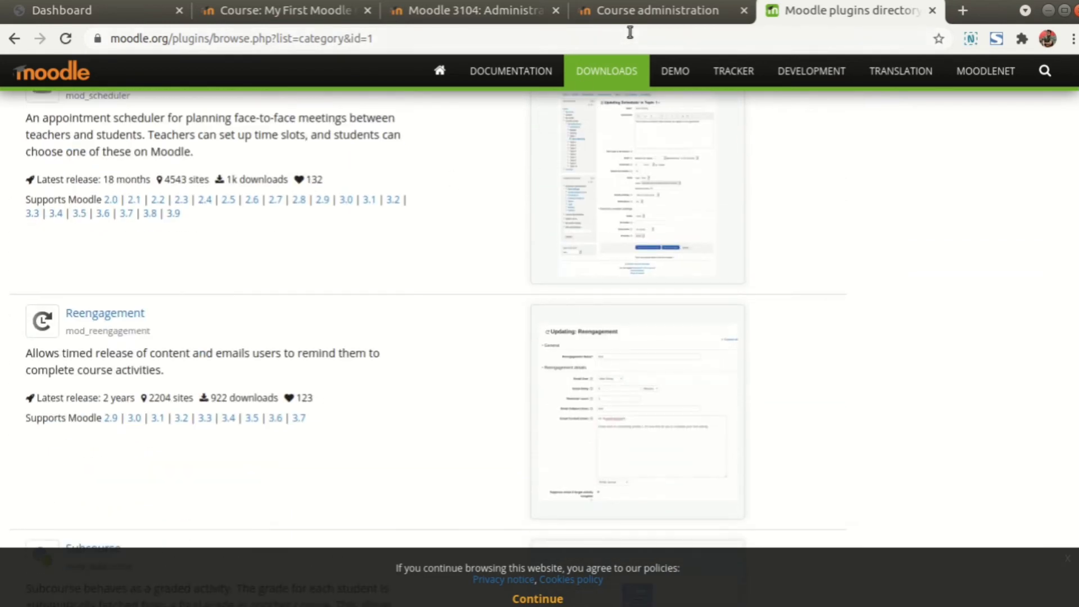
- Return to the course's activity chooser, read the File resource's description and go back to the full list
left_click(677, 16)
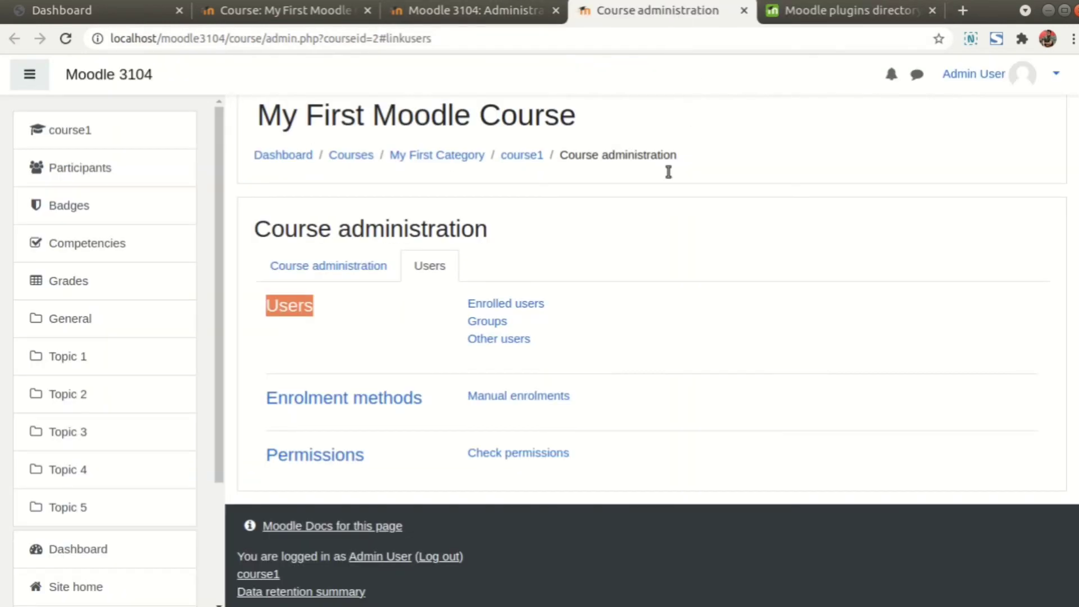
left_click(322, 17)
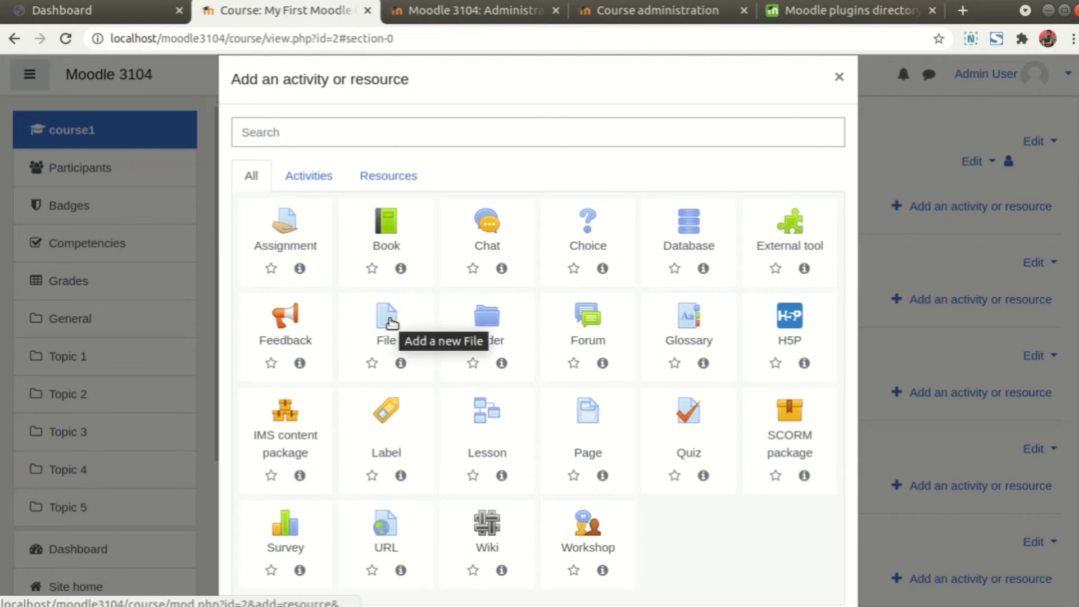
left_click(400, 362)
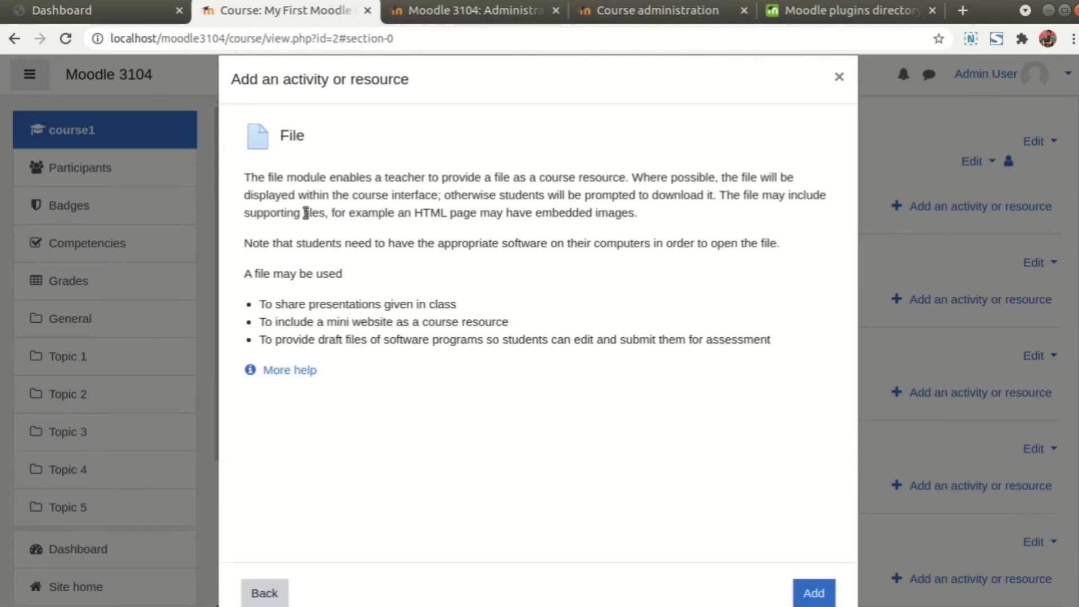
left_click_drag(242, 179, 813, 242)
right_click(584, 191)
left_click(600, 204)
left_click(593, 335)
left_click_drag(619, 381, 255, 179)
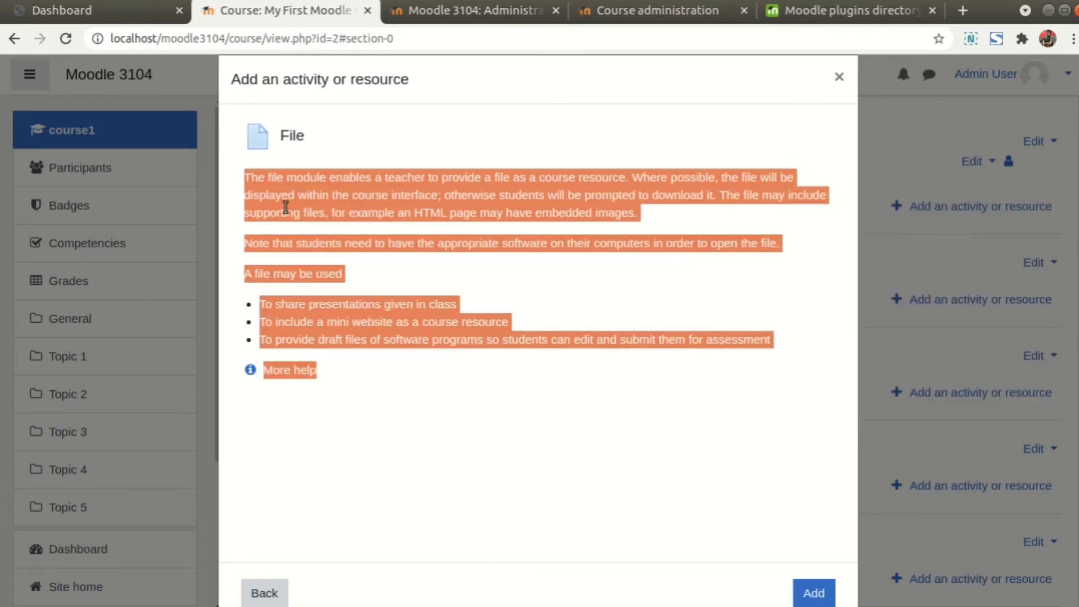
left_click(263, 587)
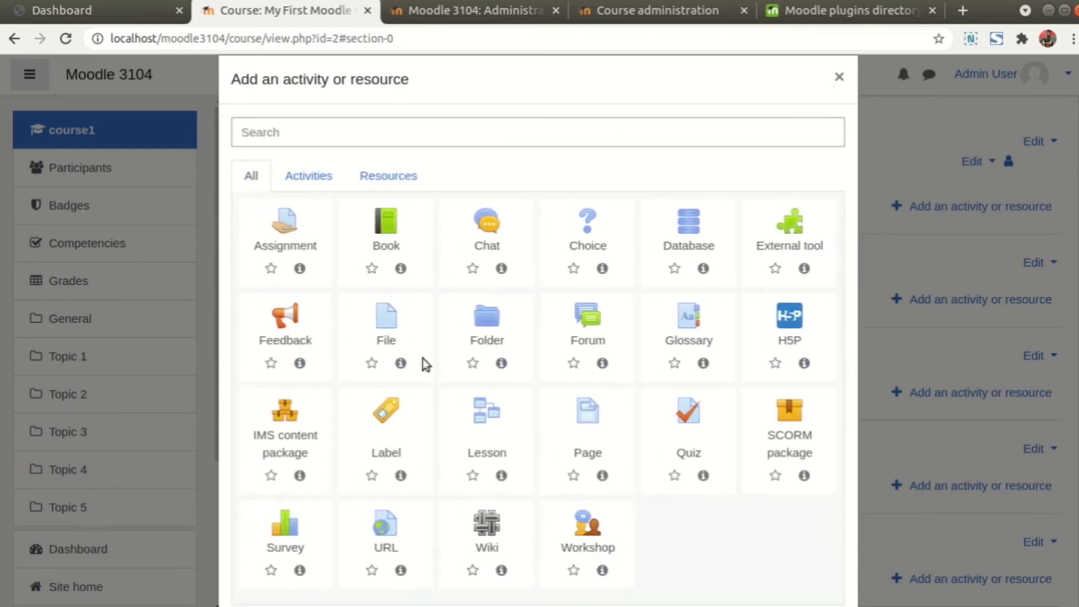
- Start a new File resource in Topic 1 named "My secret file" with the description "do not touch it"
left_click(390, 323)
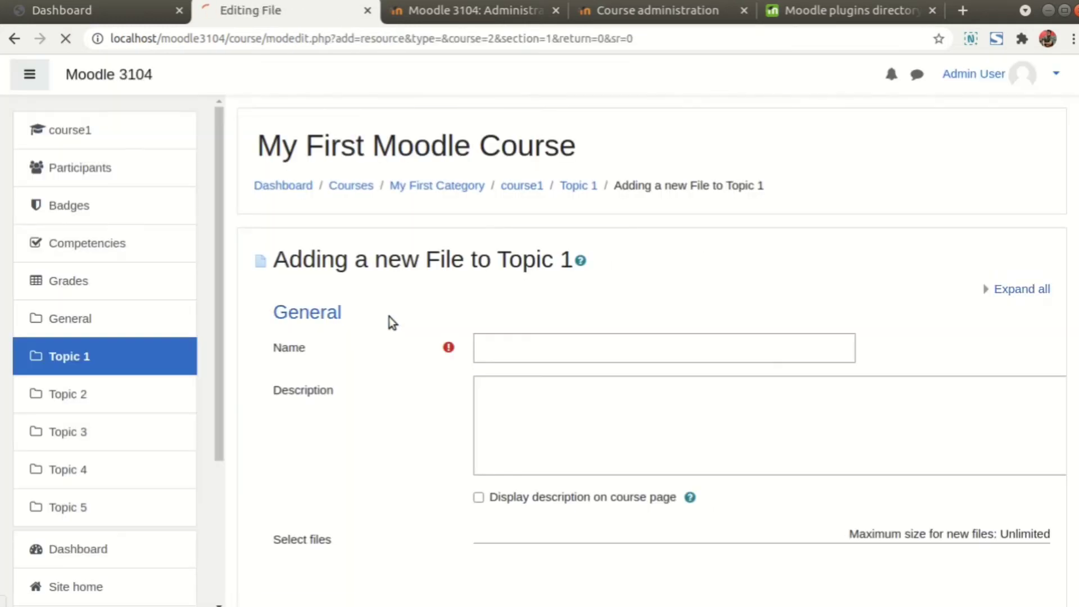
left_click(508, 307)
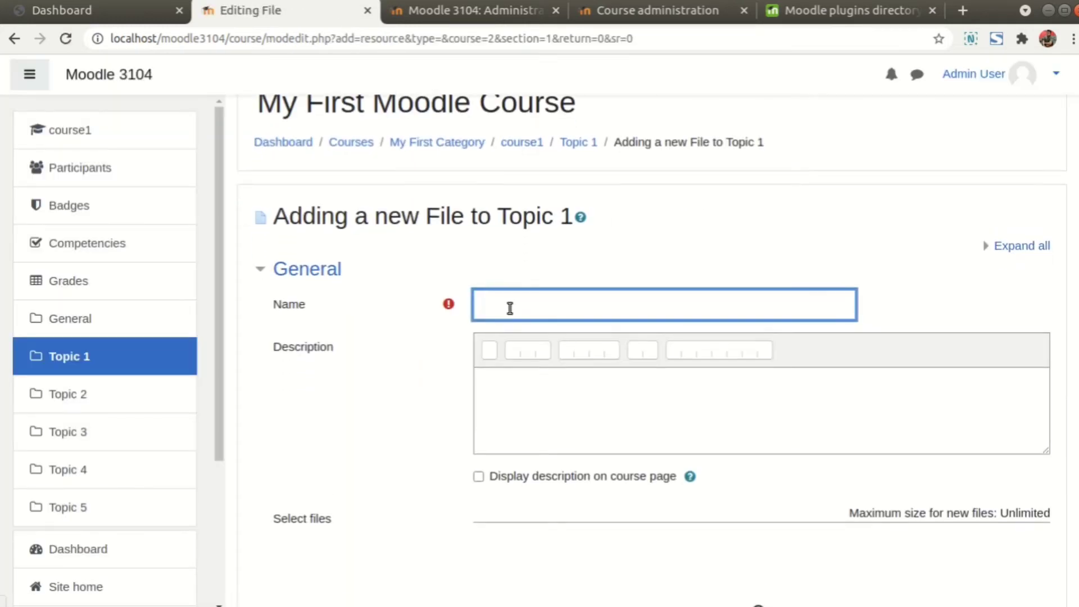
type("My secret file")
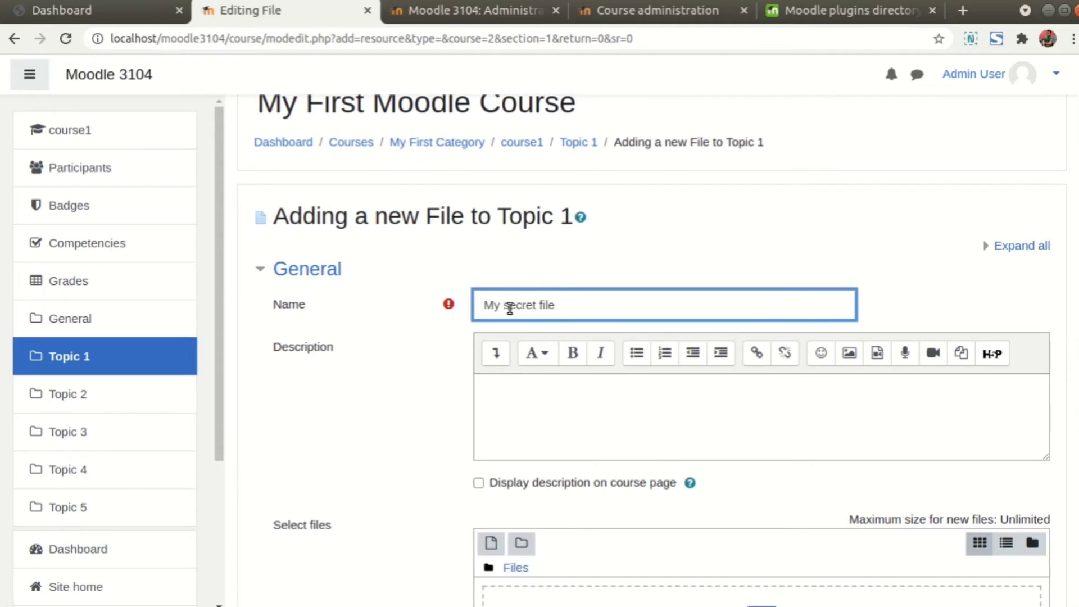
left_click(468, 310)
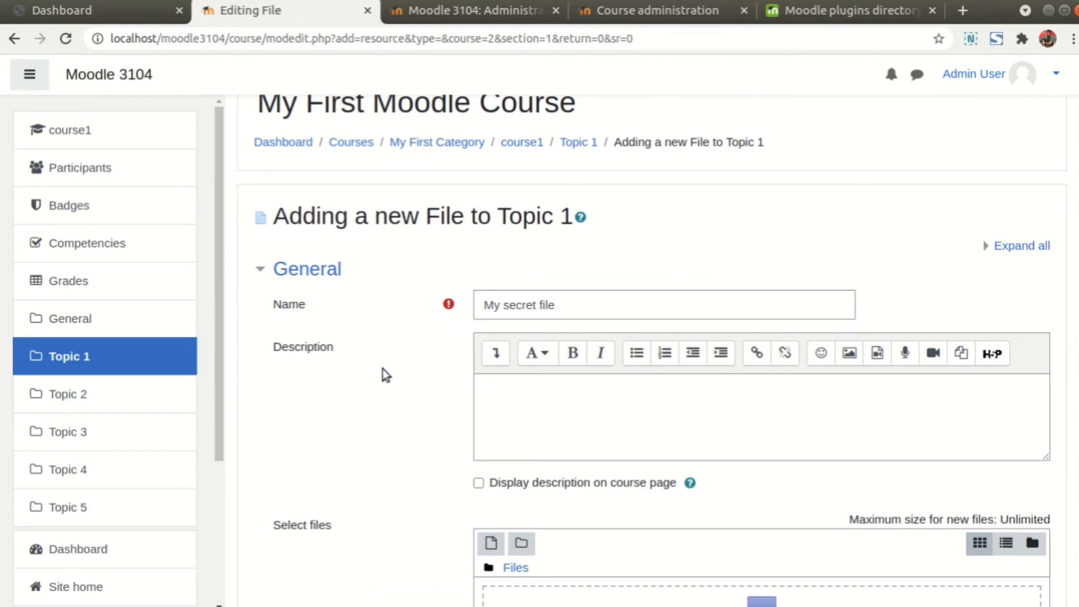
left_click(613, 409)
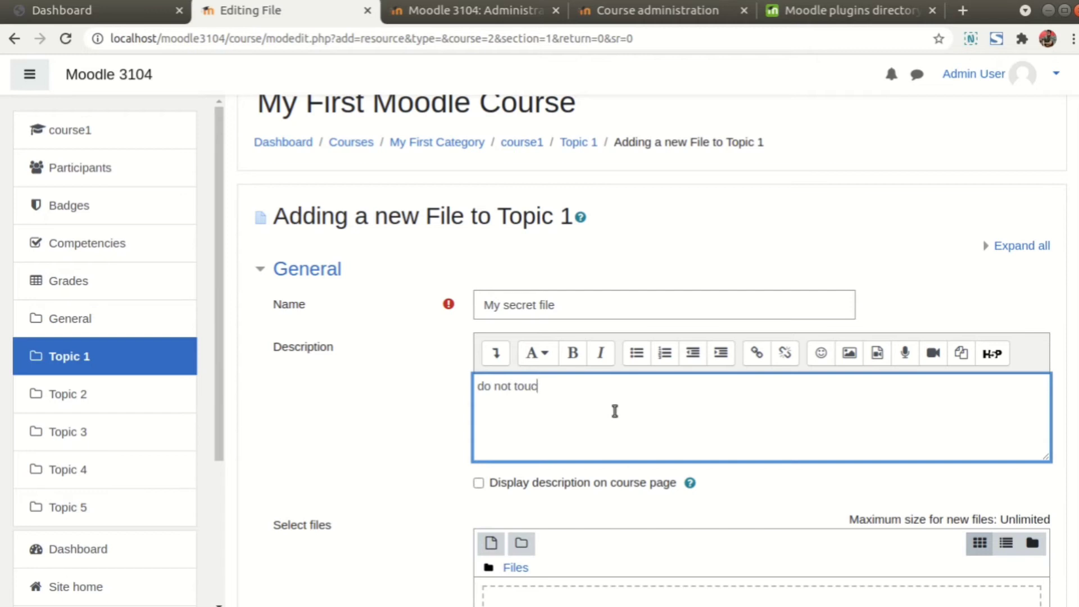
left_click(621, 523)
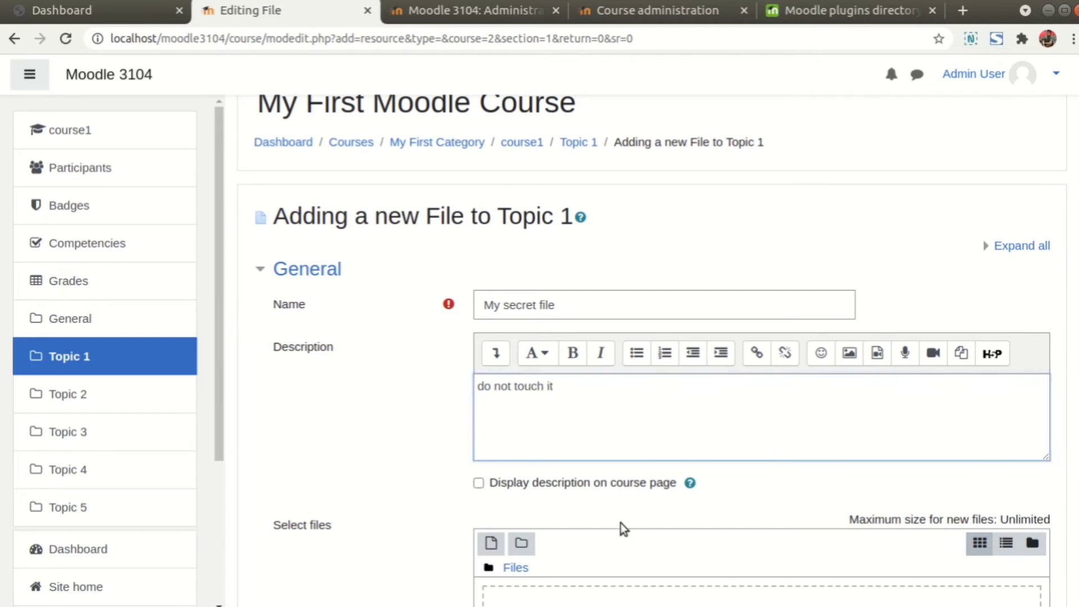
- Upload Algebra1A_FYI.imscc from the Downloads folder as the resource's file
scroll(560, 457, "down", 5)
left_click(491, 332)
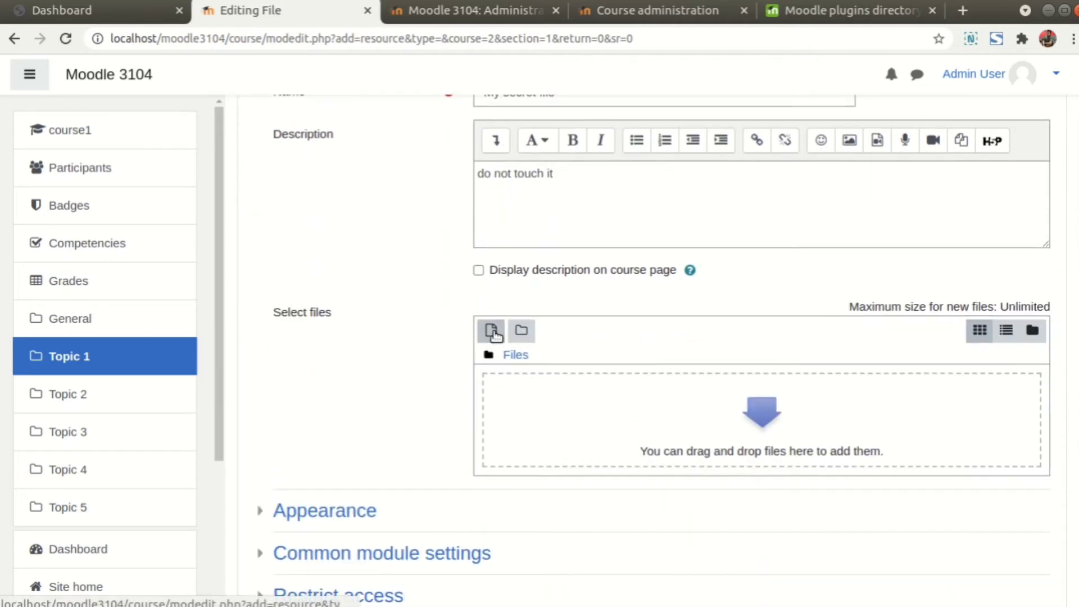
left_click(442, 274)
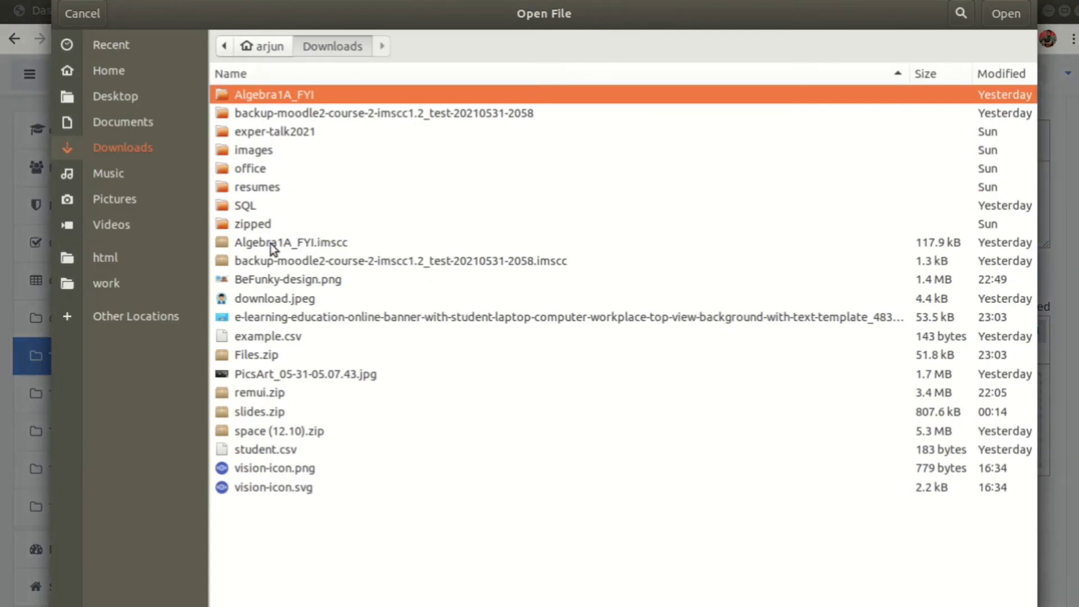
left_click(300, 246)
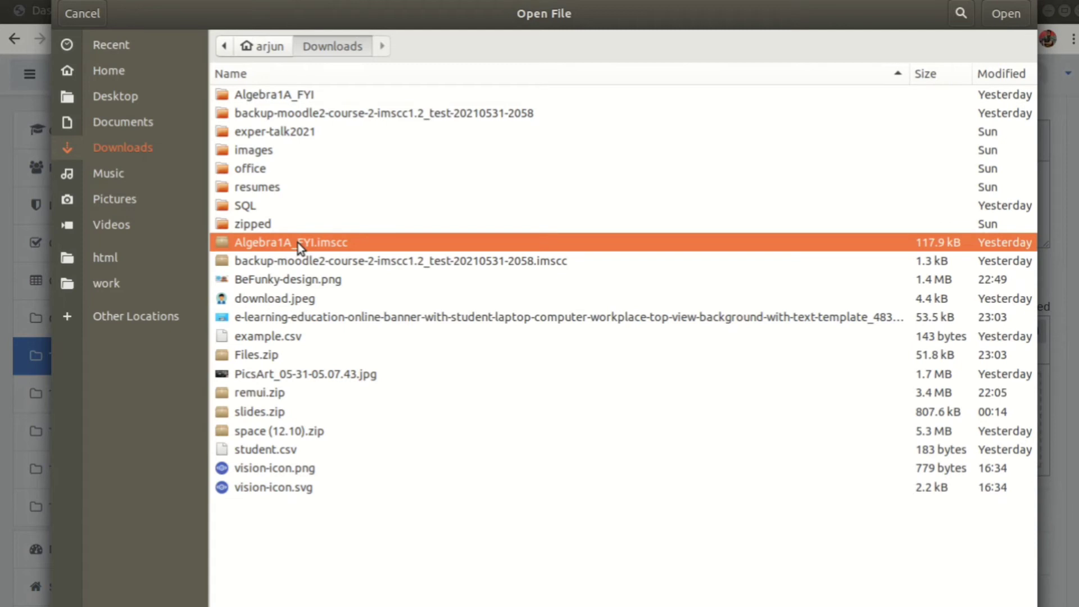
left_click(1006, 14)
left_click(628, 534)
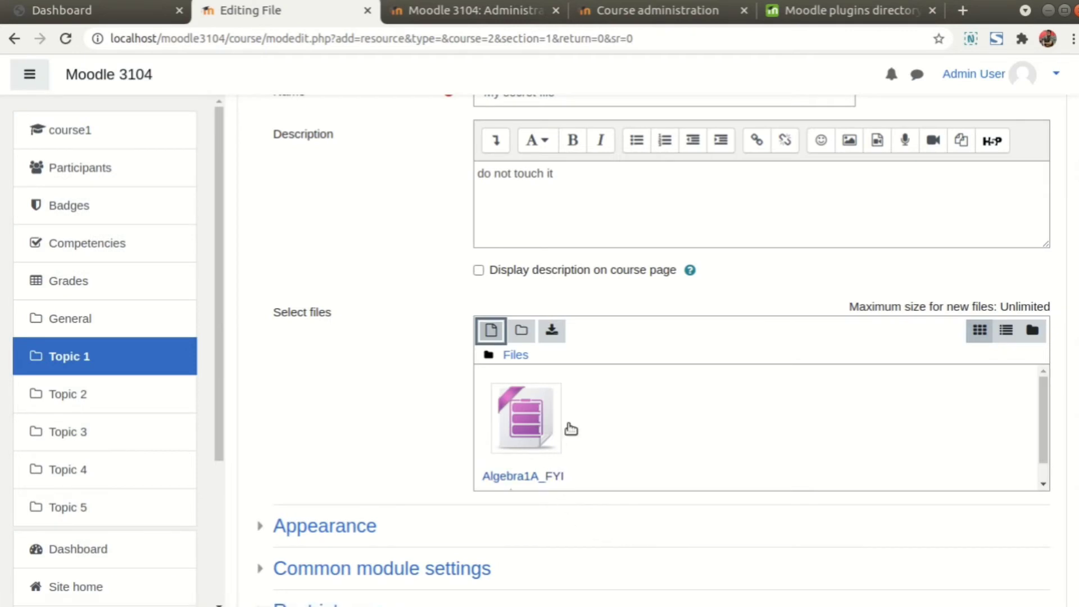
- Expand the Appearance settings and examine the Display setting's help text and its available options
scroll(356, 404, "down", 3)
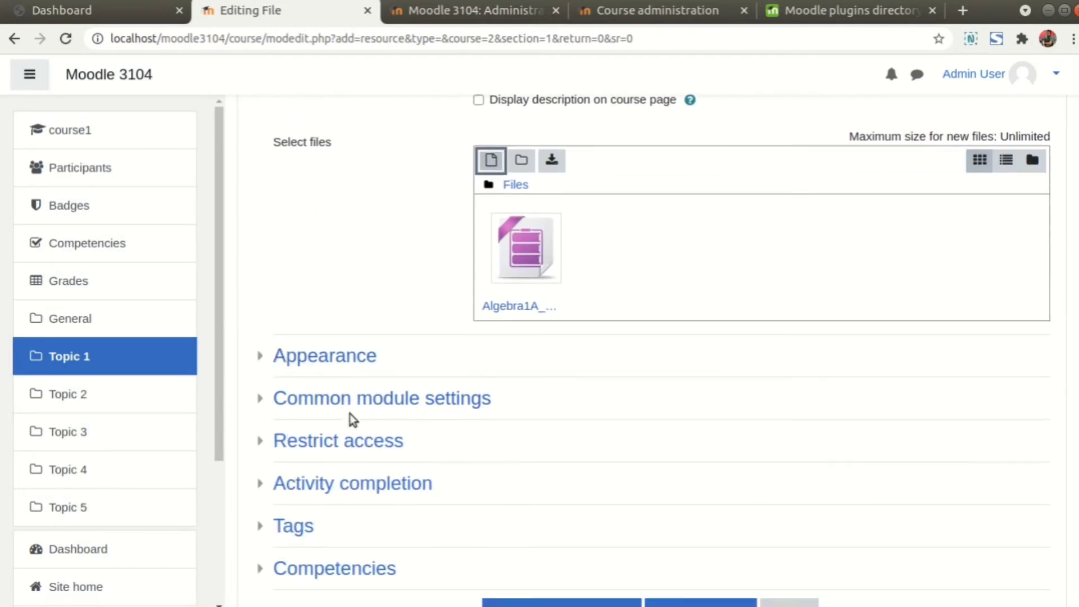
left_click(259, 355)
scroll(495, 360, "down", 1)
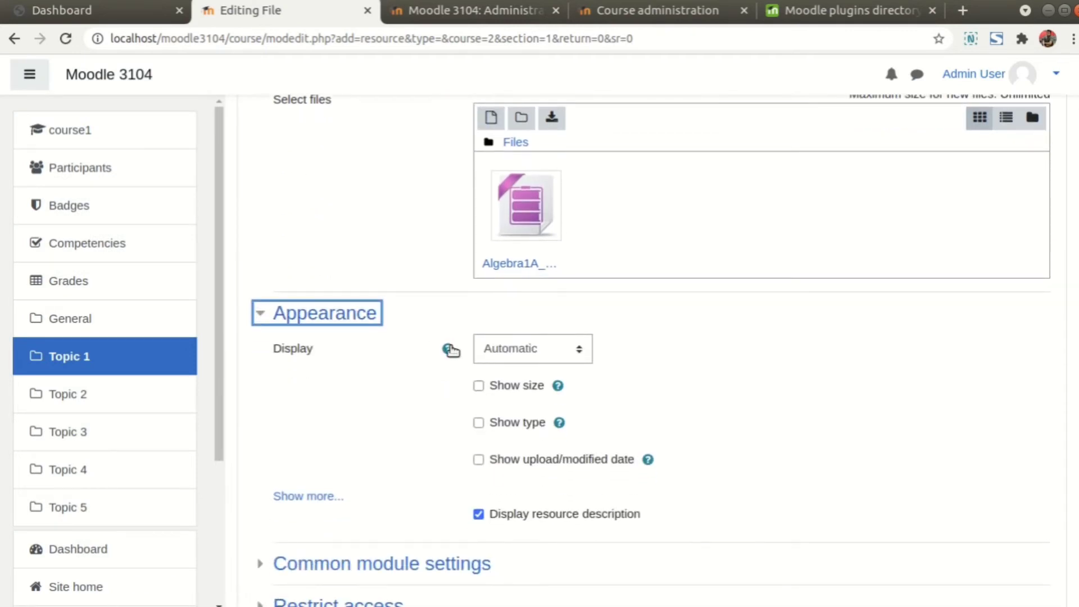
left_click(449, 350)
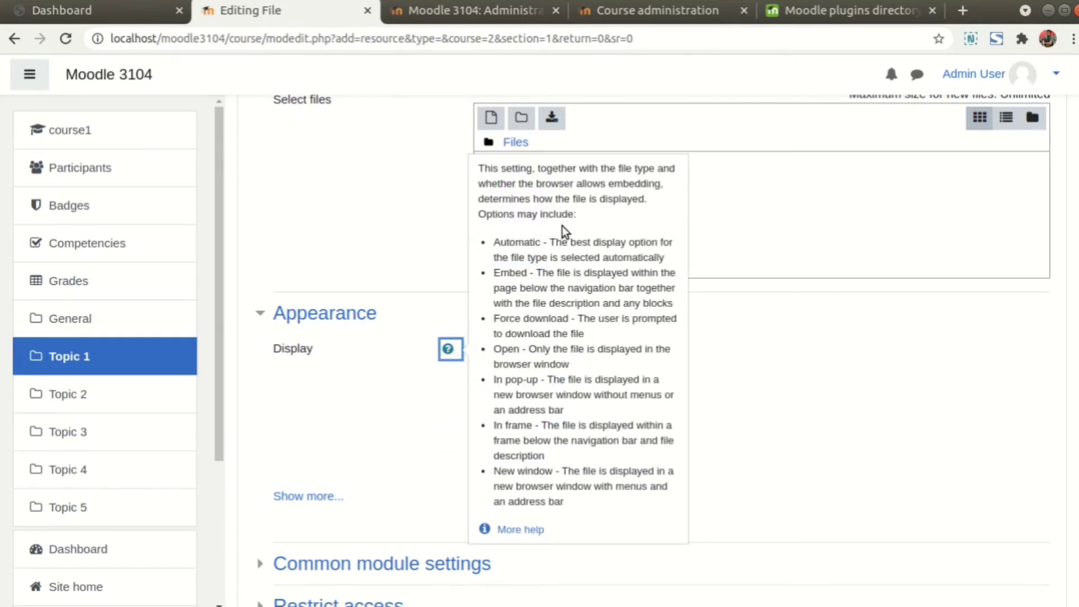
left_click(402, 406)
left_click(525, 350)
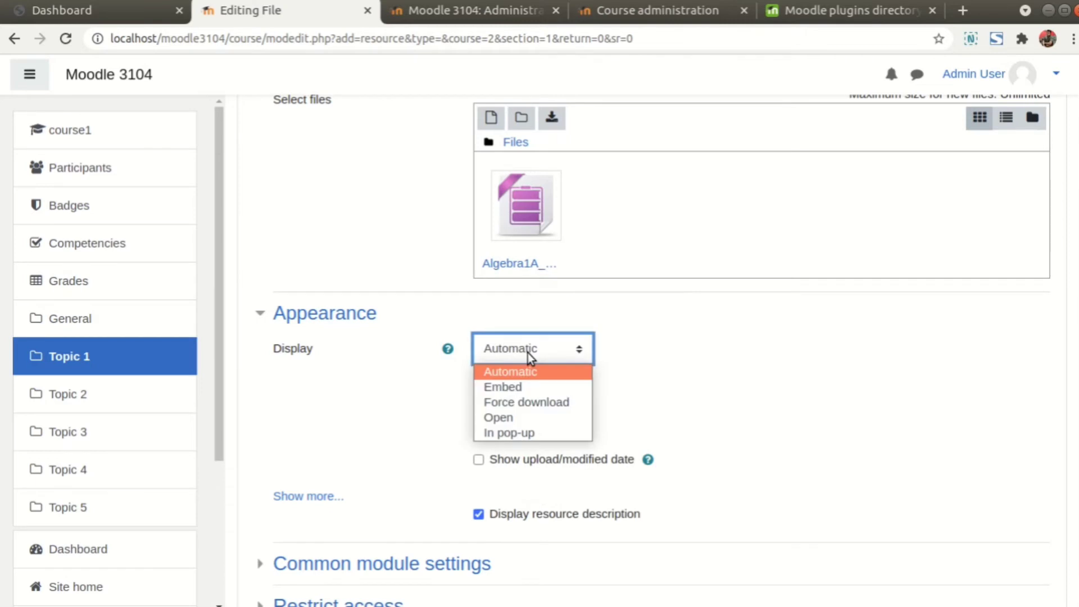
left_click(681, 392)
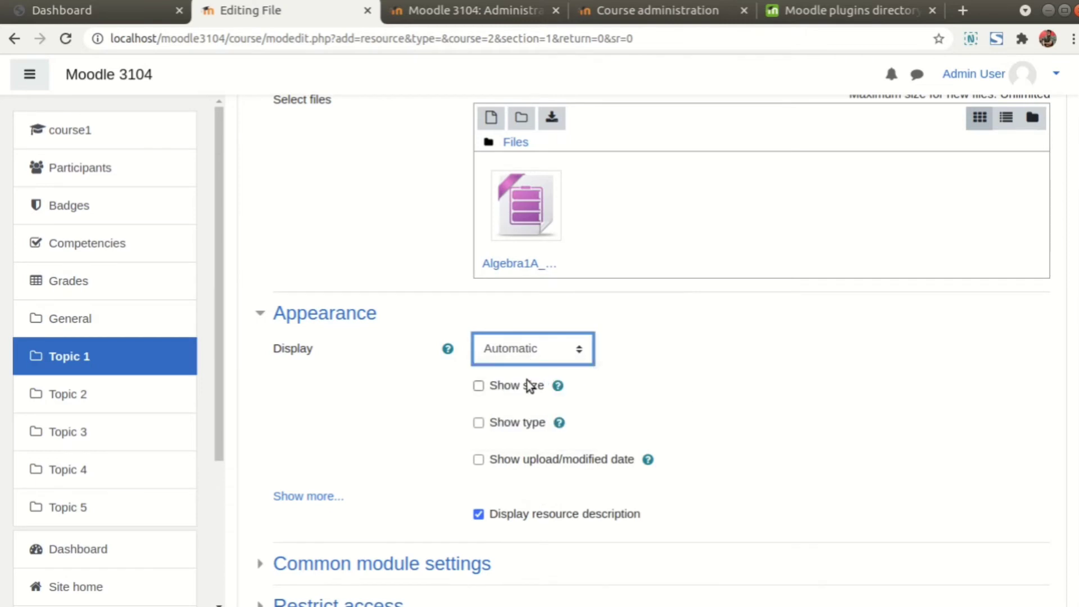
- Turn on showing the size, type and upload/modified date for the file resource
left_click(478, 386)
left_click(480, 422)
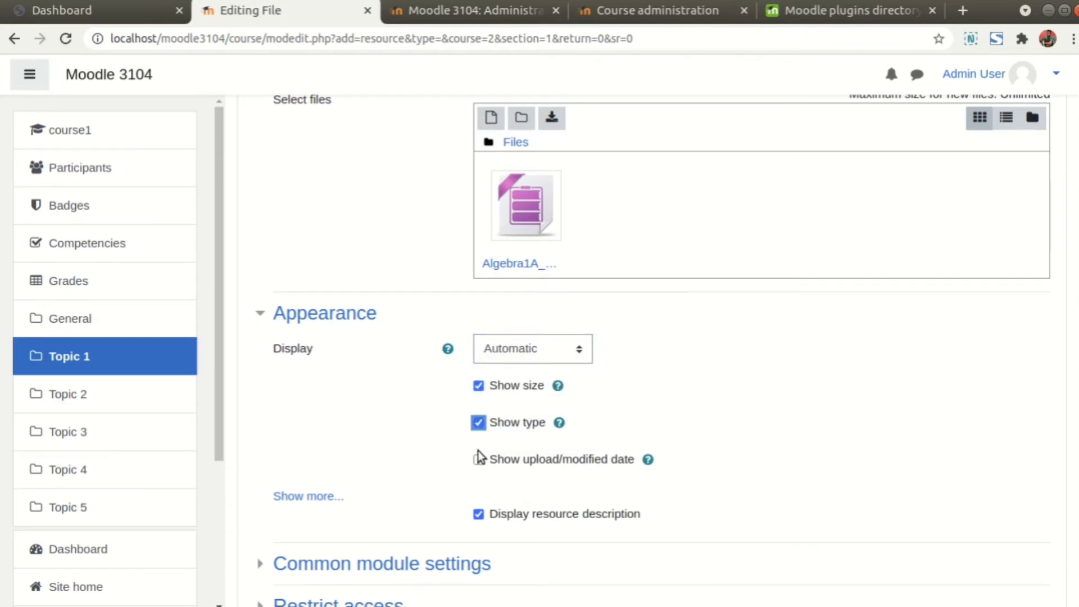
left_click(478, 459)
- Reveal the additional appearance options and keep the filters on file content set to None
left_click(337, 496)
scroll(390, 455, "down", 2)
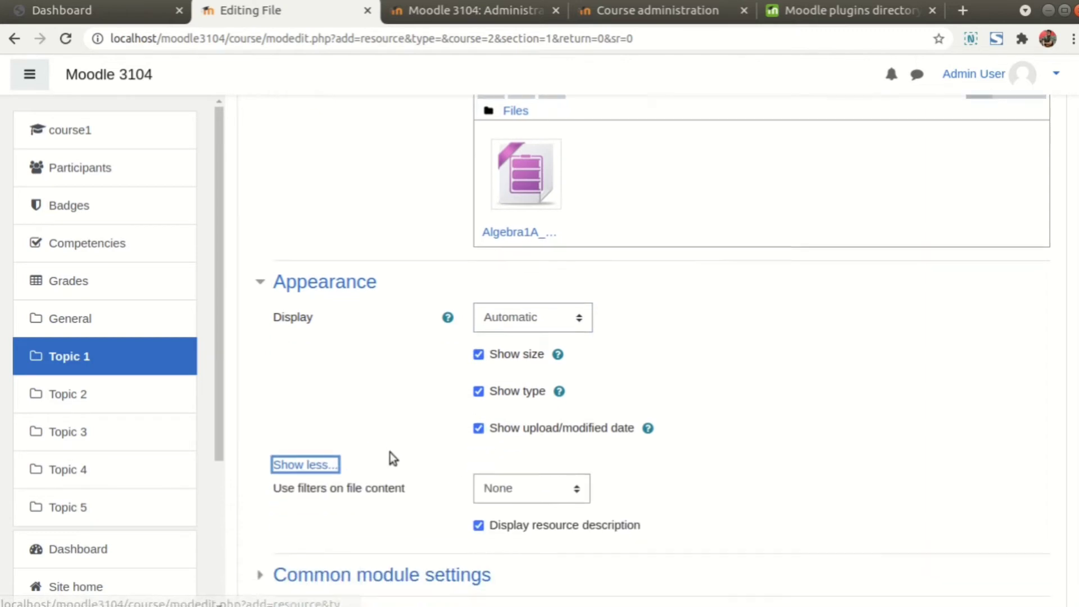
left_click(519, 432)
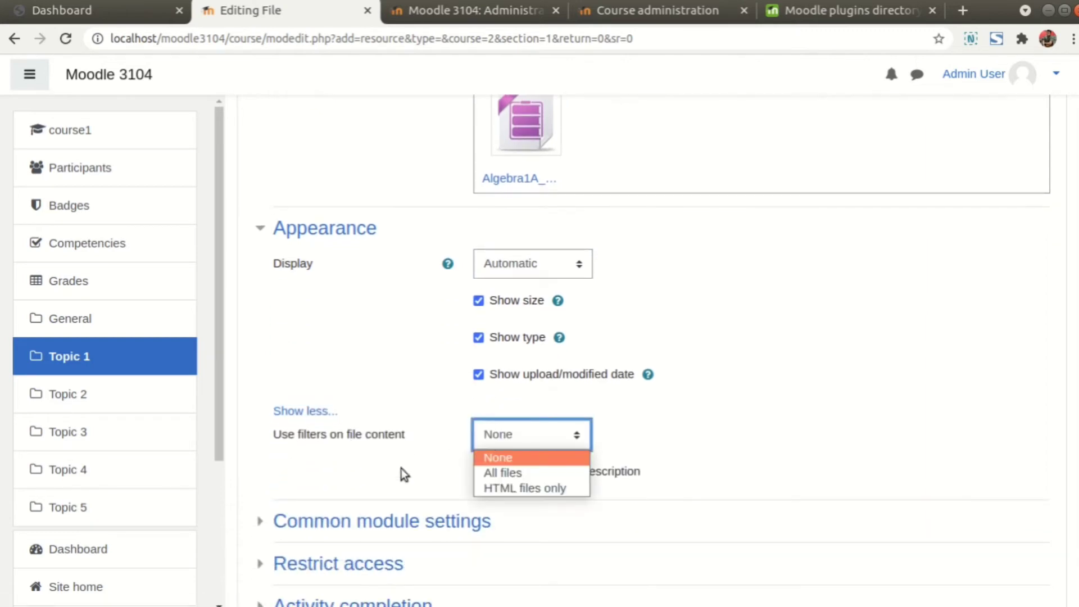
left_click(480, 455)
scroll(463, 452, "down", 1)
- Expand the common module settings to view them, and save and display the file resource
left_click(256, 480)
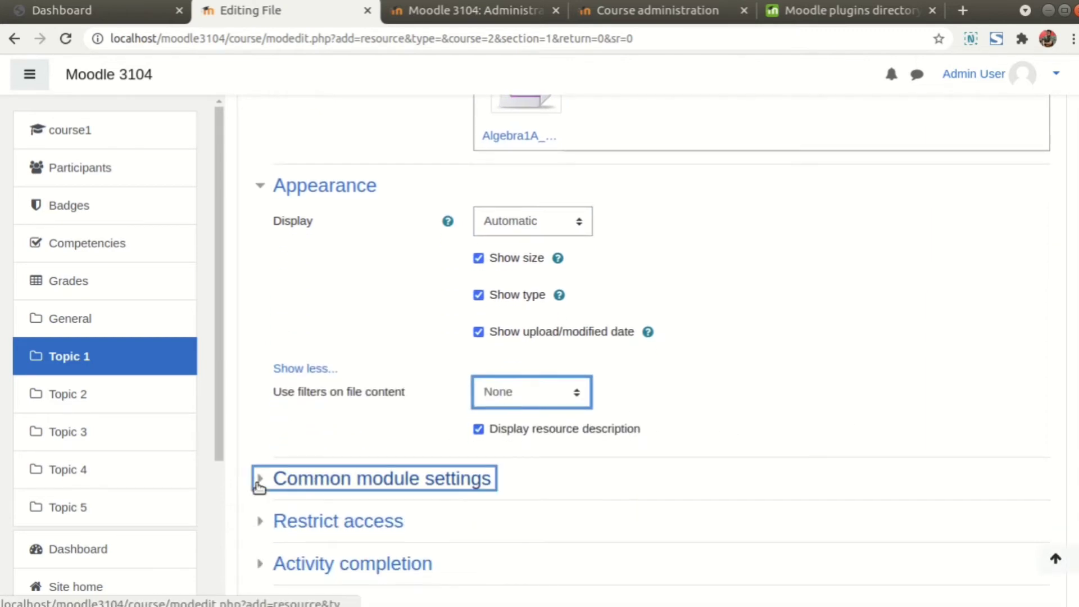
scroll(425, 419, "down", 3)
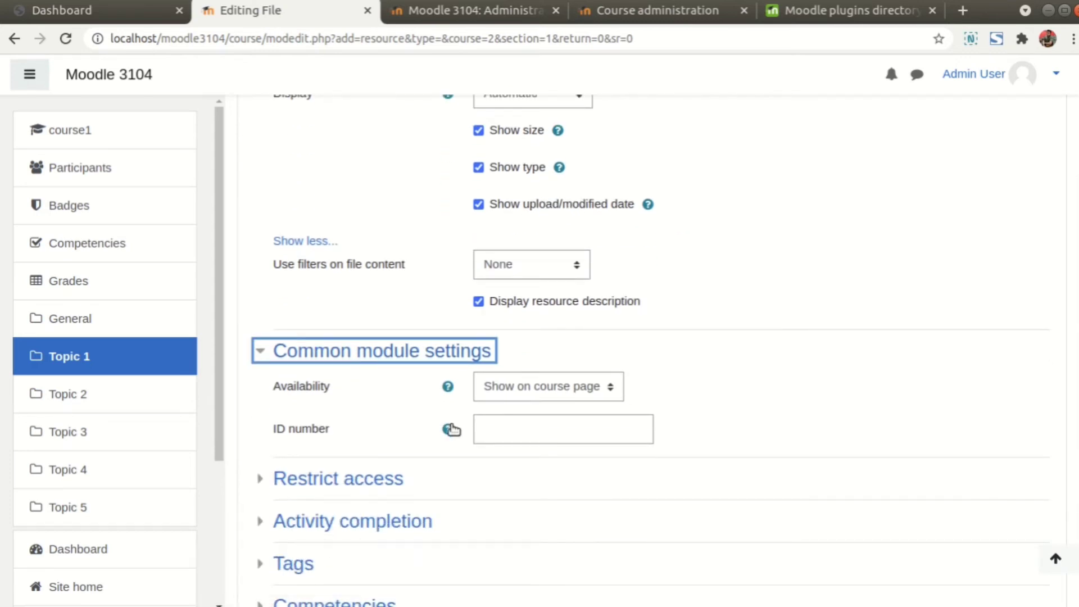
scroll(449, 433, "down", 3)
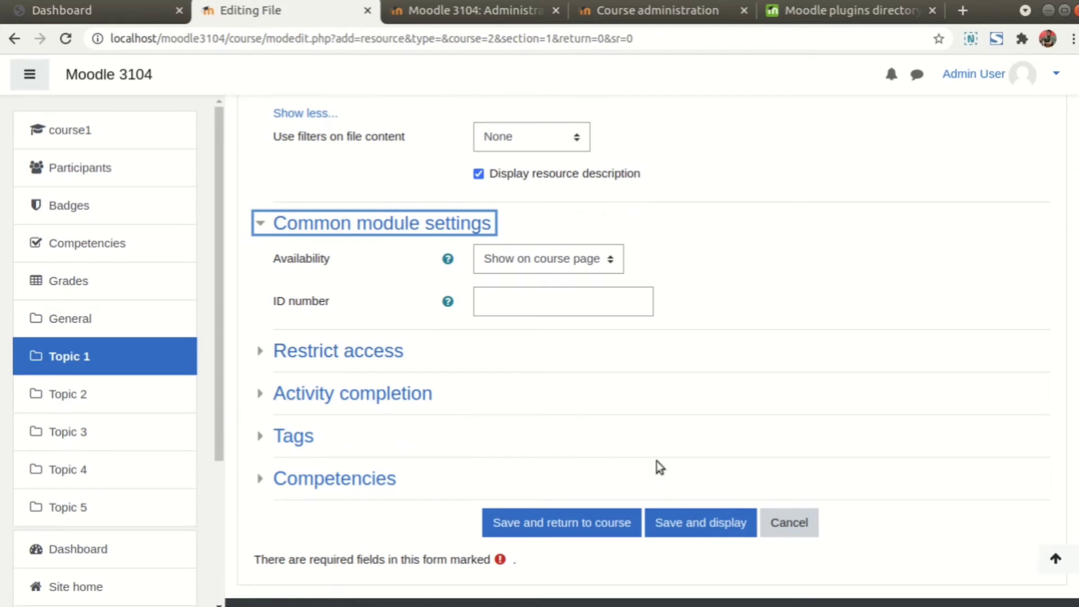
left_click(708, 530)
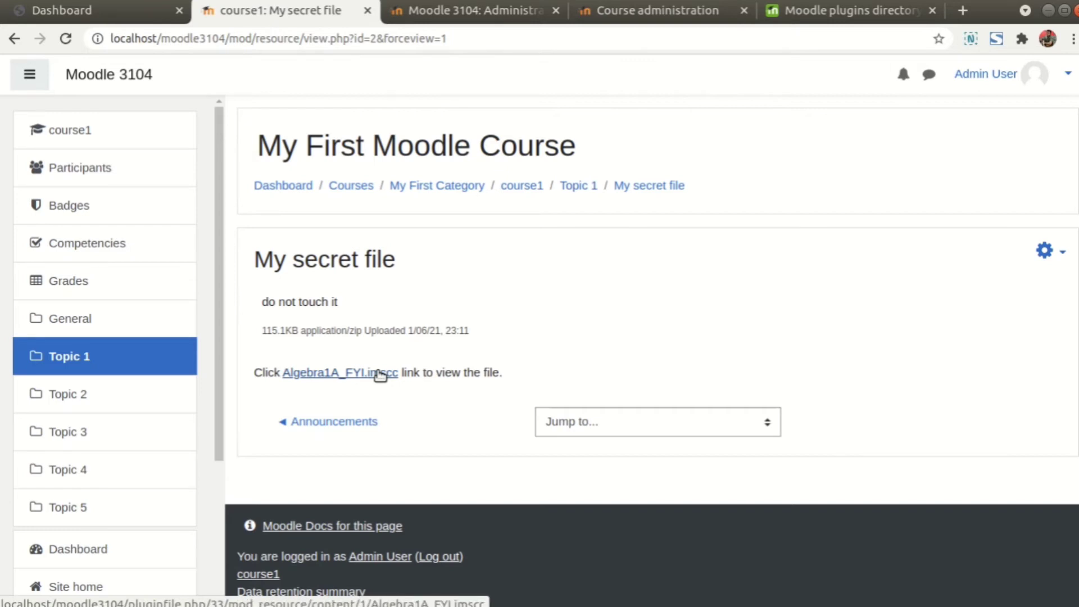
- Download Algebra1A_FYI.imscc from its resource page, dismiss the download notice and return to the course1 page
left_click_drag(522, 376, 412, 375)
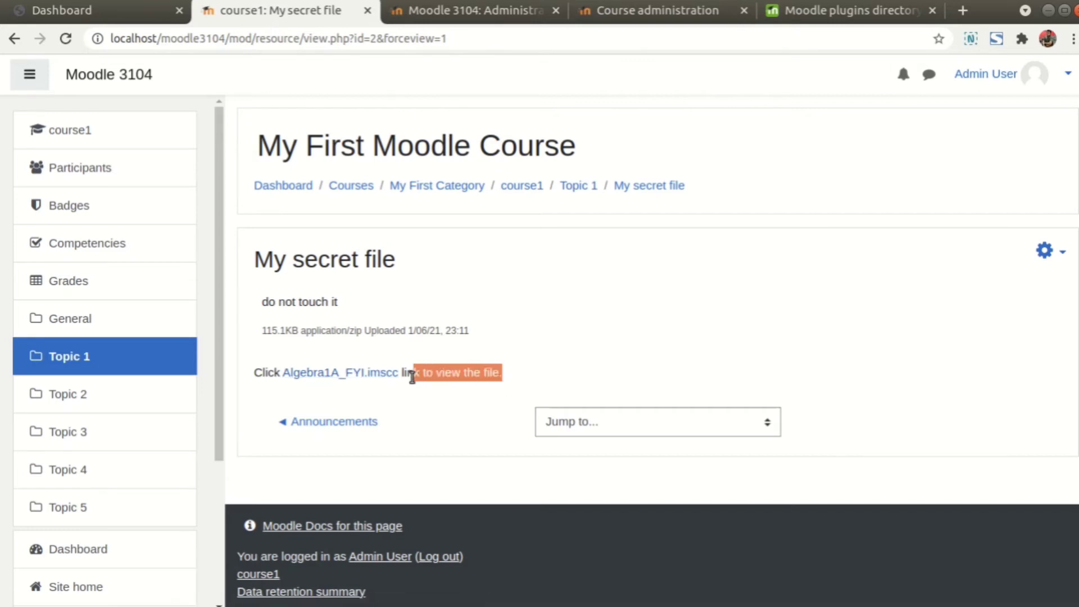
left_click(397, 376)
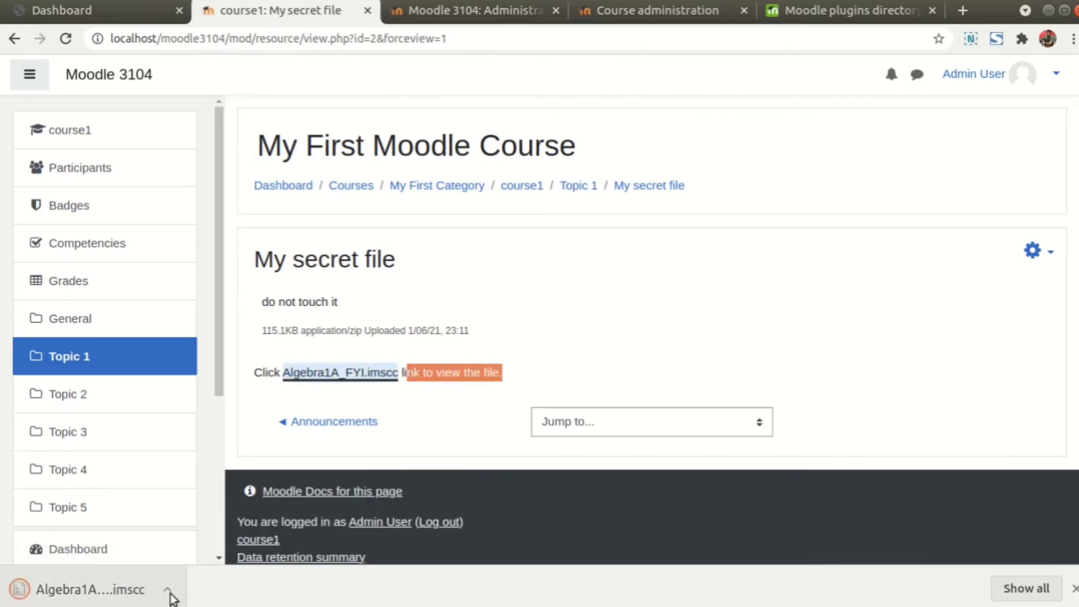
left_click(1074, 588)
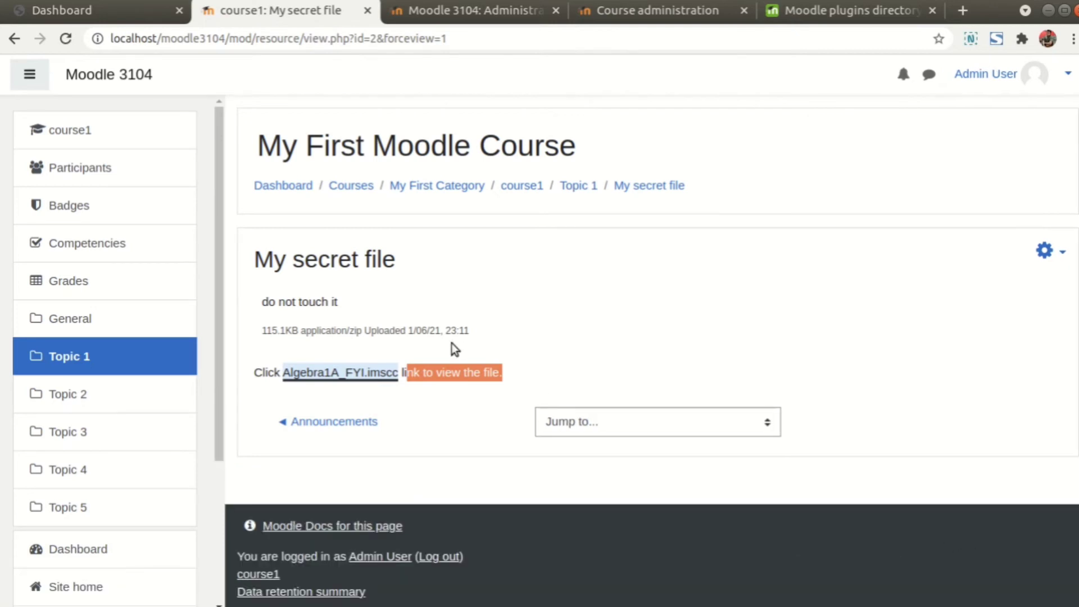
left_click(529, 188)
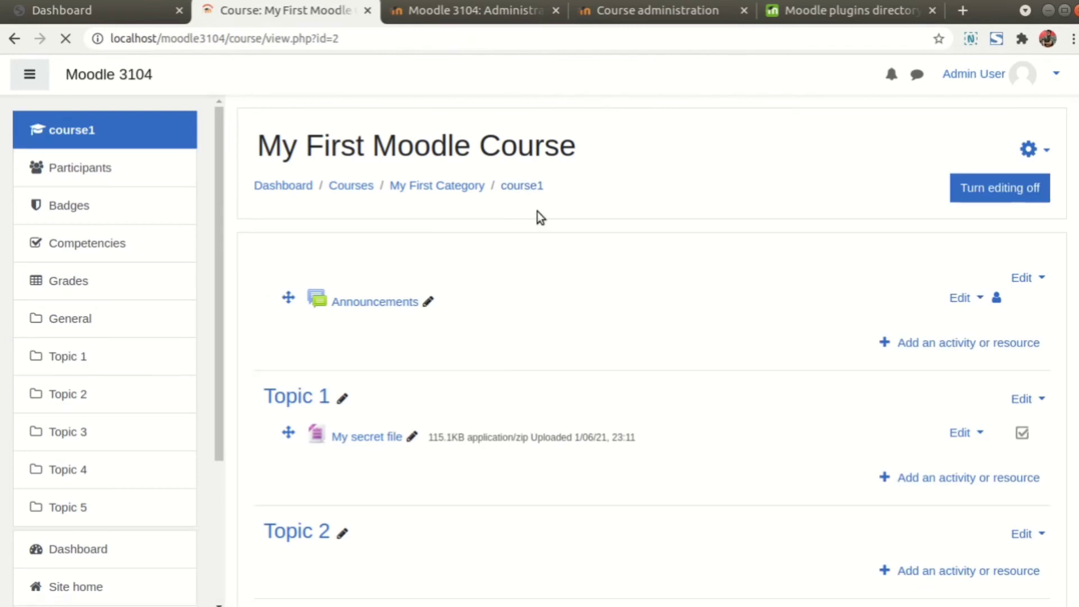
- Start a new File resource in Topic 2 and name it "My second file"
scroll(633, 285, "down", 1)
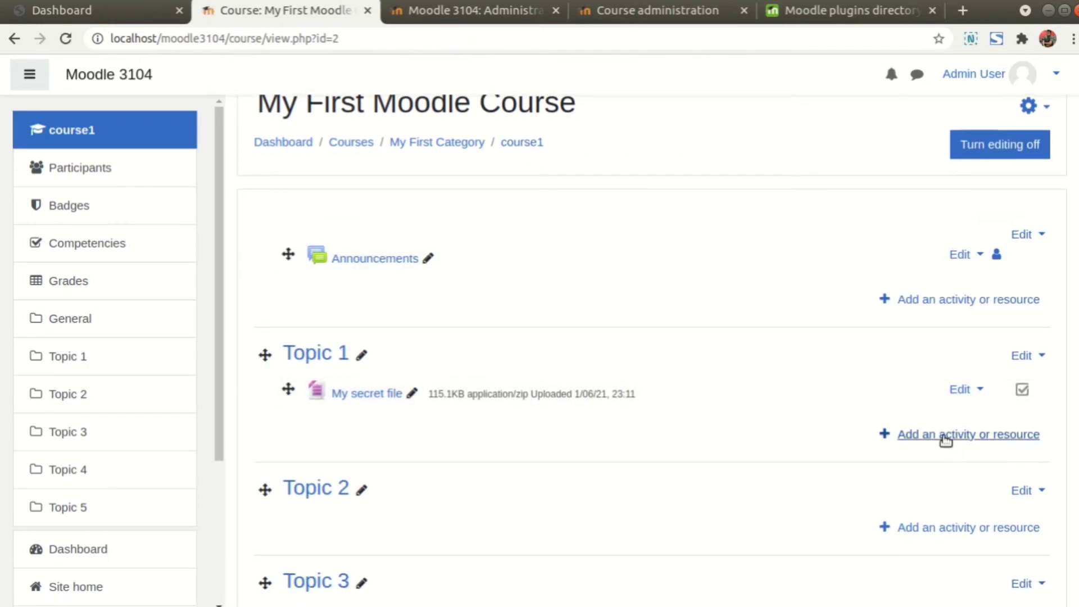
scroll(921, 444, "down", 3)
left_click(899, 402)
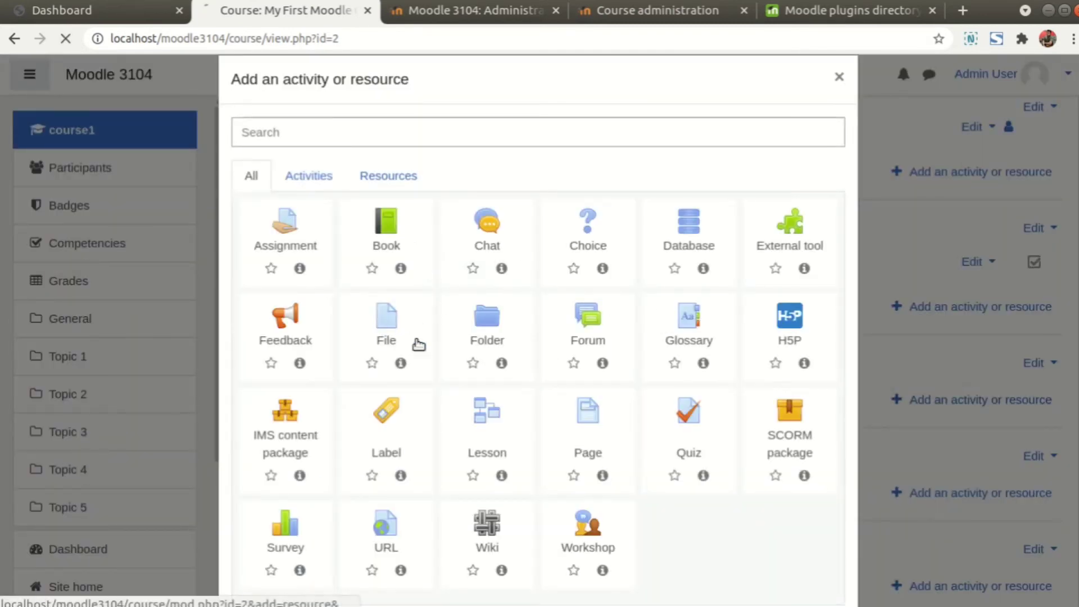
left_click(415, 344)
left_click(562, 351)
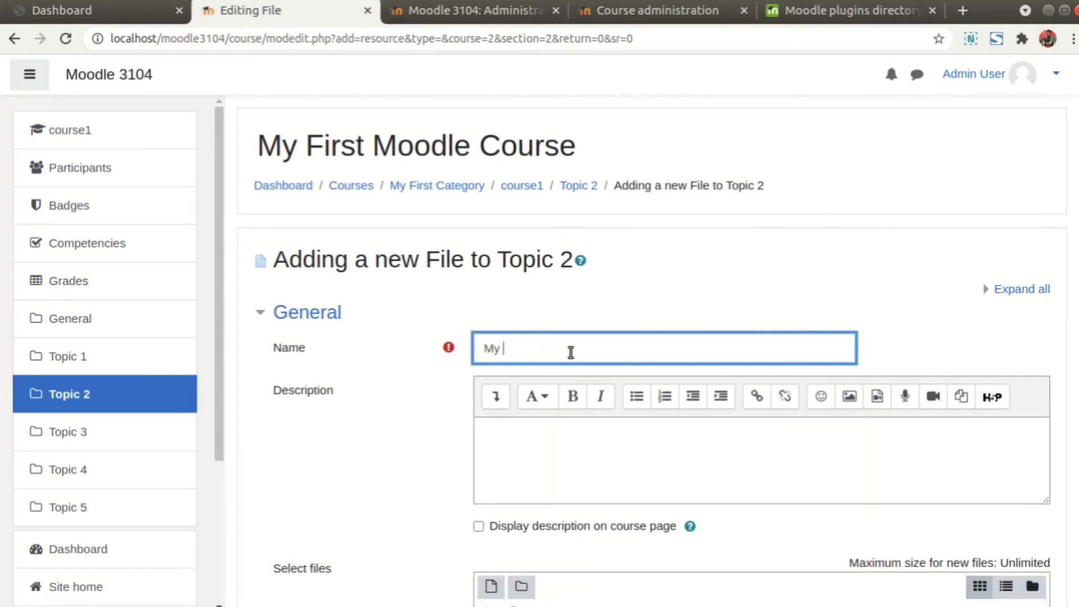
type("My second file")
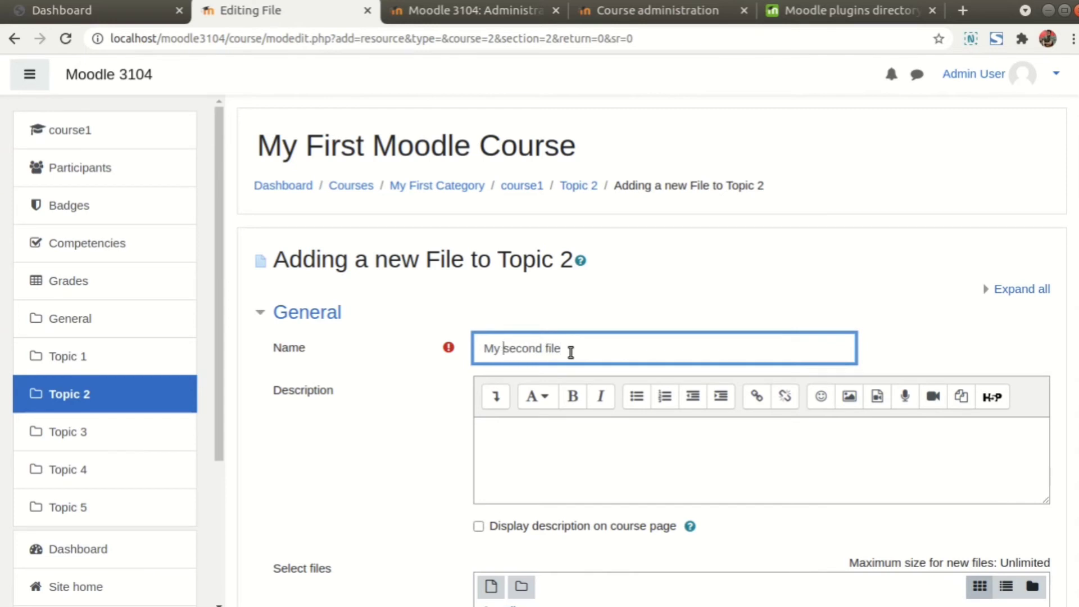
- Enter "once again ...do not try to open it" as the new file resource's description
left_click(600, 465)
type("o")
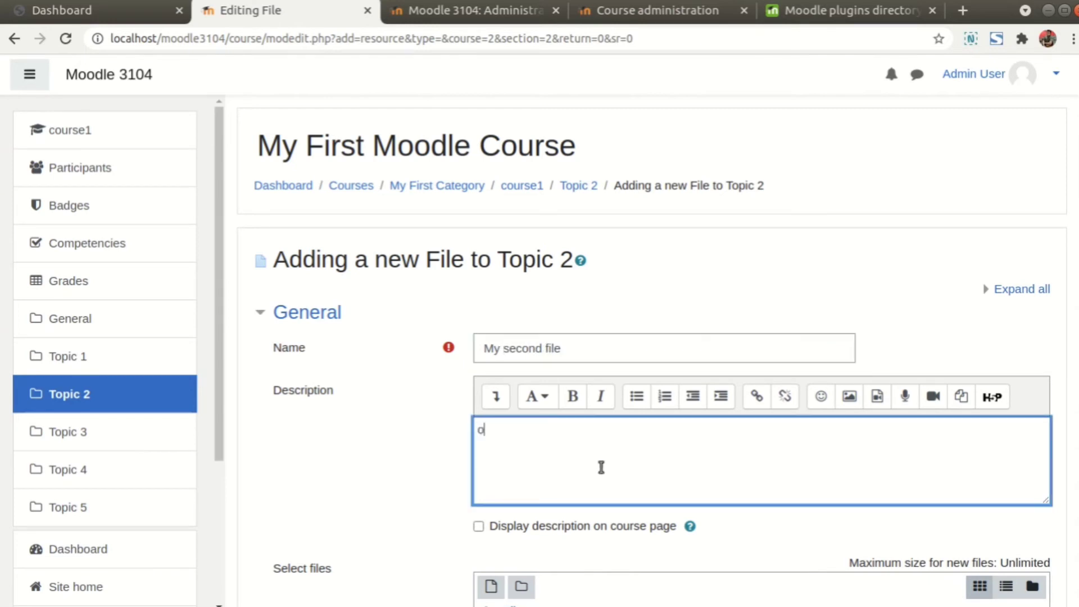
type("nce again ...do not")
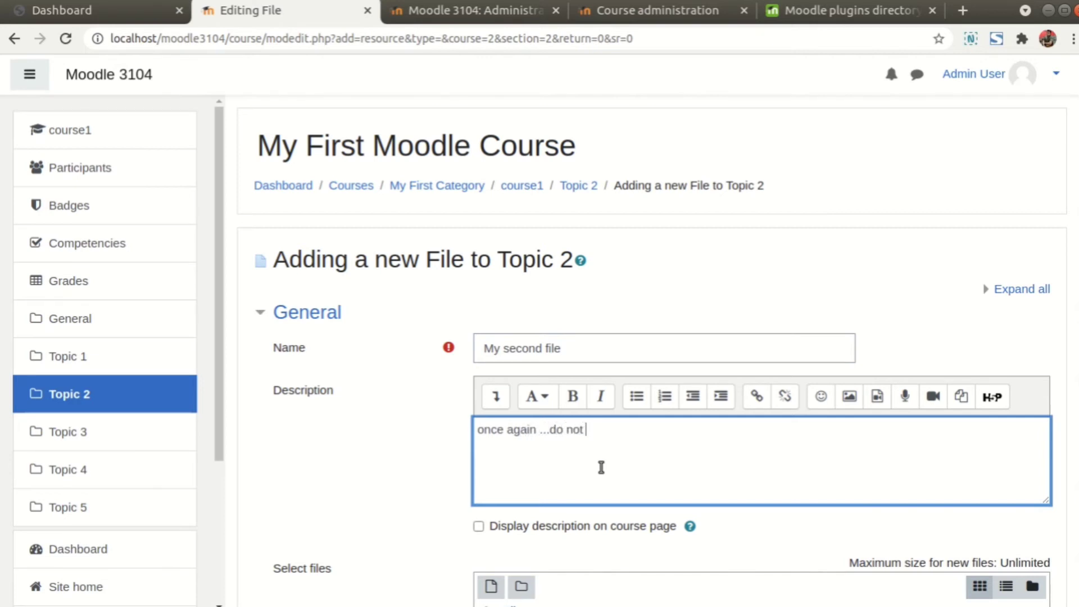
type(" try to open it")
left_click(433, 464)
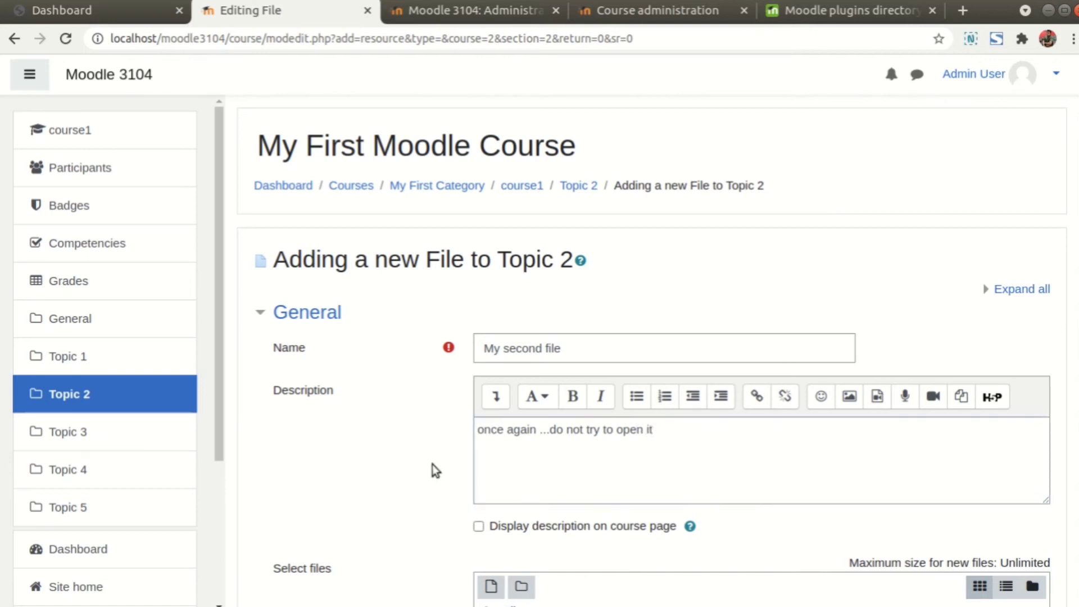
- Upload "LMS & Web.pdf" from the exper-talk2021 folder in Downloads as the resource's file
scroll(422, 451, "down", 4)
left_click(492, 376)
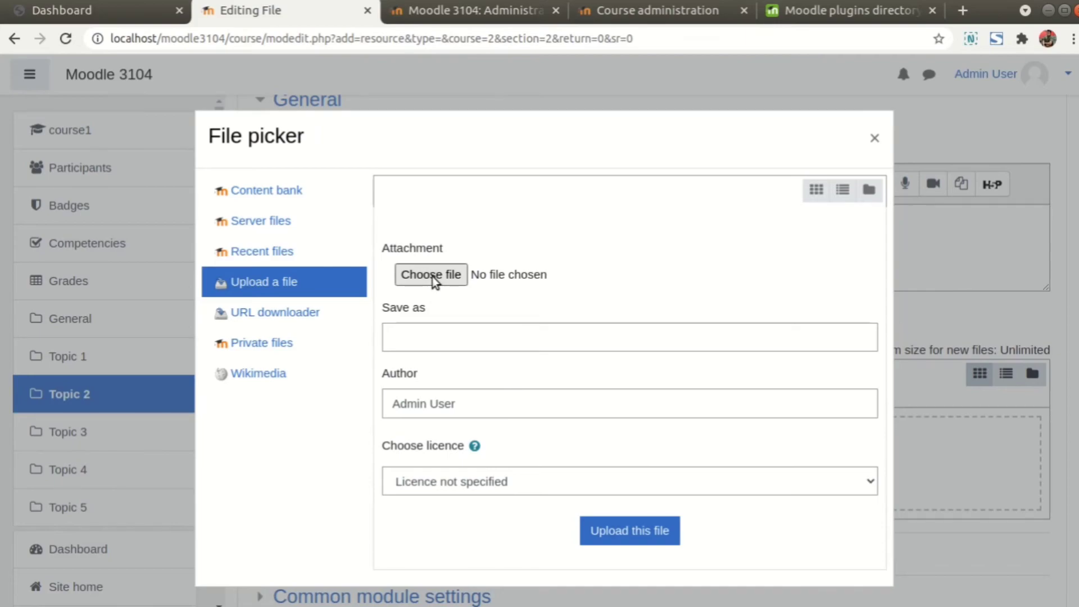
left_click(433, 276)
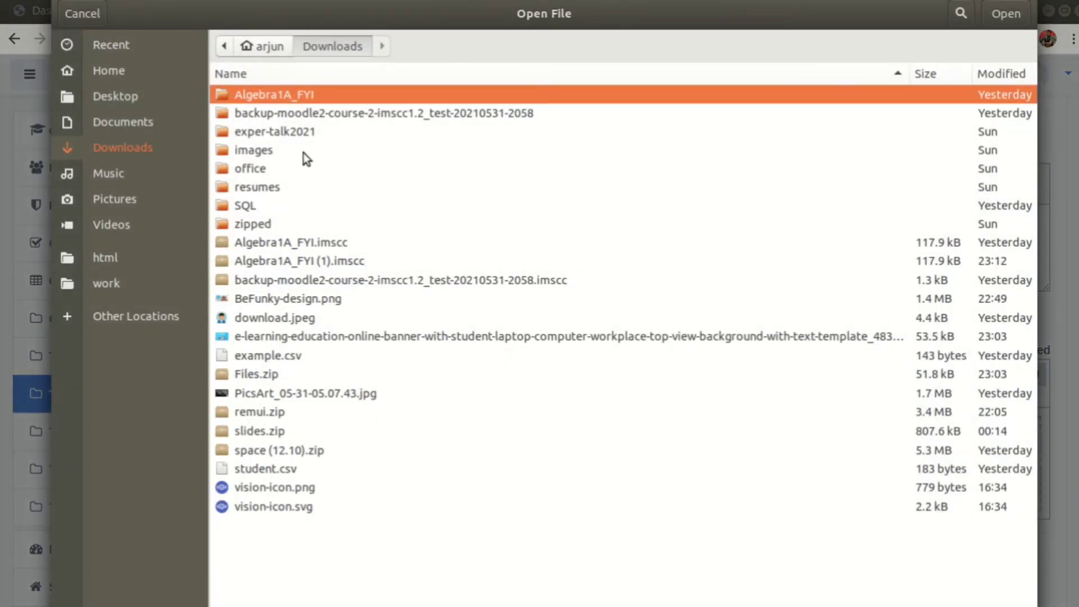
double_click(250, 151)
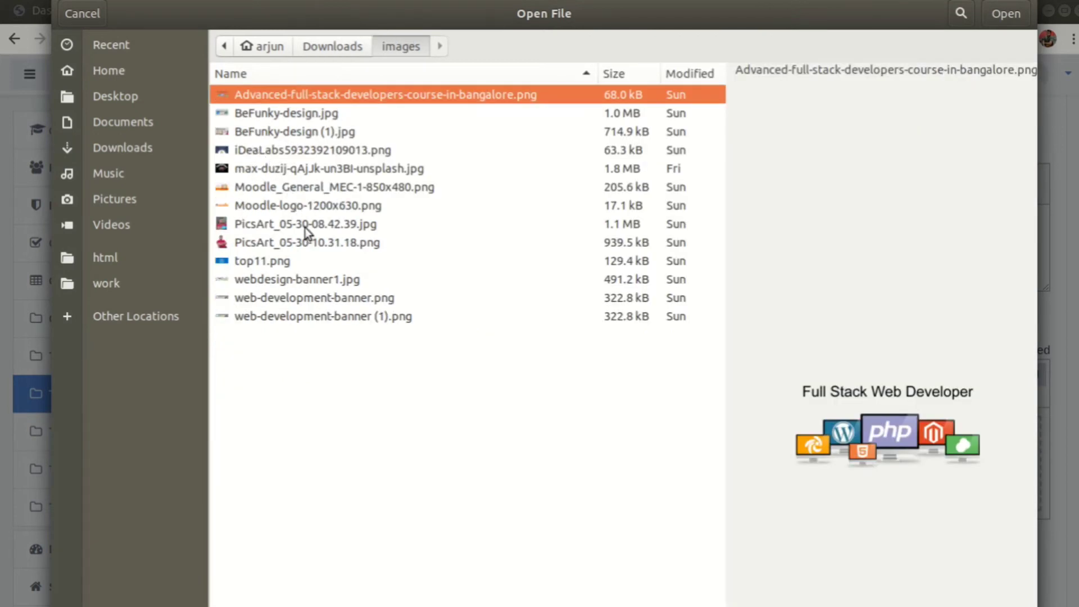
left_click(329, 50)
double_click(279, 133)
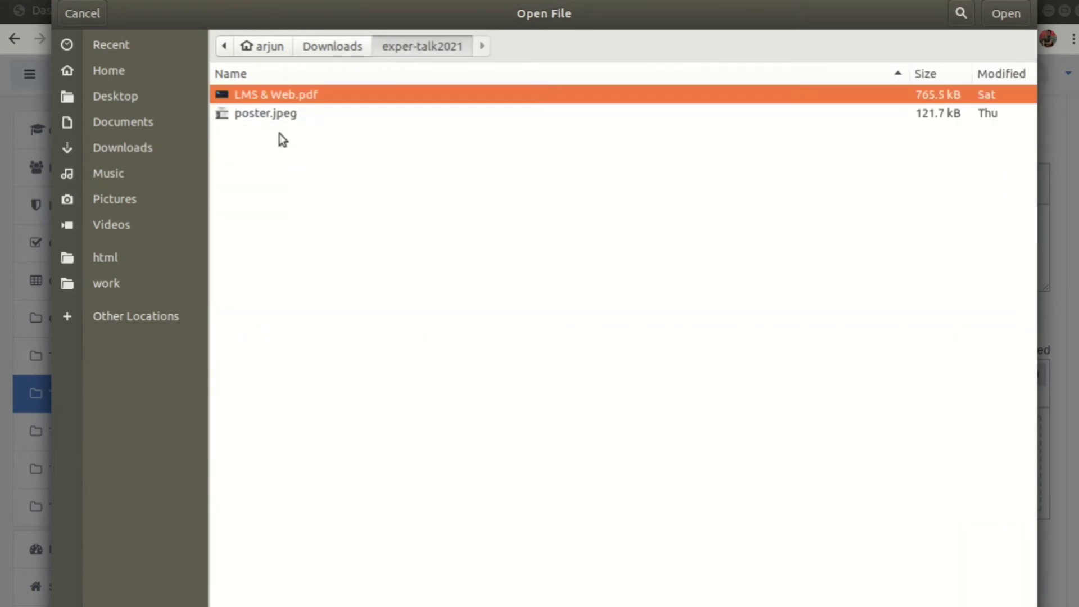
double_click(267, 94)
left_click(634, 538)
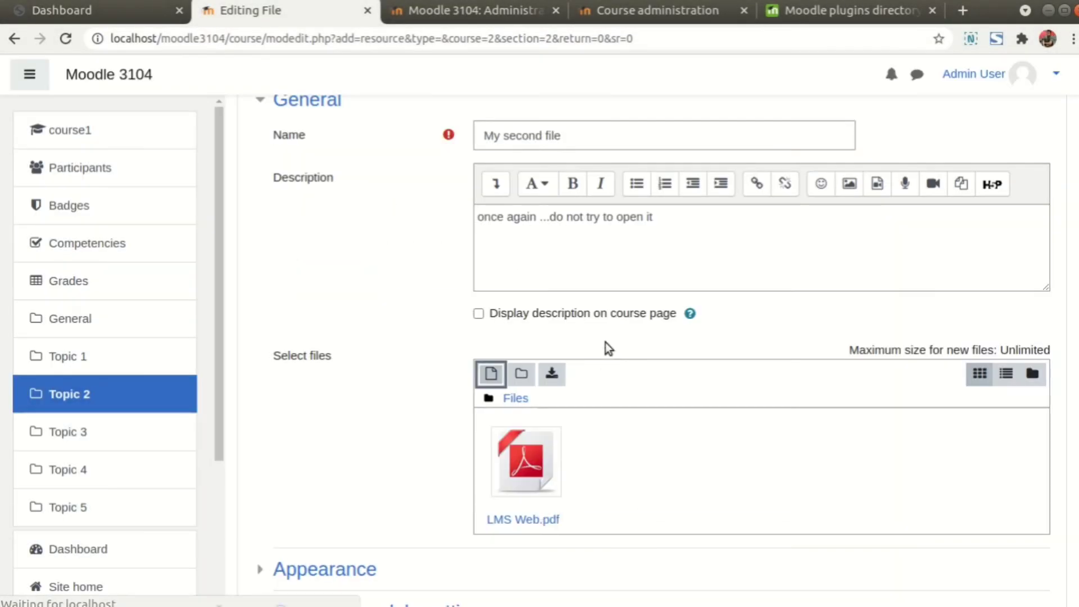
- Expand the Appearance settings and set the resource's display mode to Embed
scroll(353, 458, "down", 3)
left_click(349, 400)
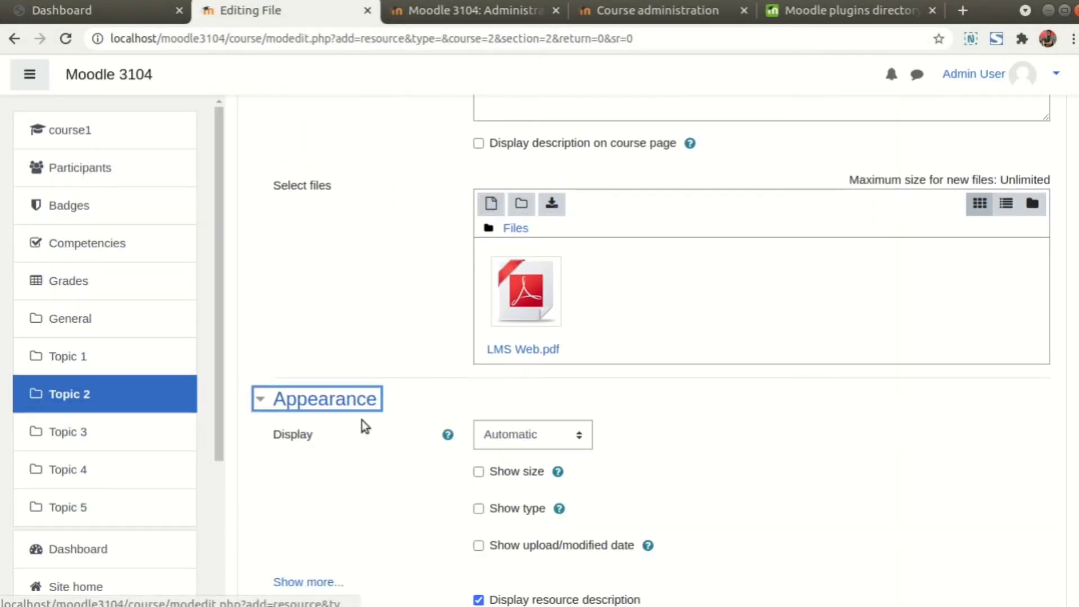
left_click(508, 436)
left_click(522, 474)
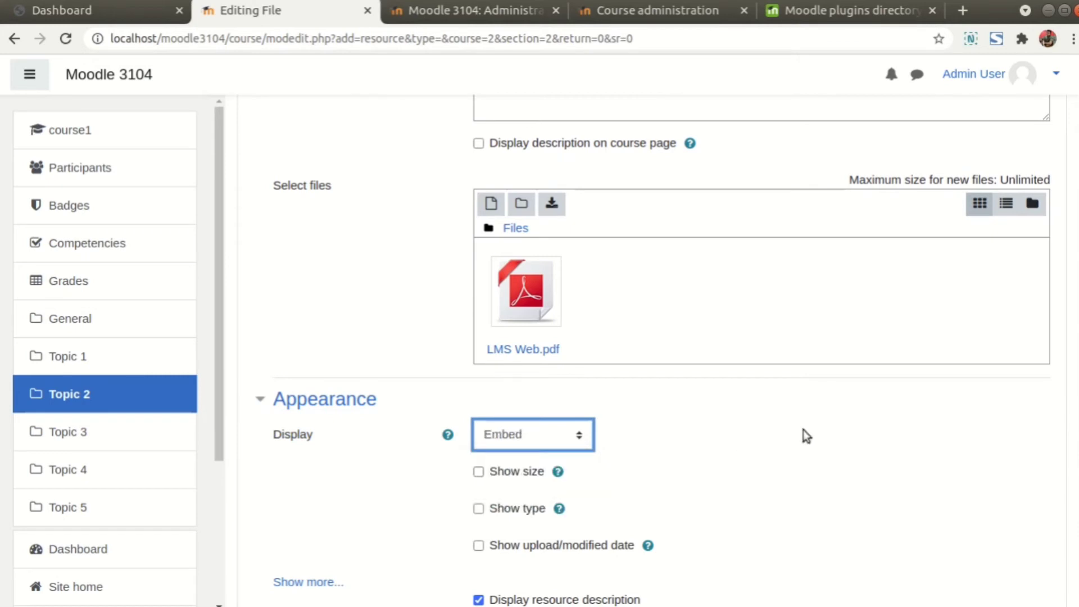
- Turn on Show size, Show type and Show upload/modified date, and save and display the resource
scroll(794, 423, "down", 4)
left_click(509, 259)
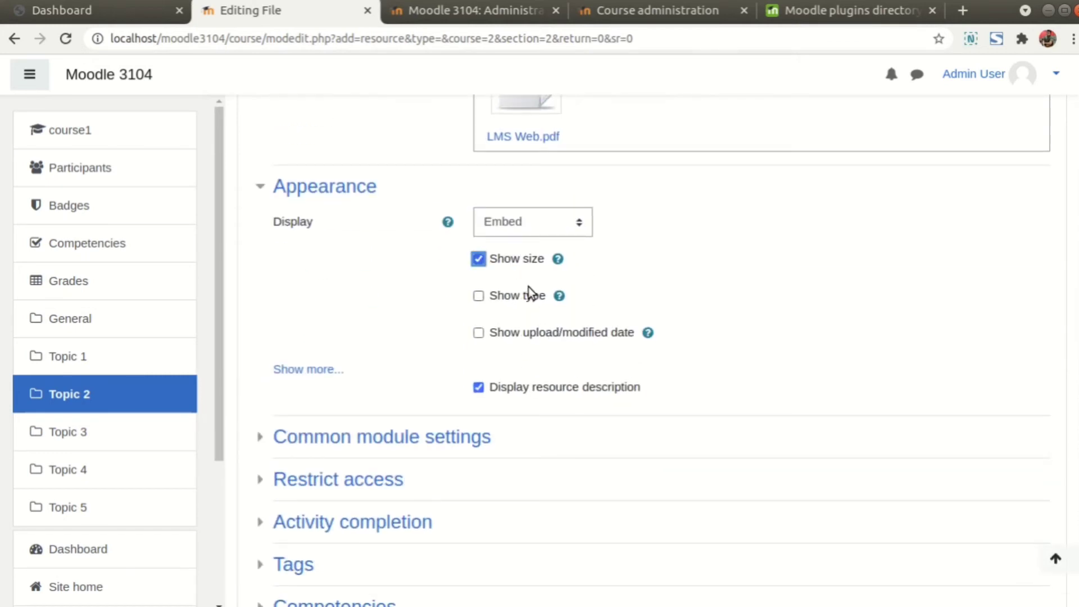
left_click(526, 296)
left_click(566, 335)
scroll(736, 342, "down", 4)
left_click(698, 434)
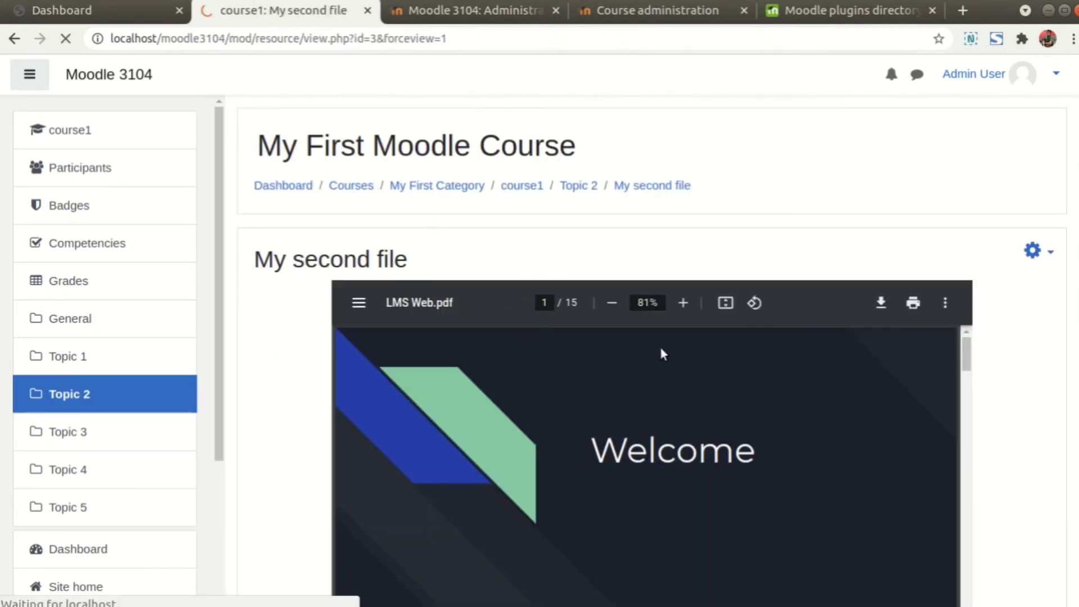
- Look through the first slides of the embedded PDF and return to its opening page
scroll(508, 480, "down", 3)
scroll(444, 540, "down", 10)
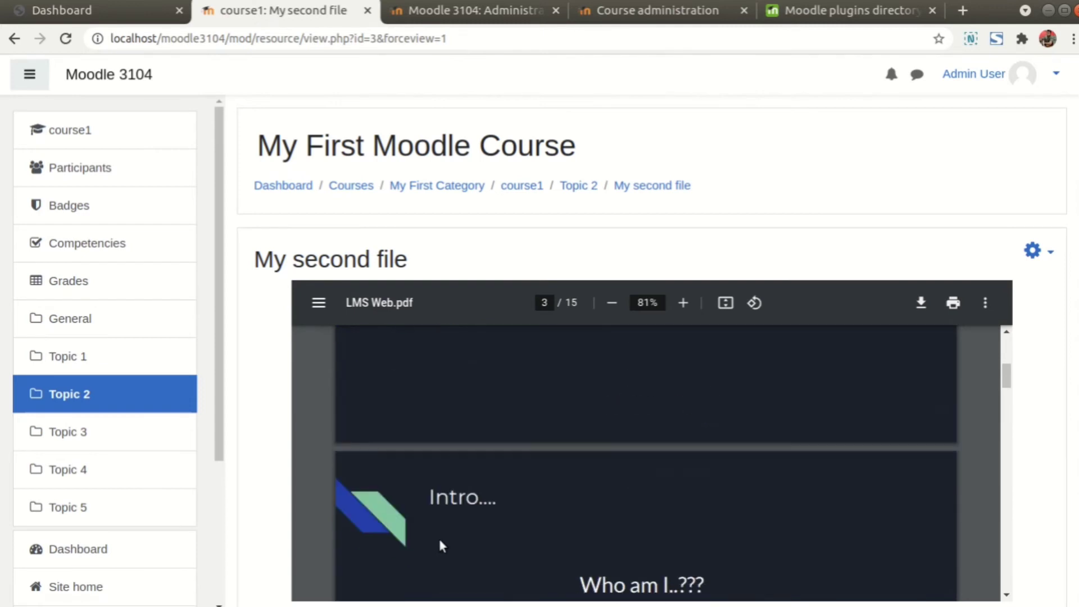
scroll(448, 542, "up", 2)
scroll(449, 533, "up", 10)
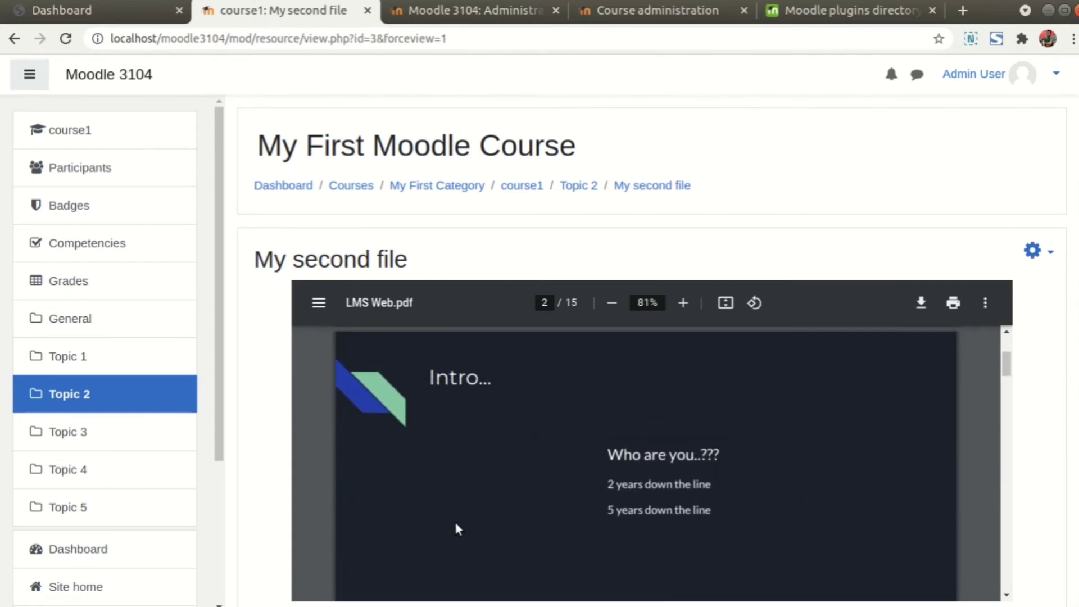
- Go back to the course1 page and open "My second file" under Topic 2
left_click(528, 186)
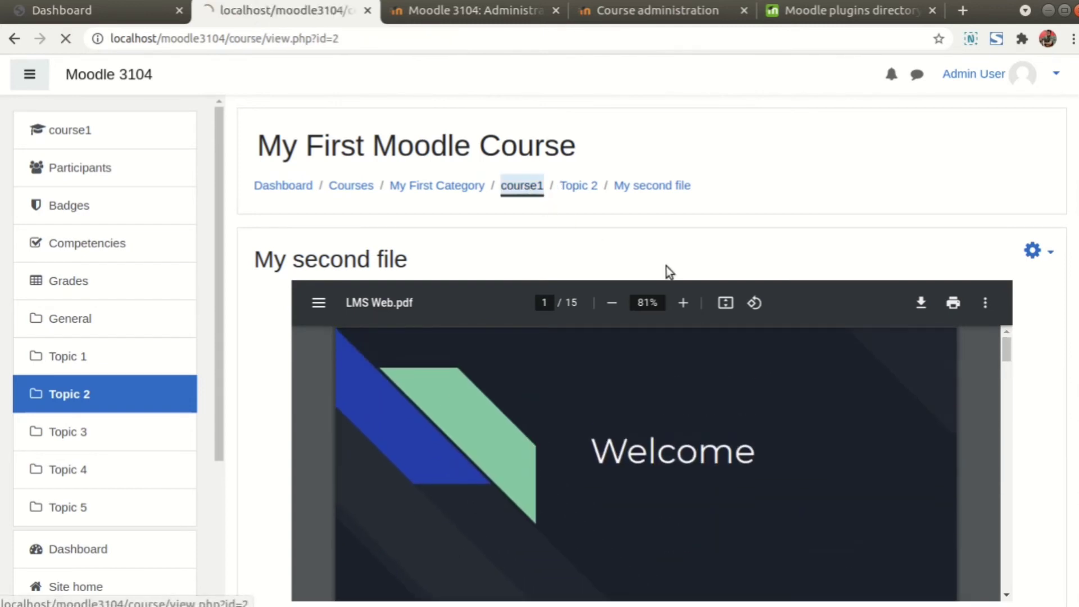
scroll(663, 292, "down", 2)
scroll(641, 325, "down", 1)
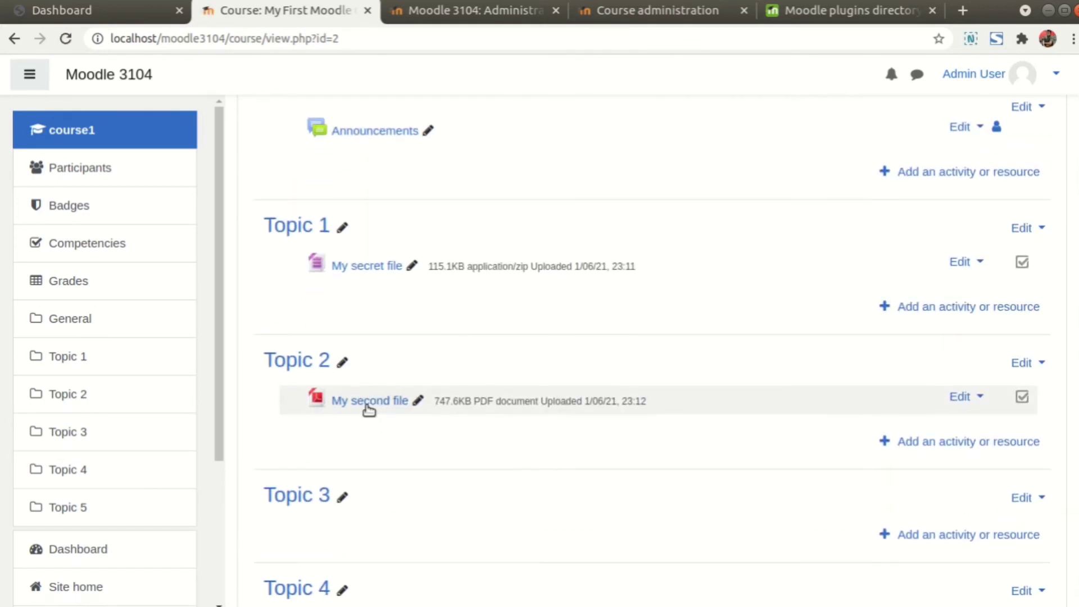
left_click(371, 402)
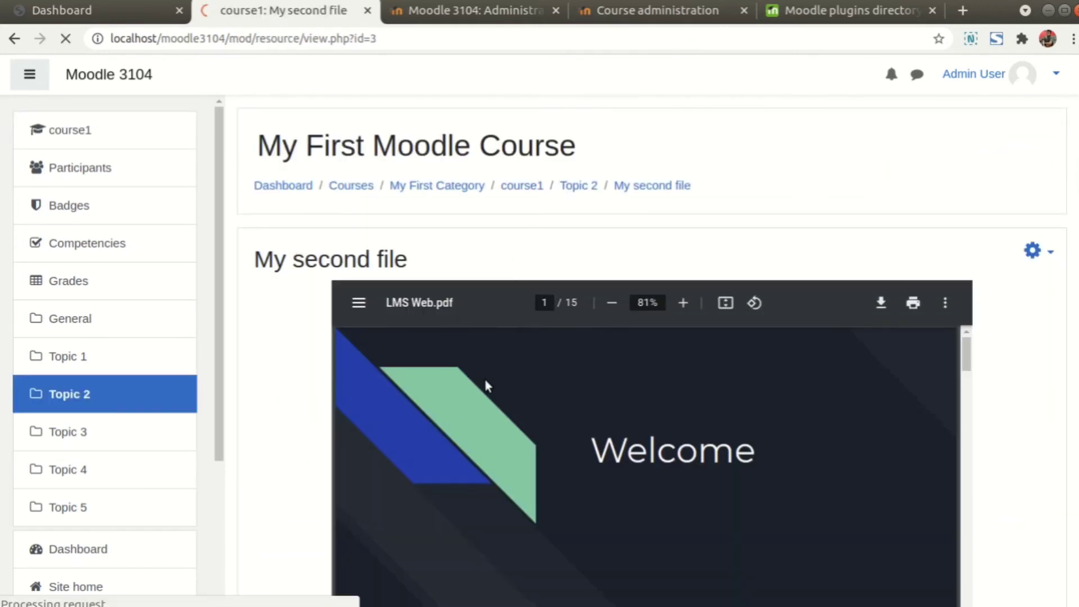
- Examine the description and file details below the embedded PDF, highlighting the description text
scroll(578, 217, "down", 4)
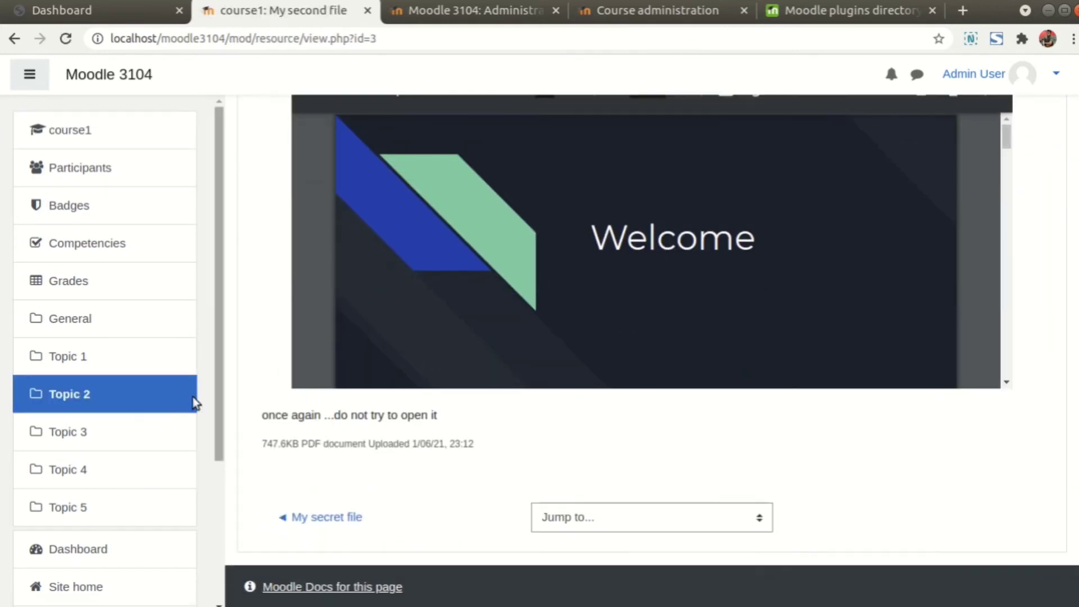
scroll(179, 410, "down", 3)
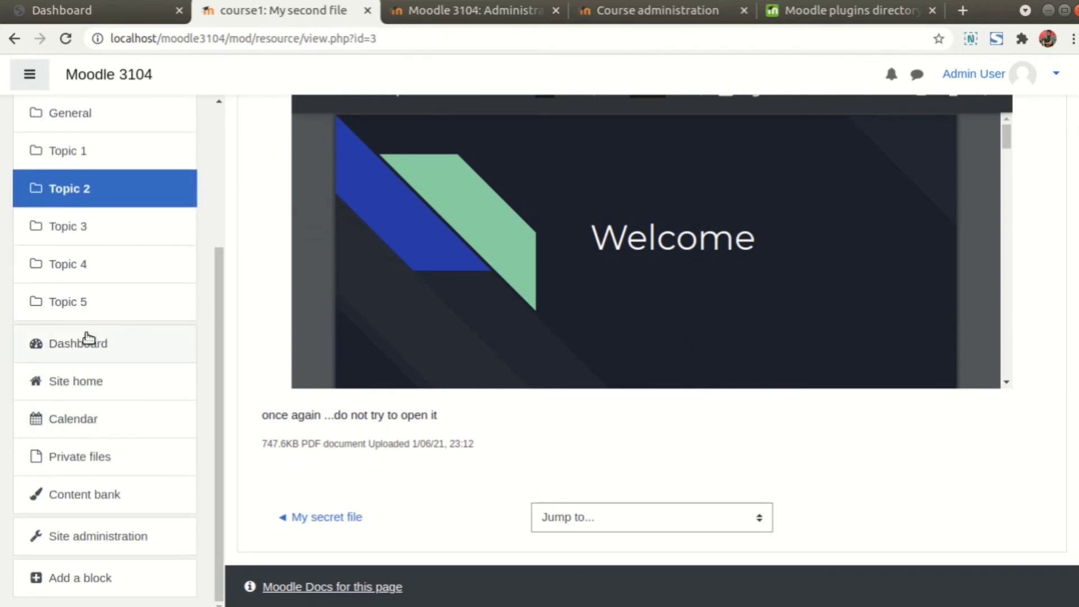
triple_click(328, 426)
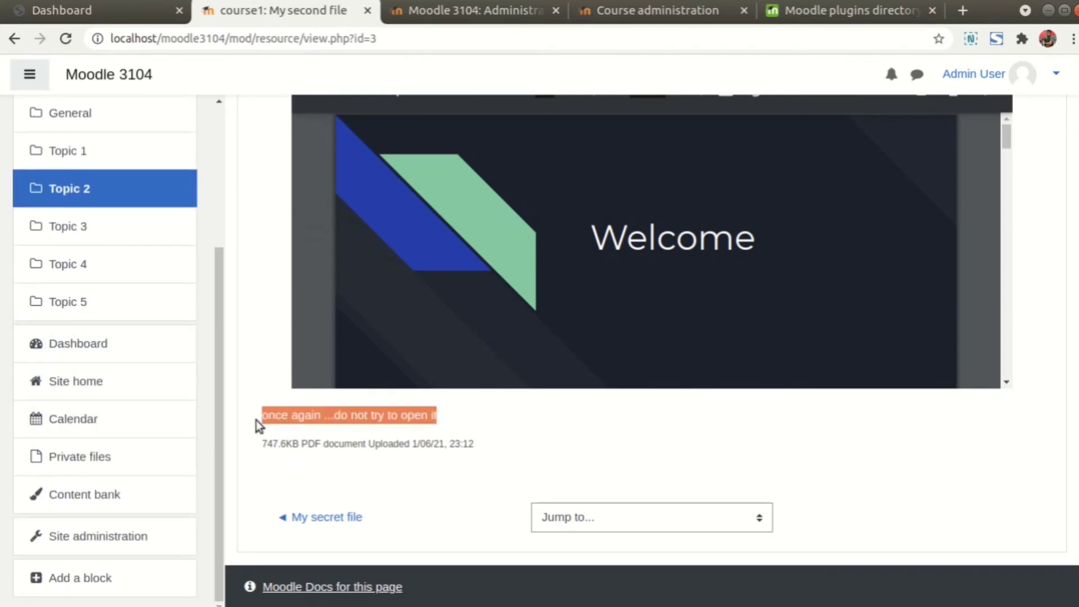
- Highlight the file size, type and upload date line below the embedded PDF
left_click(474, 442)
triple_click(261, 445)
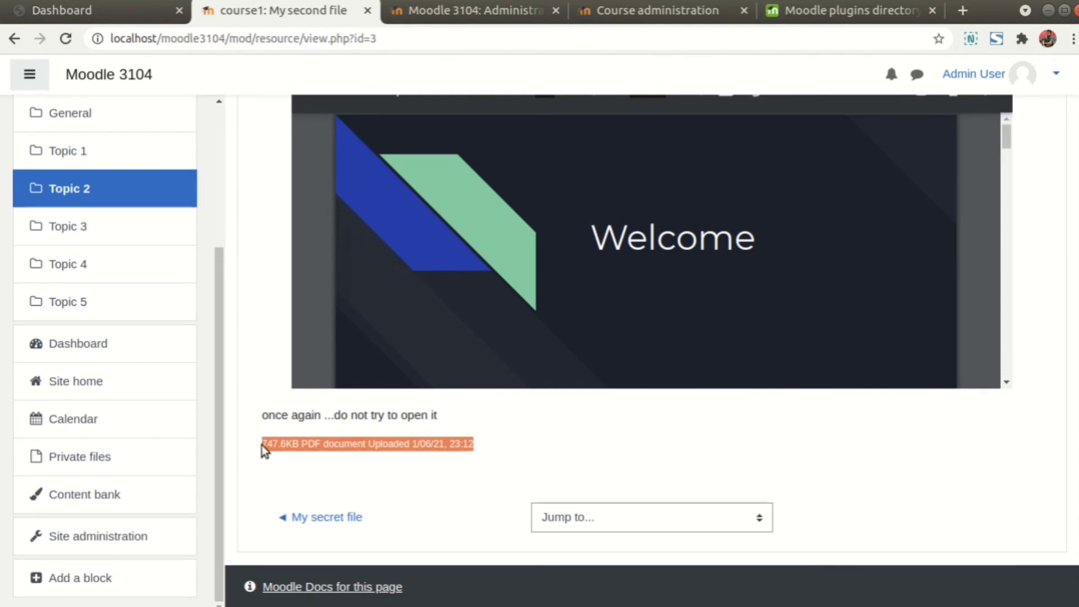
left_click(360, 463)
scroll(248, 413, "down", 1)
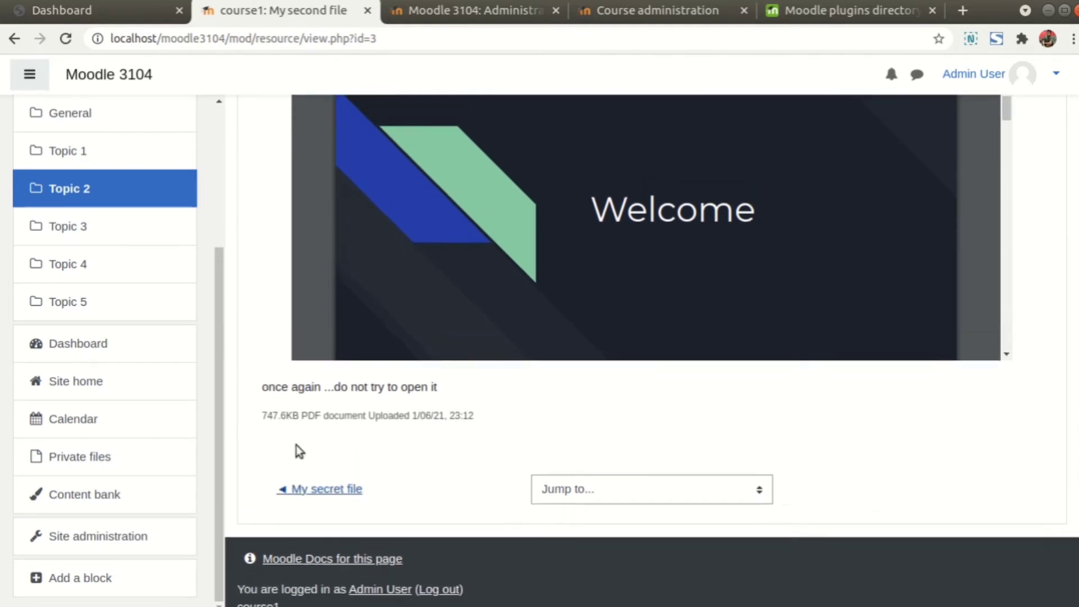
- Return to the course1 page and view the file details beside "My second file" under Topic 2
scroll(296, 445, "up", 5)
left_click(522, 187)
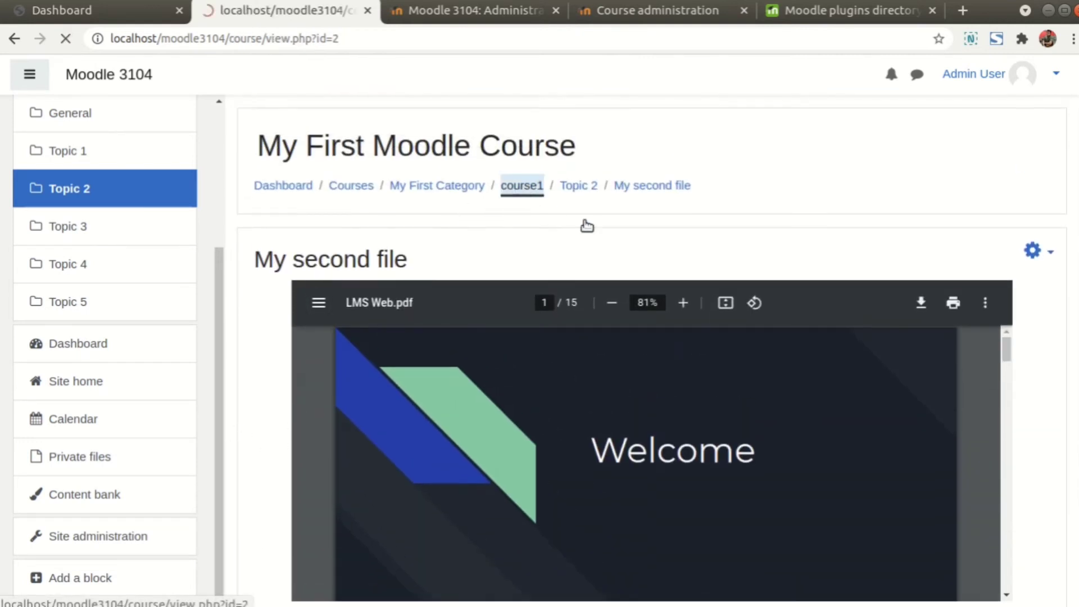
scroll(571, 315, "down", 3)
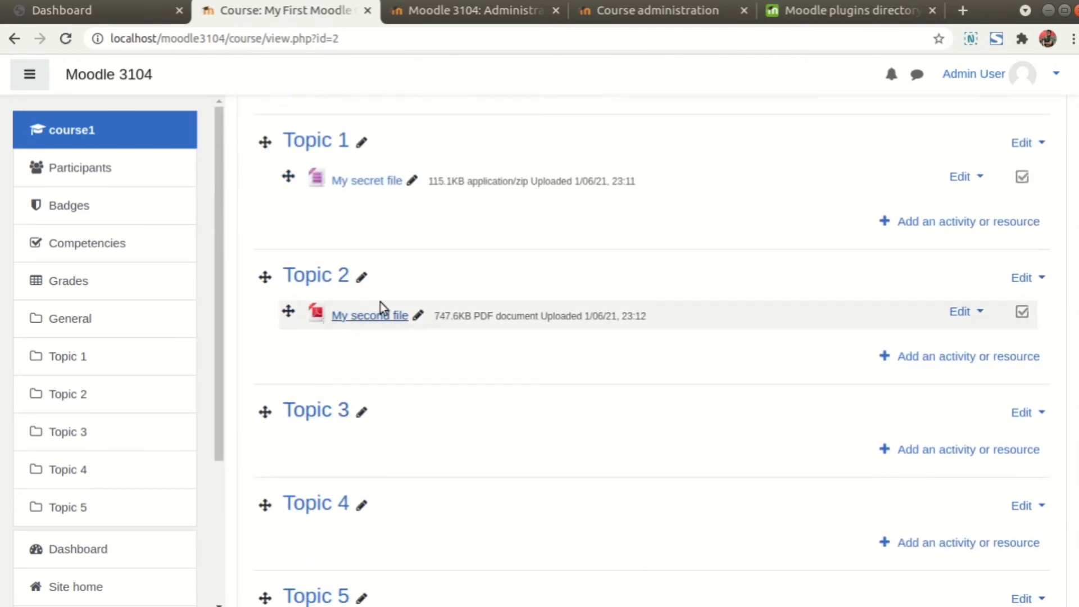
- Give the course's general section the custom name "News Section", save the changes and highlight its new heading
scroll(388, 303, "up", 3)
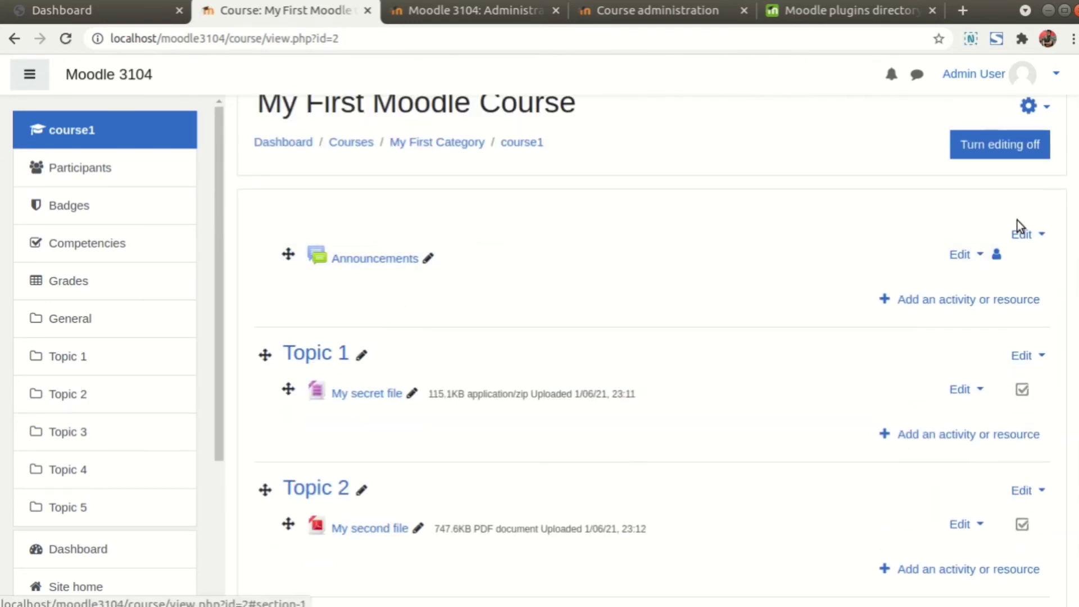
left_click(1042, 236)
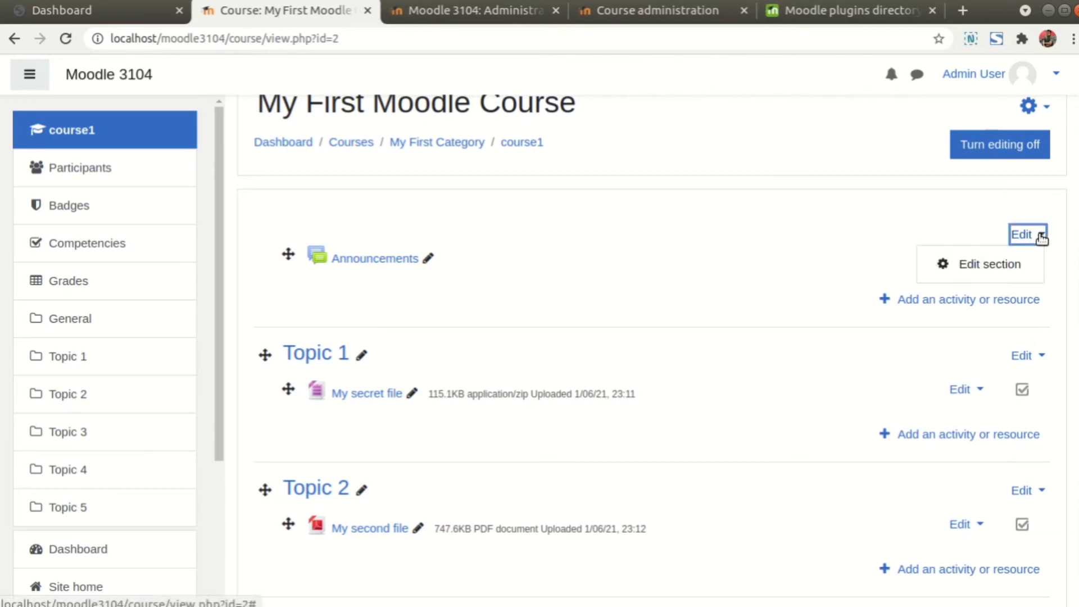
left_click(971, 263)
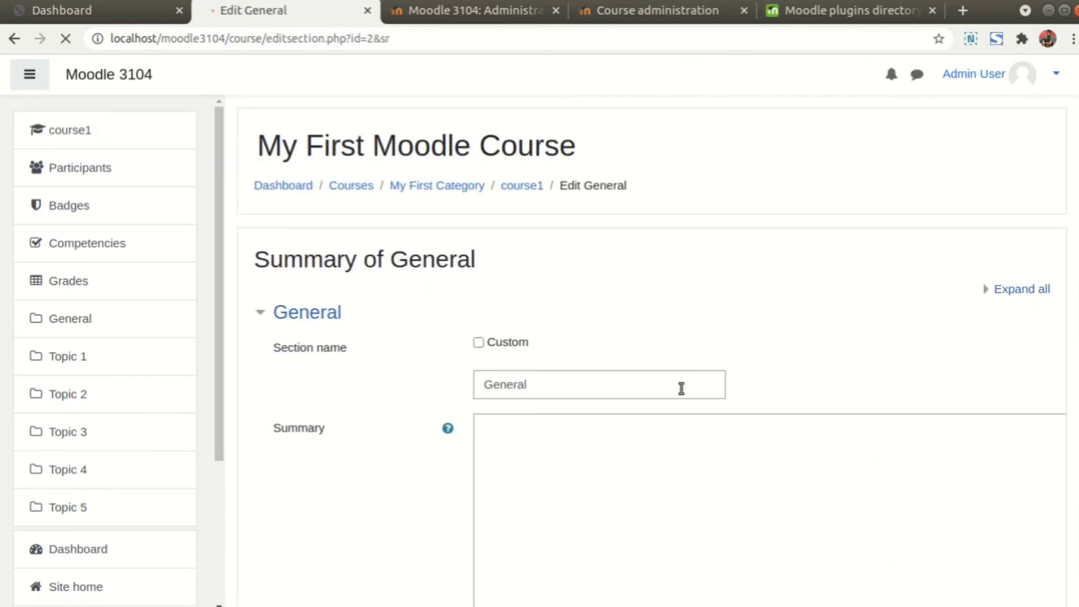
left_click(497, 344)
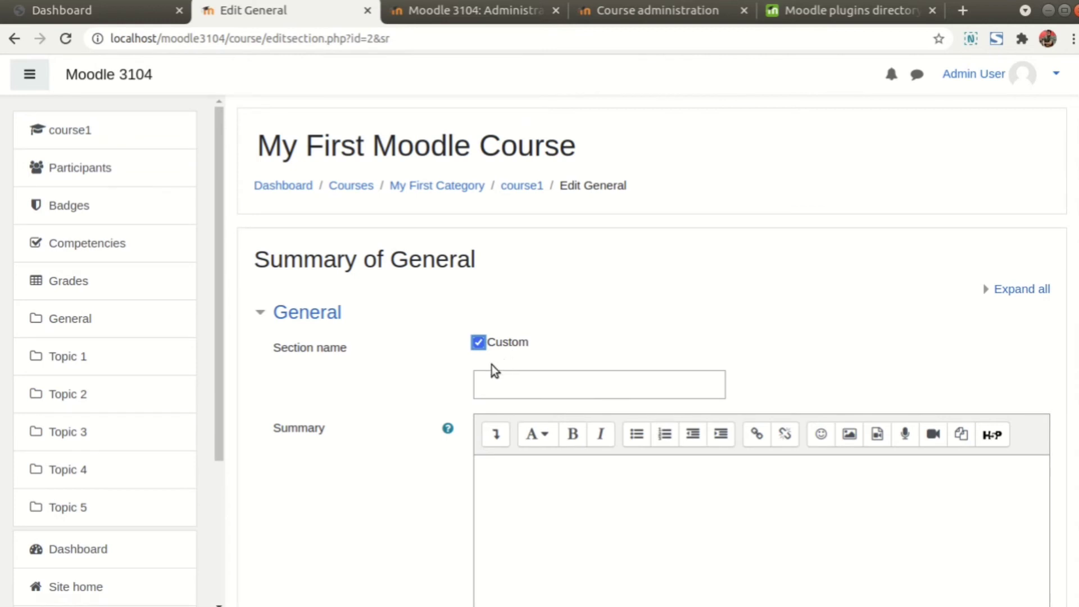
left_click(532, 381)
type("N")
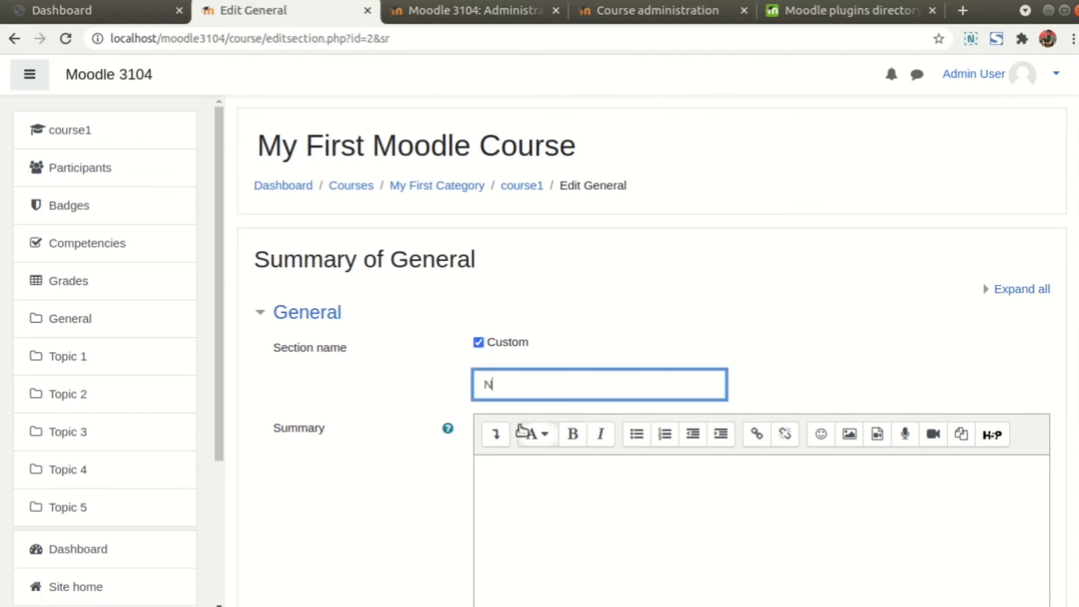
type("ews Section")
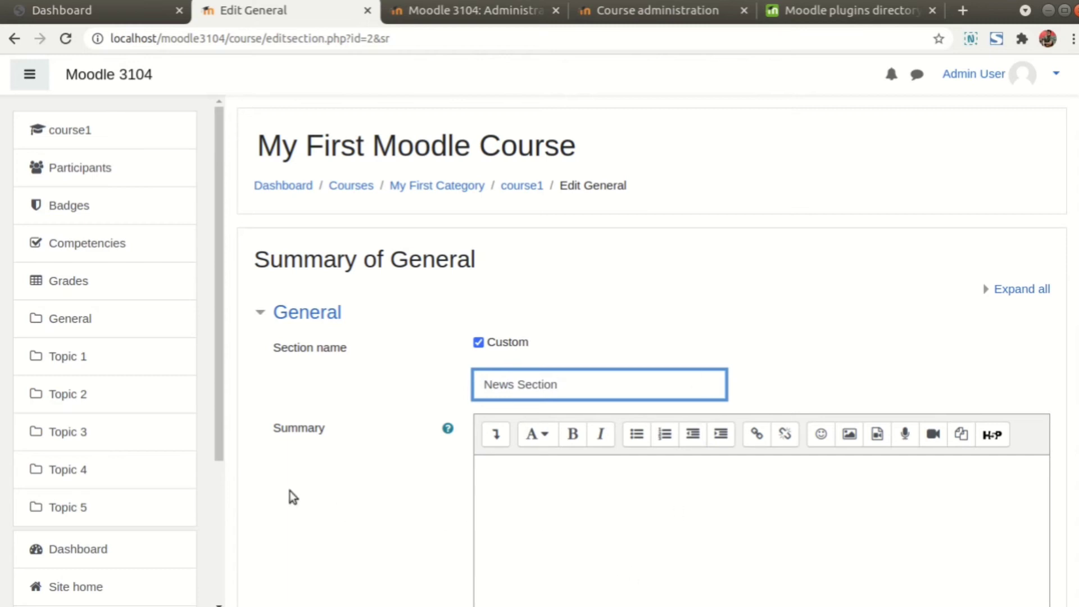
left_click(433, 469)
scroll(450, 478, "down", 4)
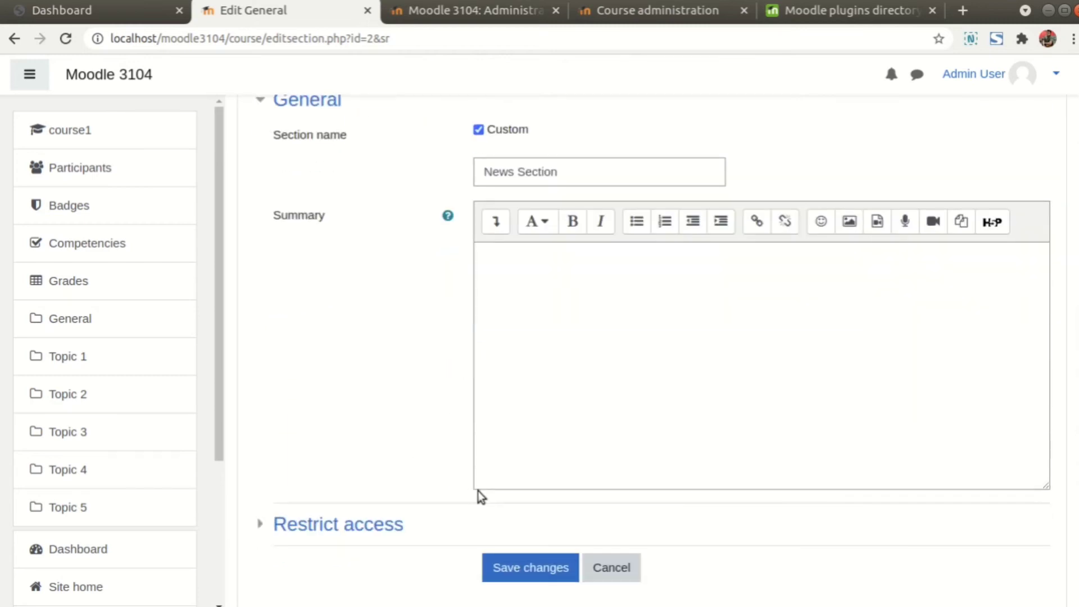
left_click(517, 569)
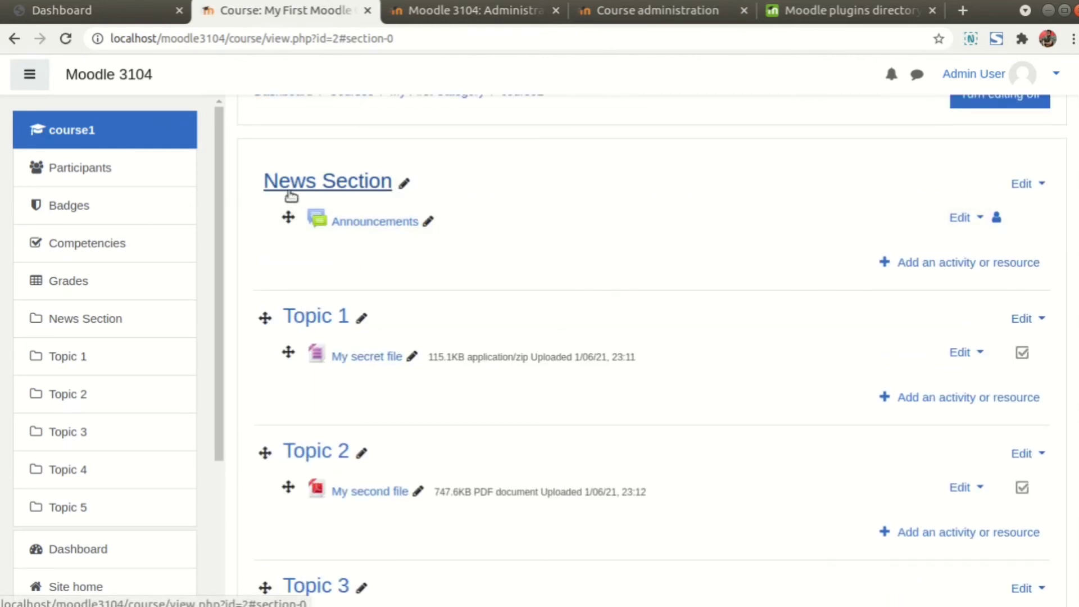
left_click_drag(258, 180, 399, 180)
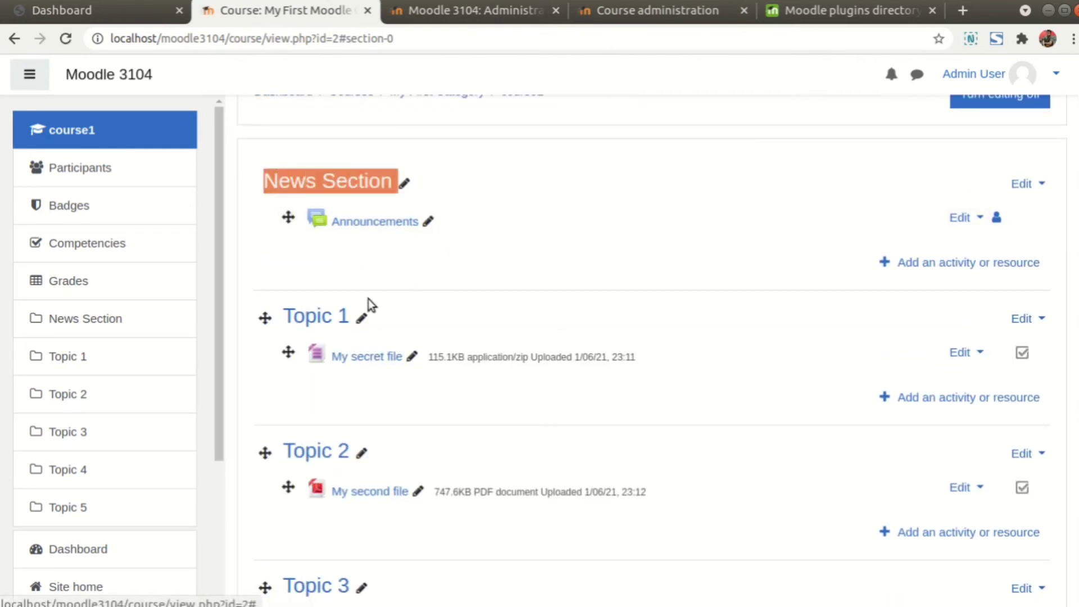
- Rename the Topic 1 section as "Lesson 1" directly on the course page
left_click(358, 320)
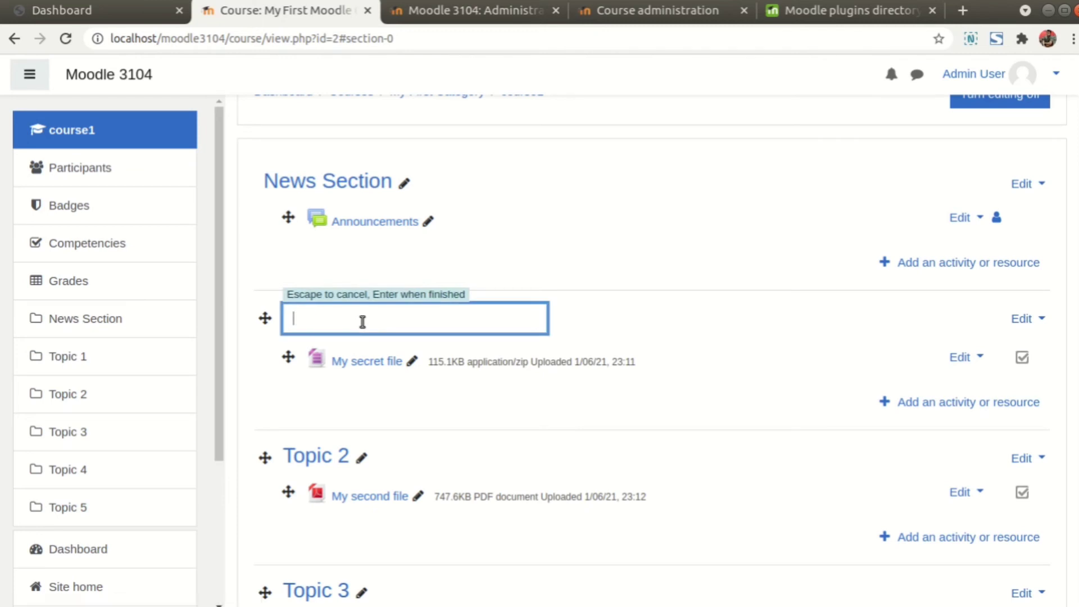
type("Lesson 1")
key("Return")
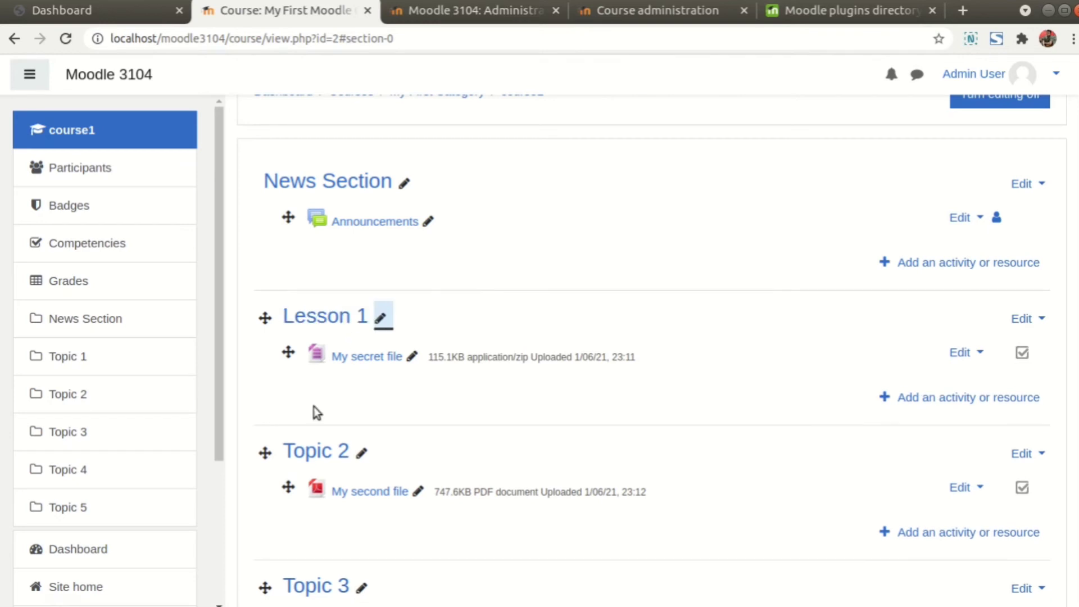
- Rename the Topic 2 section as "Chapter 2" directly on the course page
left_click(364, 453)
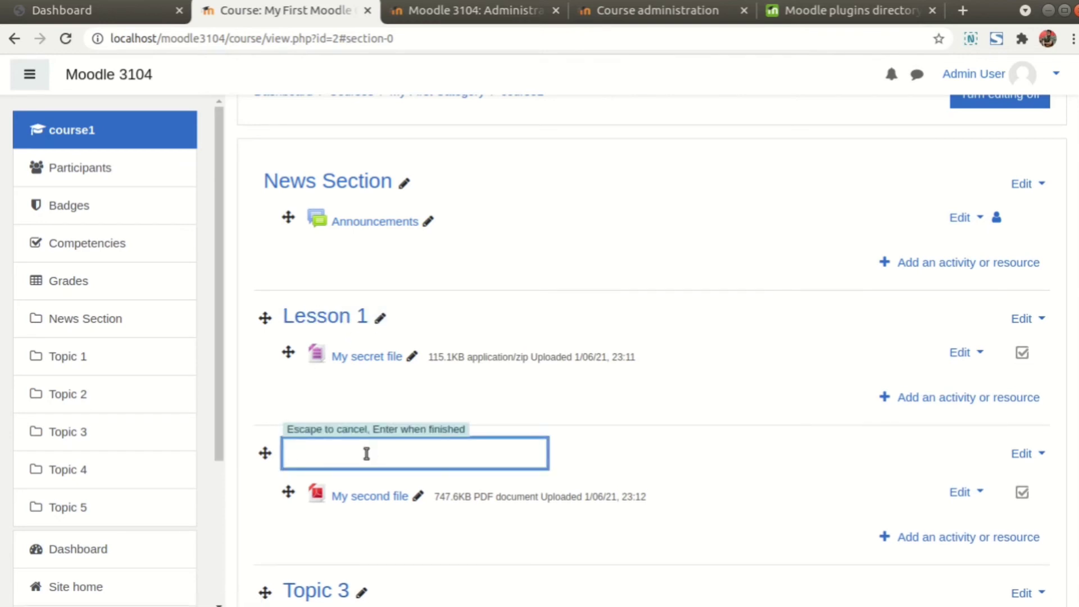
type("Chapter 2")
key("Return")
scroll(367, 457, "down", 4)
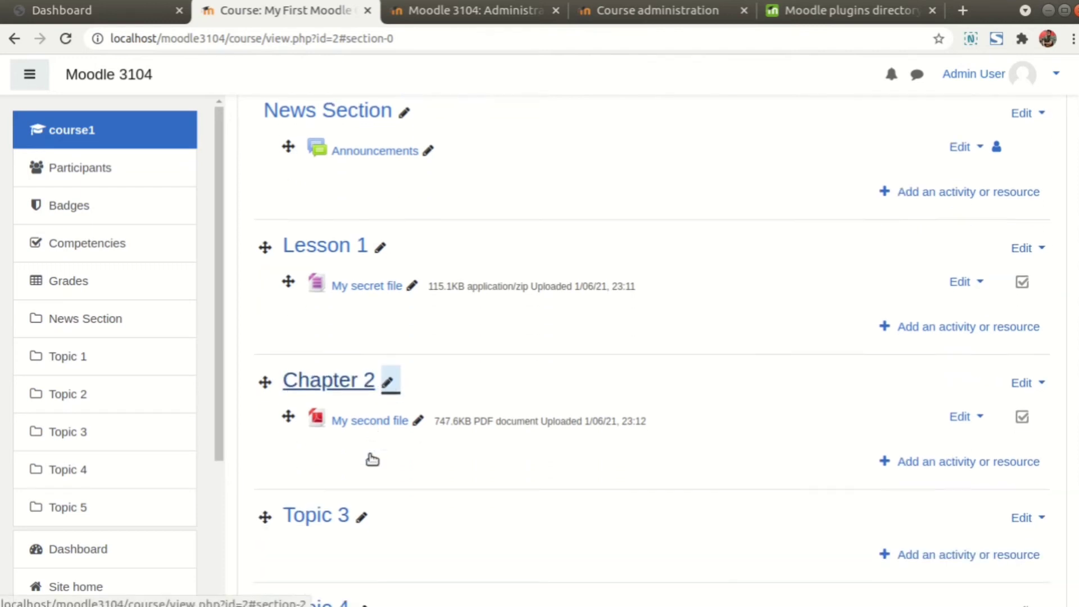
left_click(987, 498)
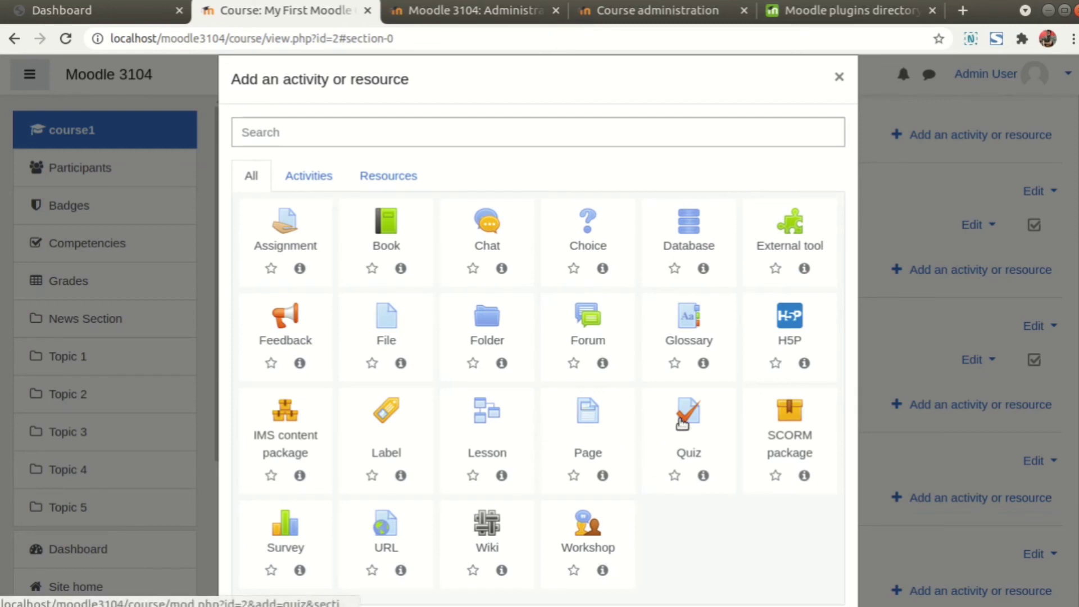
left_click(685, 425)
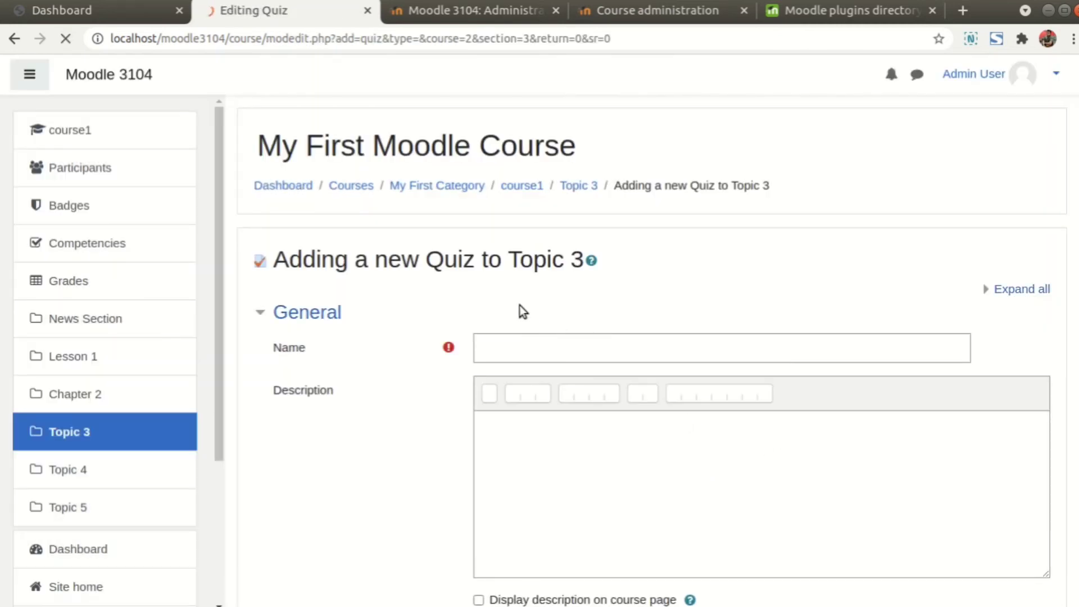
left_click(14, 37)
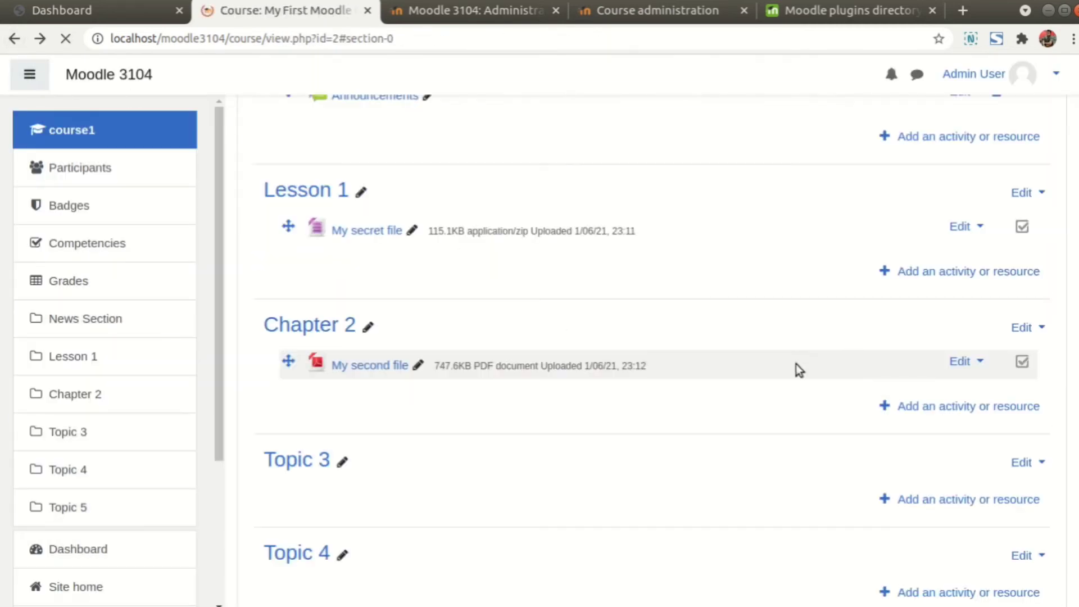
- Start a new Page resource in Topic 3 and name it "My first diary"
scroll(667, 416, "down", 3)
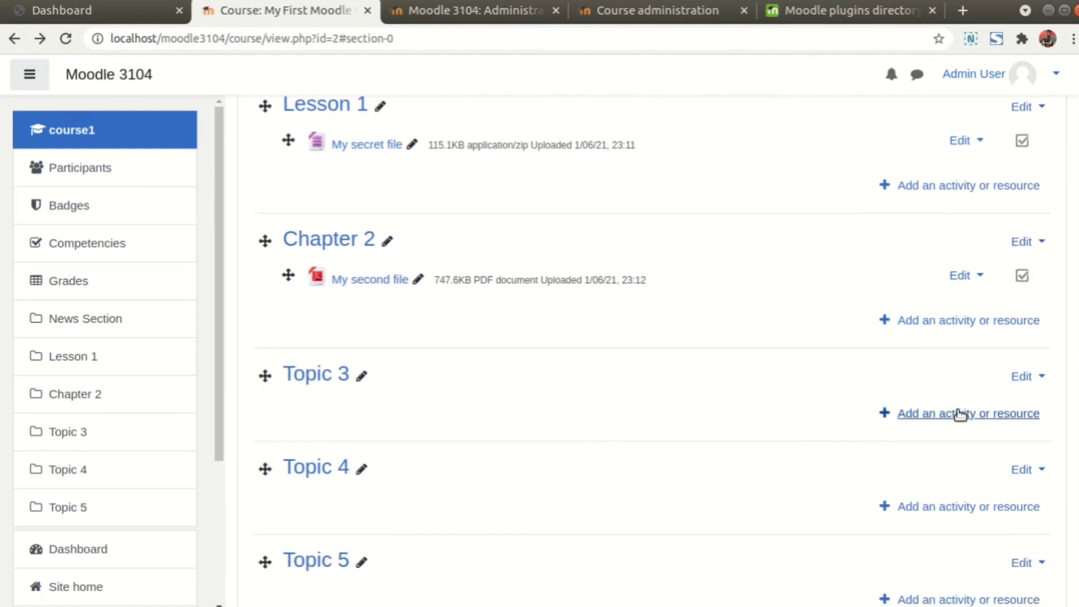
left_click(959, 413)
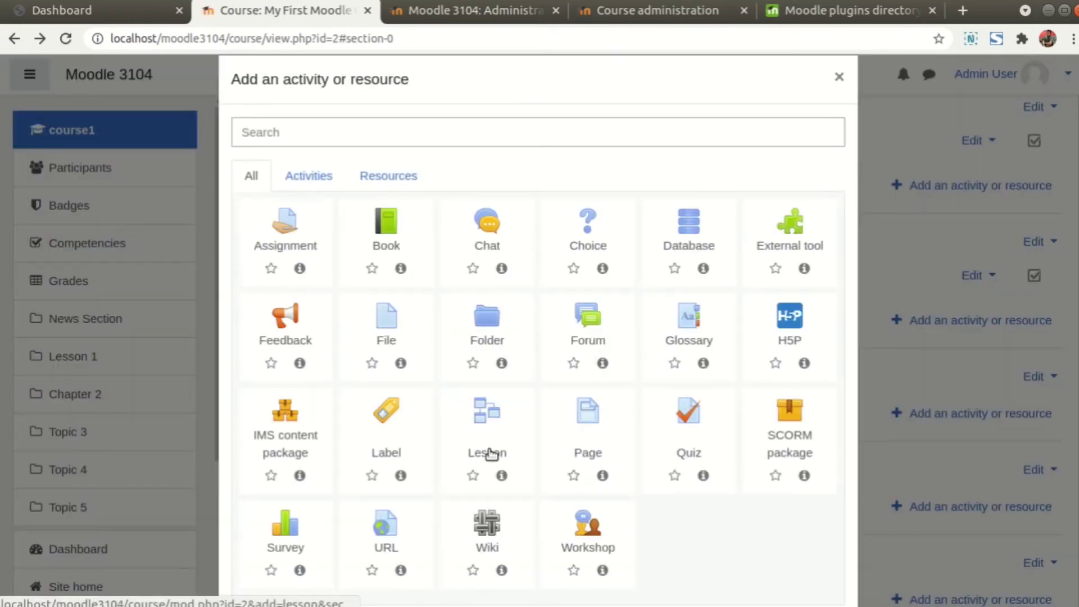
scroll(489, 450, "down", 1)
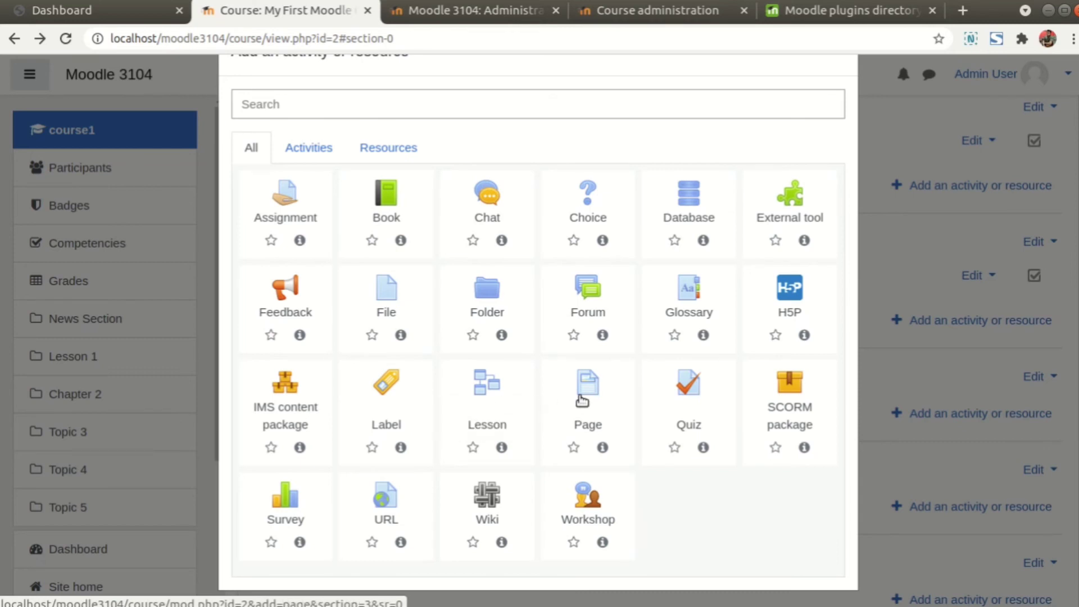
left_click(595, 388)
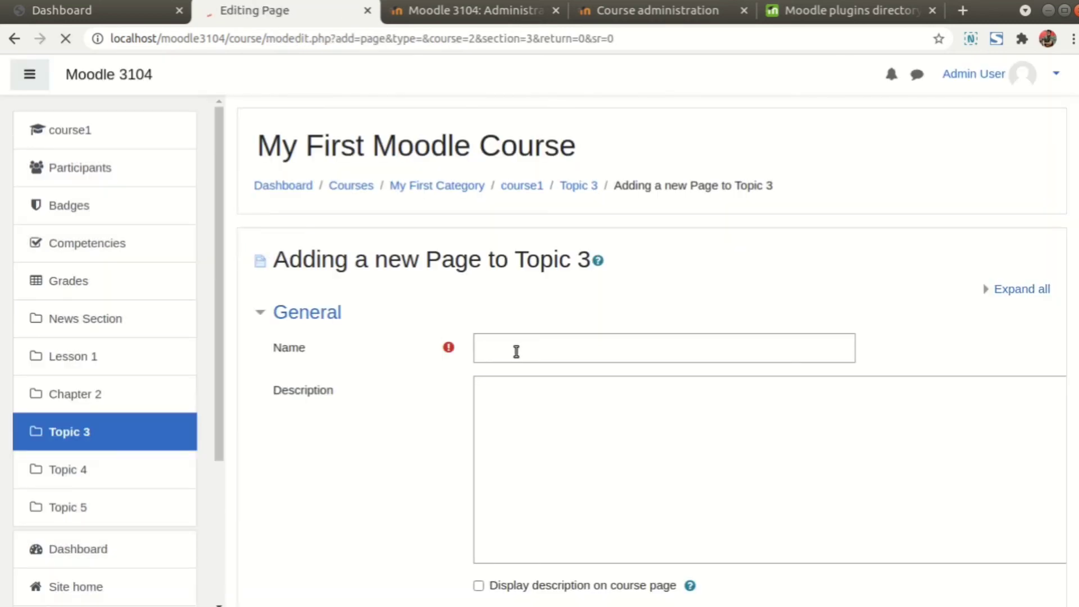
left_click(513, 361)
type("My Biogr")
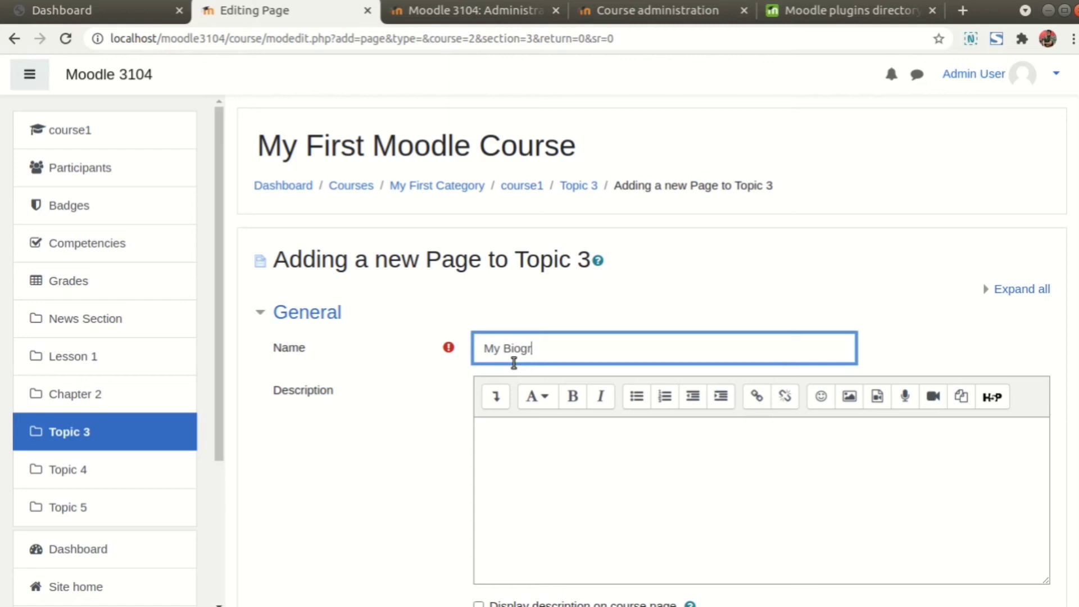
key("ctrl+BackSpace")
key("ctrl+BackSpace")
left_click(711, 484)
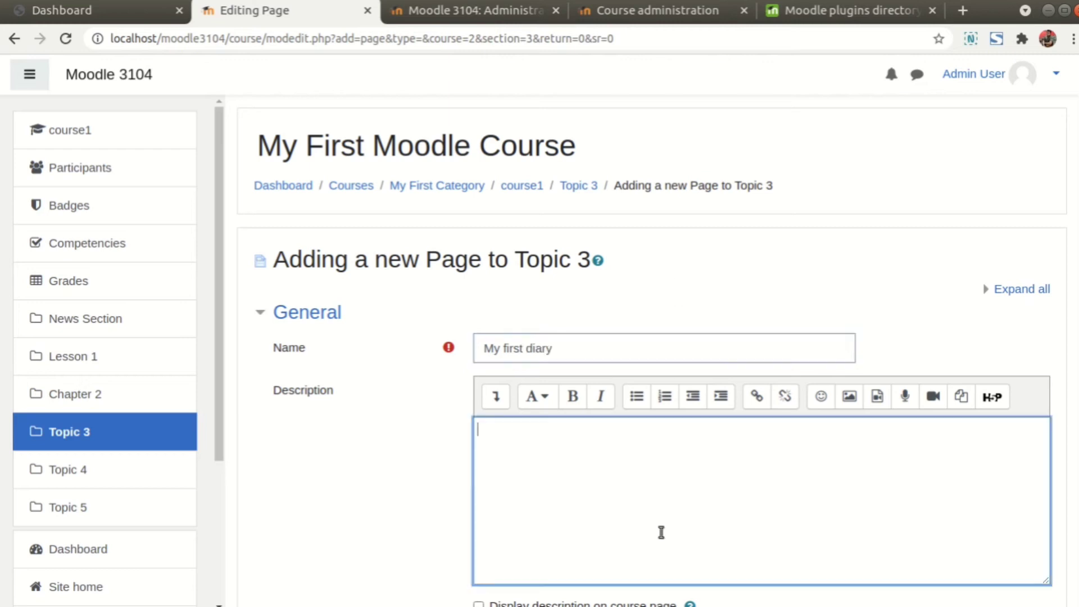
- Examine the Name, Description and Page content fields of the new Page form, highlighting the page name
scroll(535, 562, "down", 5)
scroll(508, 309, "up", 2)
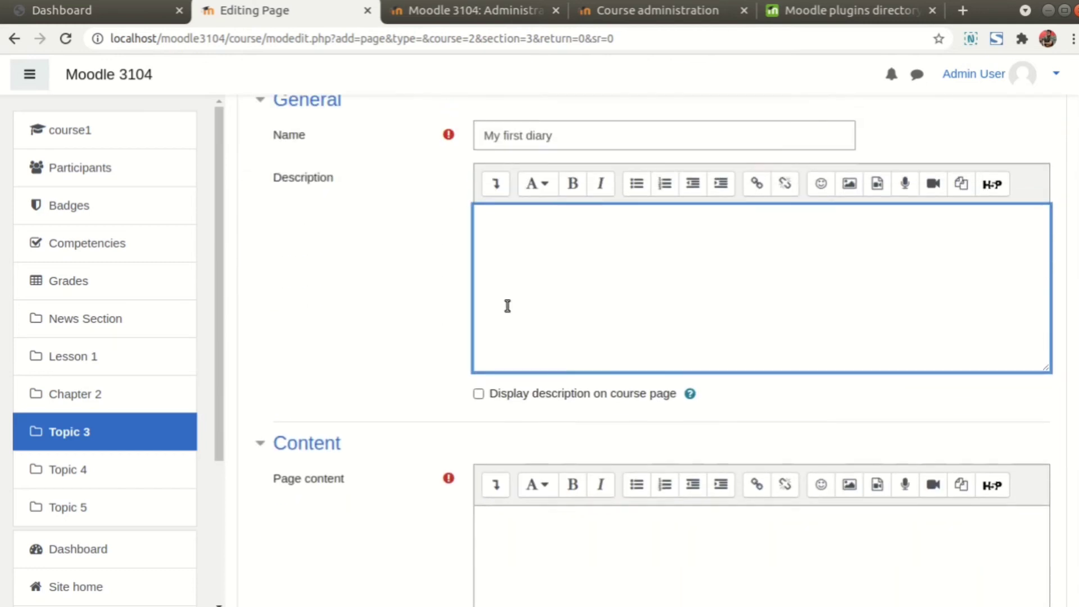
scroll(449, 265, "up", 2)
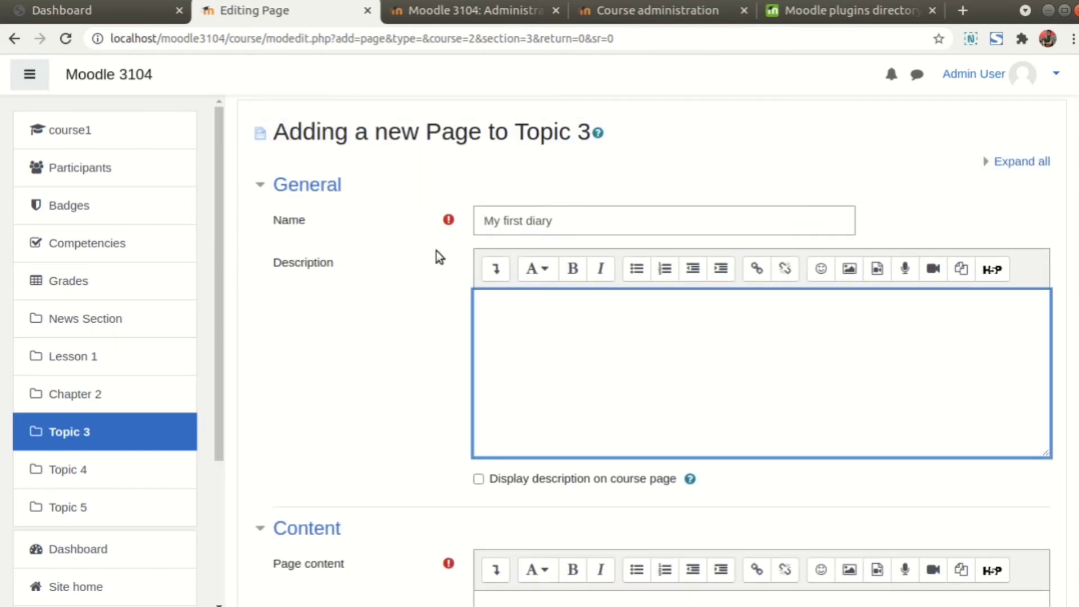
double_click(476, 133)
left_click_drag(595, 234, 466, 224)
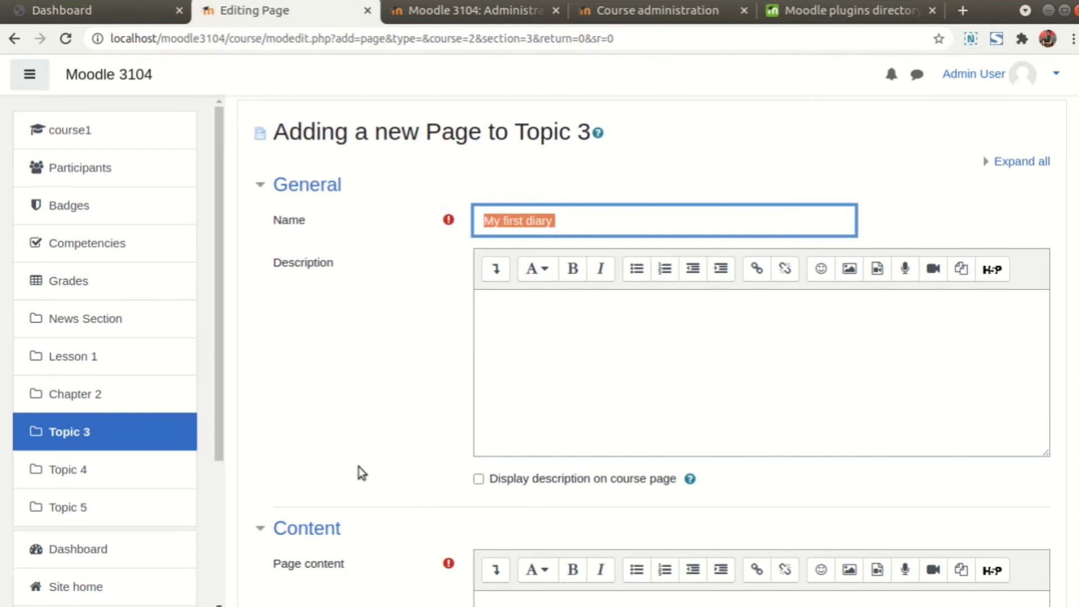
left_click(342, 462)
scroll(341, 464, "down", 3)
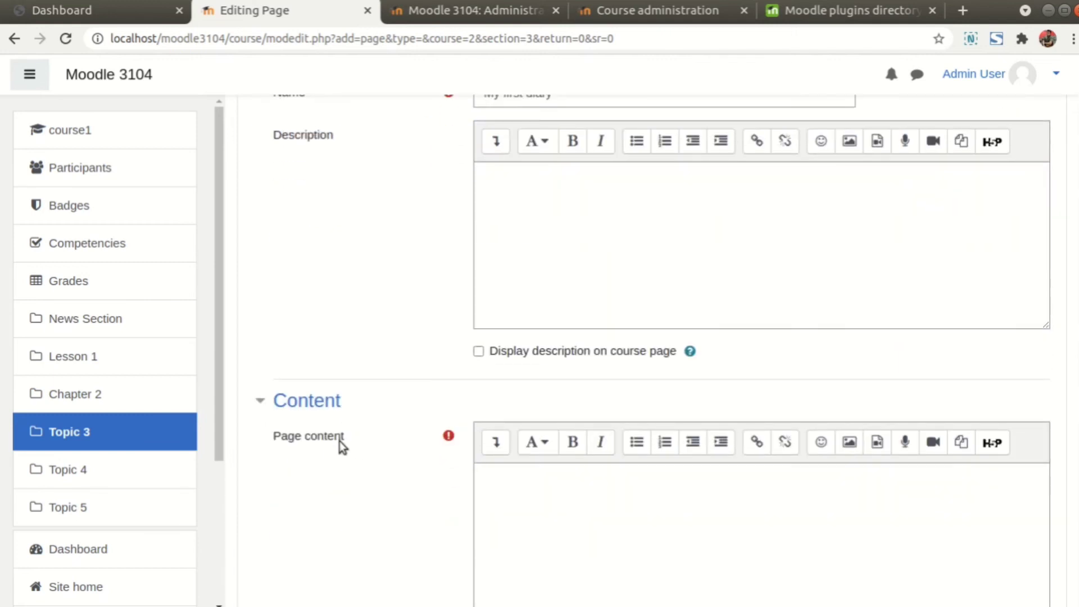
left_click_drag(340, 441, 289, 438)
left_click(396, 466)
scroll(472, 481, "down", 7)
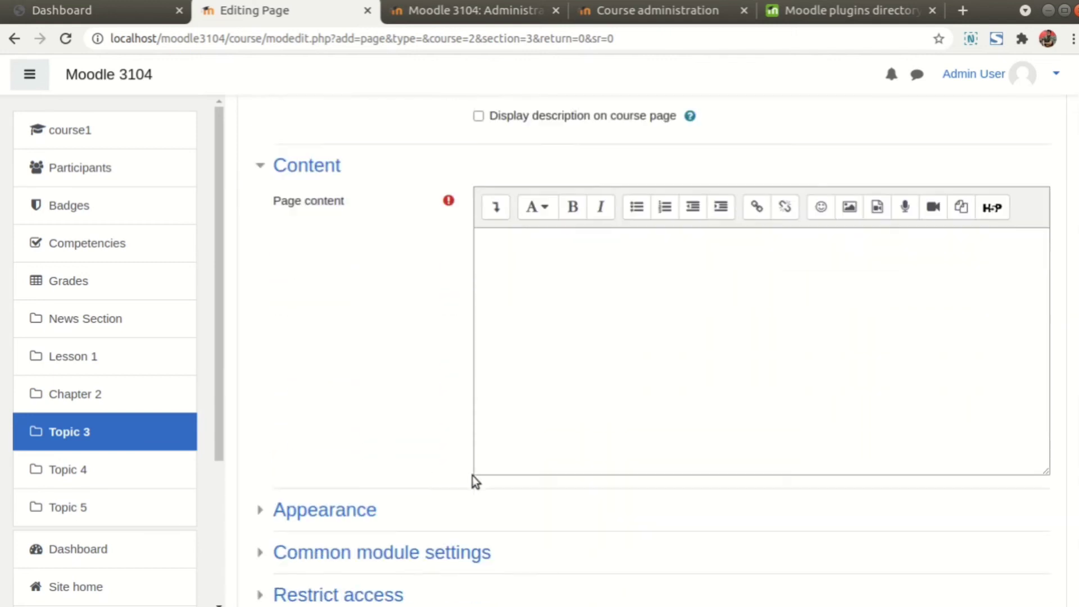
- Enter "i m writing my first daily diary. Lorem ipum" as the page content
left_click(570, 341)
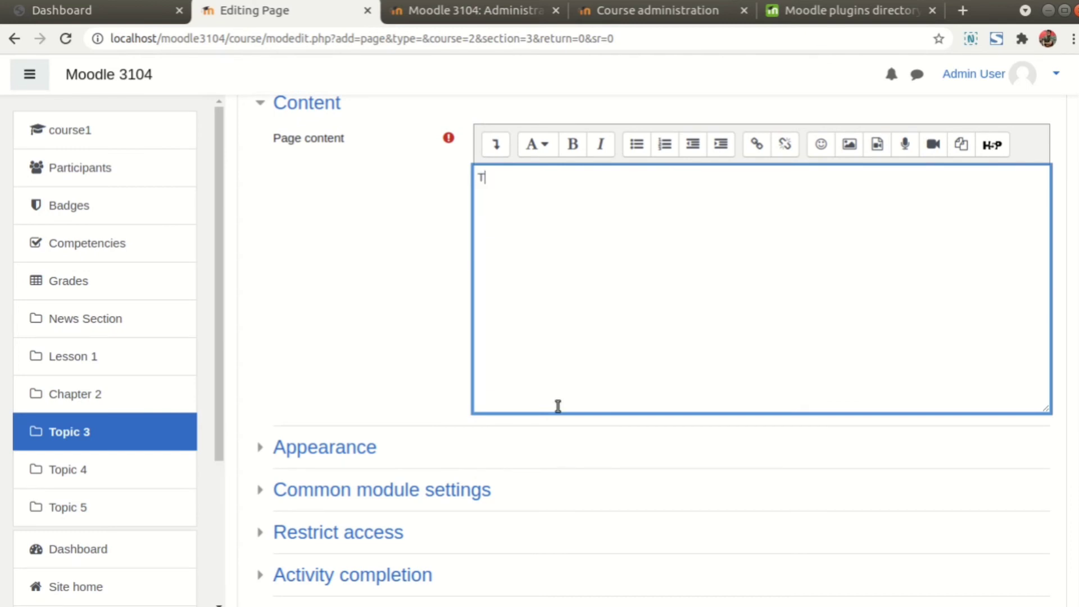
type("i m writing my first diary")
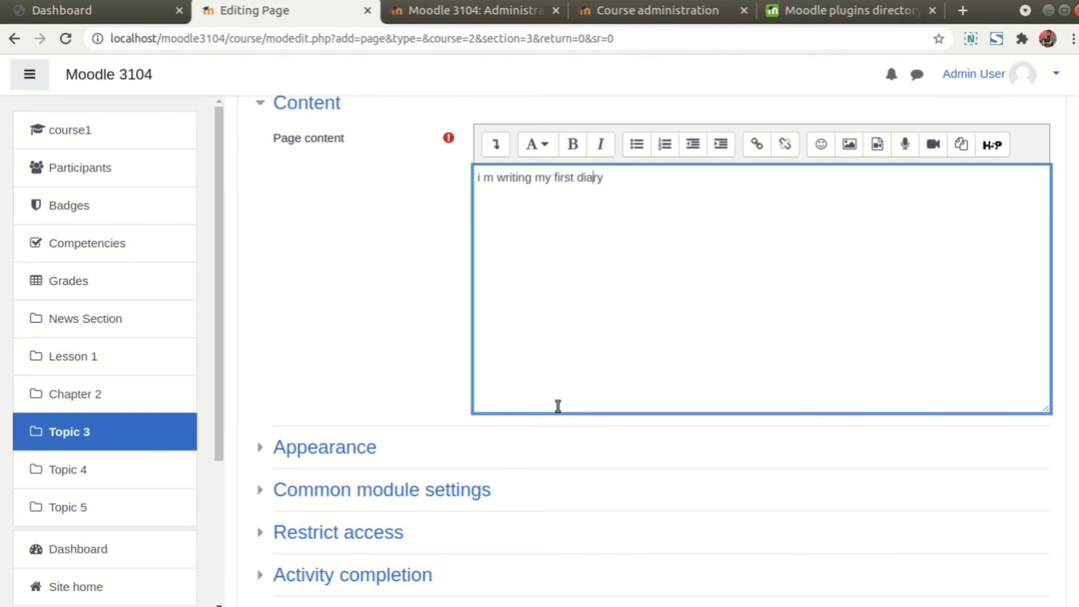
type("daily")
key("Right")
type("rem ")
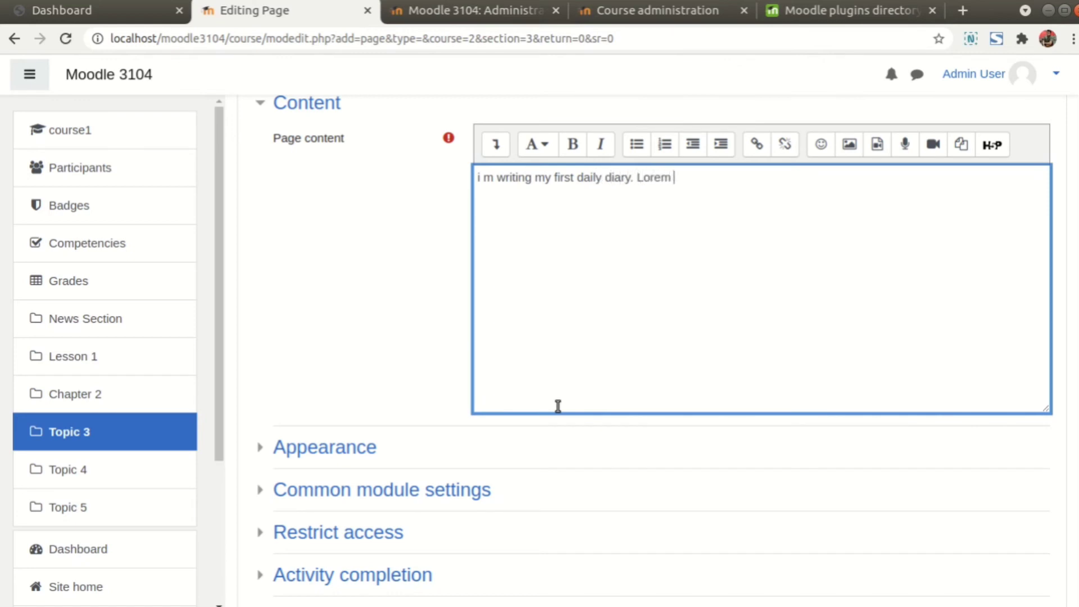
type("ipum")
- Copy the words "Lorem ipum" in the page content and paste them repeatedly after the first sentence as filler text
key("shift+Left")
key("shift+Left")
key("shift+Left")
key("shift+Left")
key("shift+Left")
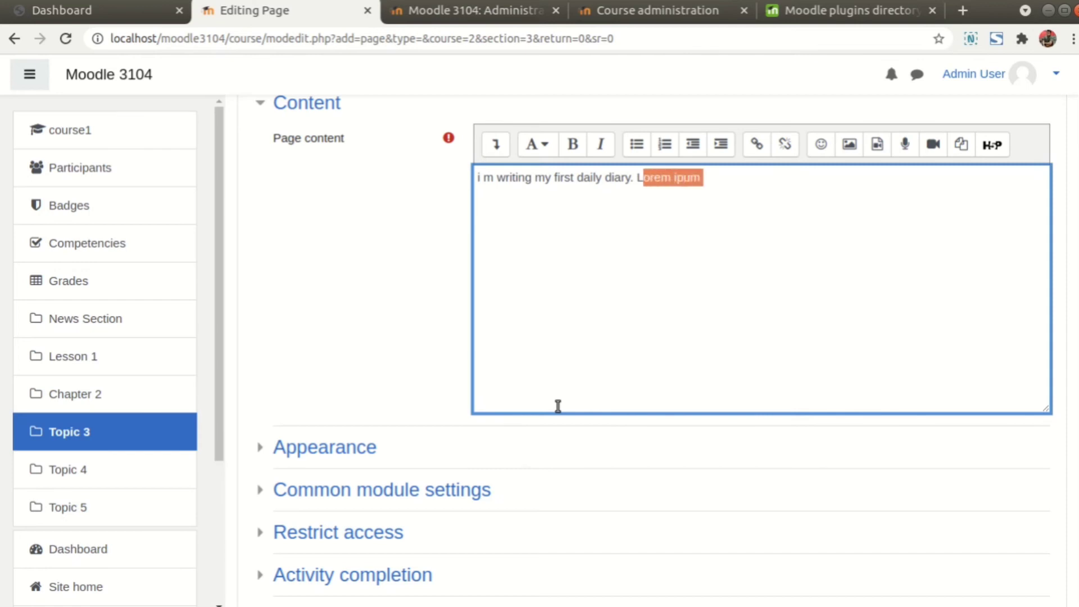
key("Right")
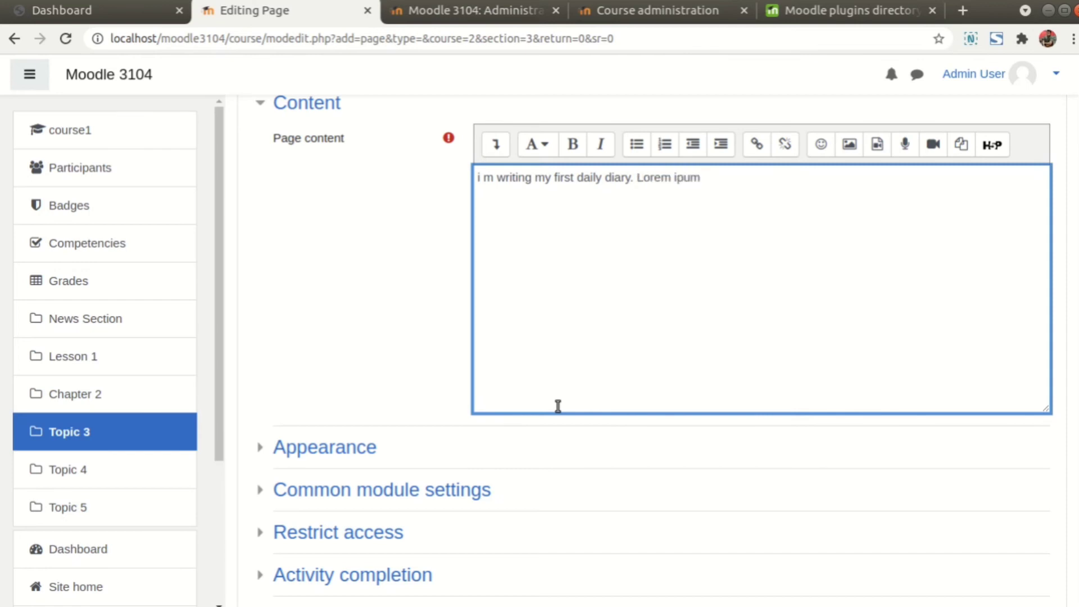
key("ctrl+v")
key("ctrl+v")
key("ctrl+v")
key("ctrl+v")
key("ctrl+v")
key("ctrl+v")
key("ctrl+v")
key("ctrl+v")
key("ctrl+v")
key("ctrl+v")
key("ctrl+v")
key("ctrl+v")
key("ctrl+v")
key("ctrl+v")
key("ctrl+v")
key("ctrl+v")
key("ctrl+v")
key("ctrl+v")
key("ctrl+v")
key("ctrl+v")
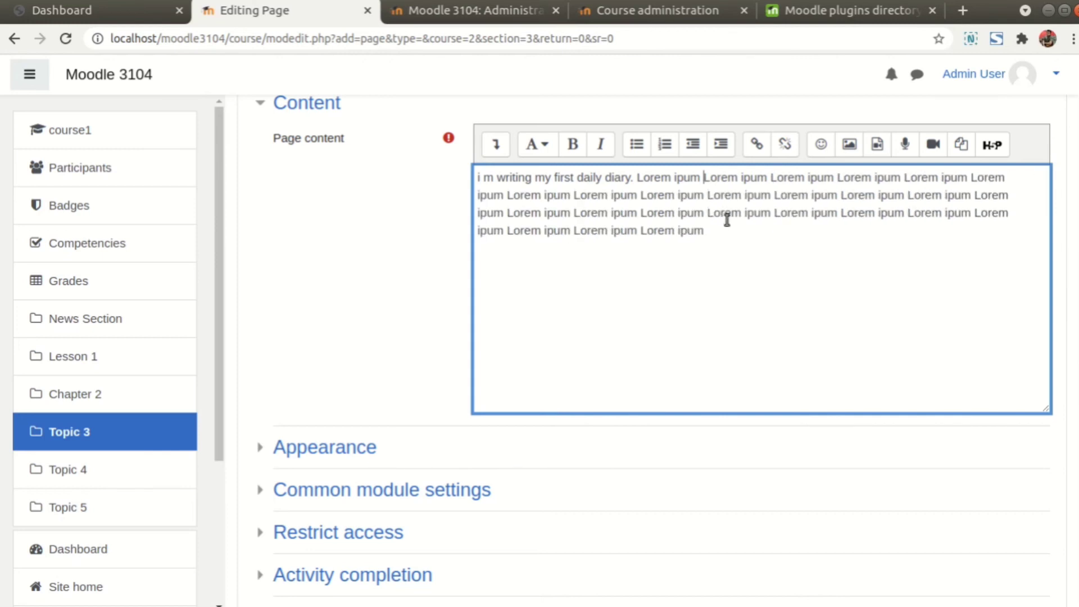
- Break the filler text into separate paragraphs below the first line and extend the second paragraph with more "Lorem ipum" copies
key("Return")
key("Return")
key("Return")
key("ctrl+v")
key("ctrl+v")
key("ctrl+v")
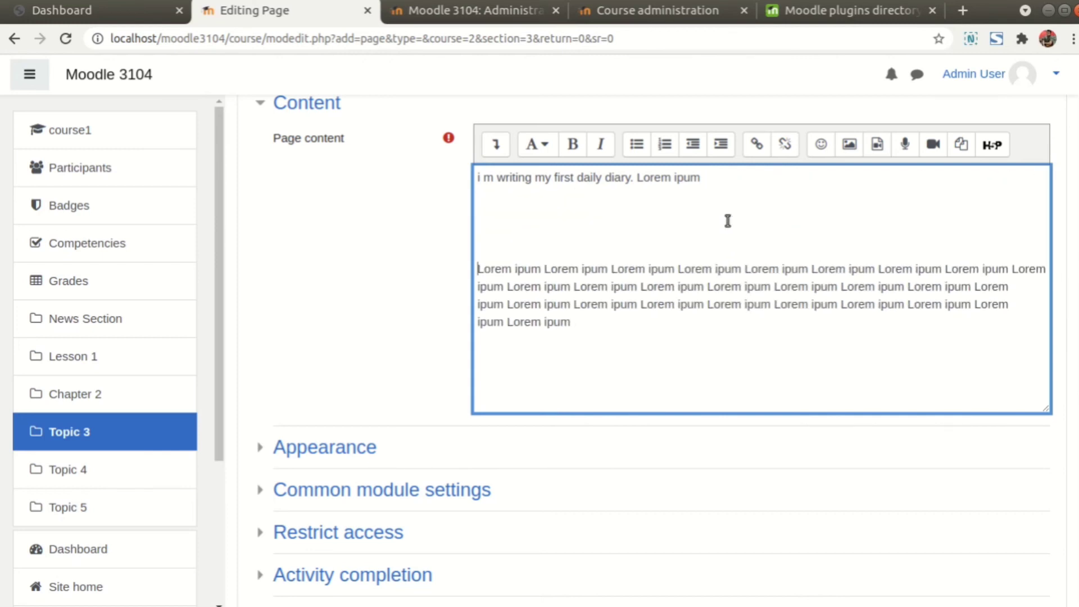
key("ctrl+v")
key("ctrl+v")
key("ctrl+v")
key("ctrl+v")
key("ctrl+v")
key("ctrl+v")
key("ctrl+v")
key("ctrl+v")
key("ctrl+v")
key("ctrl+v")
key("ctrl+v")
key("ctrl+v")
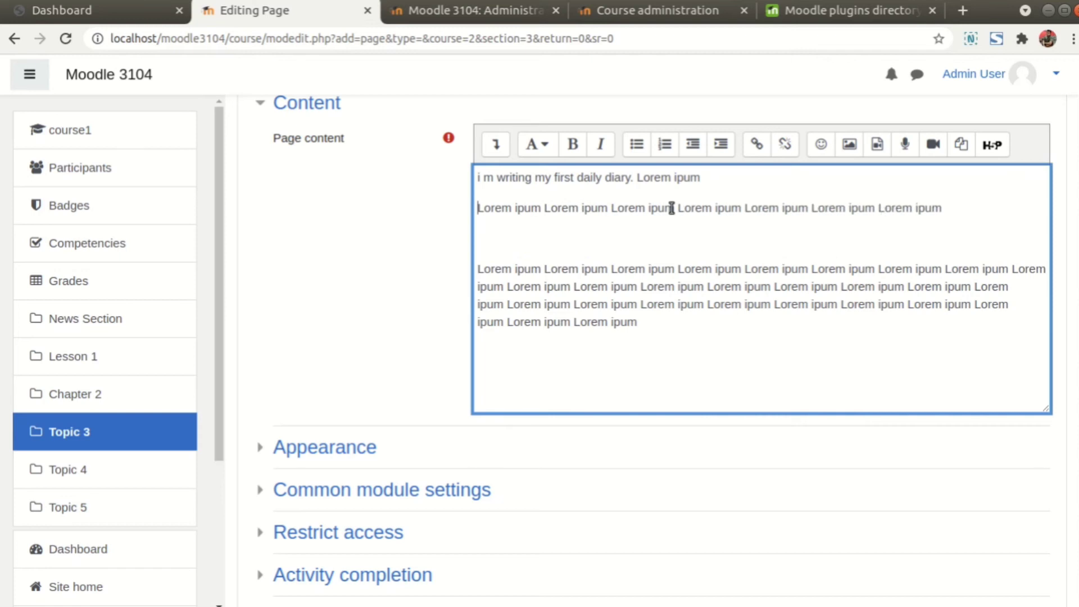
key("Delete")
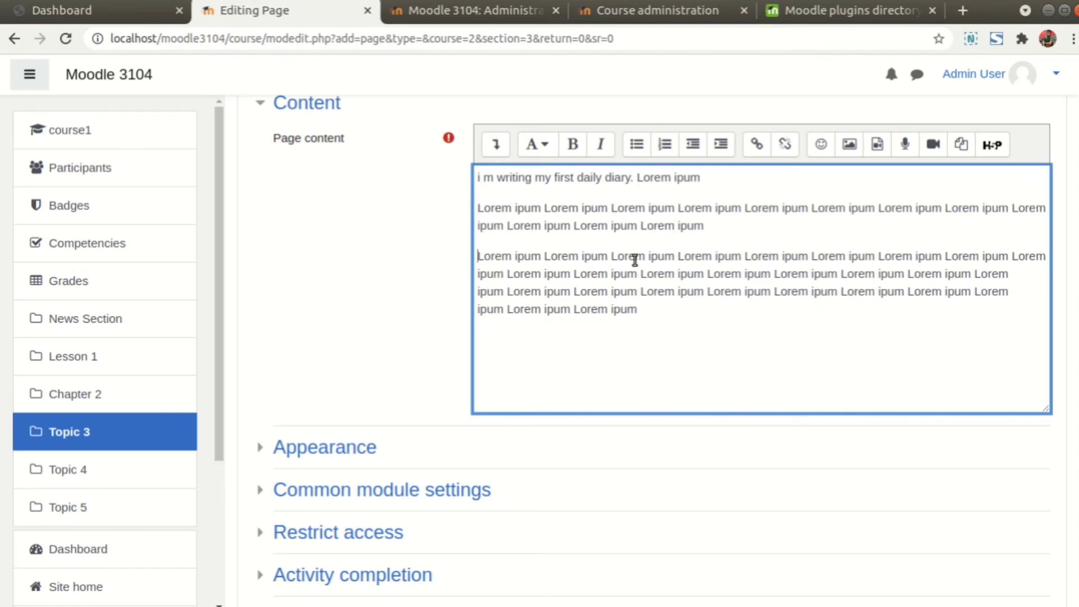
key("Delete")
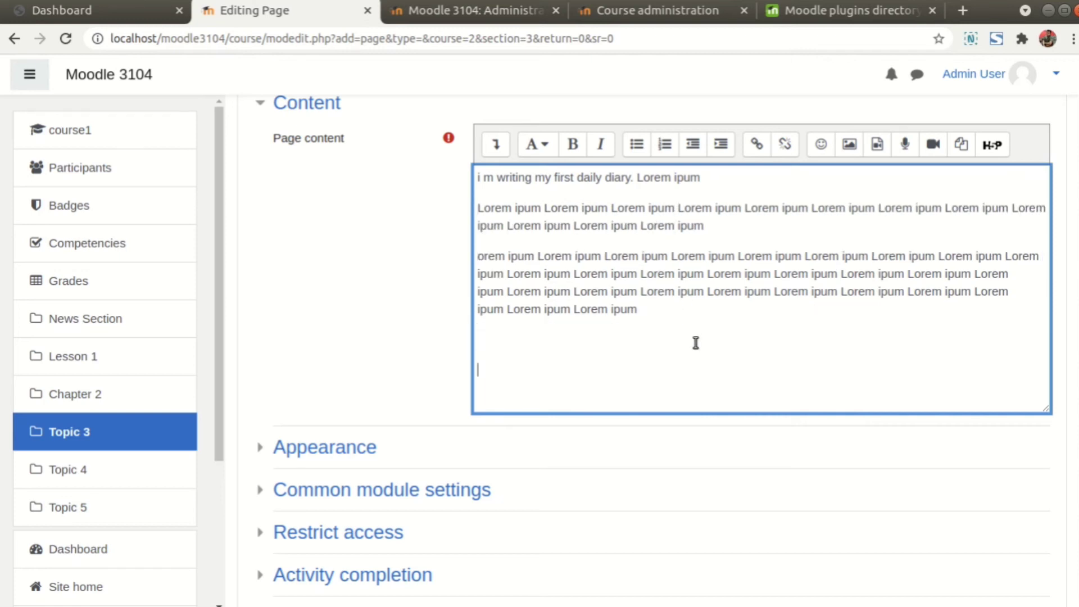
- Add two short "Lorem ipum Lorem ipum Lorem ipum" lines beneath the third paragraph, separated by a blank line
key("ctrl+v")
key("ctrl+v")
key("ctrl+v")
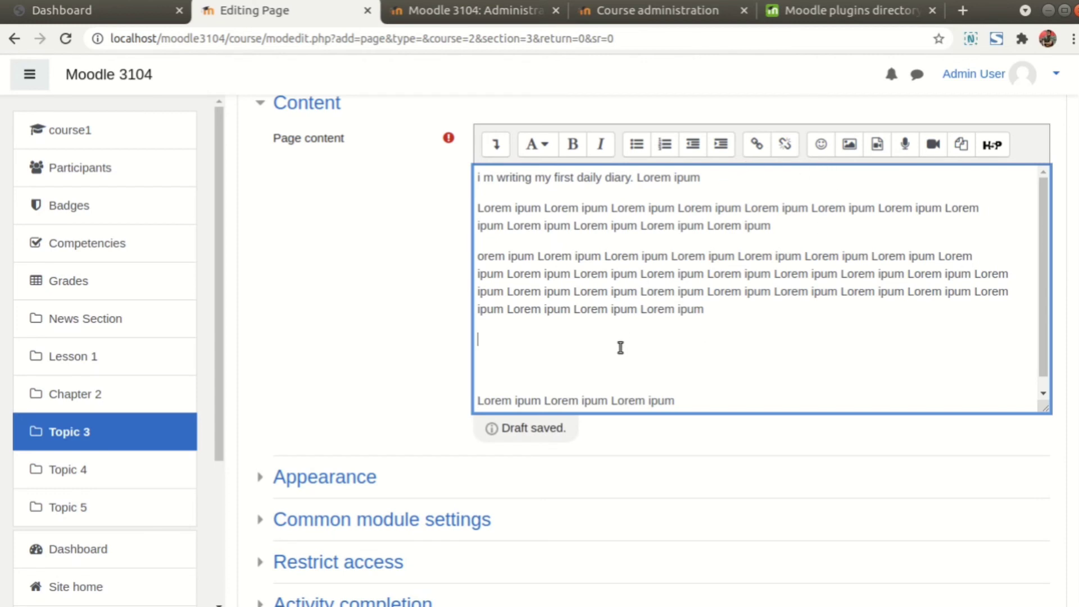
key("ctrl+v")
key("ctrl+v")
key("ctrl+v")
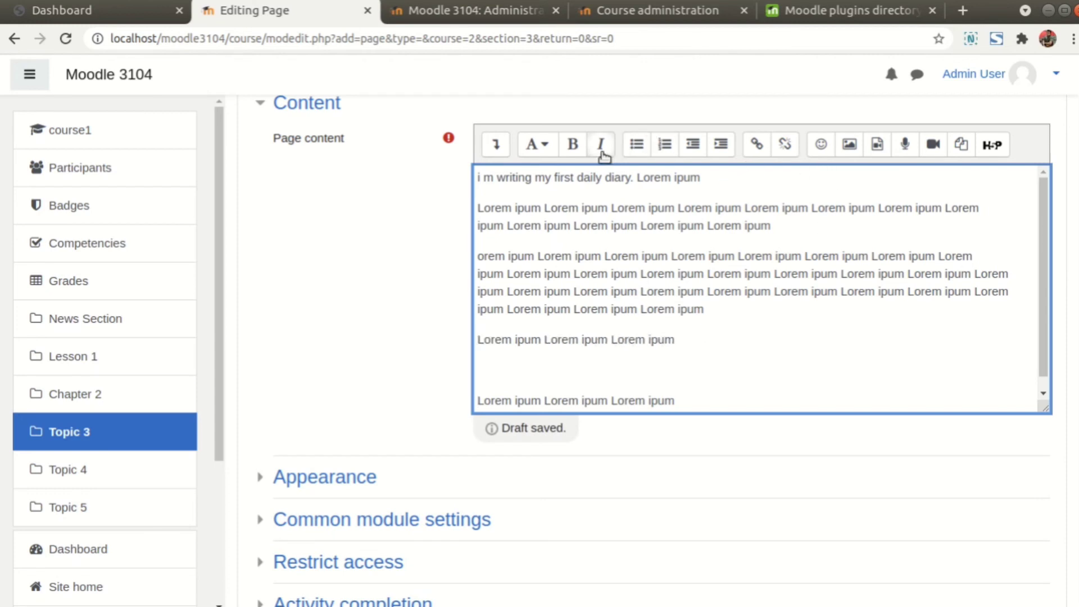
- Make the first line of the page content bold and the third paragraph italic
left_click_drag(703, 178, 368, 193)
left_click(572, 144)
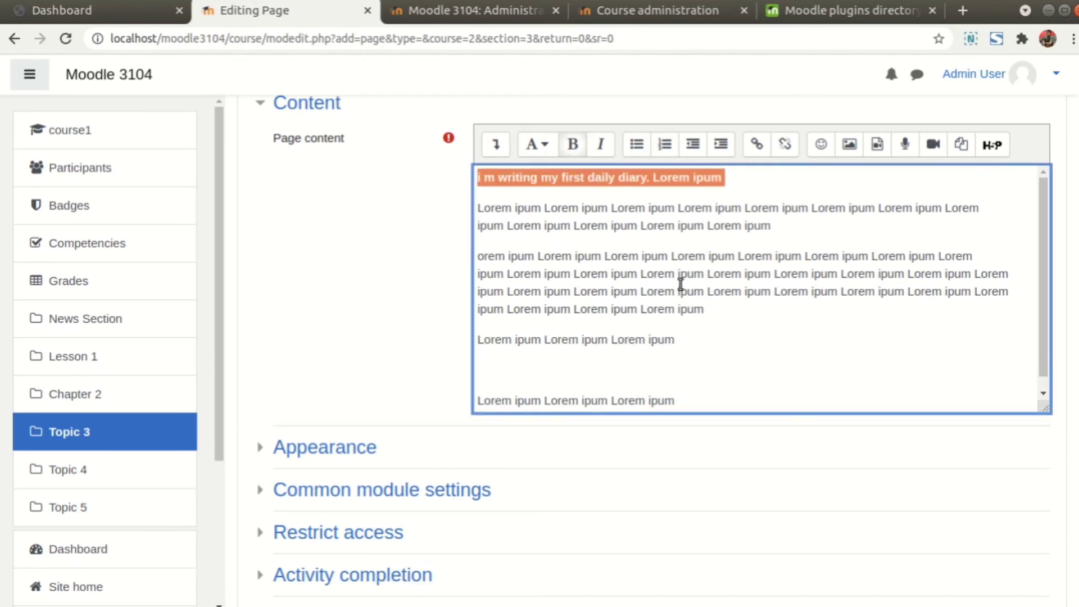
left_click_drag(709, 310, 456, 235)
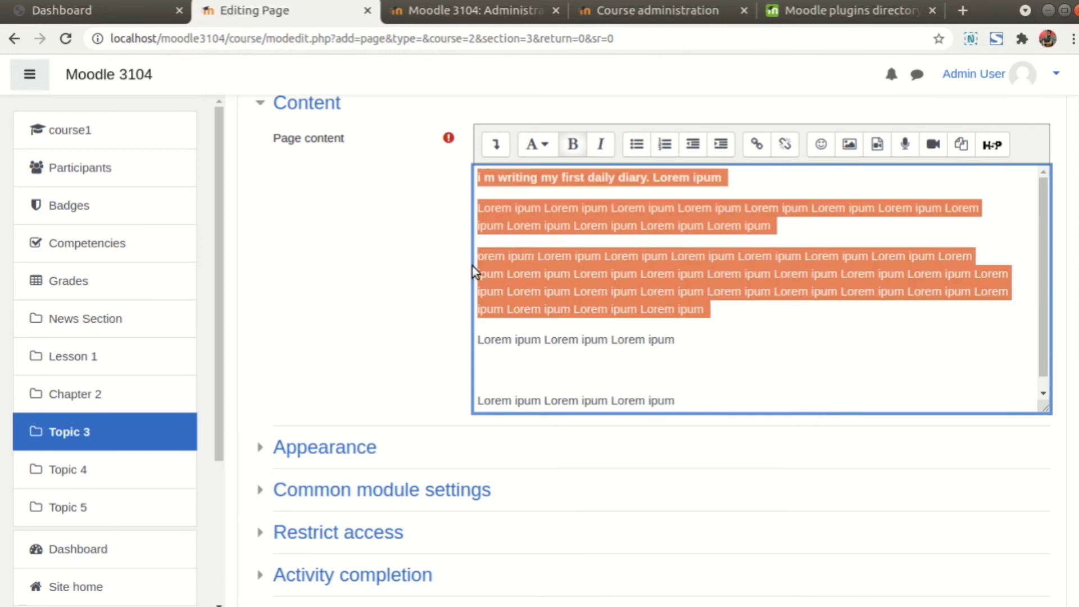
left_click_drag(474, 272, 508, 242)
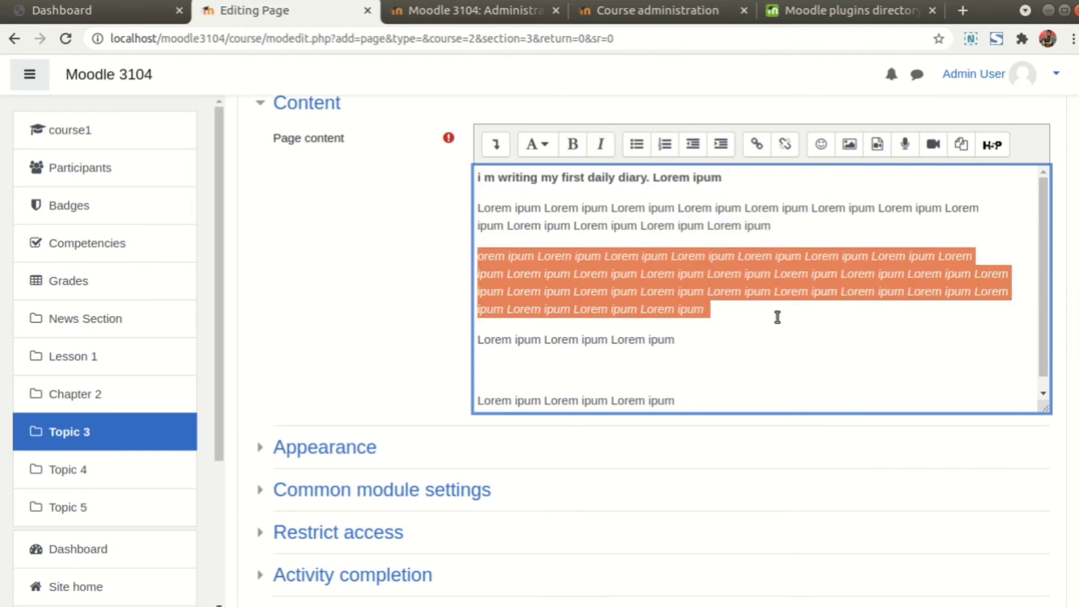
left_click(778, 317)
- Insert a grinning emoji with a sweat drop at the end of the italic paragraph
scroll(730, 330, "down", 1)
scroll(732, 330, "down", 2)
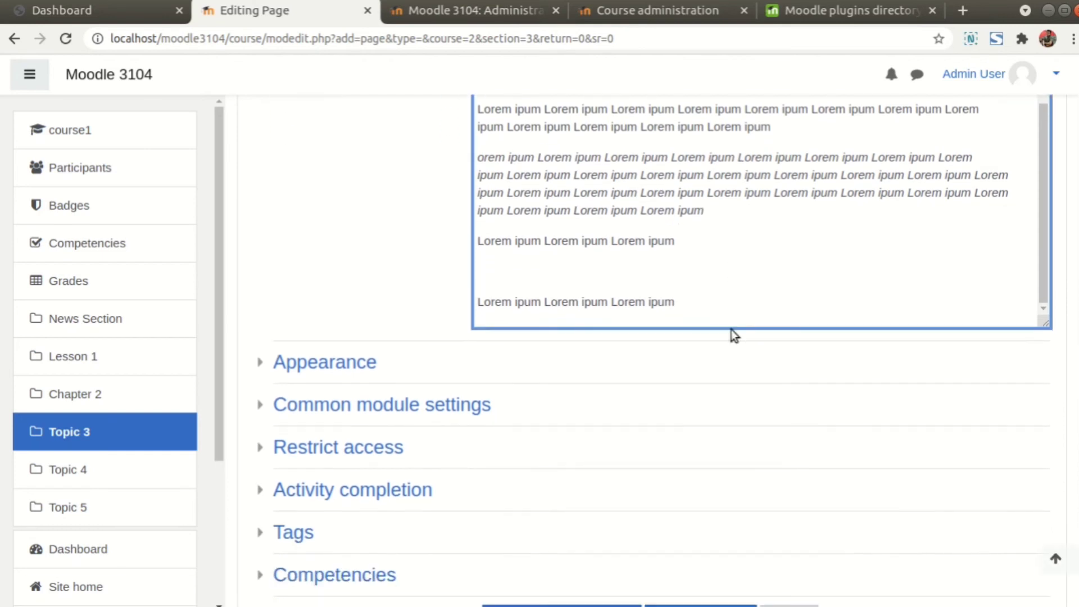
scroll(733, 335, "up", 2)
left_click(819, 150)
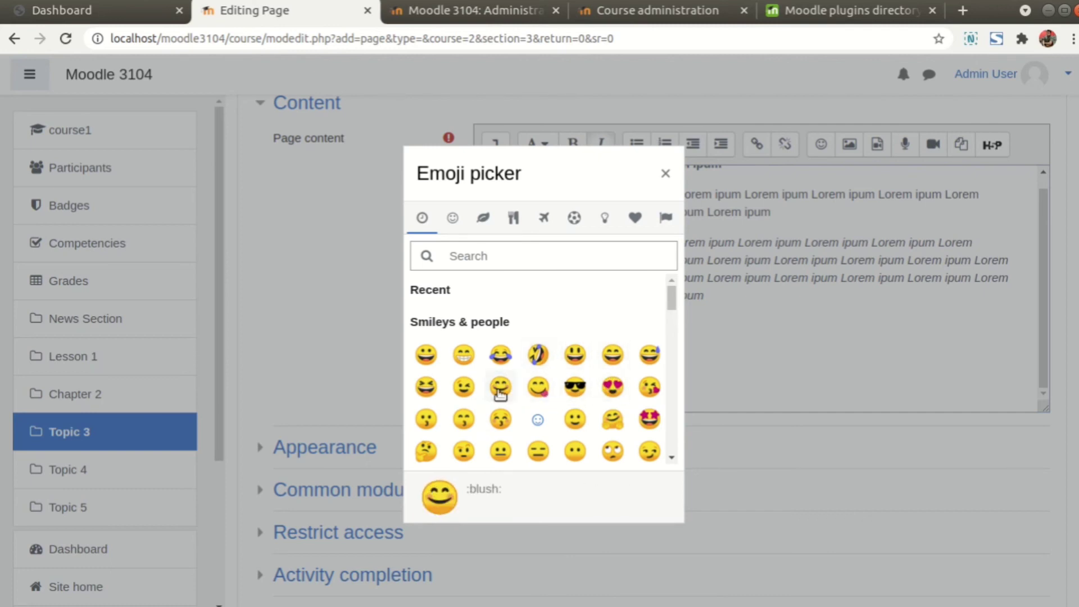
left_click(650, 354)
- Examine the Appearance display options and the "Display description on course page" setting beneath the Description field
scroll(765, 332, "down", 3)
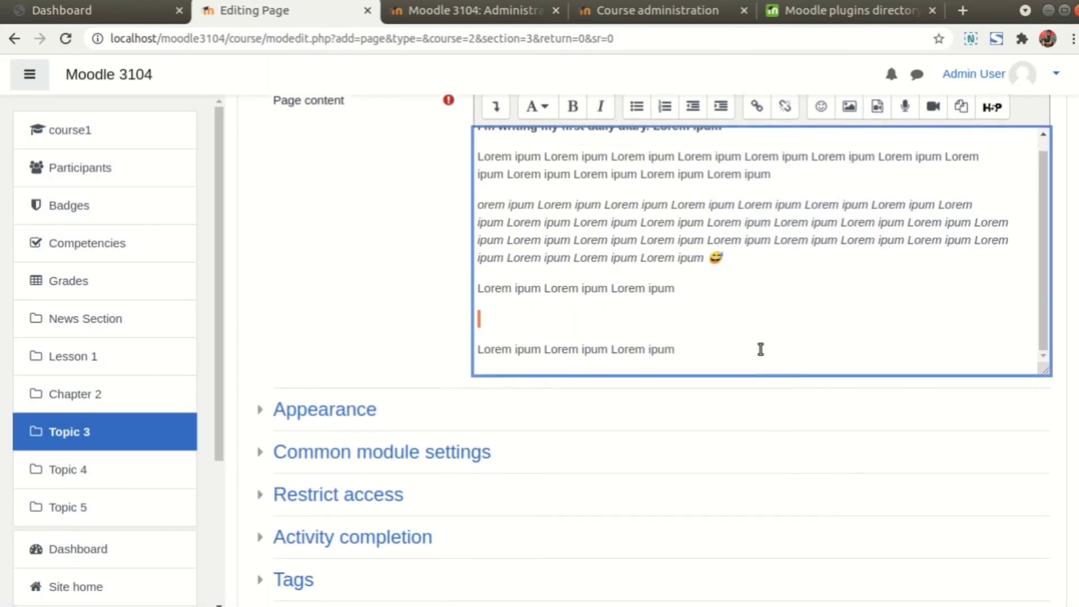
left_click(263, 359)
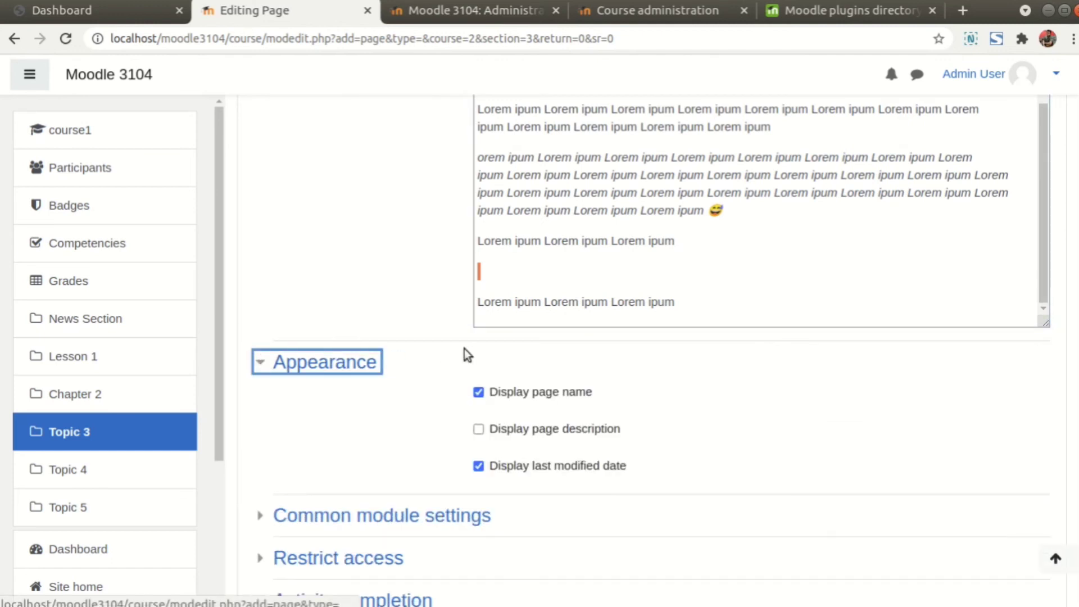
scroll(506, 369, "down", 2)
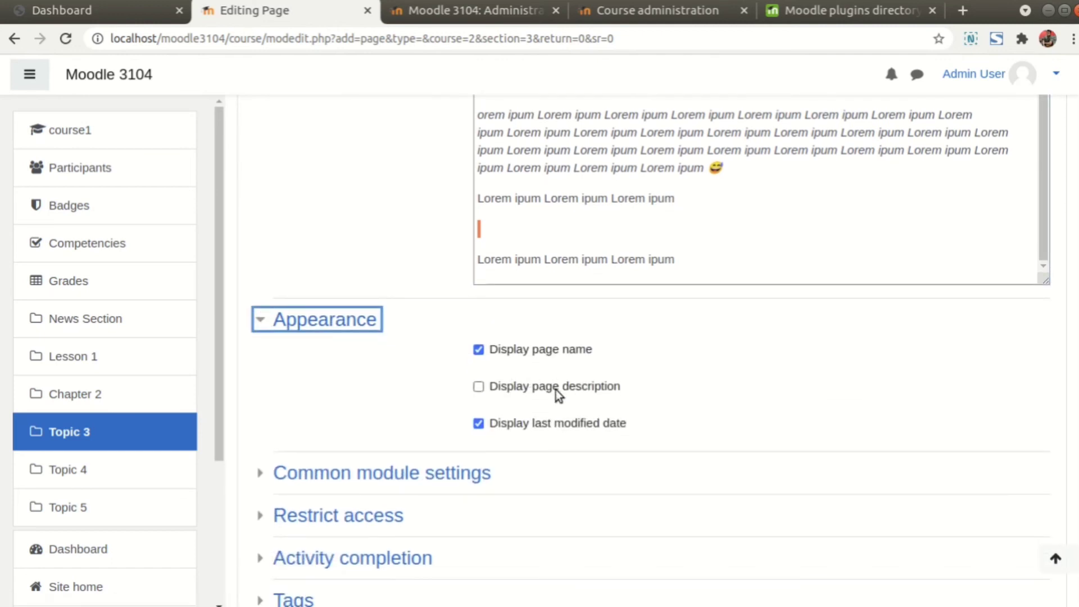
left_click(556, 389)
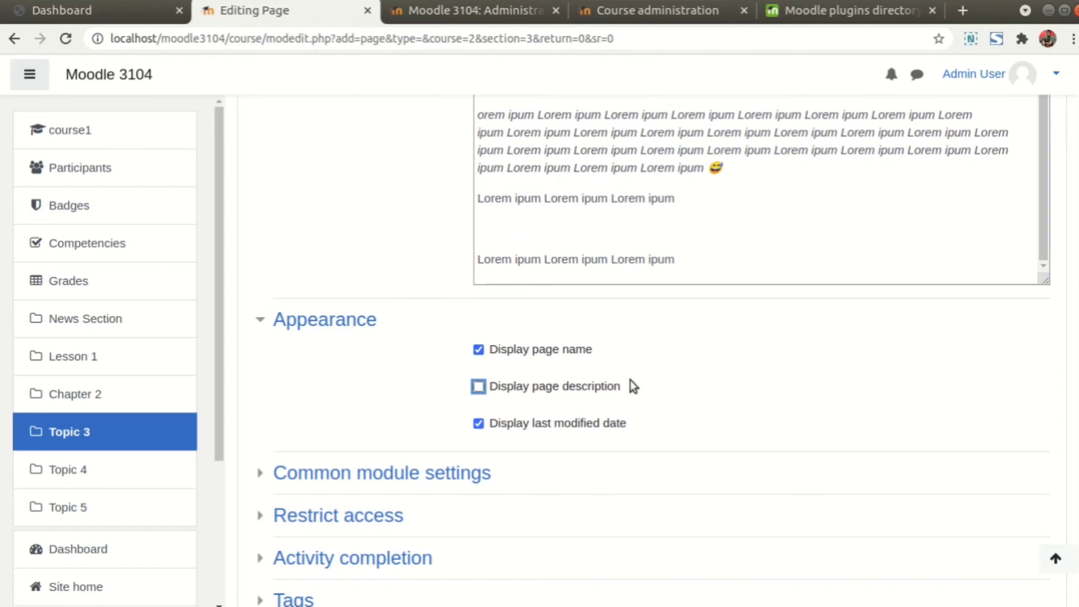
left_click_drag(634, 386, 487, 386)
scroll(407, 295, "down", 2)
scroll(408, 295, "up", 3)
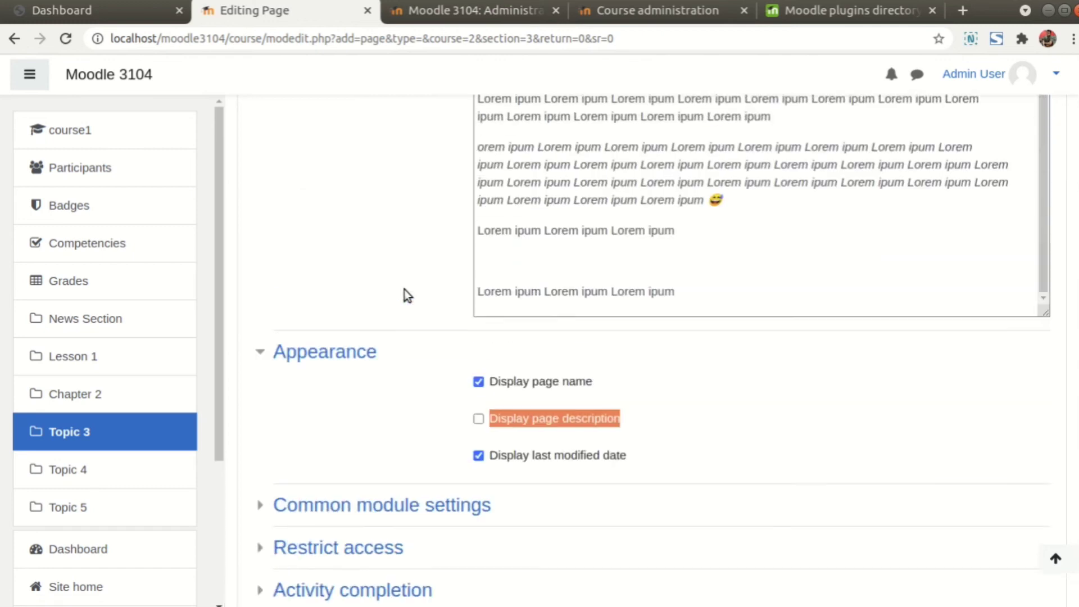
scroll(408, 295, "up", 8)
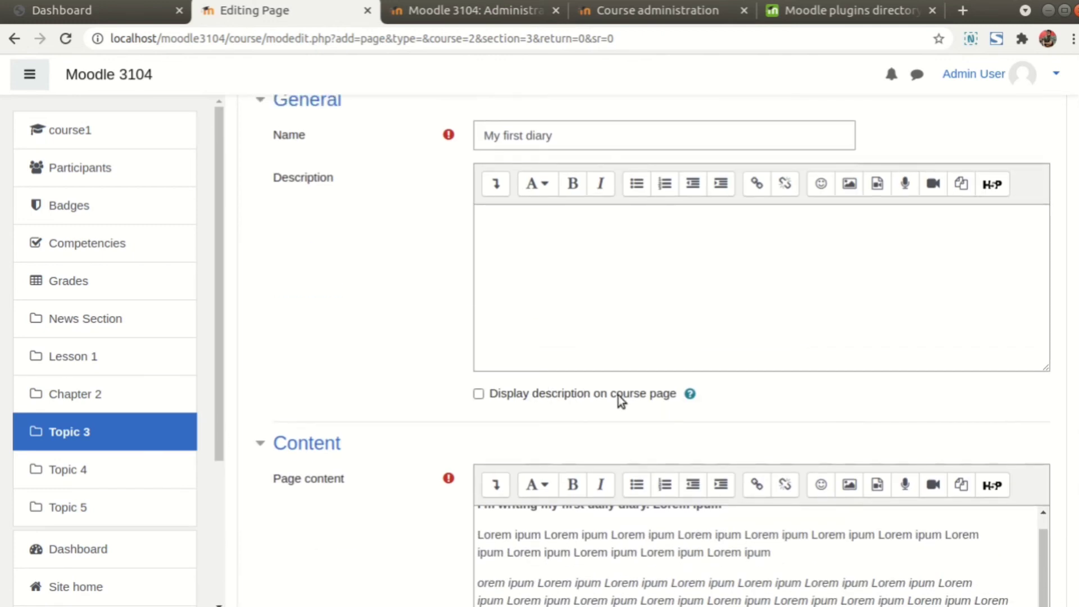
left_click_drag(658, 412, 491, 390)
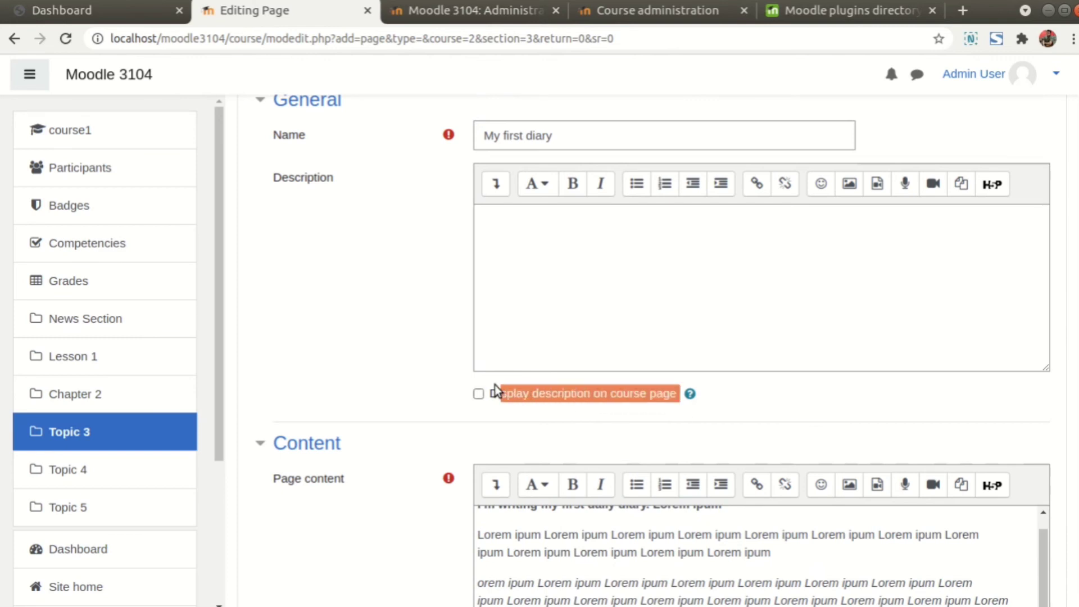
left_click(430, 345)
scroll(499, 362, "up", 2)
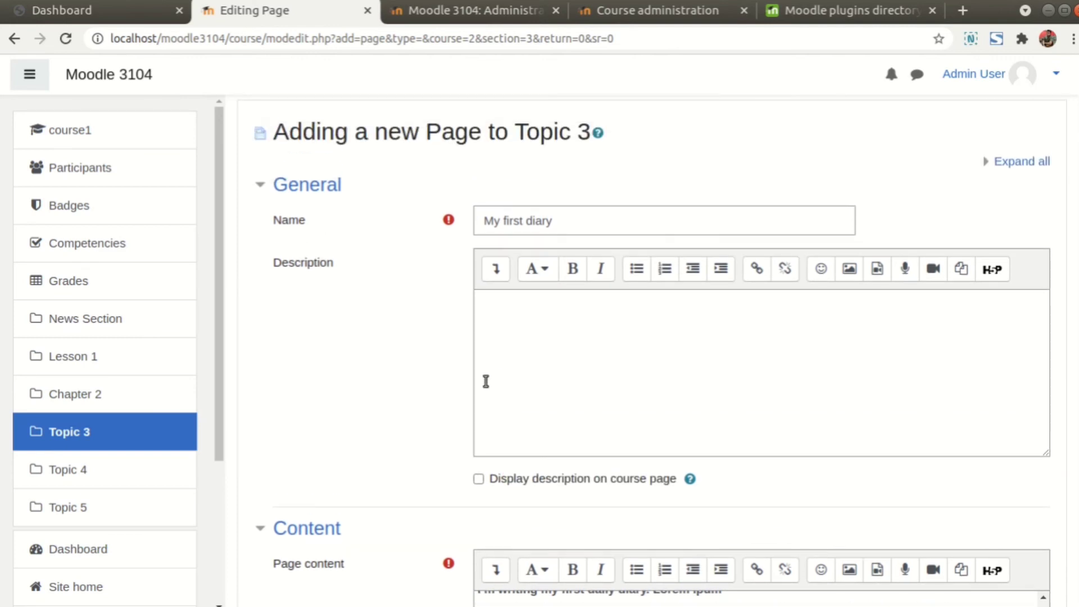
- Save and display the new page, and review its title, content and last modified date
scroll(412, 397, "down", 14)
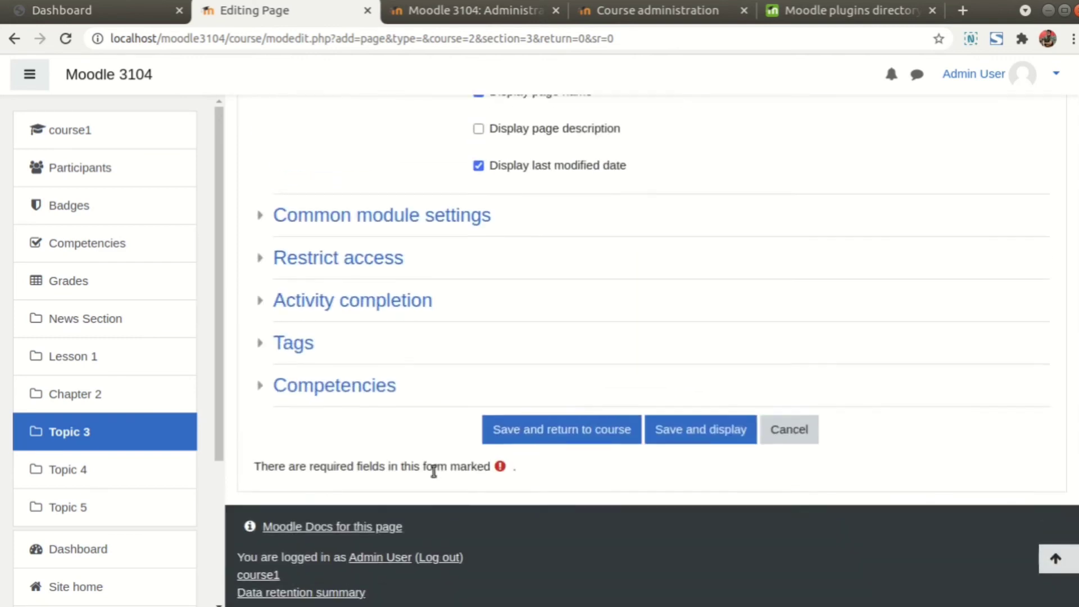
left_click(683, 426)
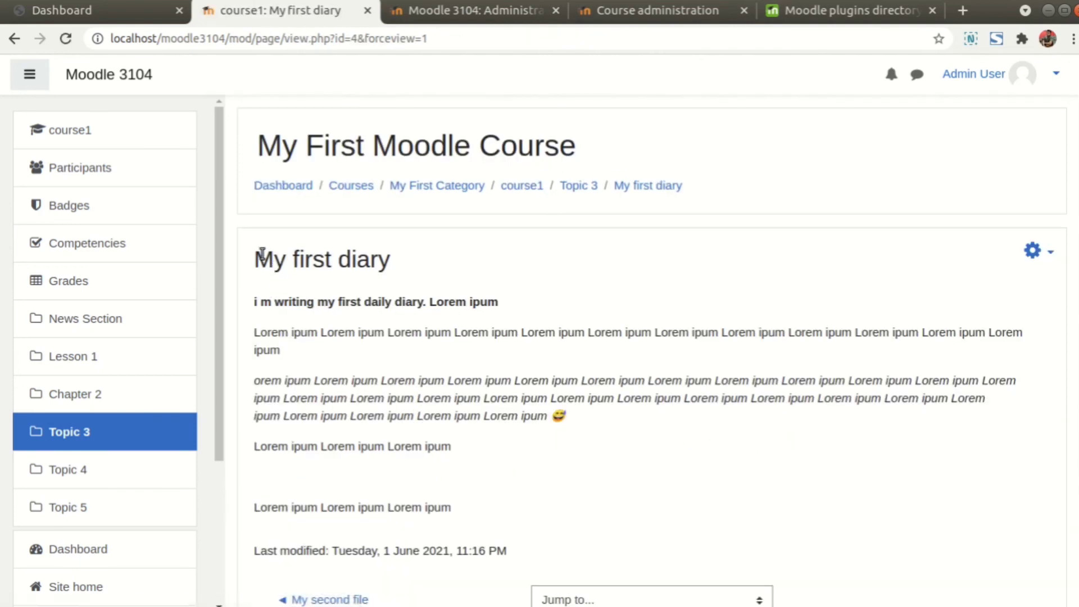
left_click_drag(262, 254, 411, 263)
left_click(413, 264)
scroll(417, 312, "down", 3)
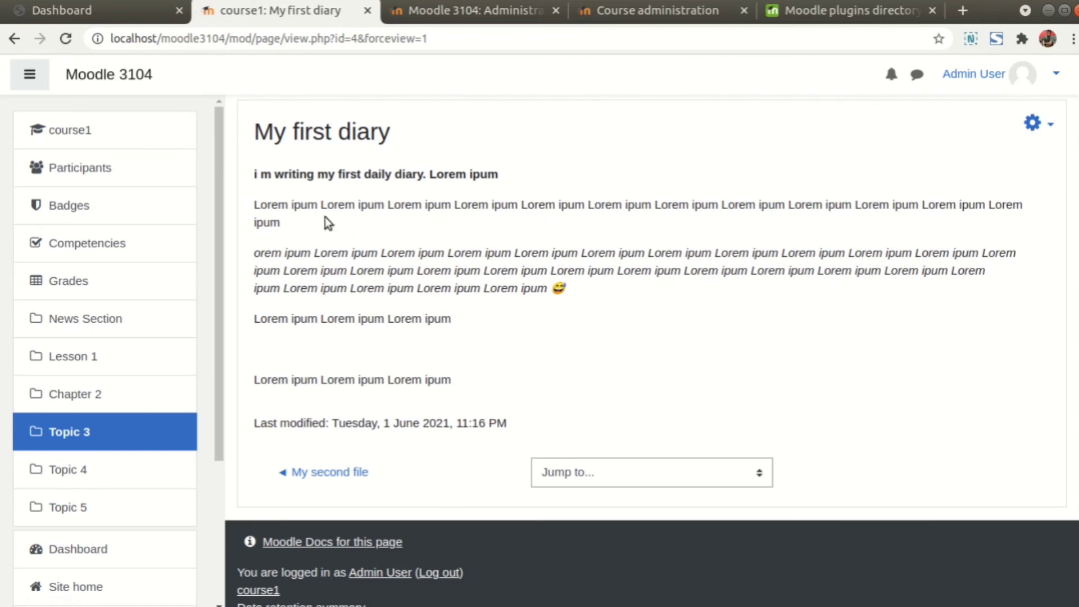
left_click_drag(256, 172, 252, 422)
left_click(524, 424)
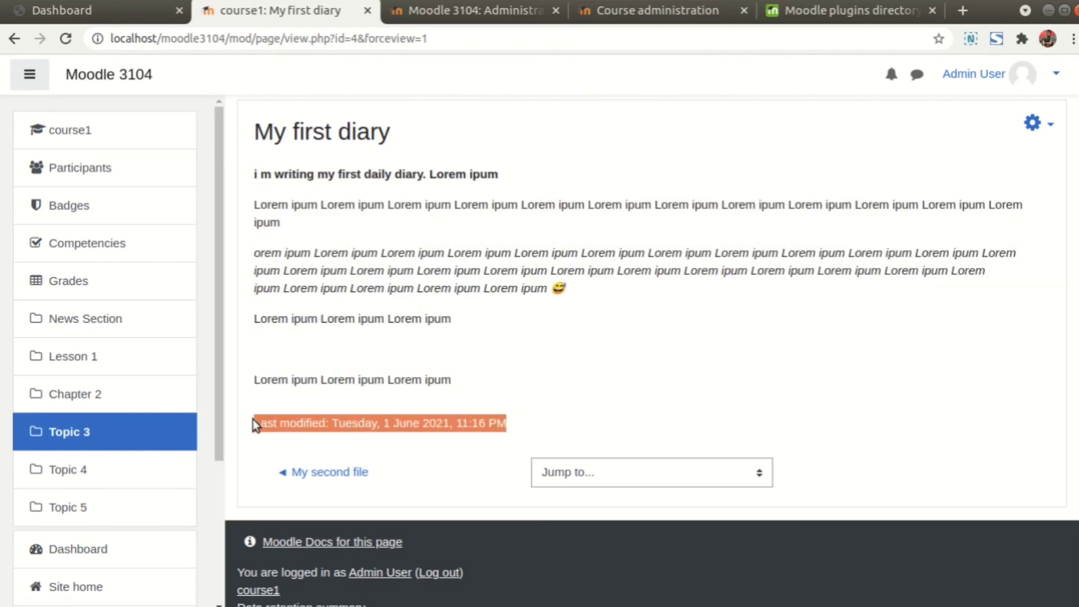
left_click(507, 405)
scroll(555, 400, "up", 3)
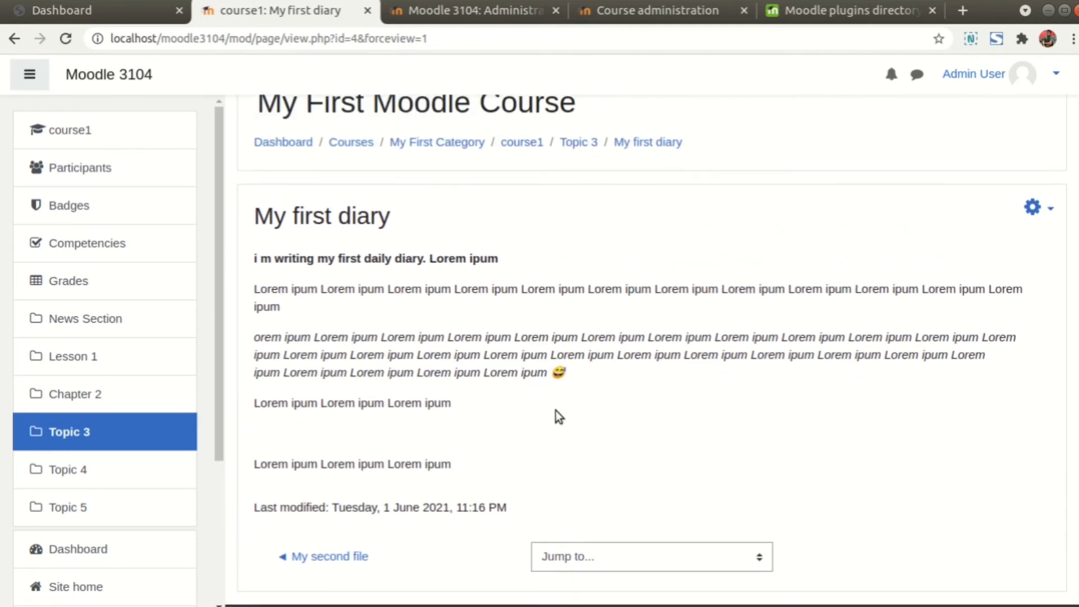
- Return to the course1 main page and look over its sections and the resources added to them
left_click(523, 186)
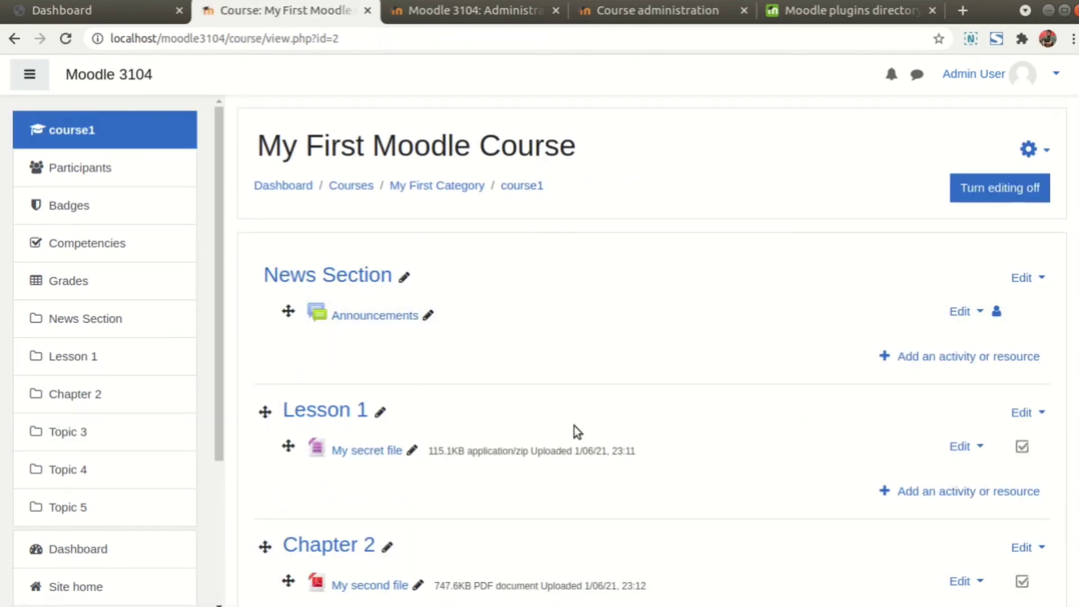
triple_click(603, 141)
left_click(575, 240)
scroll(534, 353, "down", 3)
scroll(534, 373, "down", 5)
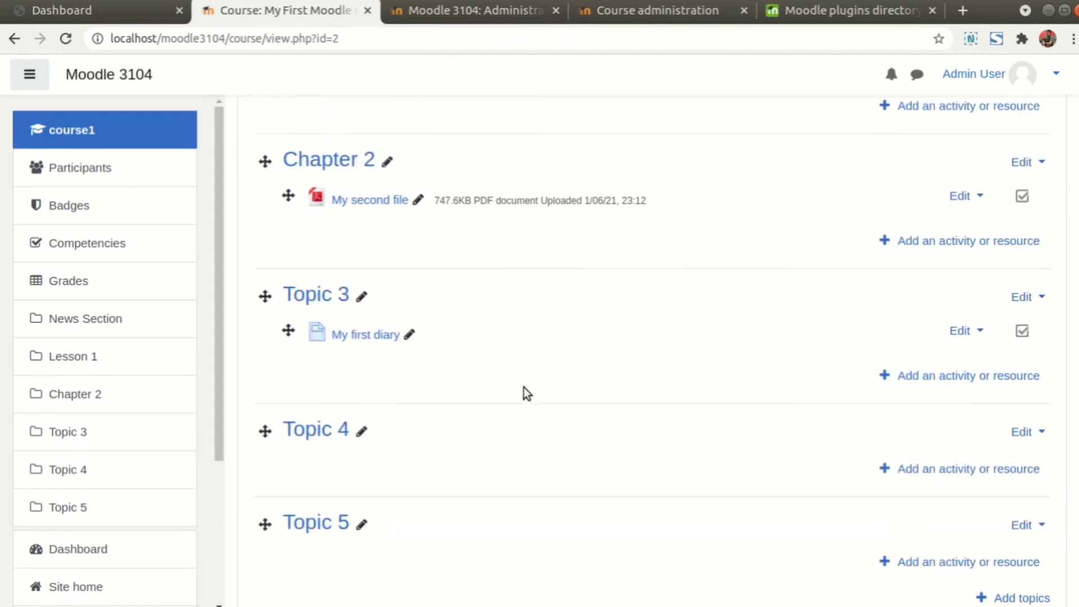
scroll(491, 371, "up", 2)
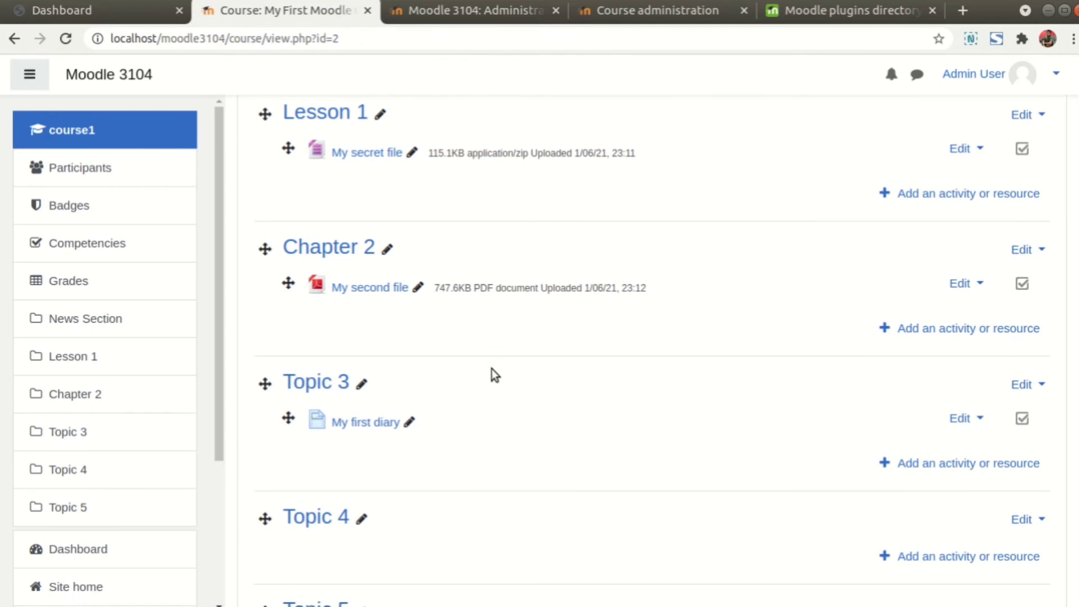
scroll(490, 368, "up", 2)
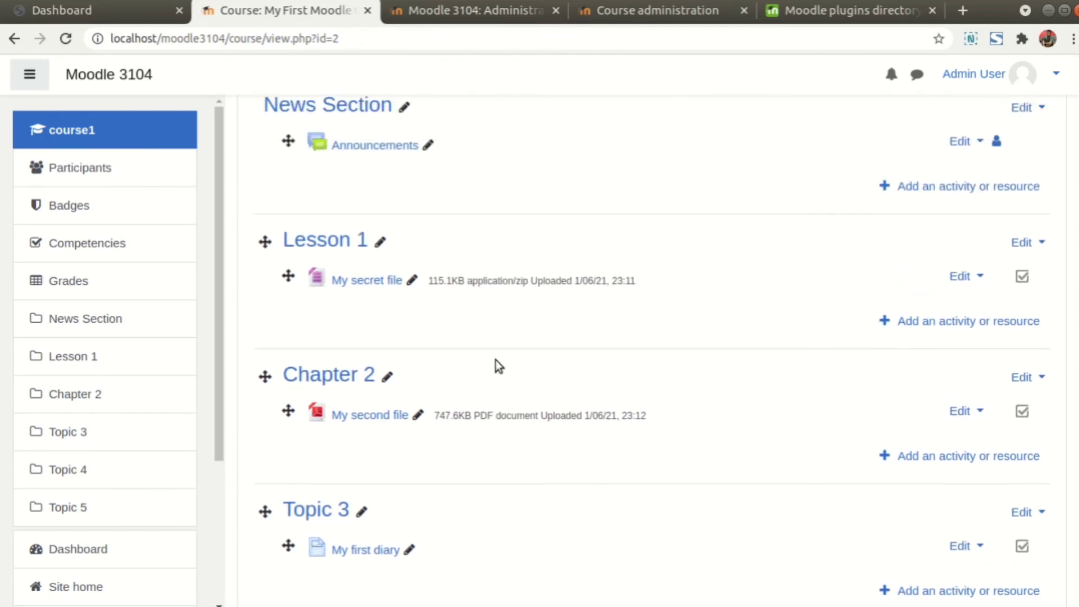
scroll(505, 367, "up", 3)
scroll(508, 373, "down", 3)
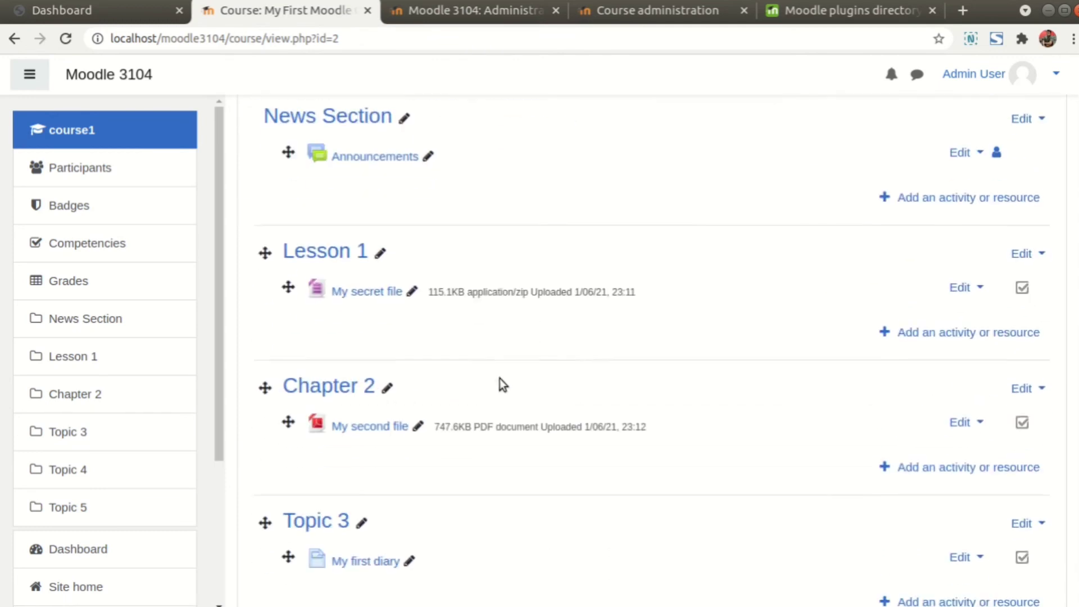
scroll(504, 388, "down", 5)
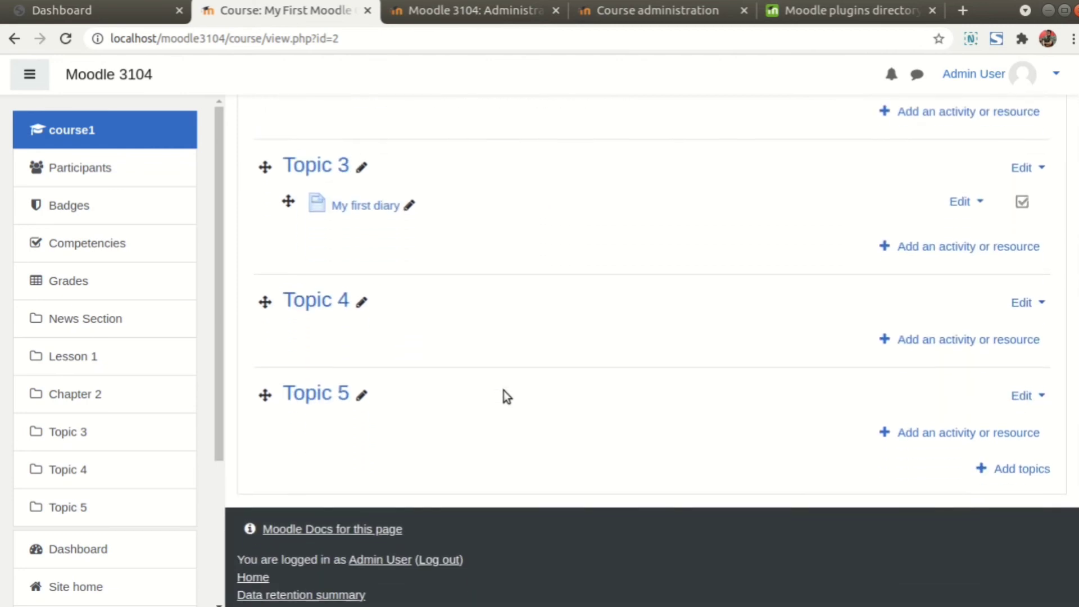
scroll(504, 389, "up", 6)
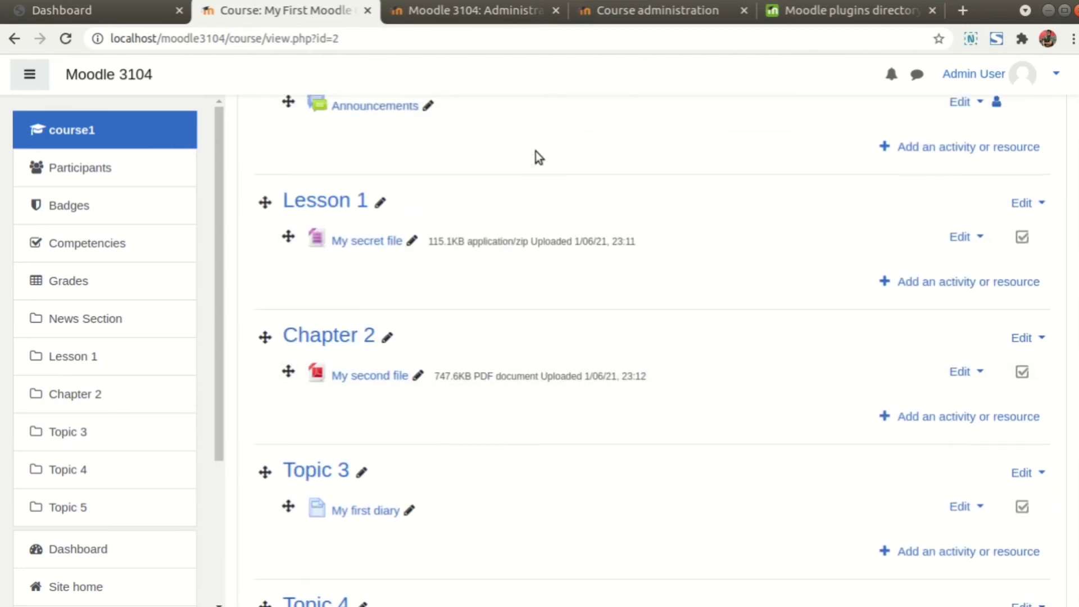
scroll(585, 239, "up", 2)
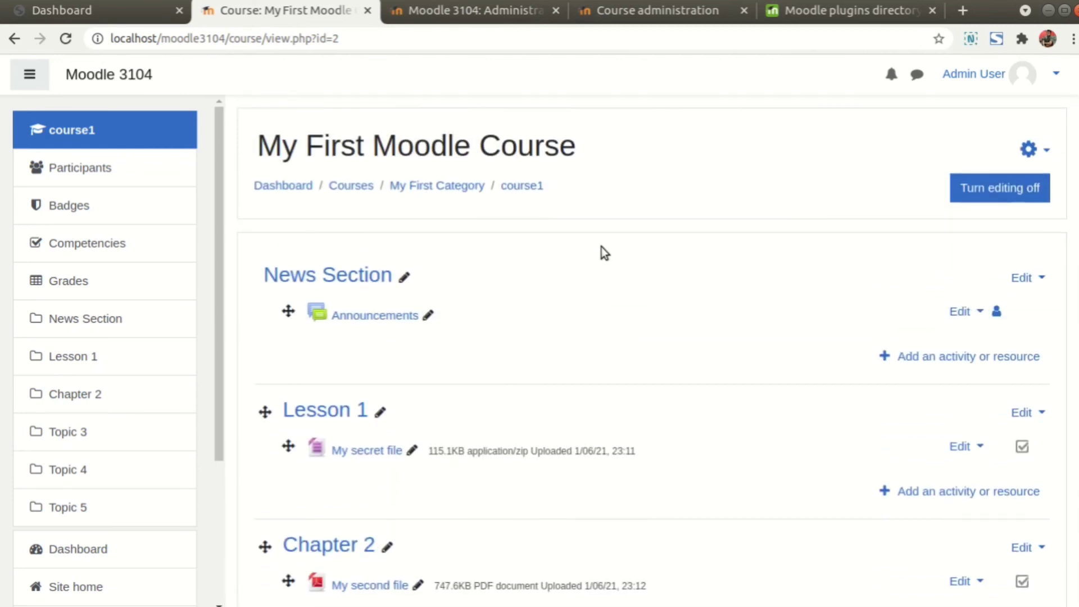
- Open the enrolment methods of My First Moodle Course through the Users section of its course administration
left_click(1032, 150)
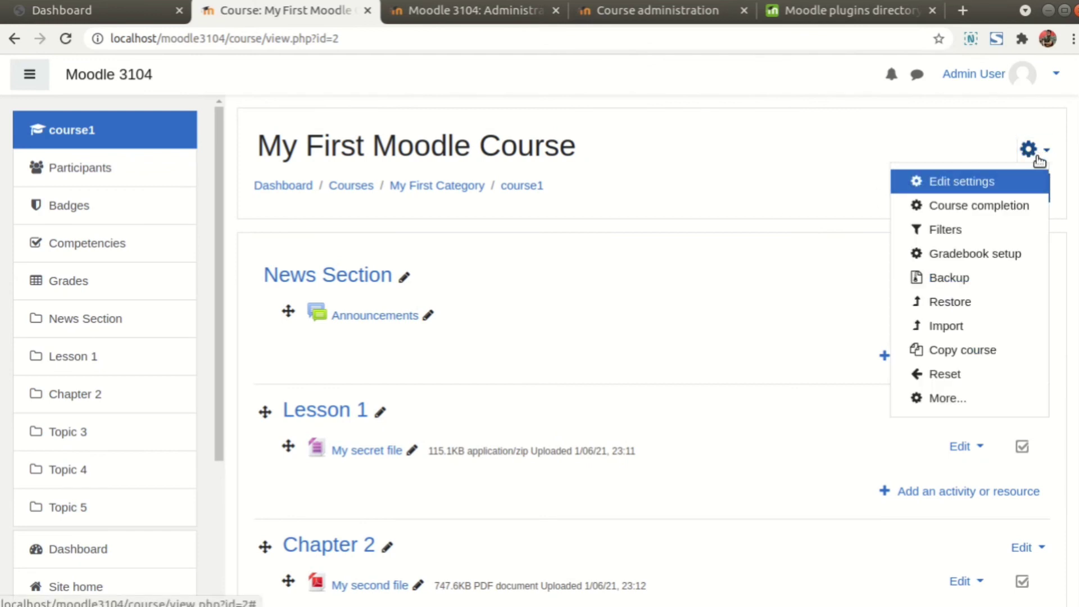
left_click(947, 399)
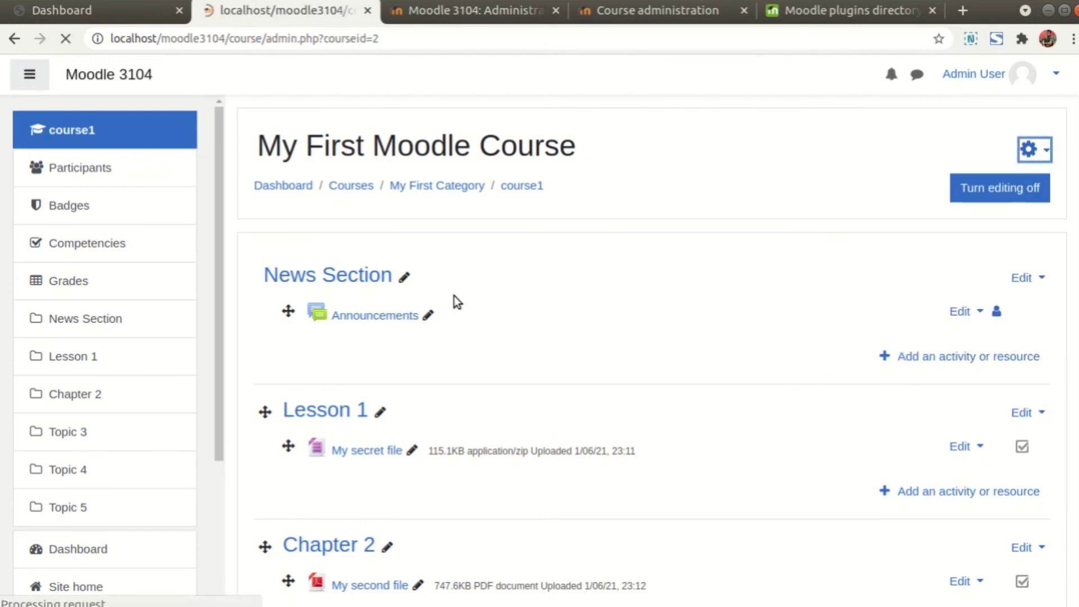
left_click(442, 297)
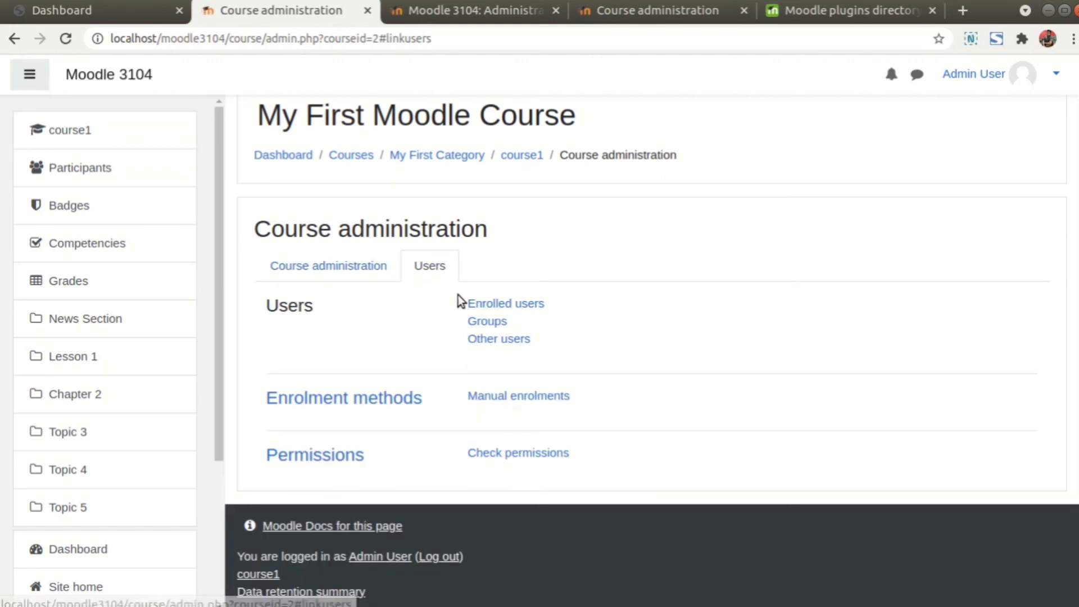
left_click(380, 400)
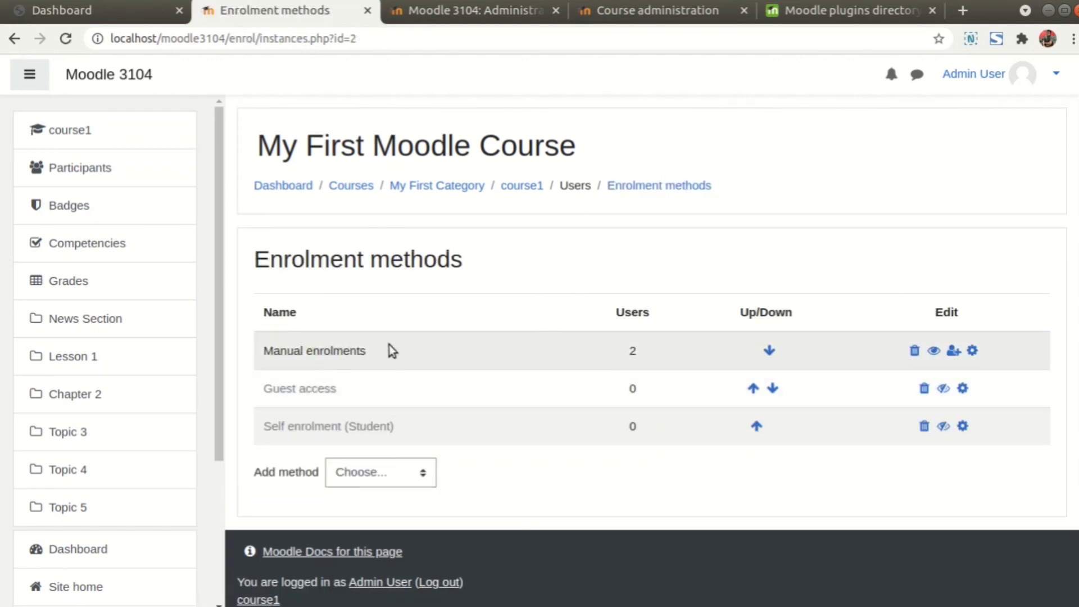
left_click_drag(382, 365, 262, 355)
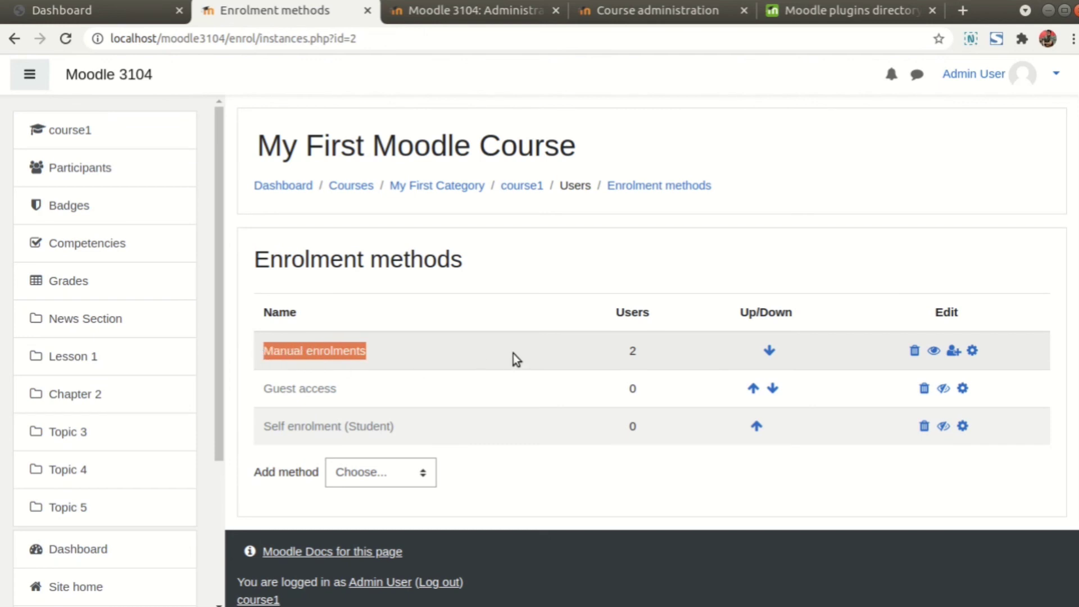
left_click(599, 305)
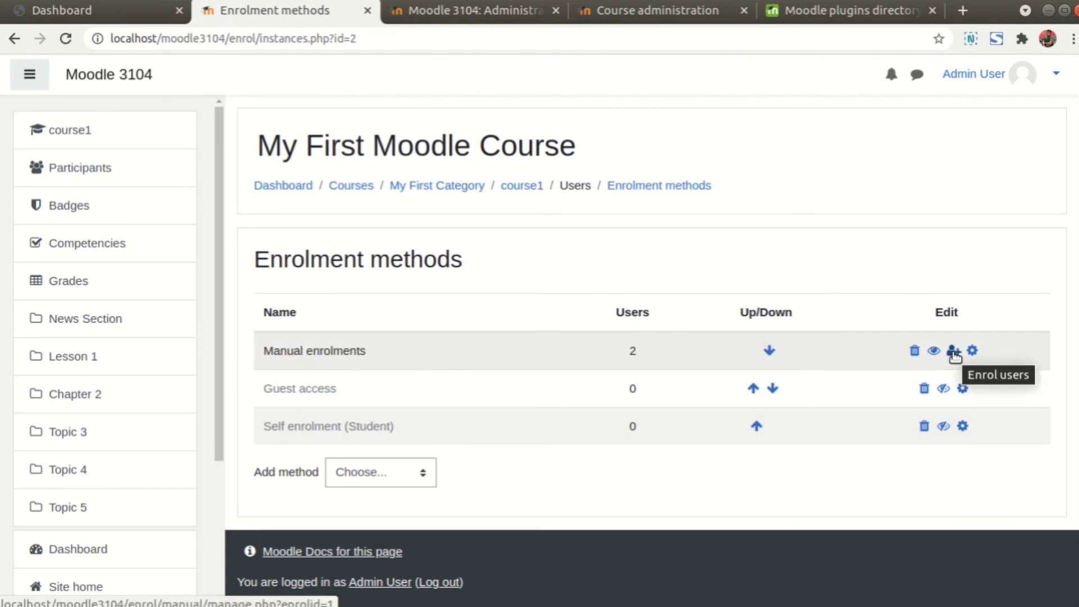
- Inspect the enrolled and not enrolled users under Manual enrolments, and return to the enrolment methods list
left_click(953, 351)
scroll(390, 318, "down", 3)
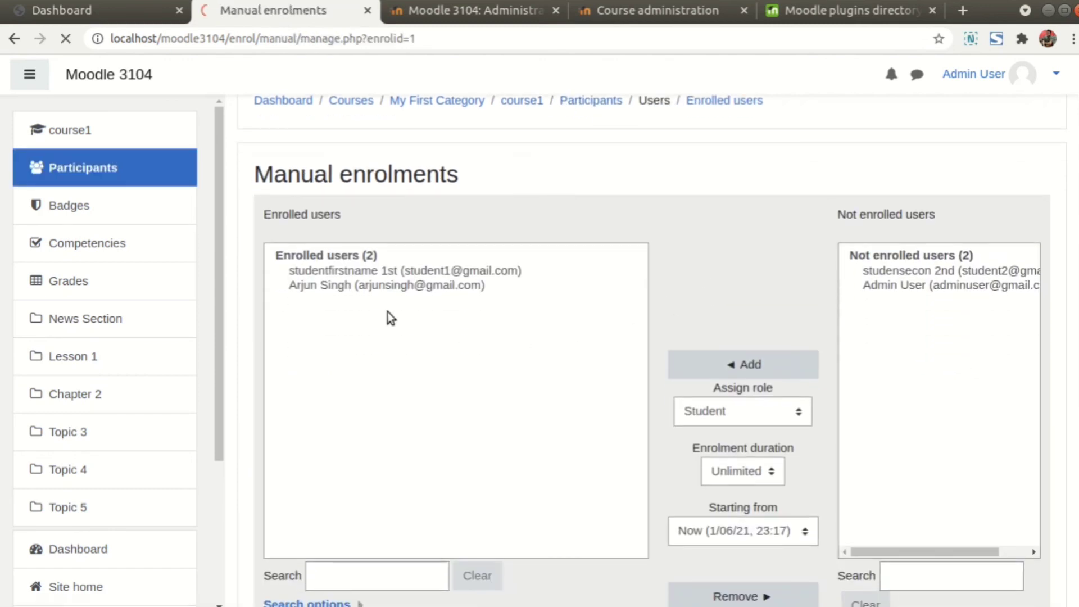
left_click(330, 288)
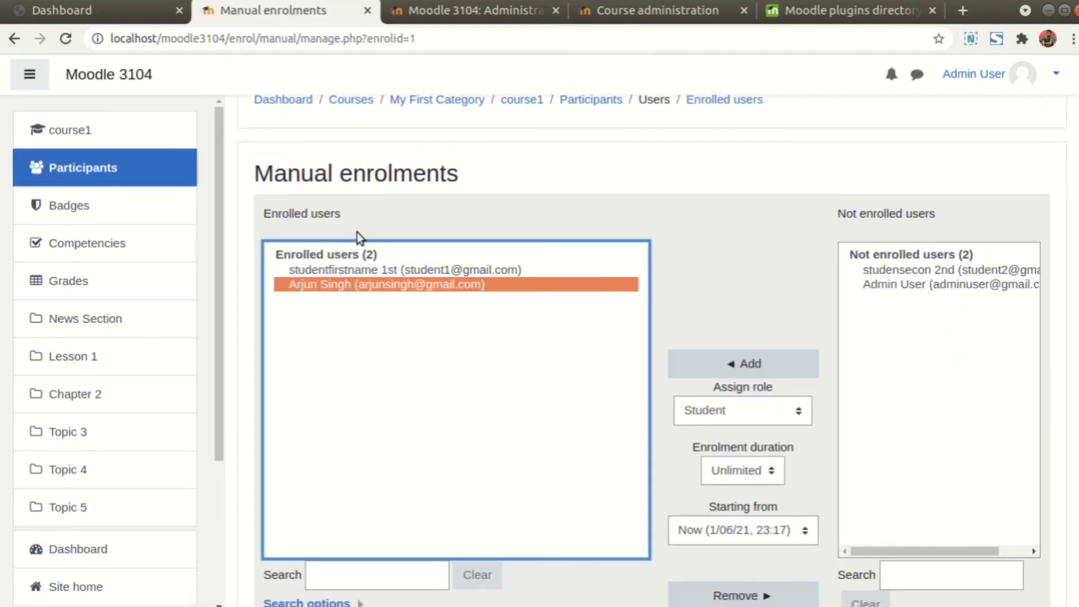
scroll(376, 229, "up", 3)
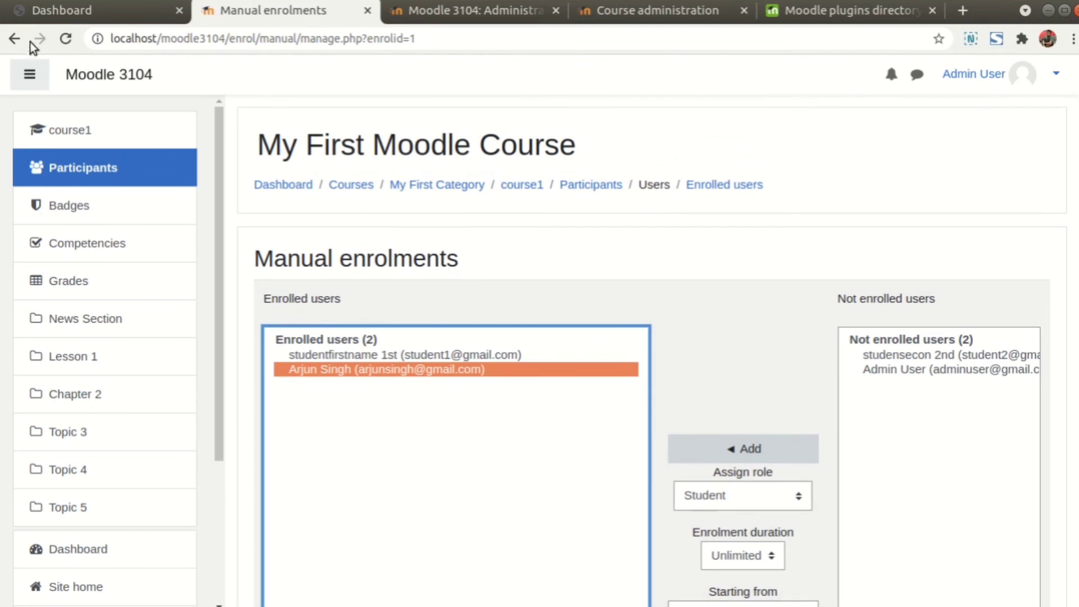
left_click(15, 45)
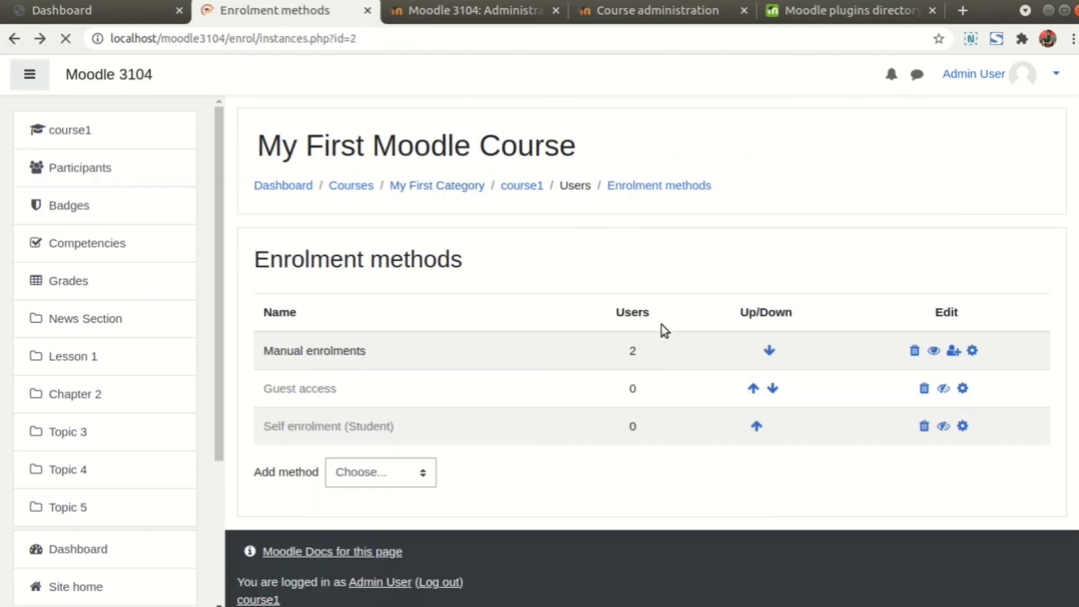
- Enable the Guest access enrolment method for the course
left_click_drag(349, 387, 271, 388)
left_click(460, 297)
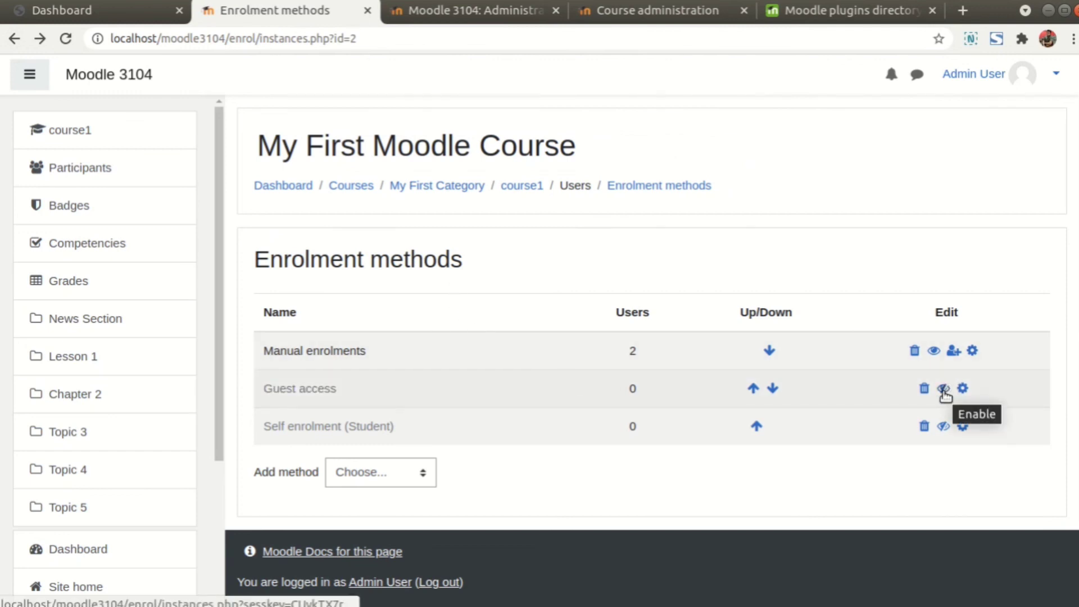
left_click(943, 388)
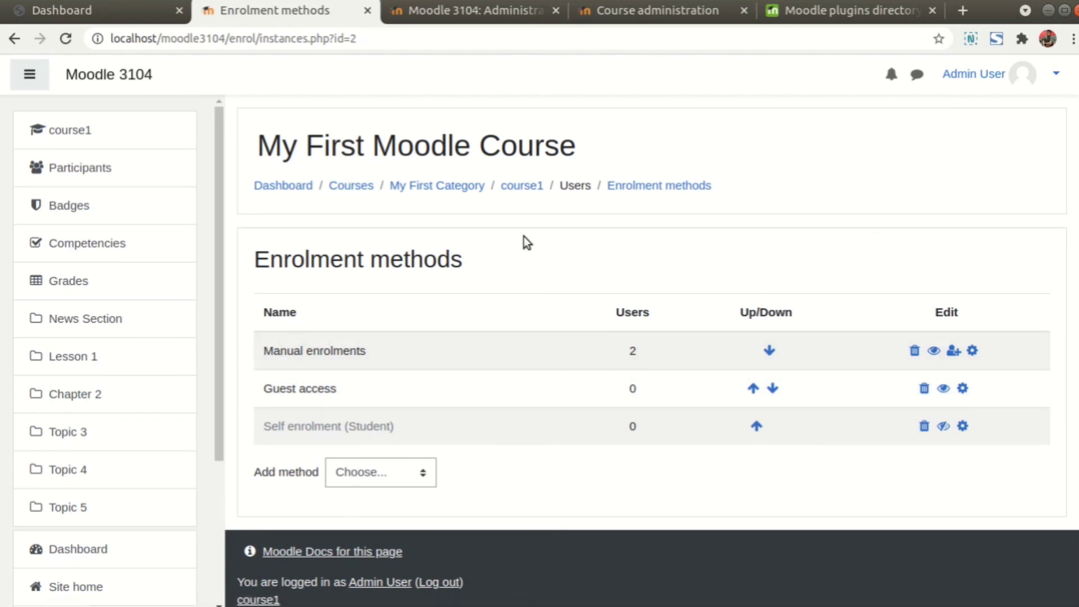
- Log out of the admin account and check the Available courses section on the site's front page
left_click(1016, 83)
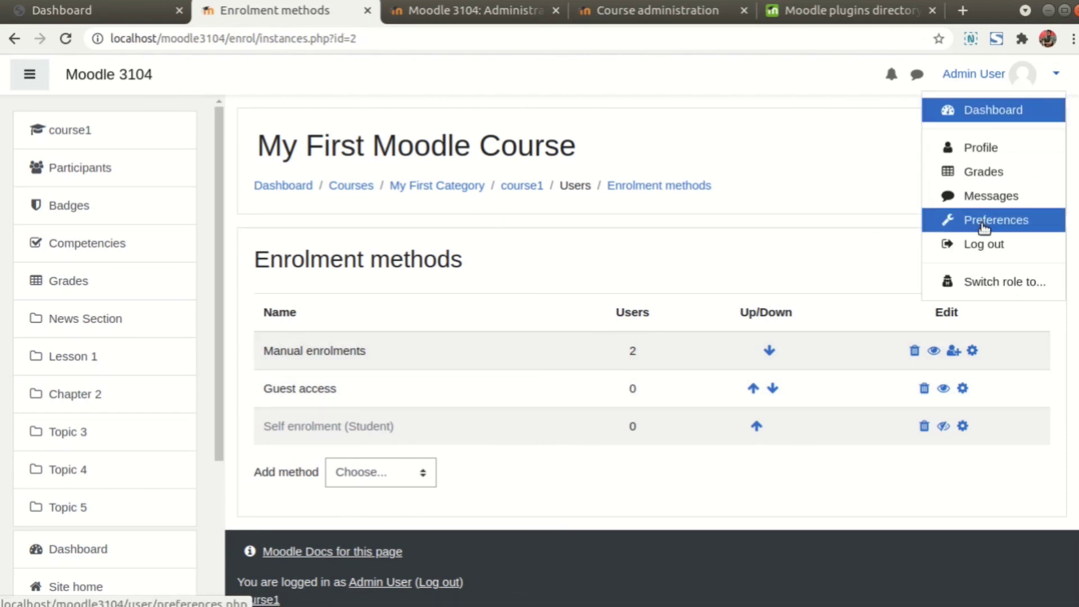
left_click(978, 246)
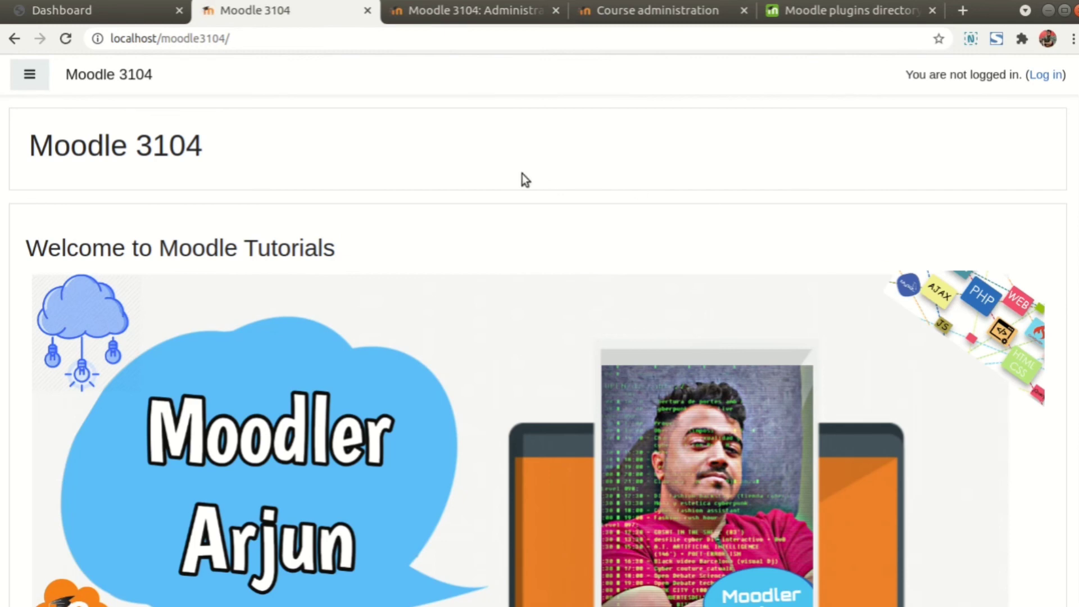
scroll(348, 171, "down", 7)
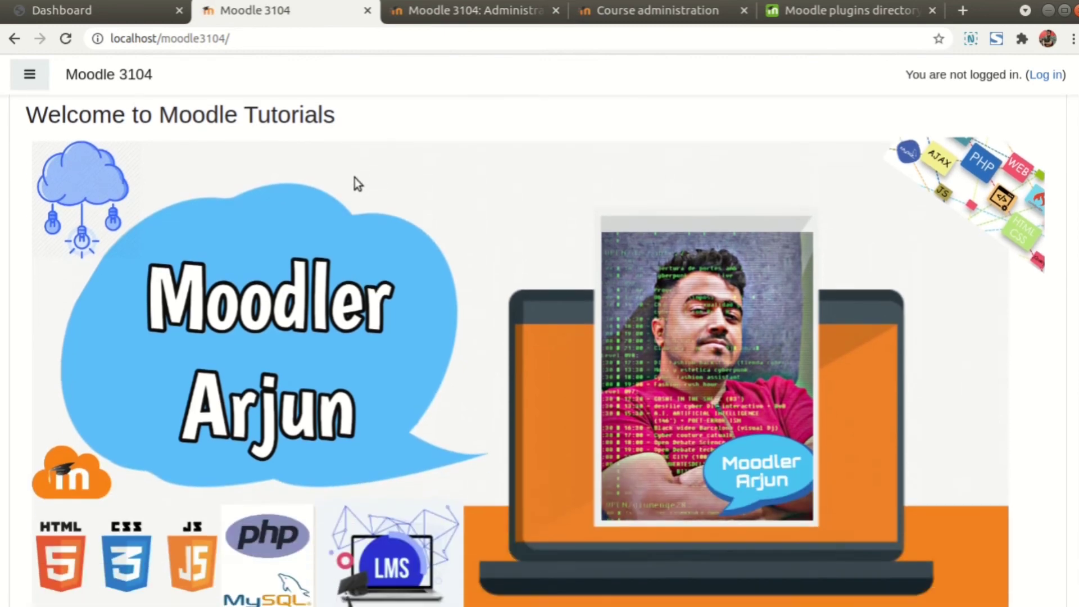
scroll(356, 180, "down", 5)
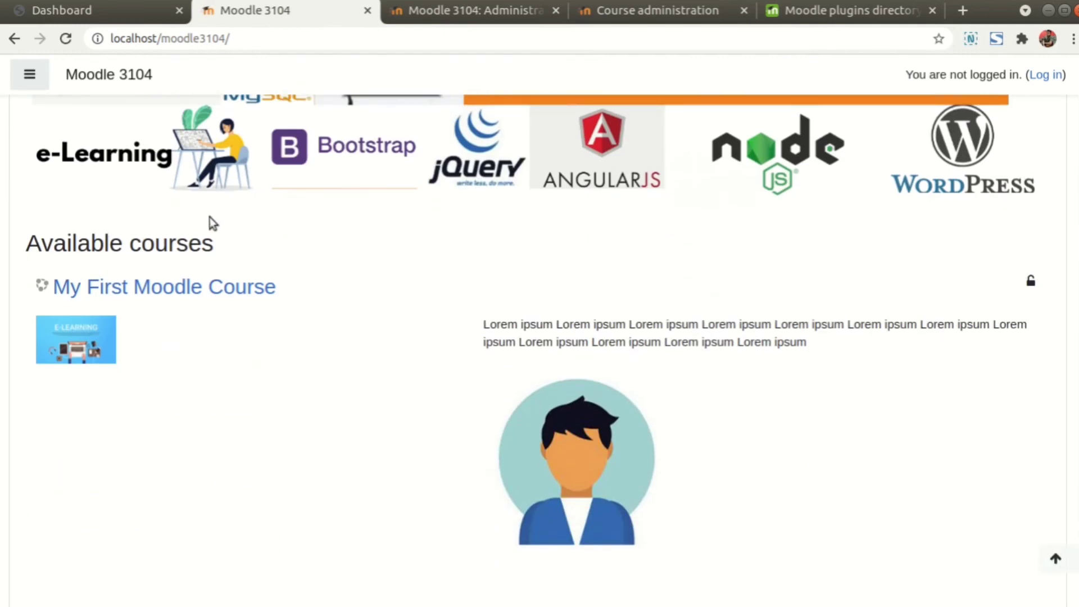
left_click_drag(235, 253, 25, 245)
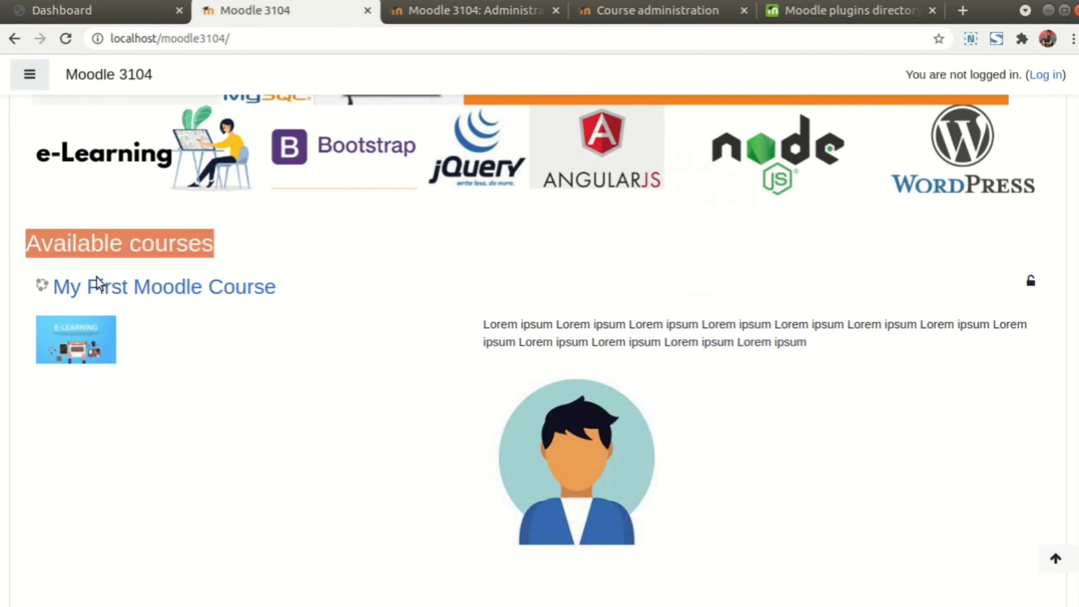
left_click(185, 329)
scroll(297, 333, "down", 2)
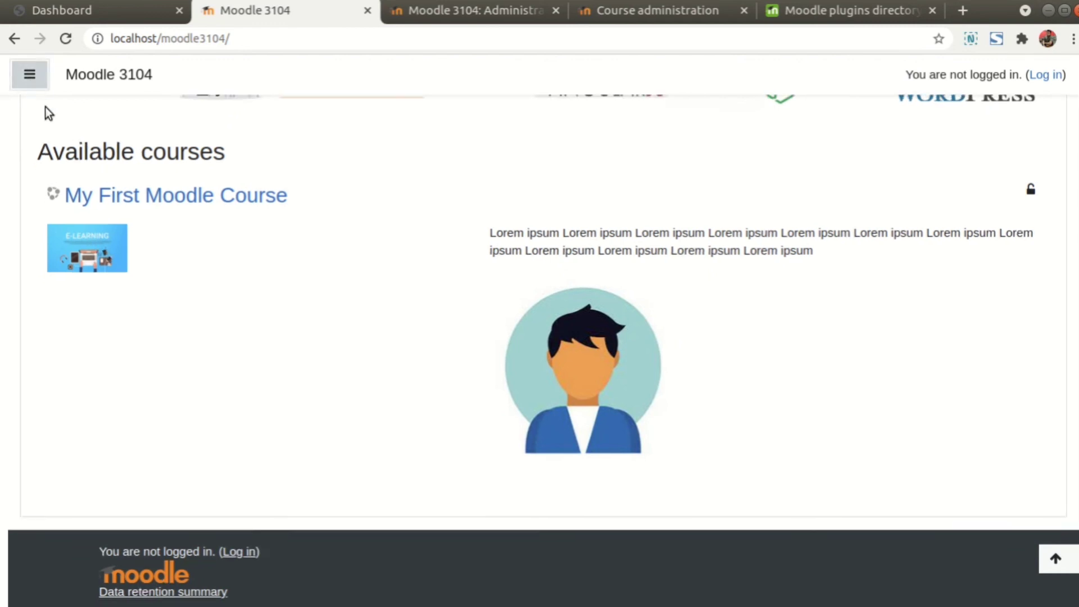
- Log in as a guest from the site home page and open My First Moodle Course
left_click(29, 74)
left_click(91, 139)
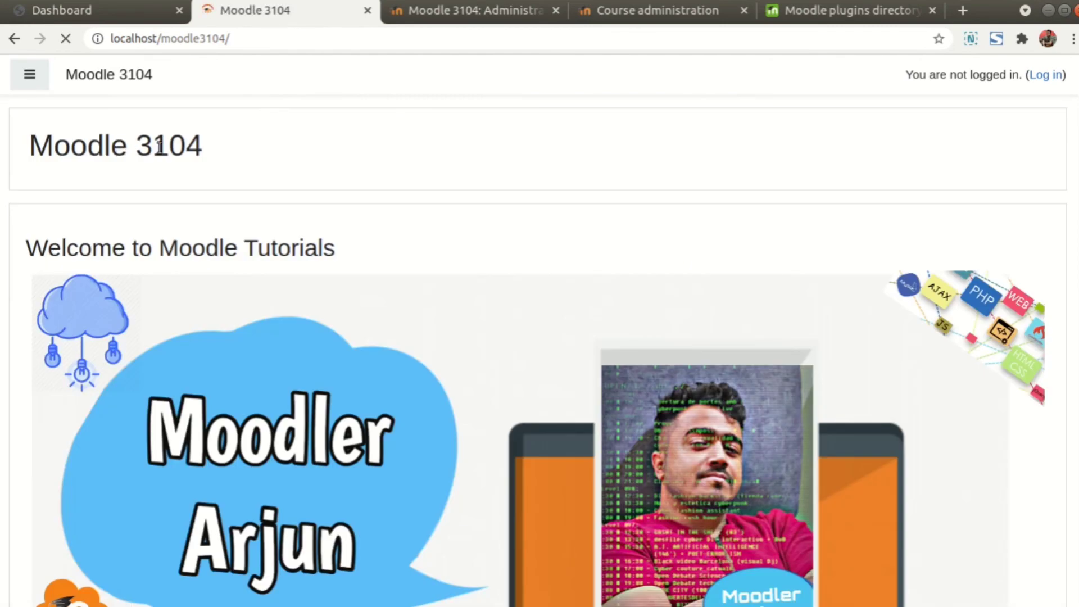
scroll(402, 186, "down", 8)
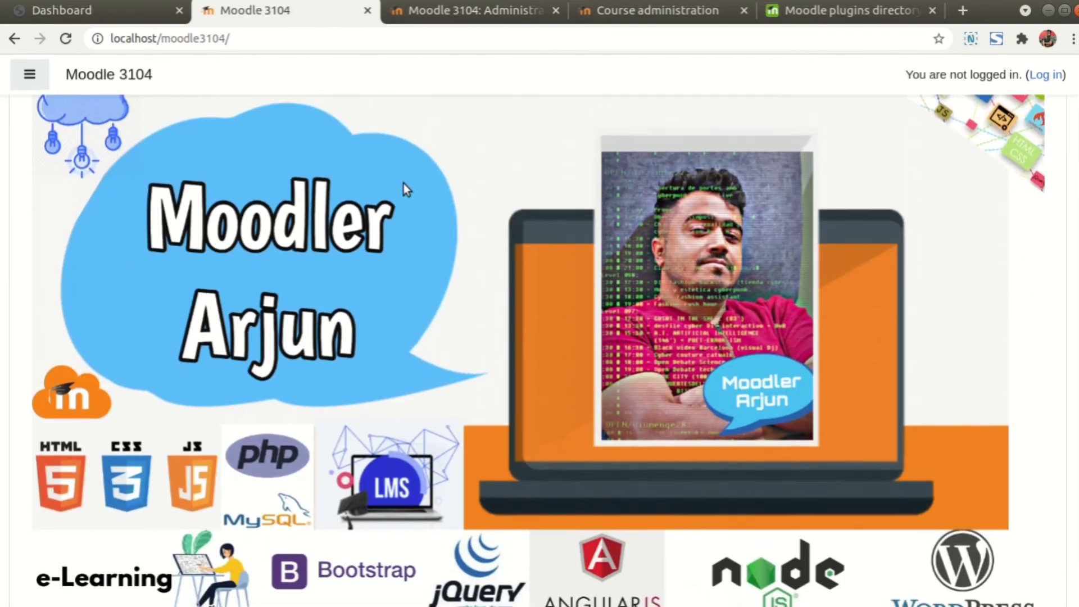
scroll(620, 154, "up", 4)
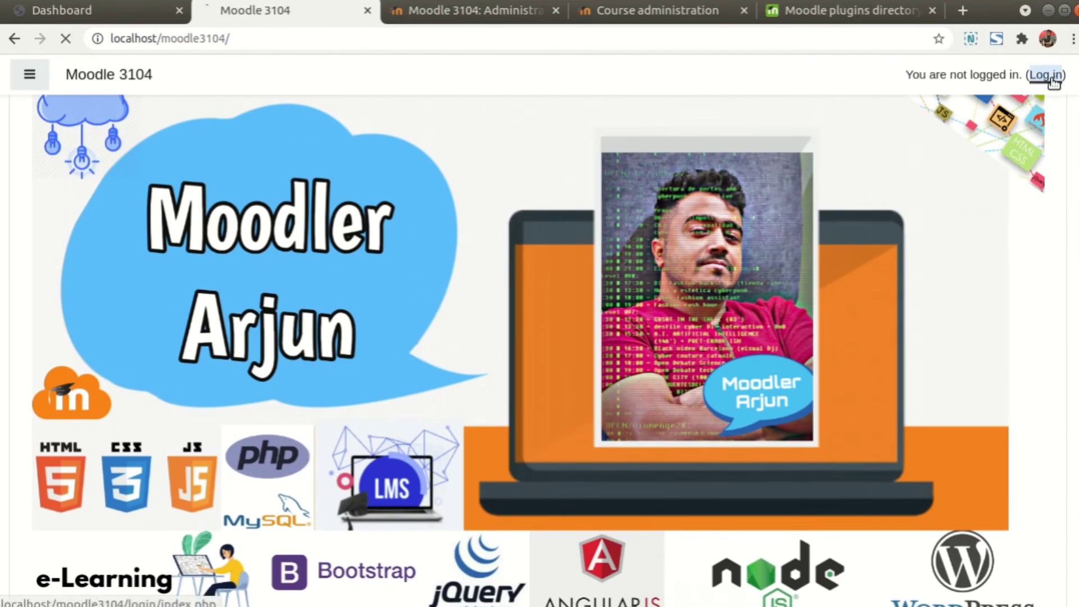
left_click(1044, 75)
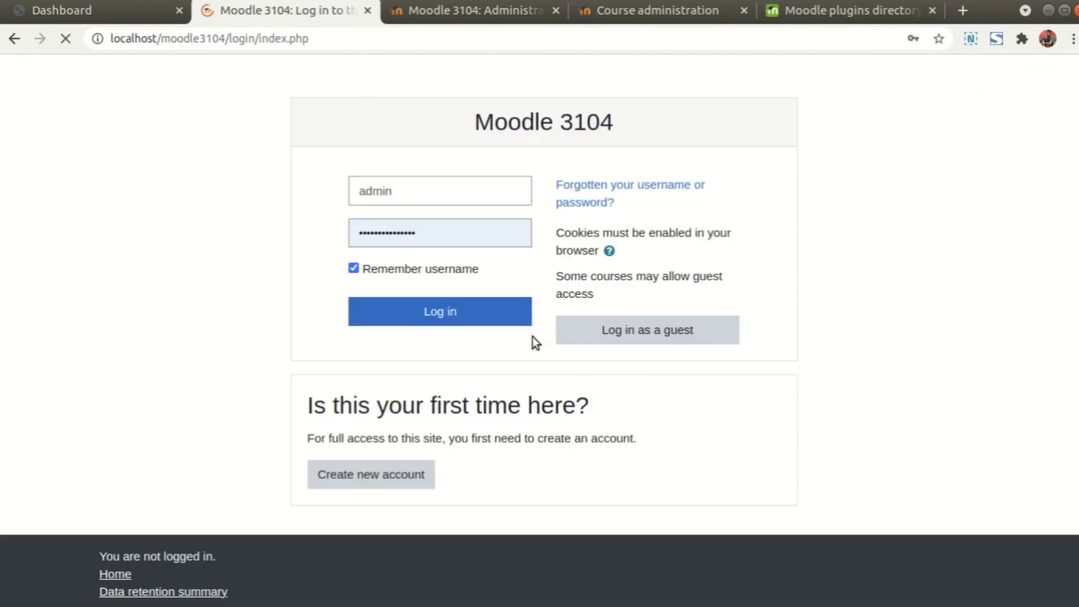
left_click(648, 335)
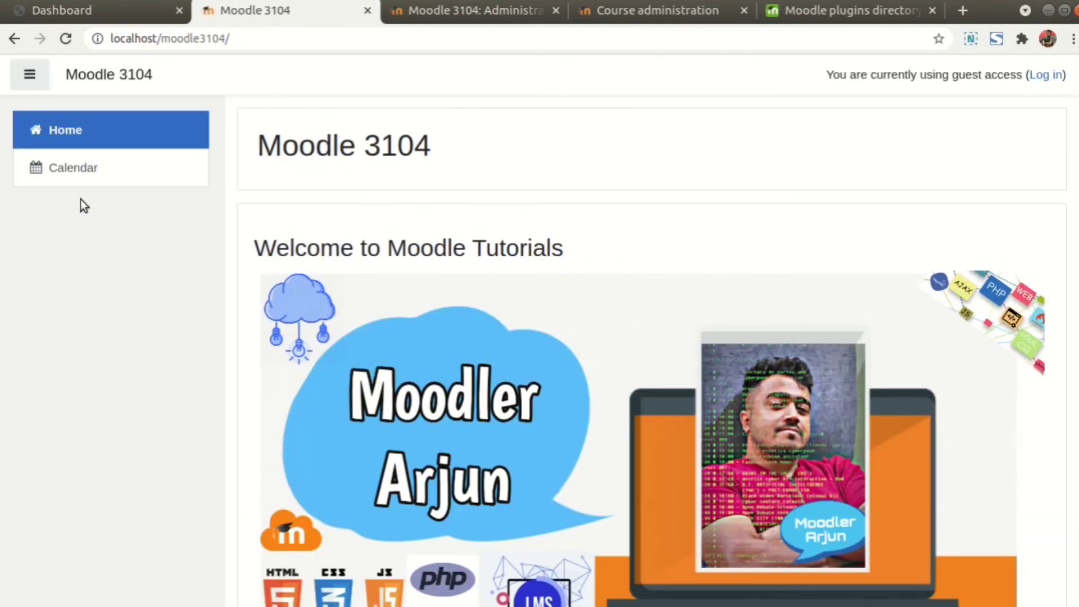
scroll(309, 265, "down", 9)
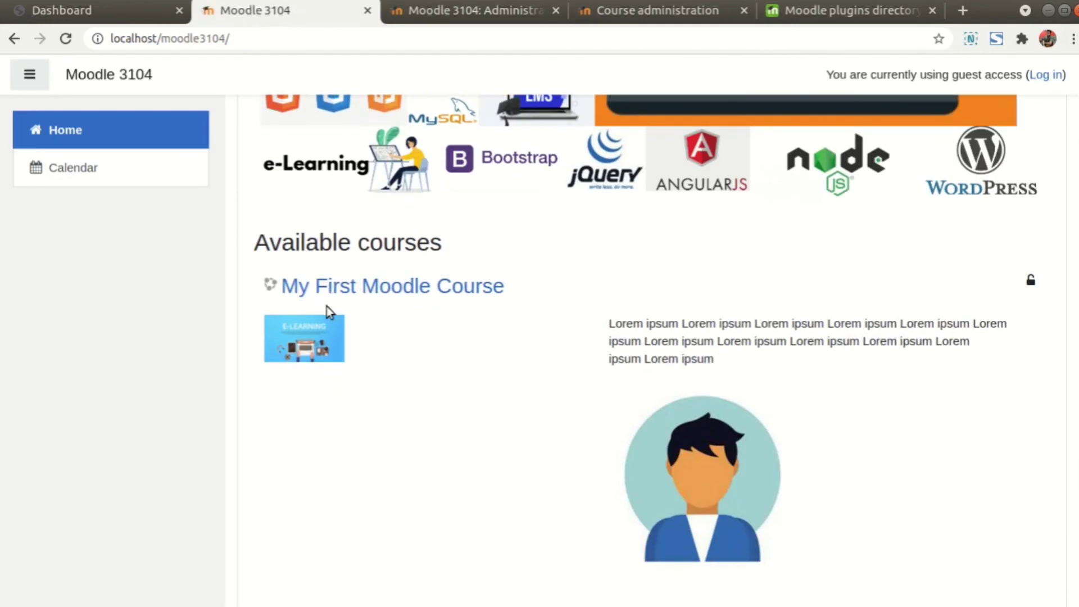
left_click(383, 289)
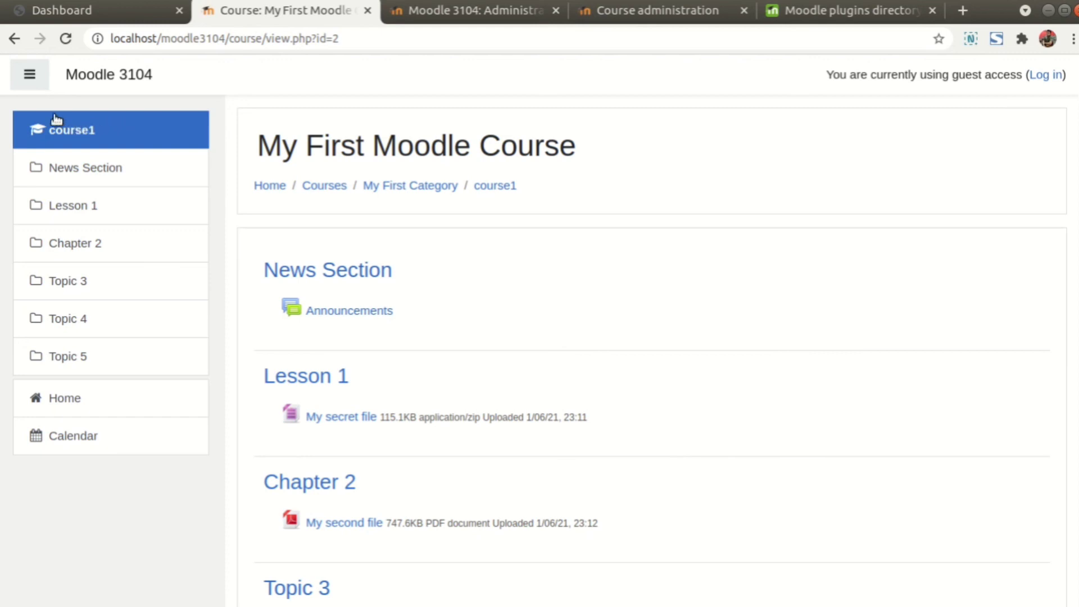
- Look over the course sections and navigation entries available to a guest in My First Moodle Course
left_click_drag(15, 113, 138, 373)
left_click(142, 385)
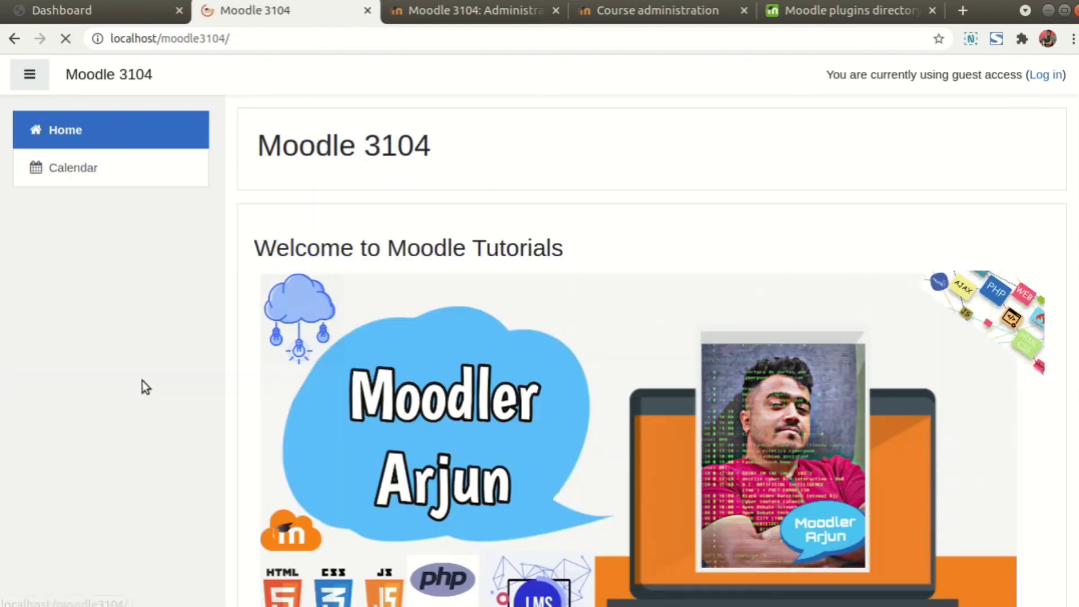
left_click(14, 38)
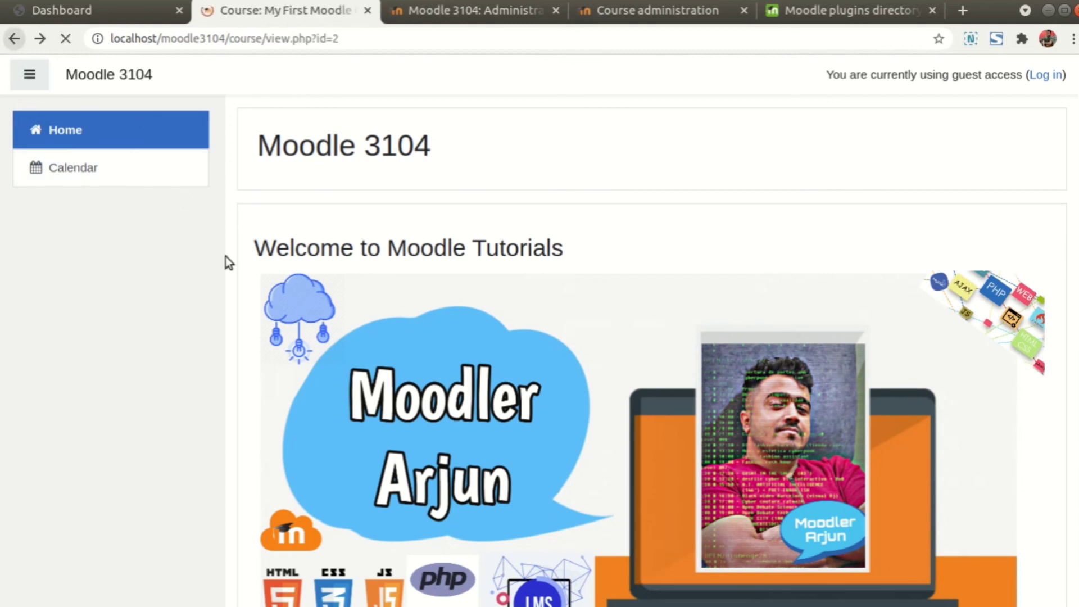
scroll(436, 265, "down", 4)
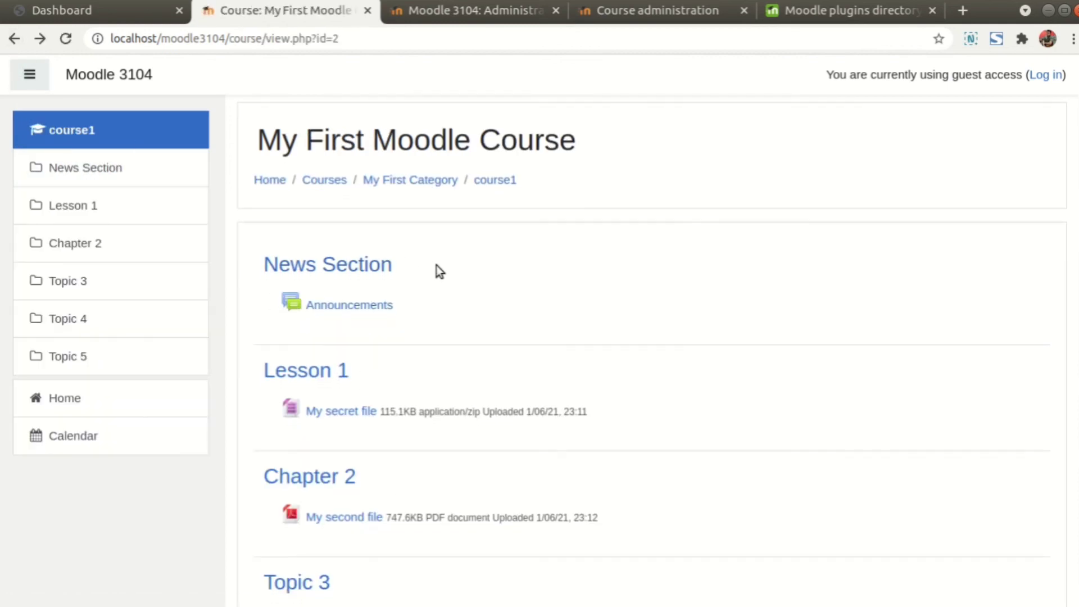
scroll(536, 388, "down", 2)
scroll(537, 396, "up", 5)
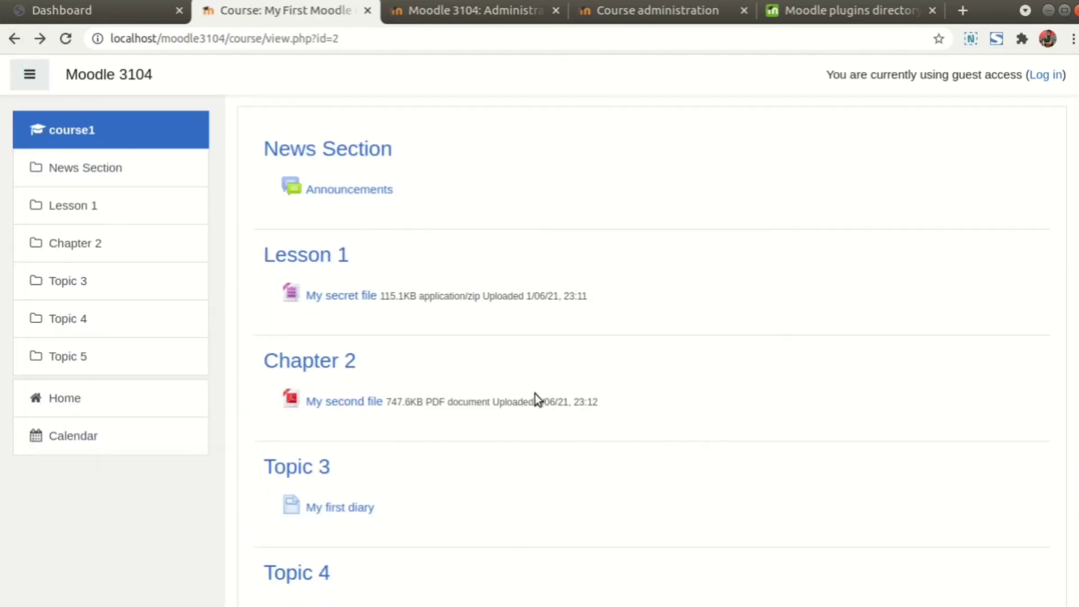
- Open "My second file" in Chapter 2 as a guest and view its embedded PDF and description
left_click(364, 403)
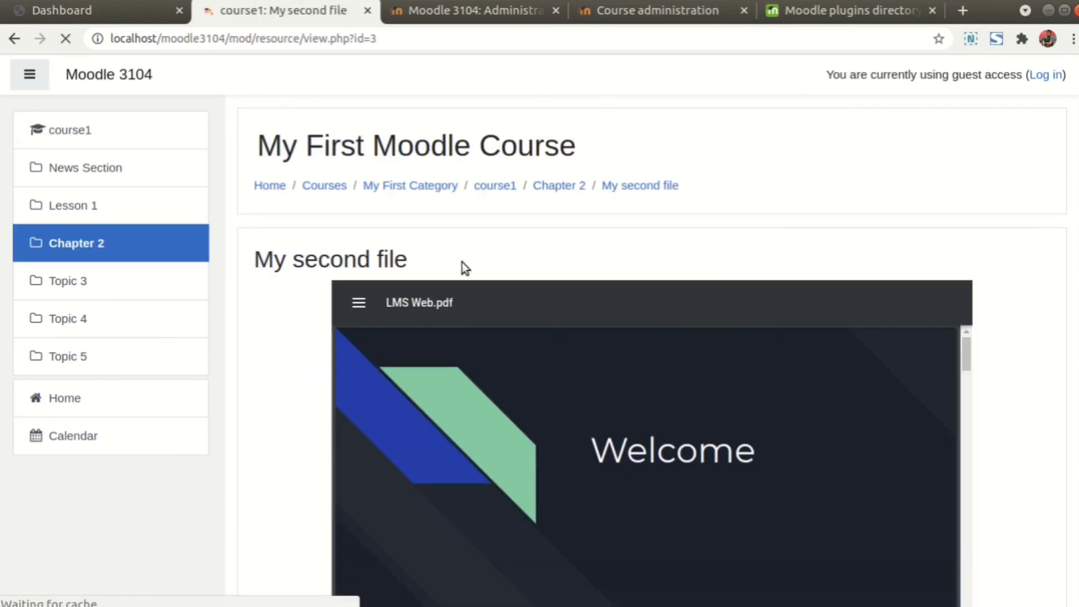
scroll(462, 265, "down", 2)
scroll(618, 337, "down", 2)
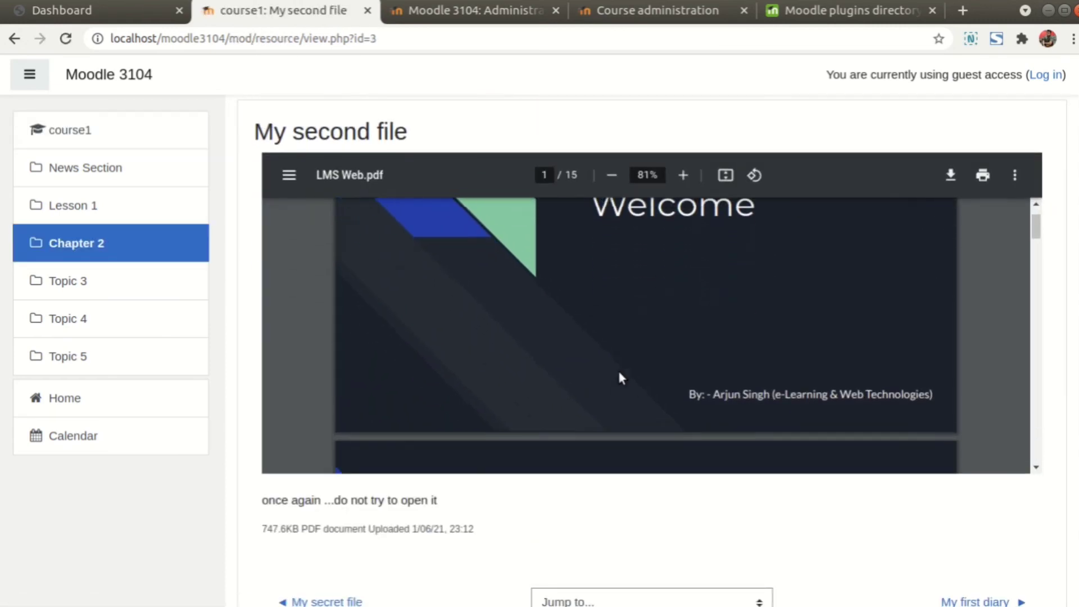
scroll(618, 369, "up", 3)
- Go to Topic 3, open the "My first diary" page and read through its content
left_click(102, 279)
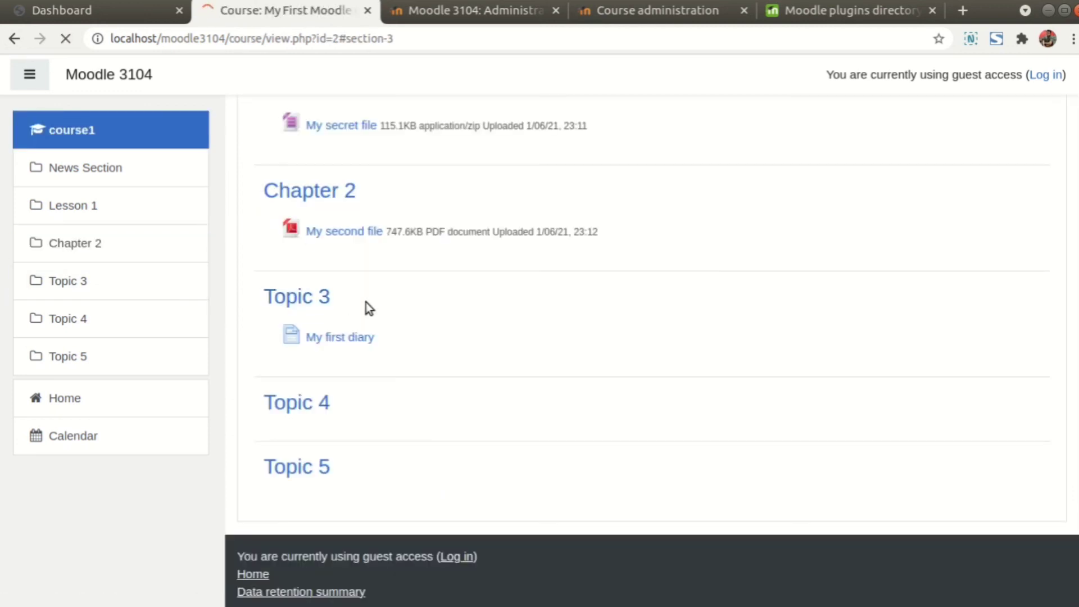
left_click(337, 340)
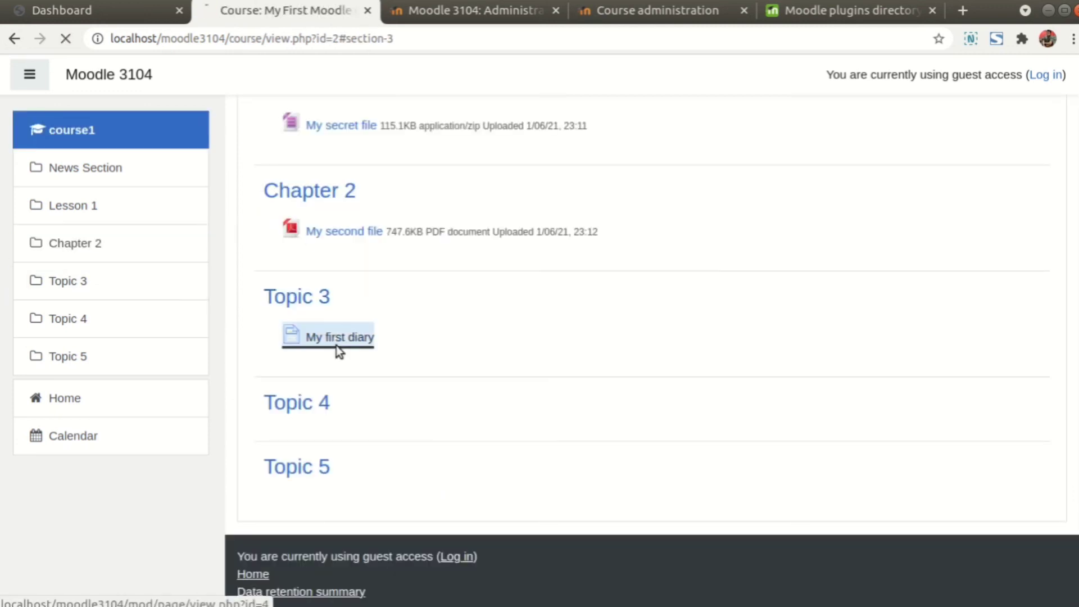
scroll(446, 347, "down", 4)
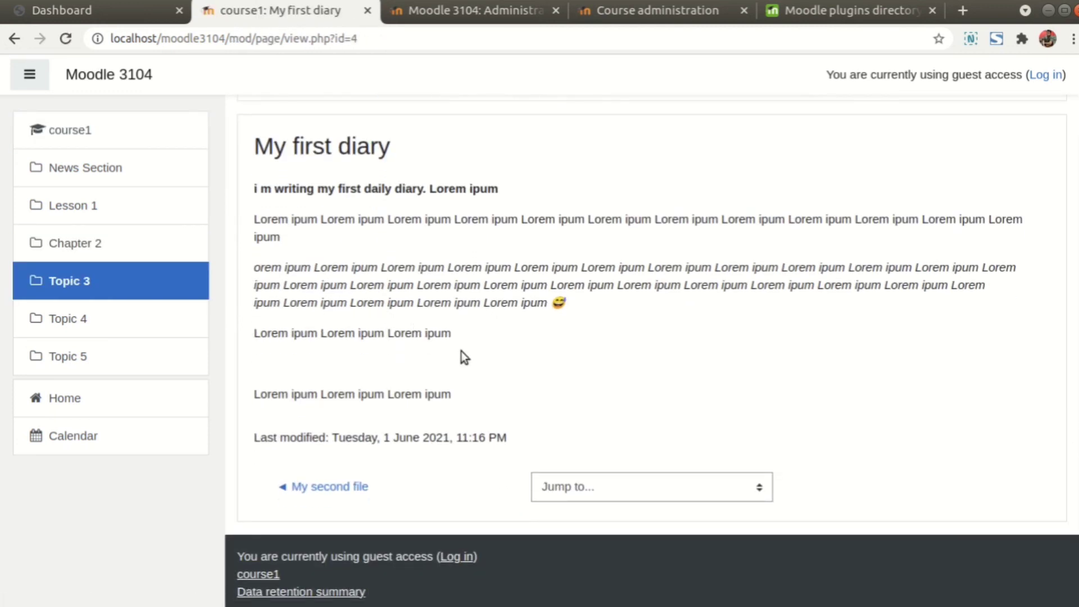
scroll(465, 353, "up", 3)
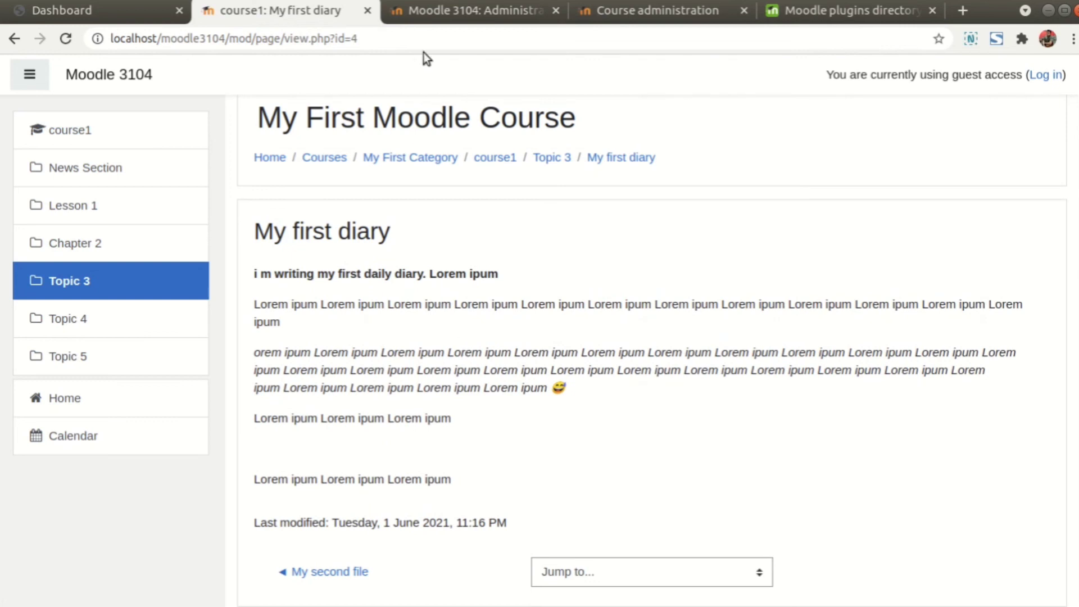
- Open the login page from the guest session and choose the saved admin account for the username
scroll(997, 158, "up", 1)
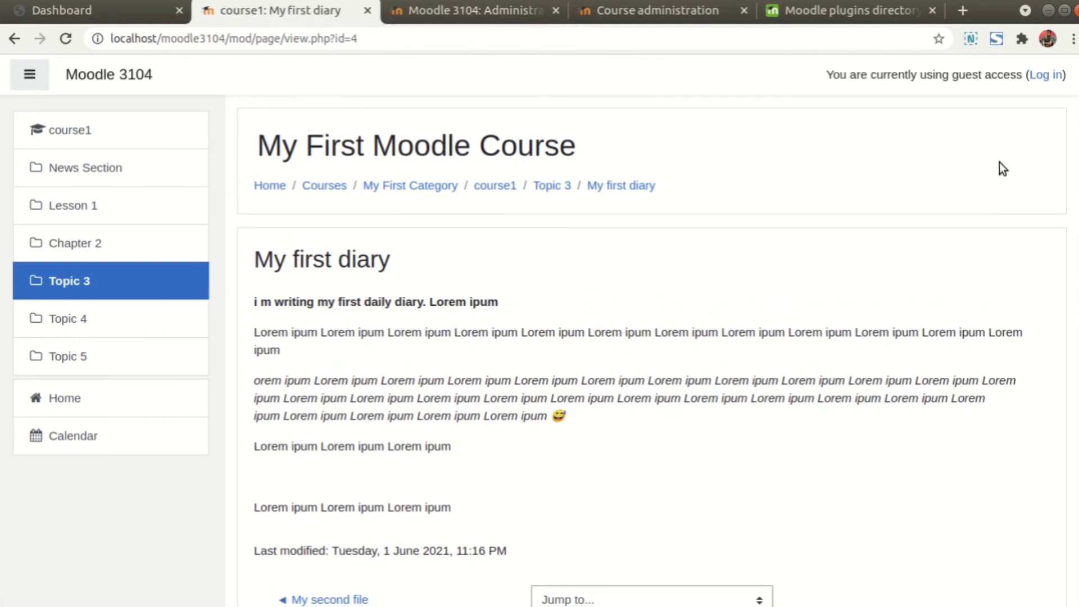
left_click(1046, 74)
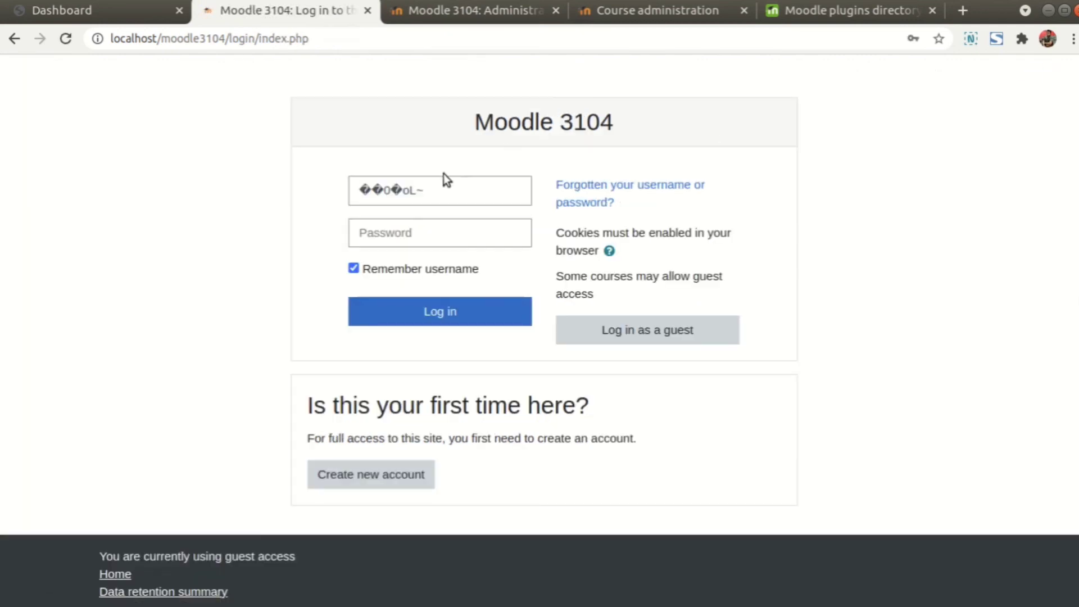
left_click(440, 187)
double_click(440, 187)
type("ad")
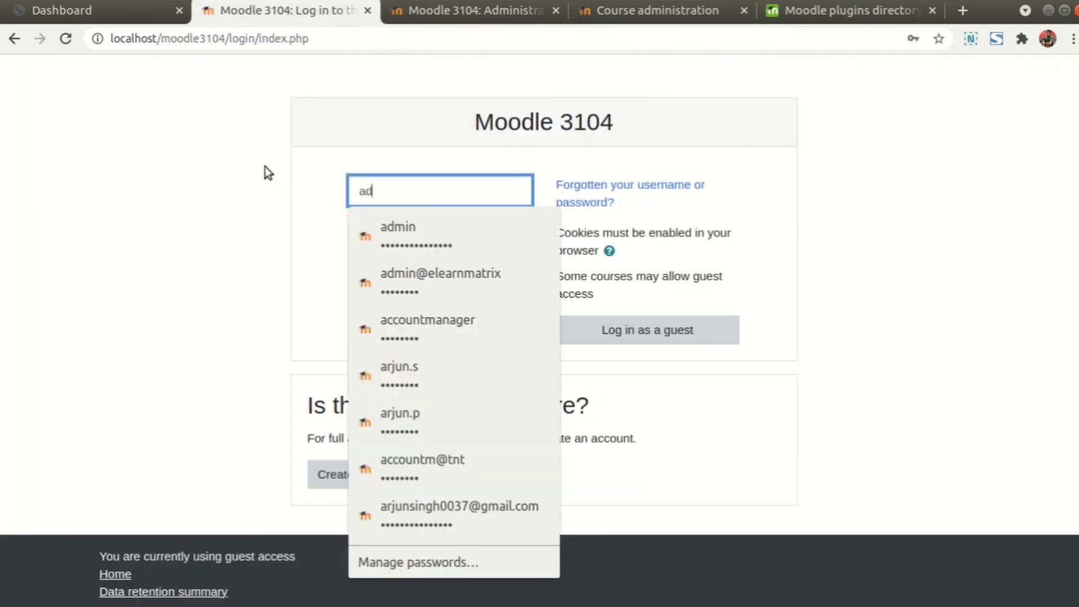
left_click(414, 231)
- Log in with the account password, declining to update the saved one, and open the course1 main page
left_click(497, 232)
left_click_drag(496, 231, 327, 232)
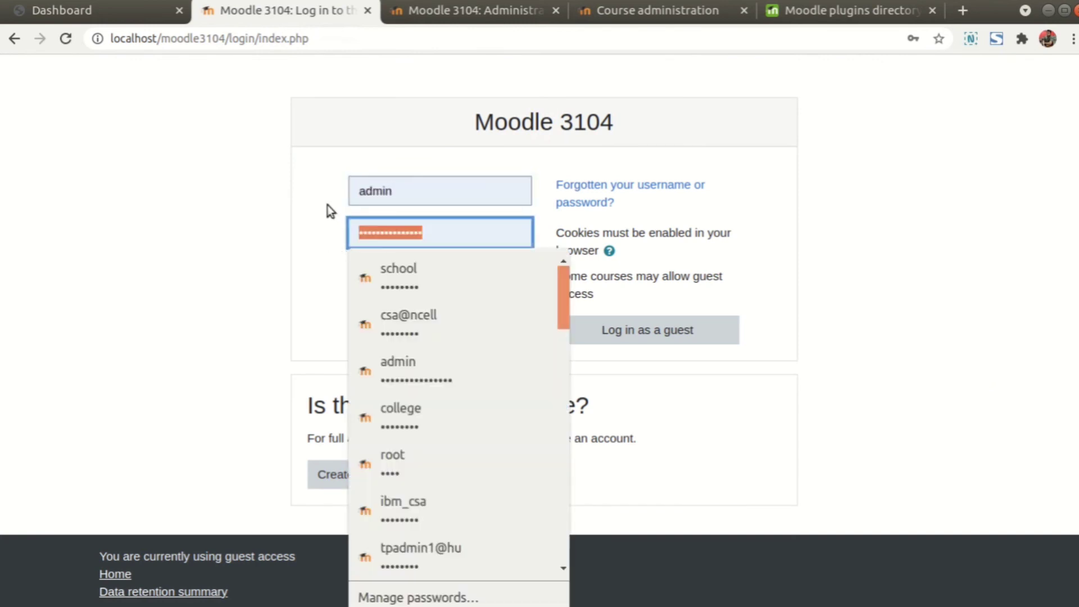
key("BackSpace")
type("••••")
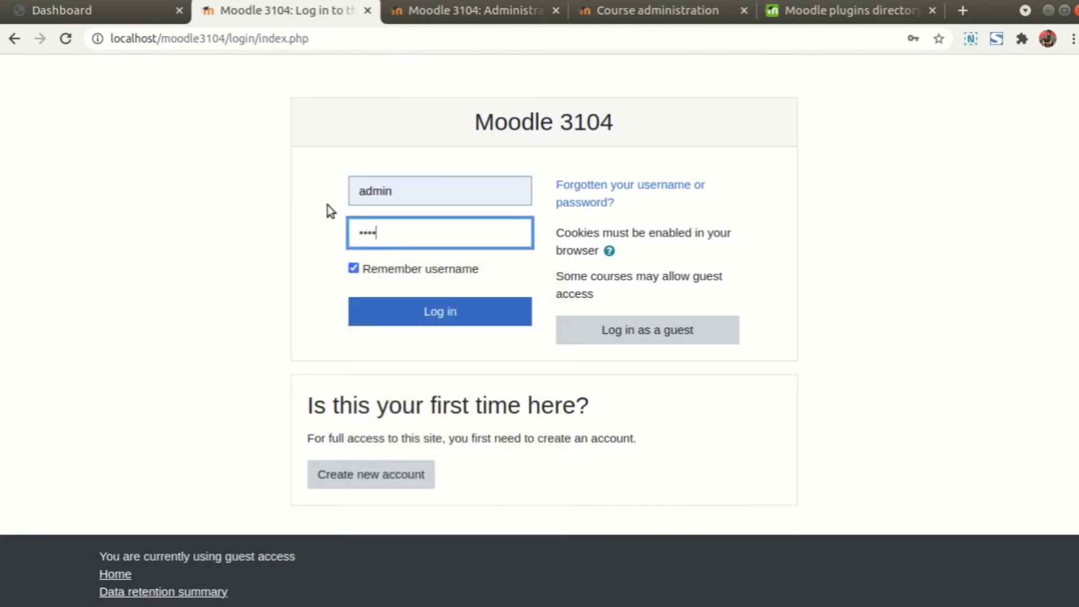
type("••••")
left_click(430, 311)
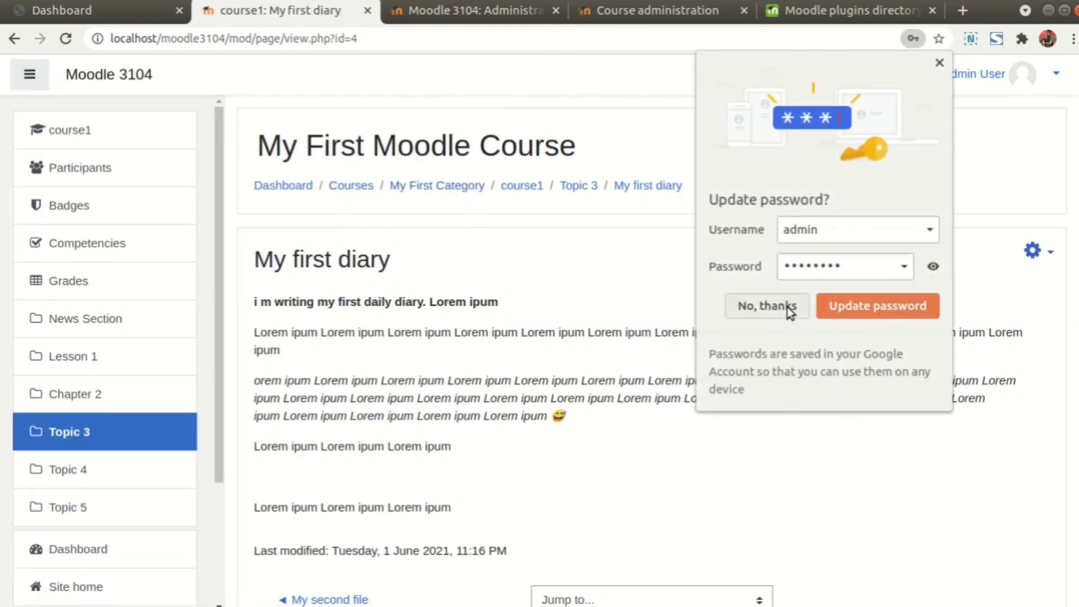
left_click(789, 310)
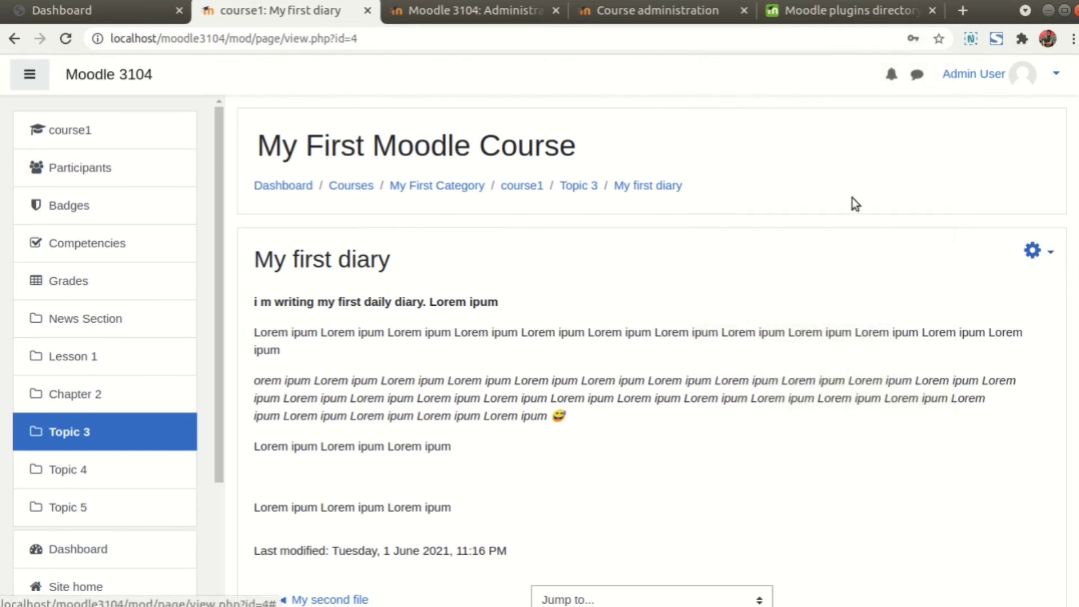
left_click(522, 186)
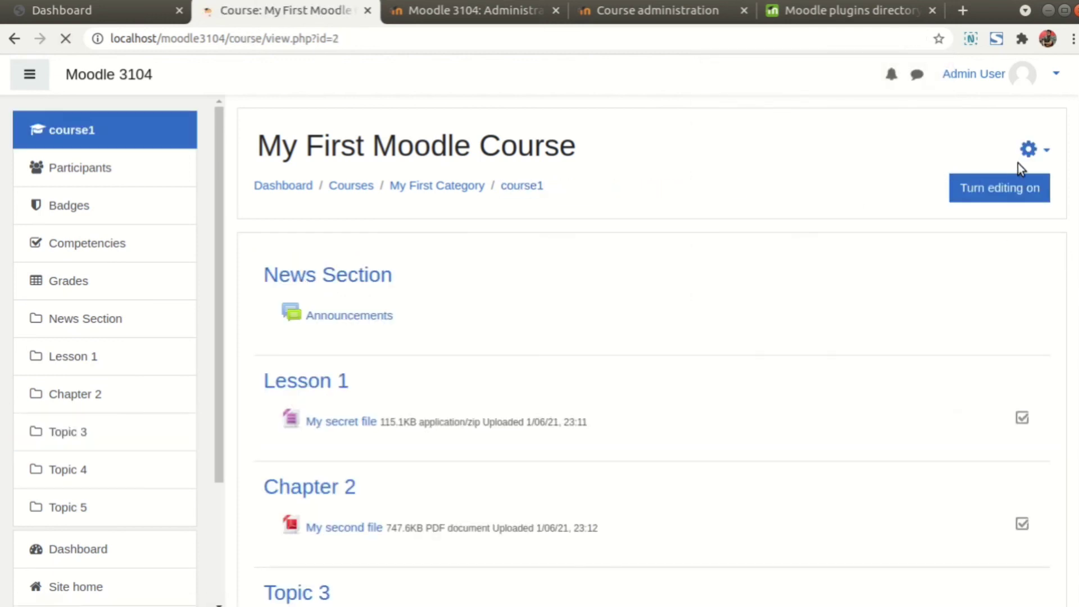
left_click(1039, 155)
left_click(955, 180)
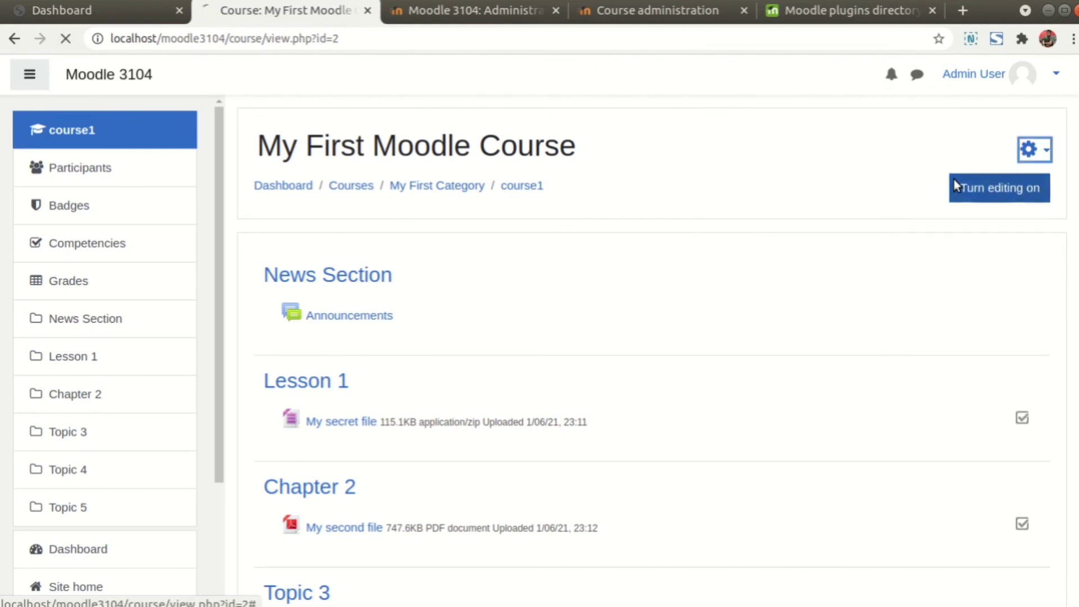
left_click(14, 39)
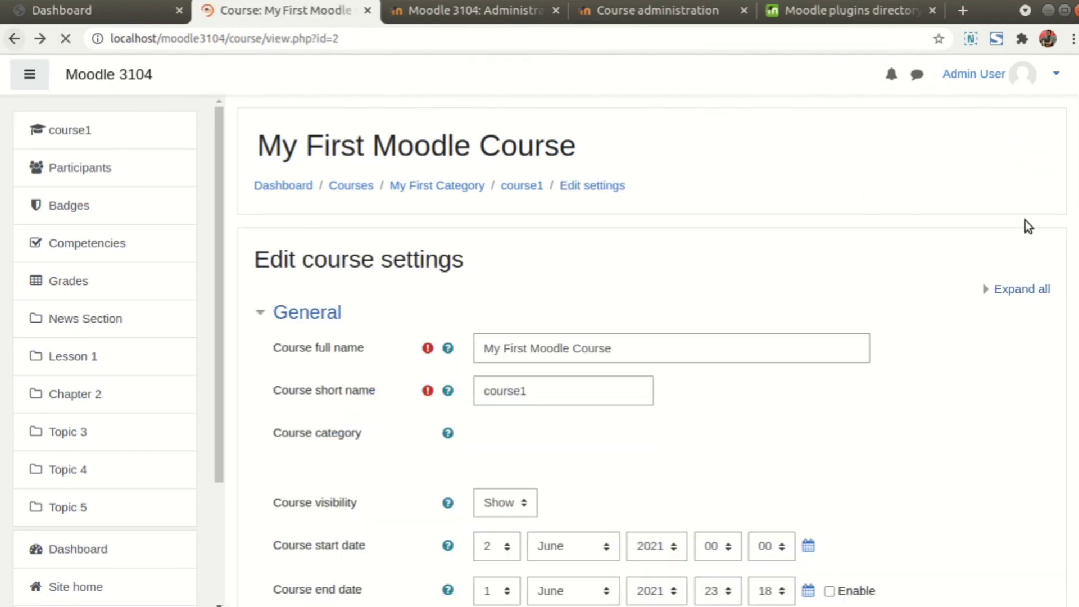
- Open the enrolment methods in the course administration's user settings and disable Guest access
left_click(1032, 150)
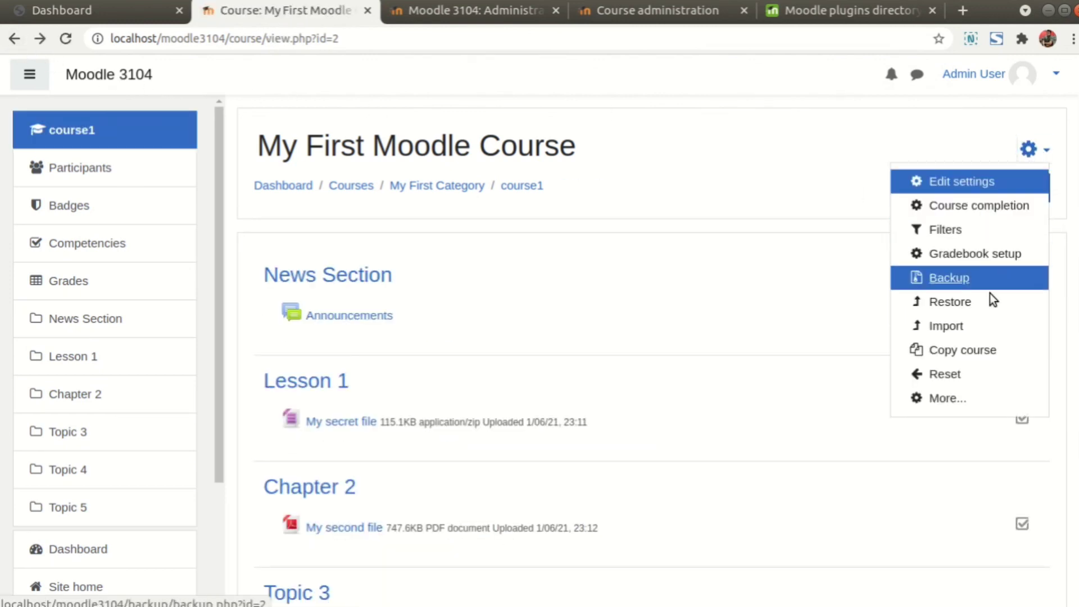
left_click(946, 398)
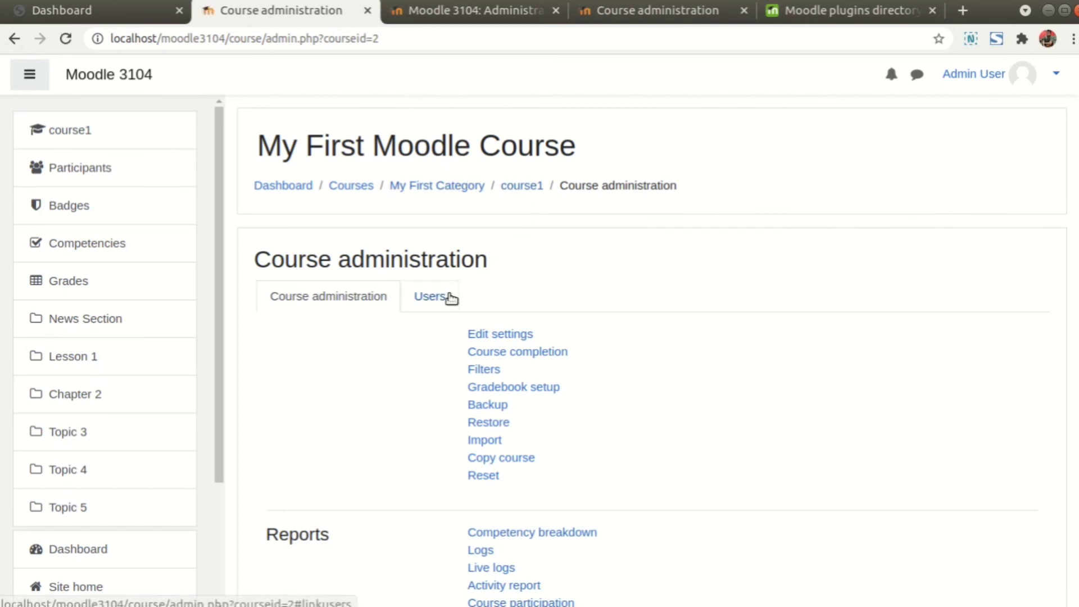
left_click(441, 295)
left_click(356, 439)
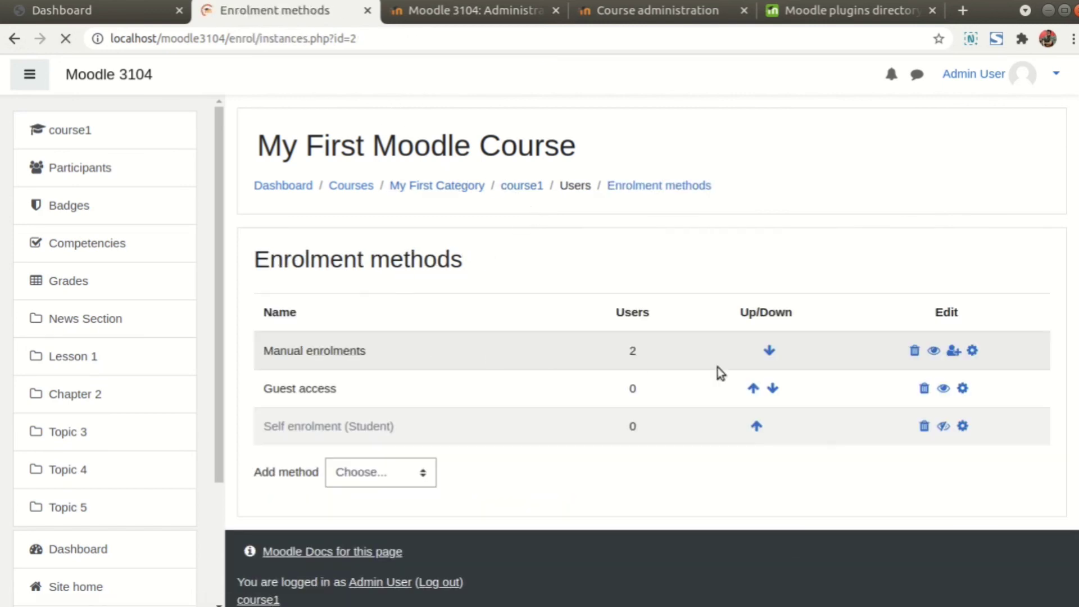
left_click(943, 389)
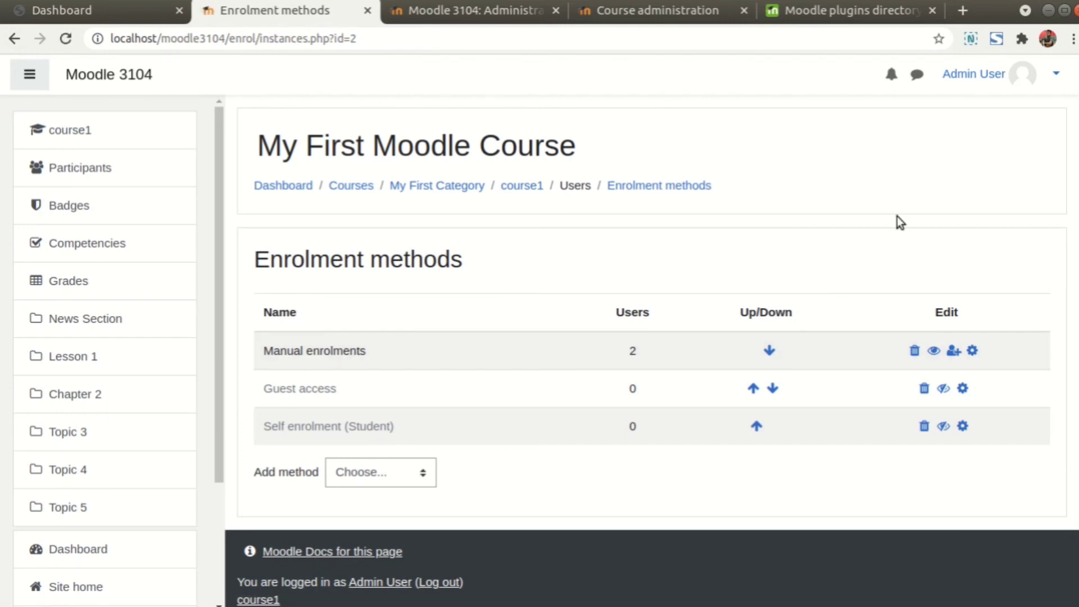
- Log out of the admin account and try to open My First Moodle Course from the site home page
left_click(1046, 75)
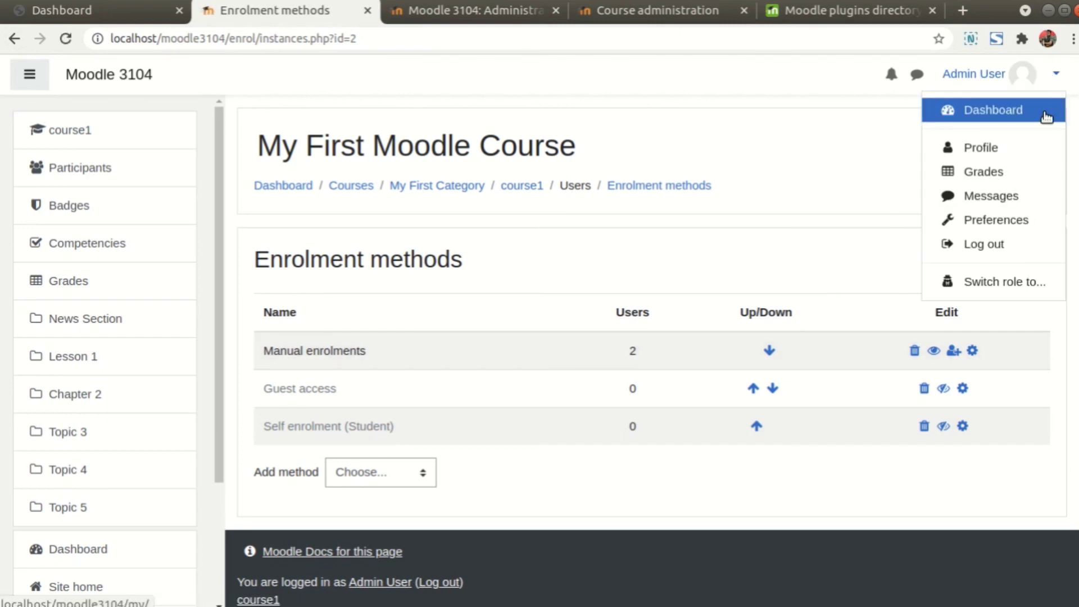
left_click(988, 246)
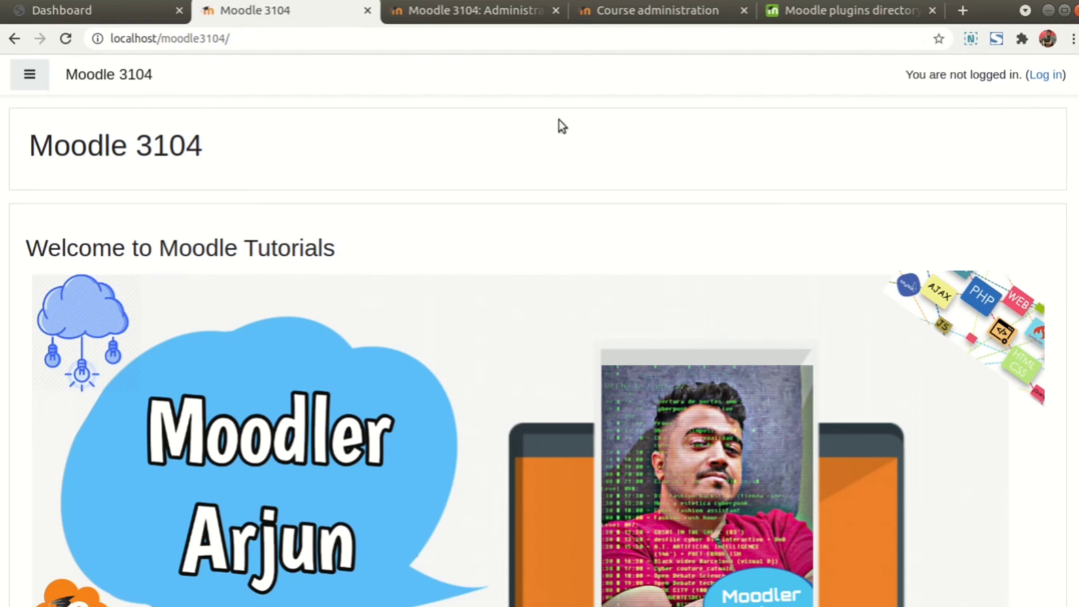
scroll(386, 255, "down", 10)
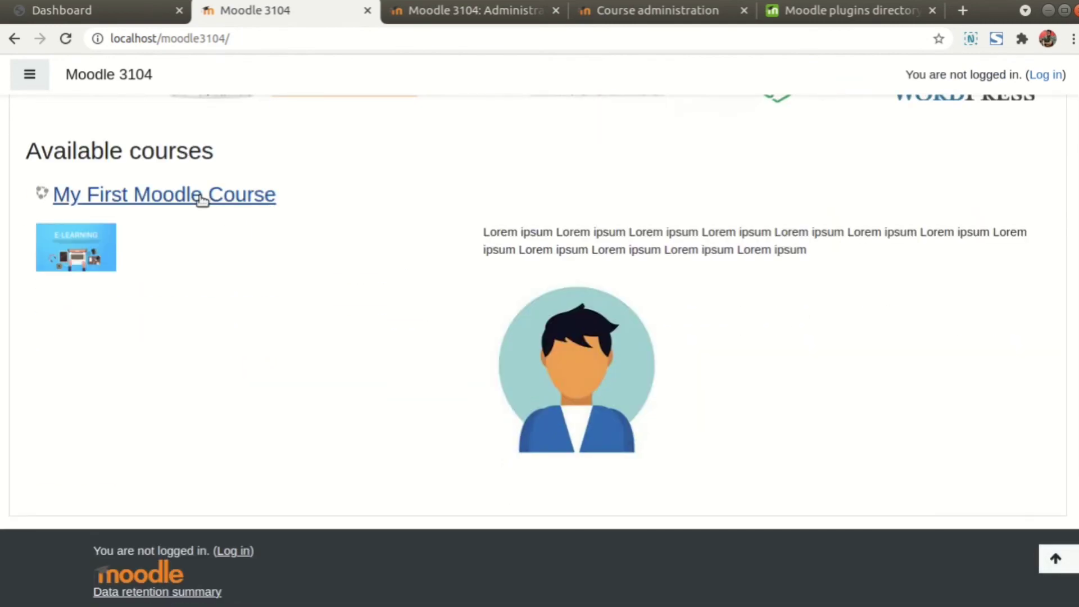
left_click(201, 199)
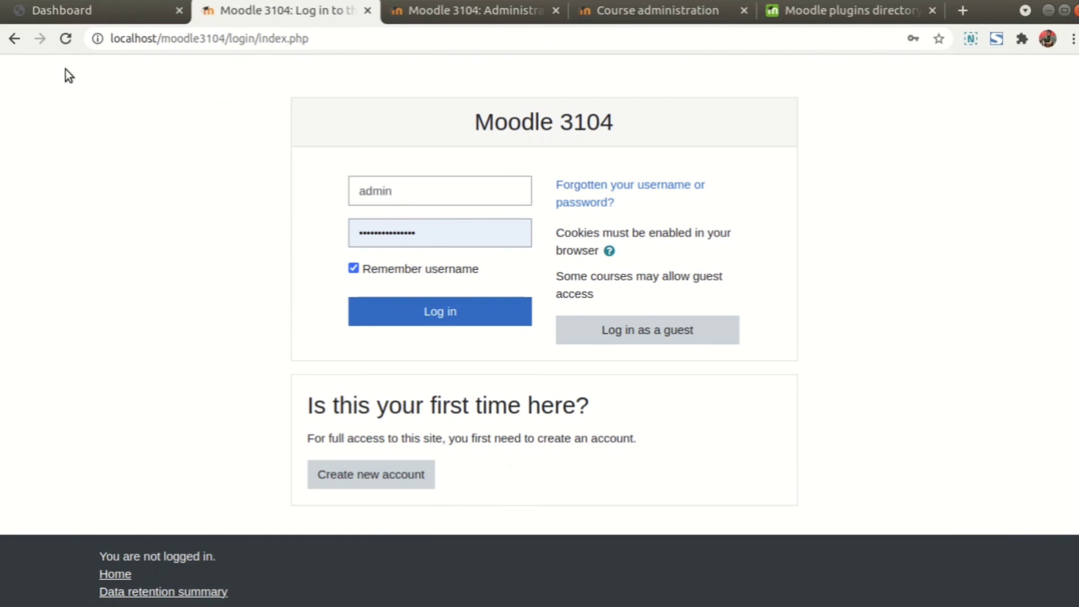
- Return to the site home page, open the login page and log in as a guest
left_click(13, 39)
left_click(29, 74)
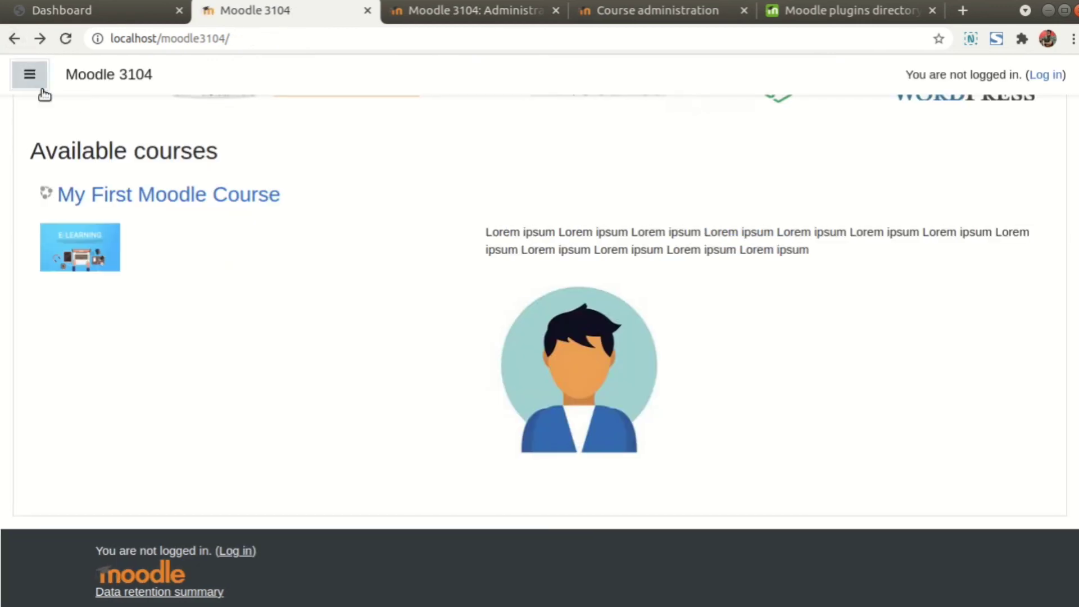
left_click(42, 134)
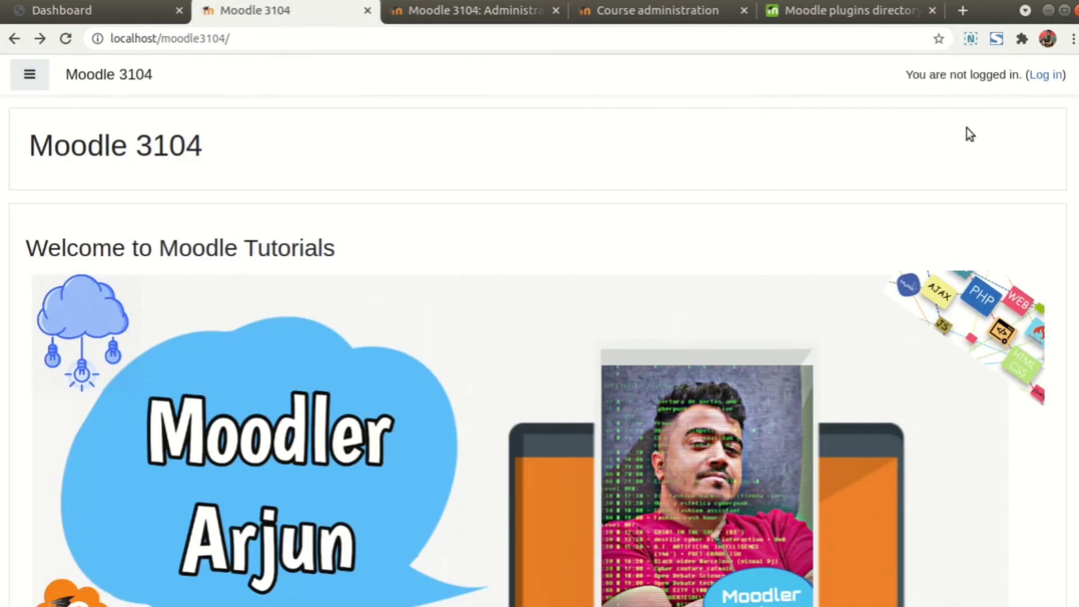
left_click(1058, 76)
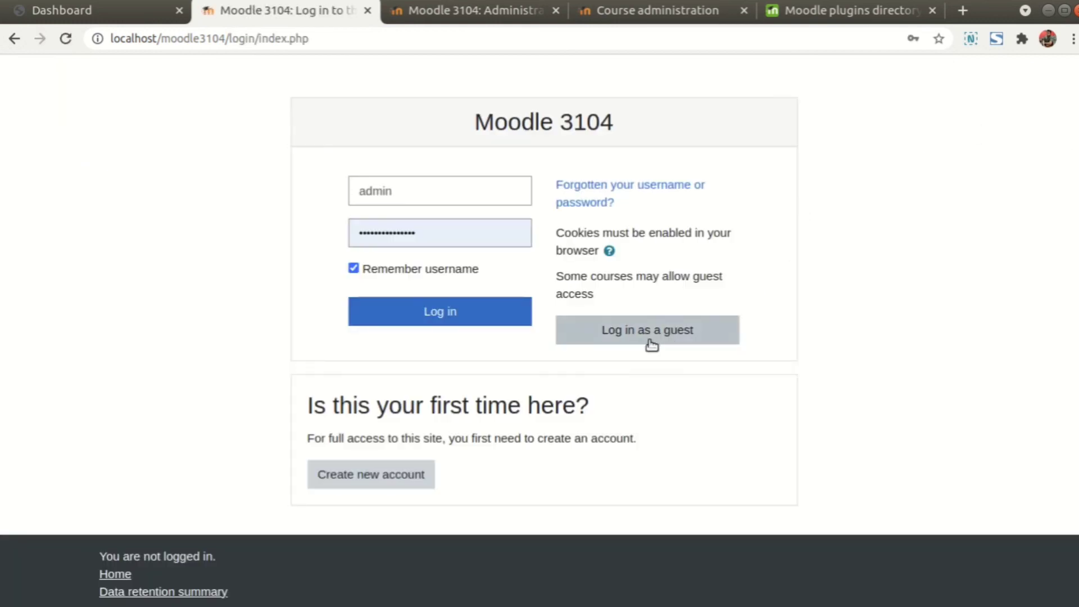
left_click(639, 336)
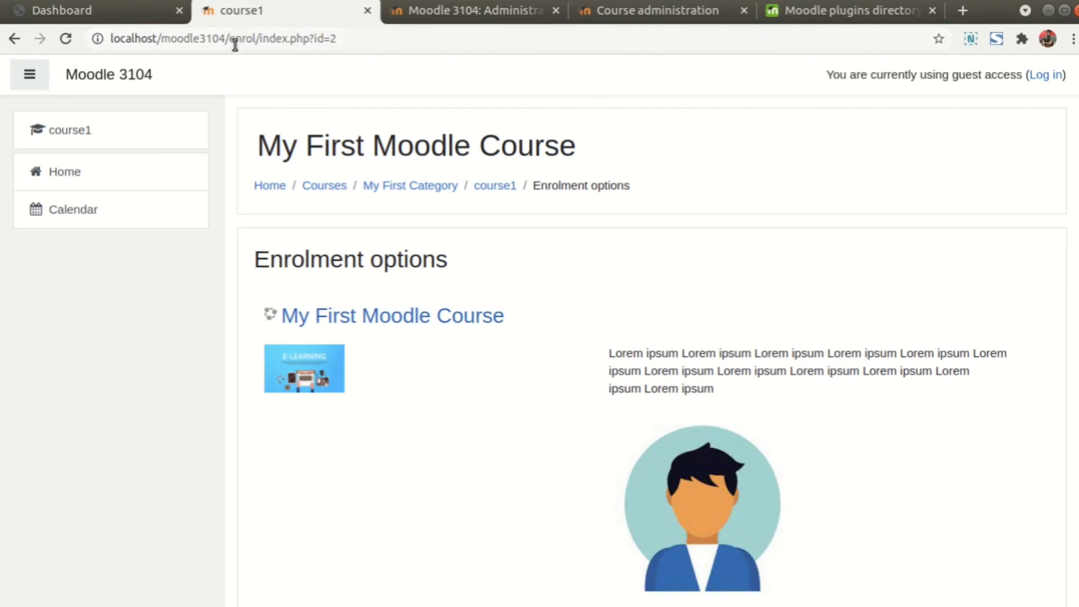
- Examine the Enrolment options page of My First Moodle Course and read its notice about guest access
left_click_drag(497, 269, 258, 257)
left_click(342, 259)
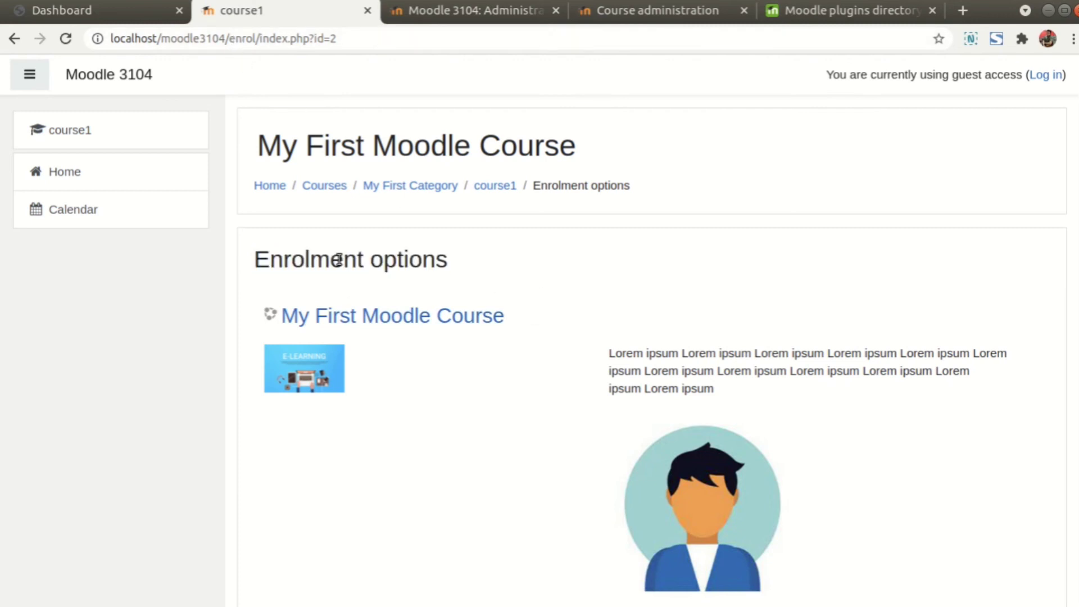
scroll(333, 265, "down", 3)
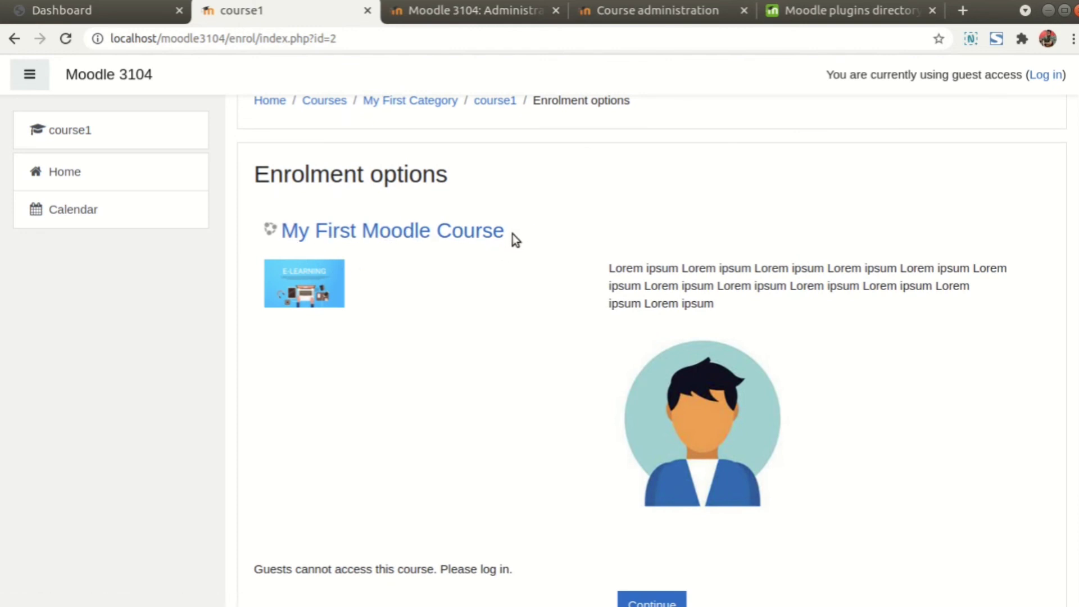
scroll(513, 234, "down", 1)
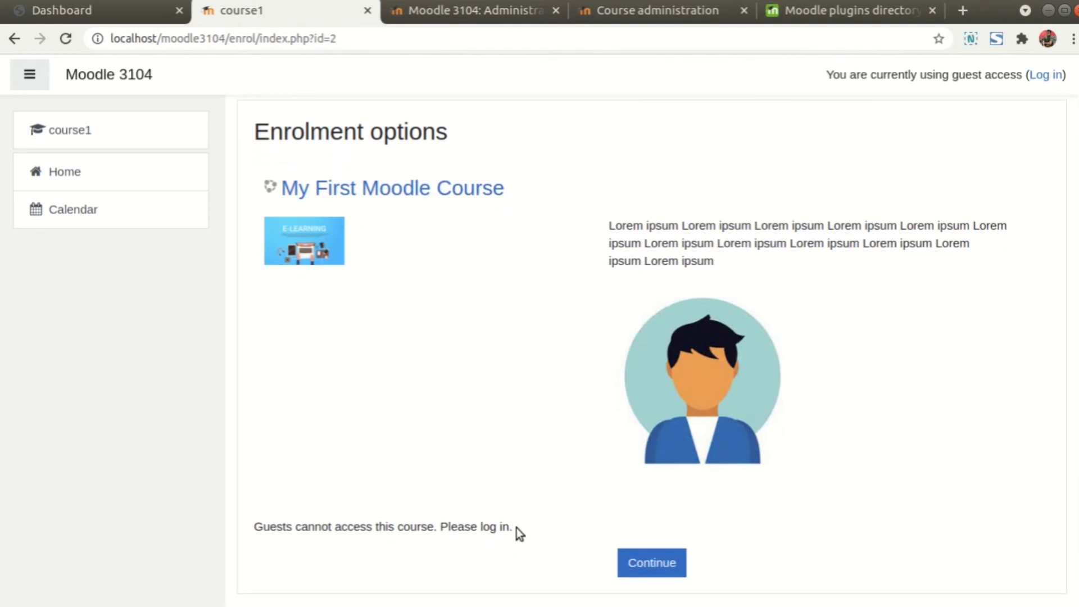
left_click_drag(516, 528, 257, 533)
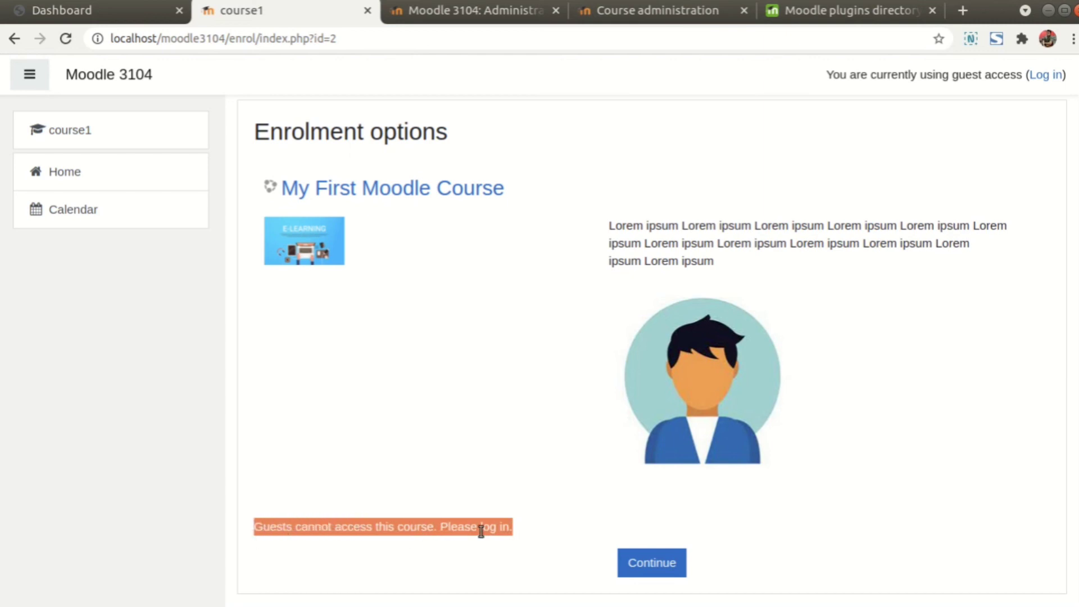
left_click(464, 502)
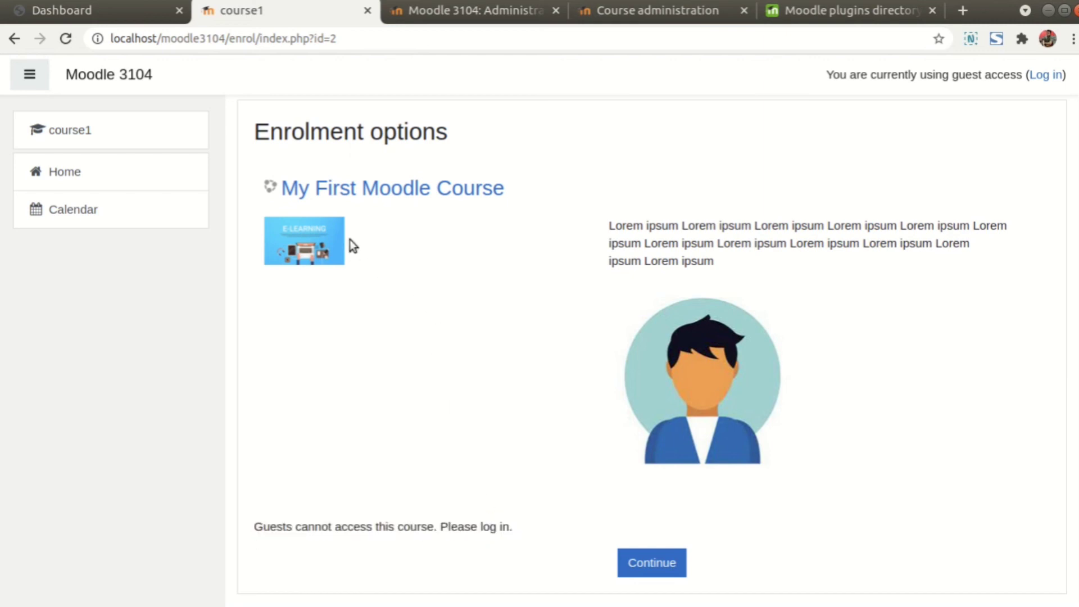
- Try to open My First Moodle Course again as a guest and continue from the Enrolment options page
left_click(339, 191)
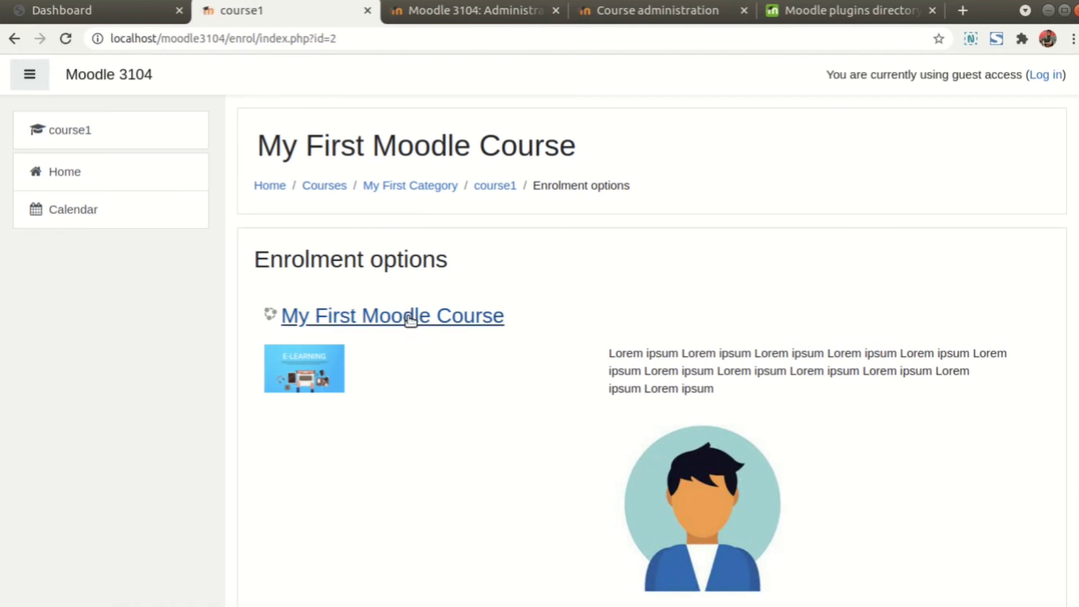
scroll(434, 330, "down", 3)
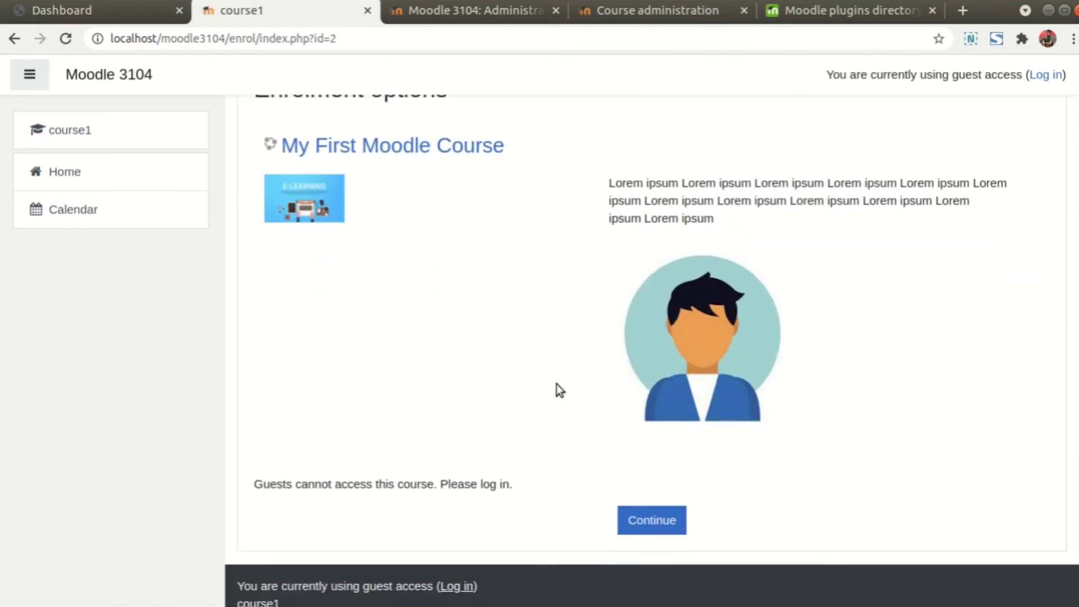
left_click(651, 521)
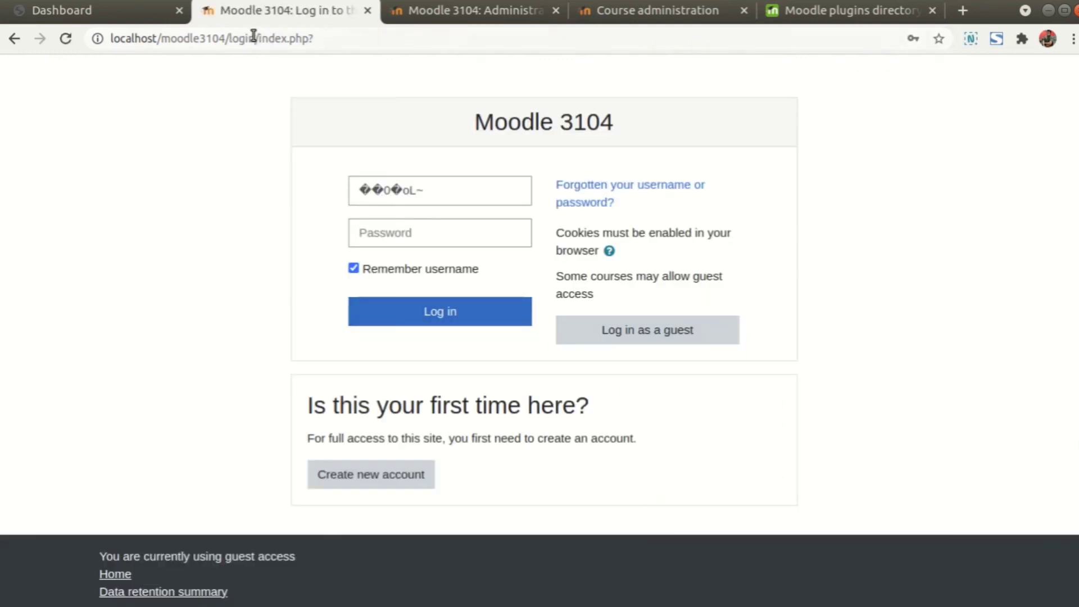
- Highlight the login/index.php part of the page address to check which page guests are sent to
left_click_drag(254, 37, 315, 40)
left_click(675, 125)
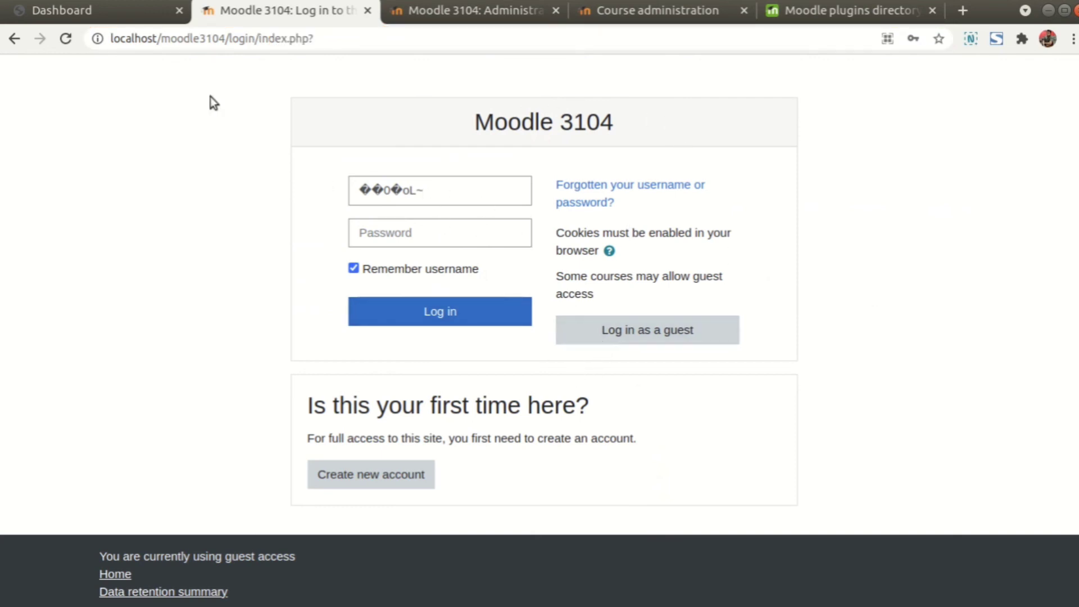
left_click_drag(232, 38, 483, 65)
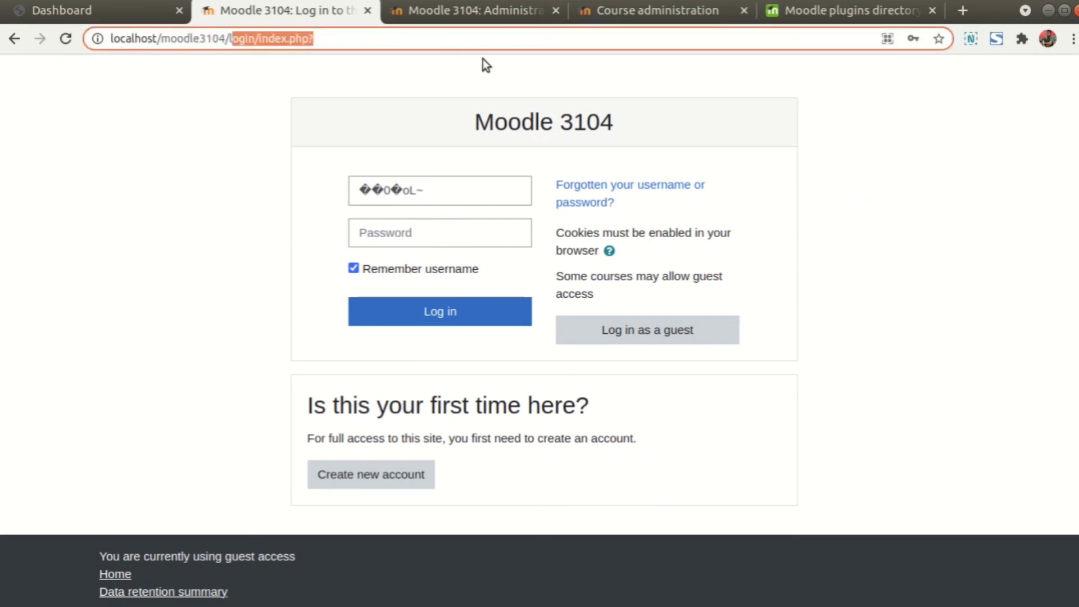
left_click(718, 125)
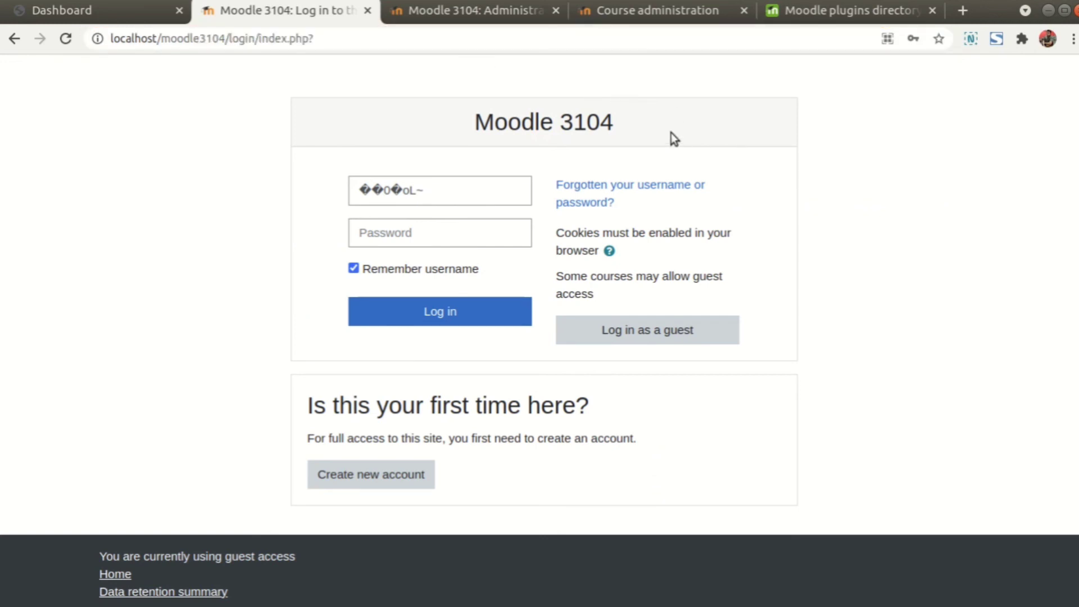